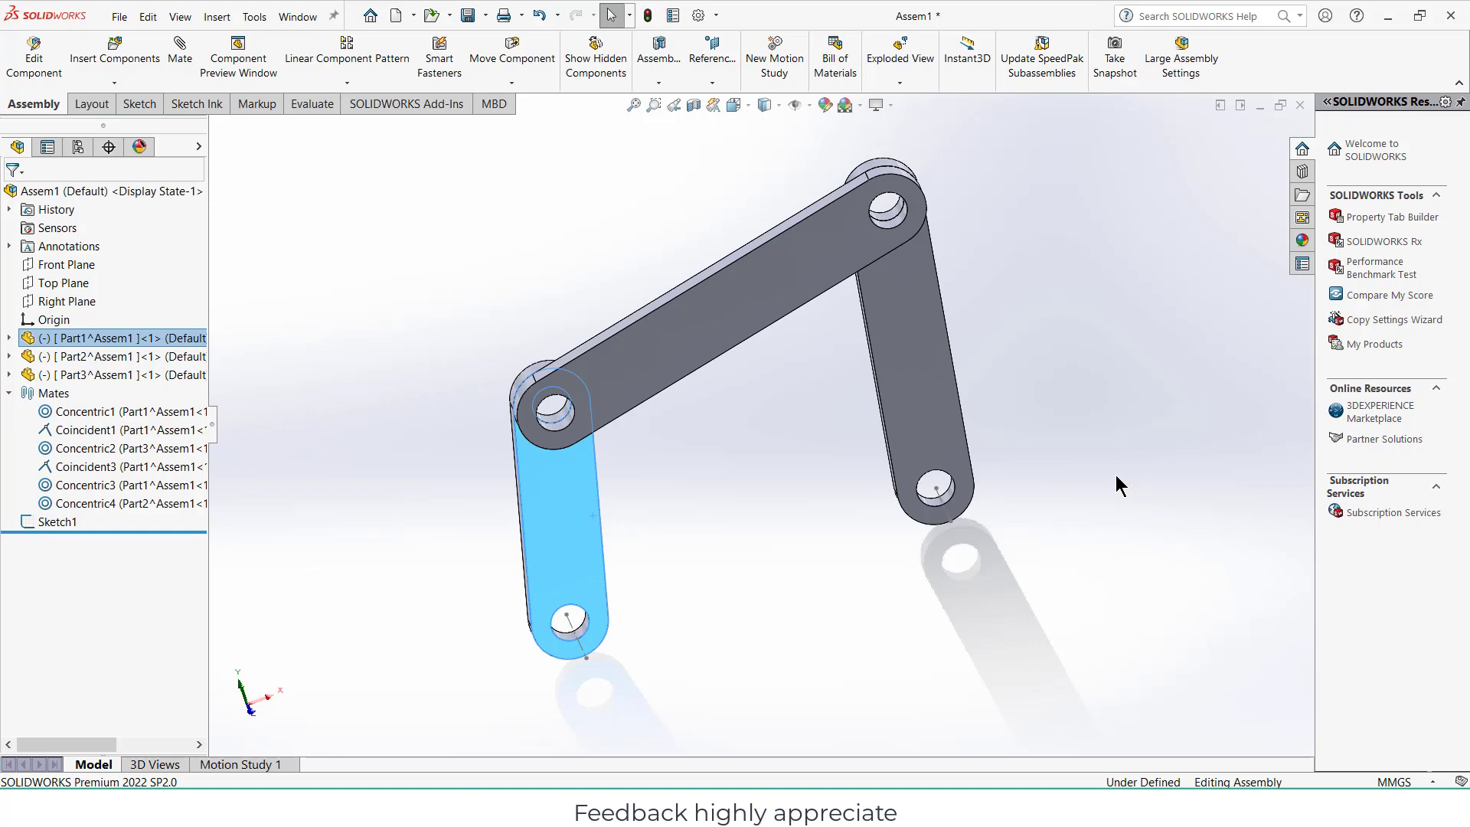
Swing the blue Part1 link to test the linkage, then check Circle's object constraints list in Blender.
middle_drag(568, 366, 682, 430)
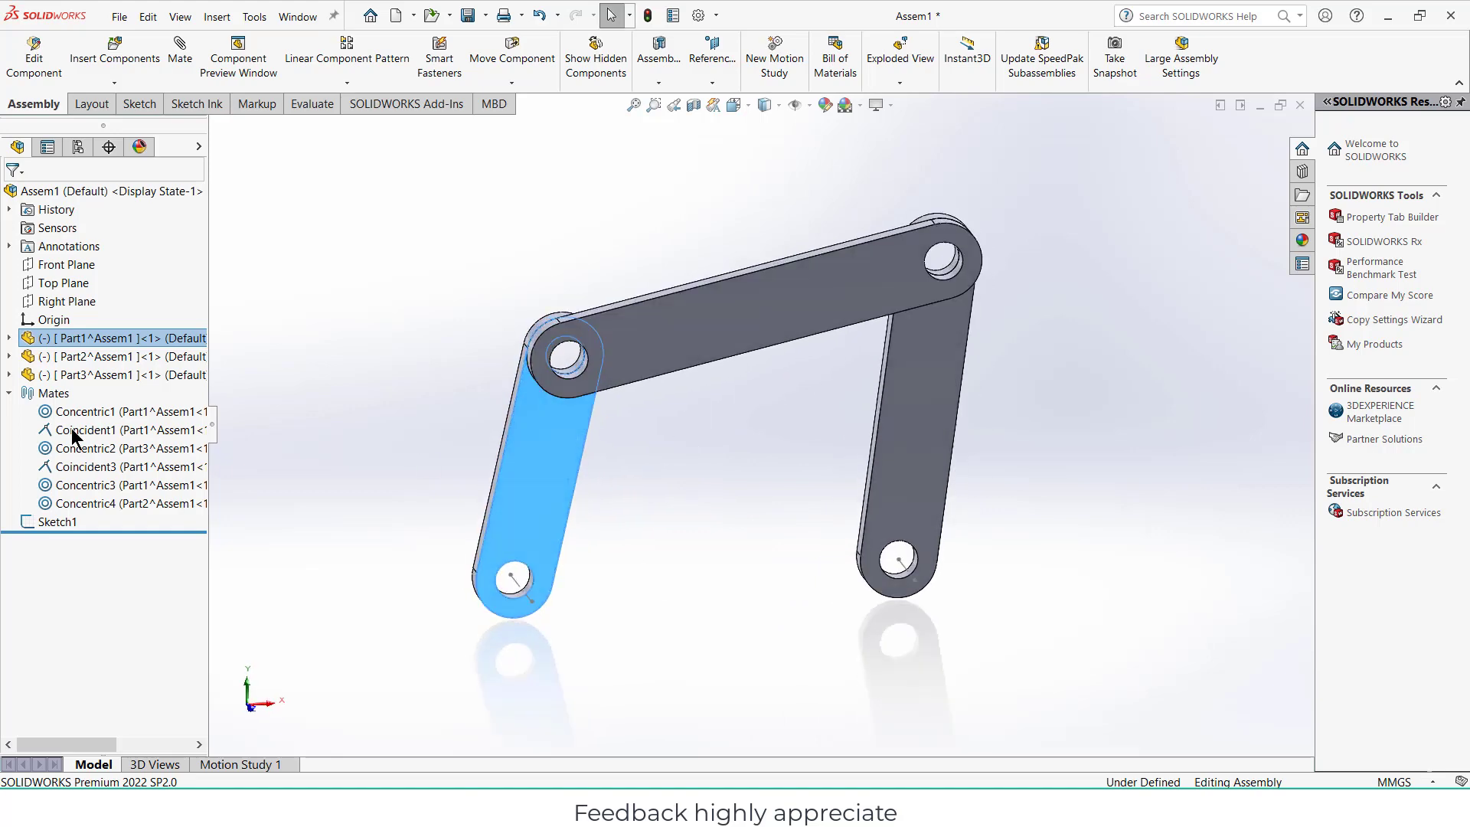
mouse_move(563, 446)
mouse_down()
mouse_move(600, 622)
mouse_move(563, 460)
mouse_move(612, 617)
mouse_move(525, 460)
mouse_move(567, 459)
mouse_up()
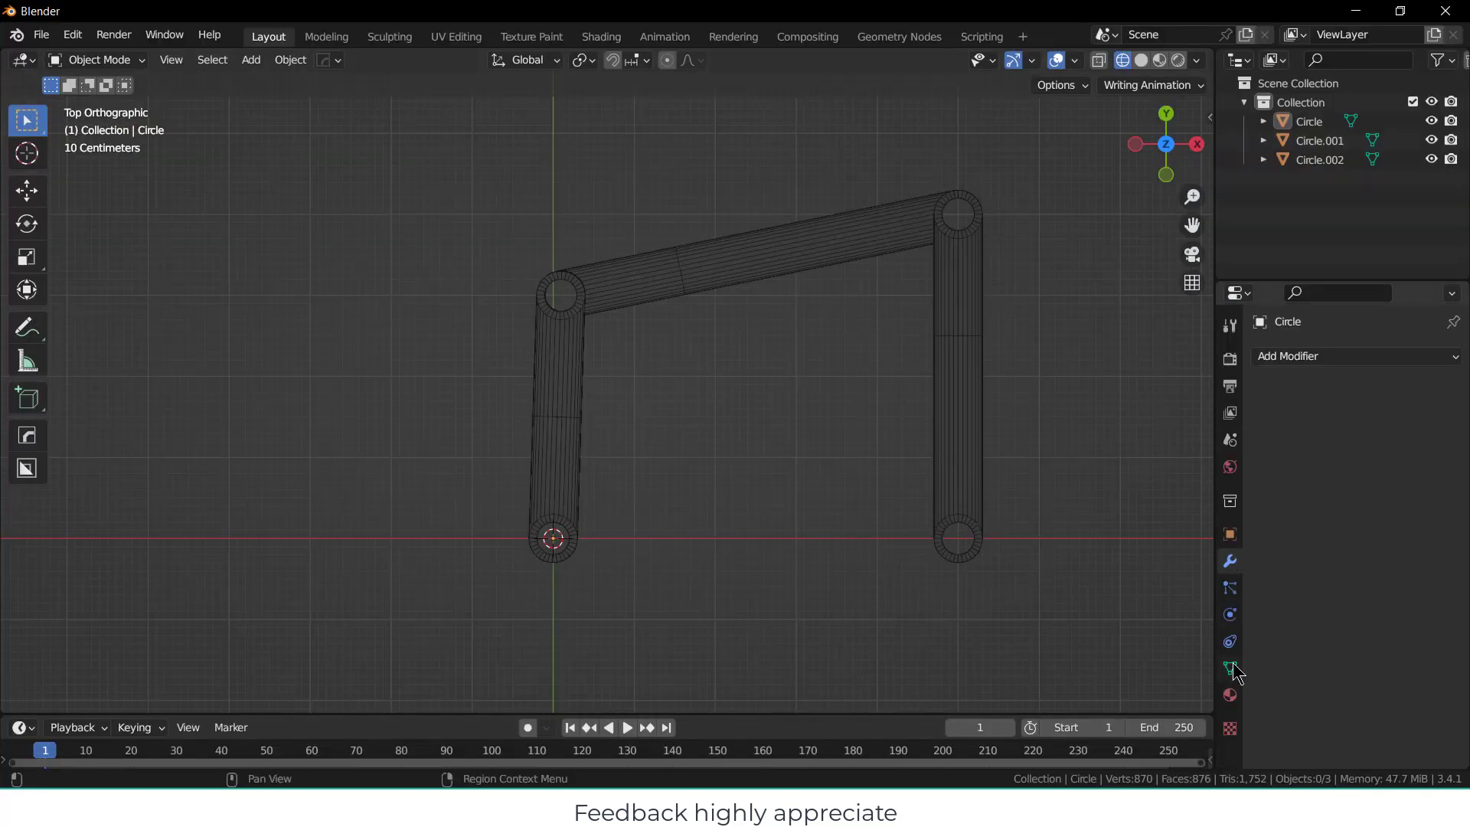
click(1230, 641)
click(1399, 356)
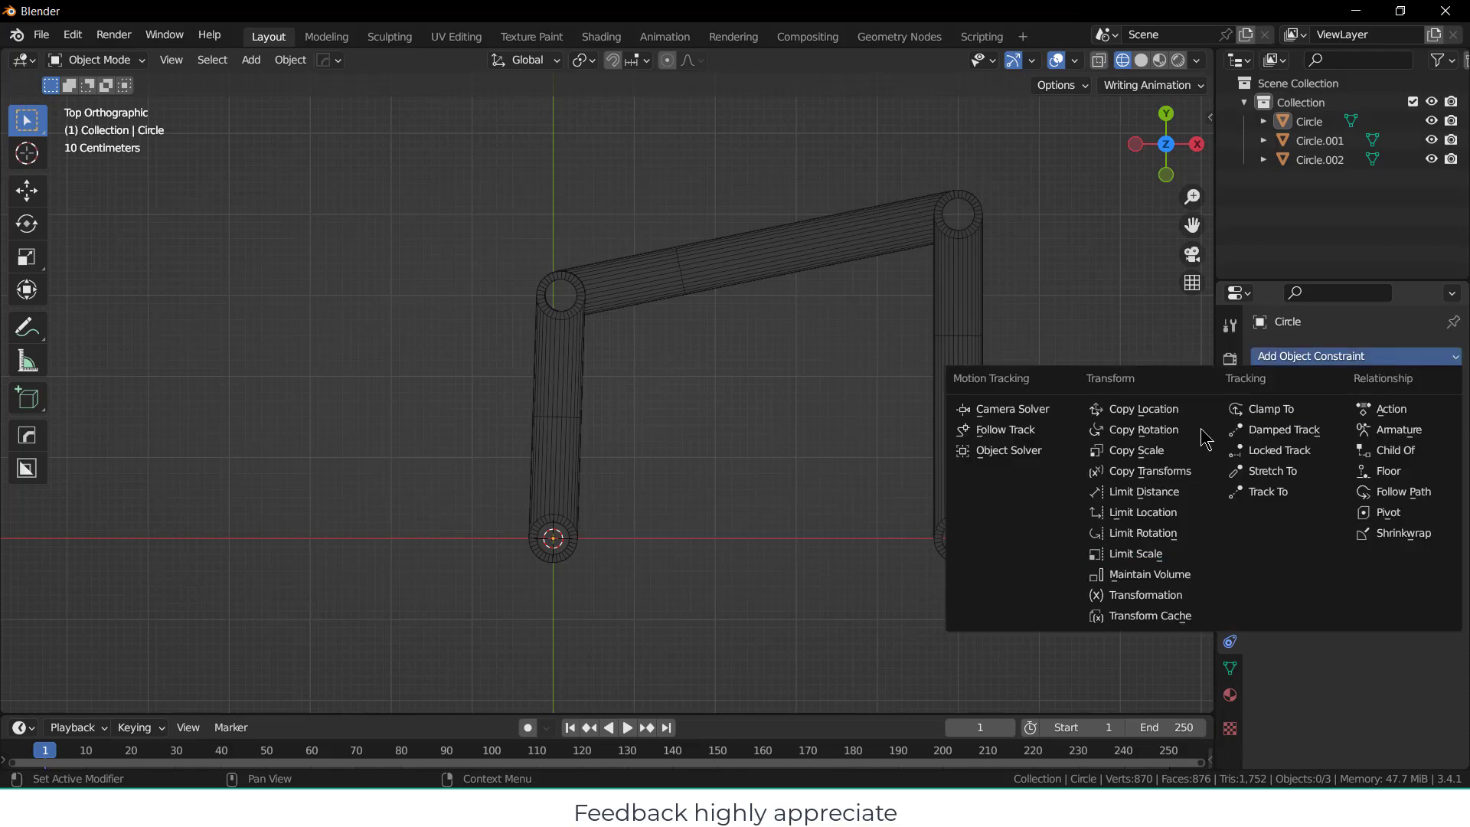
Back in SOLIDWORKS, swing the blue link through several poses and switch to Motion Study 1.
click(1355, 11)
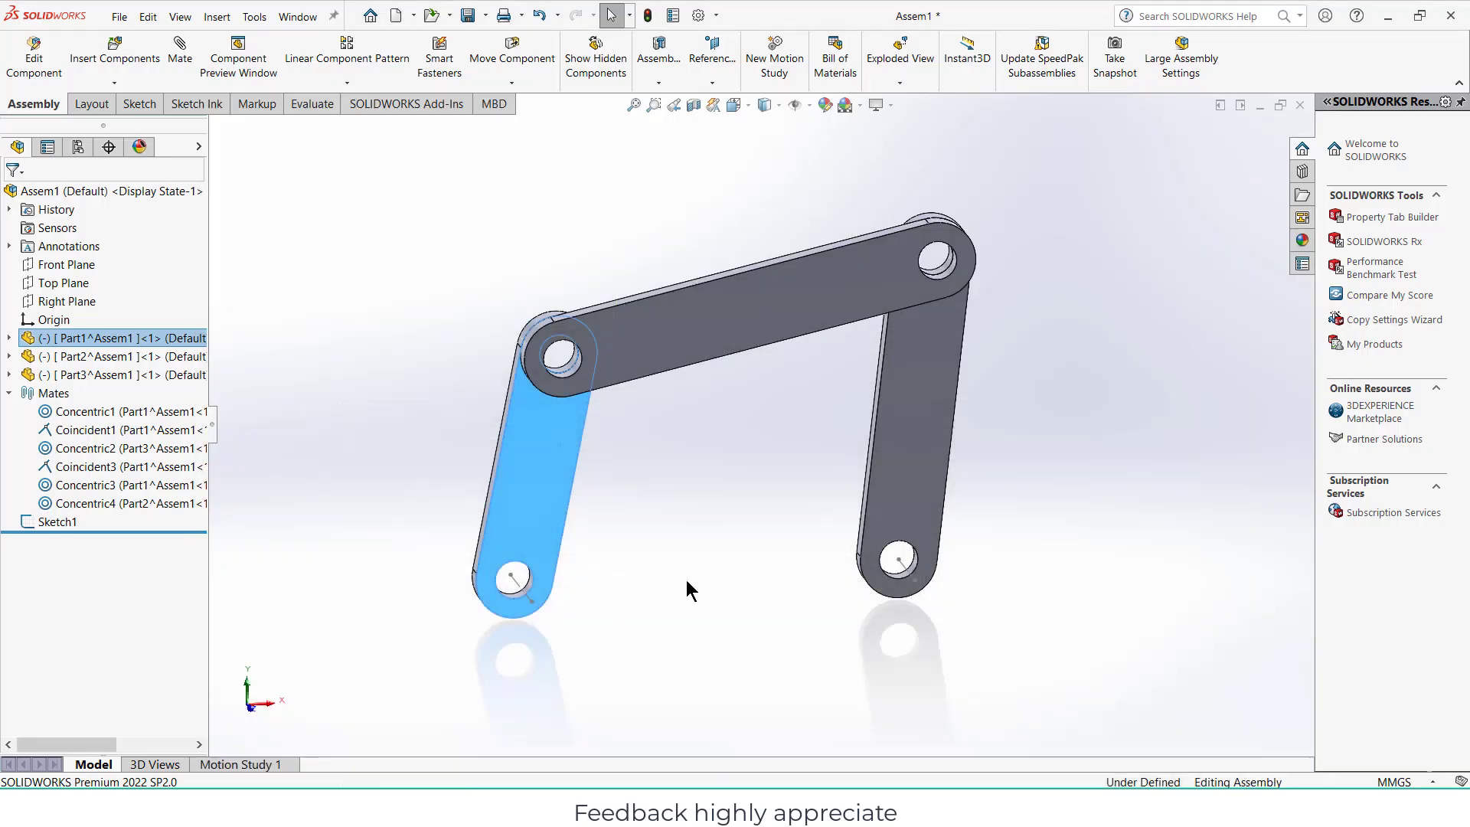
drag(604, 476, 660, 593)
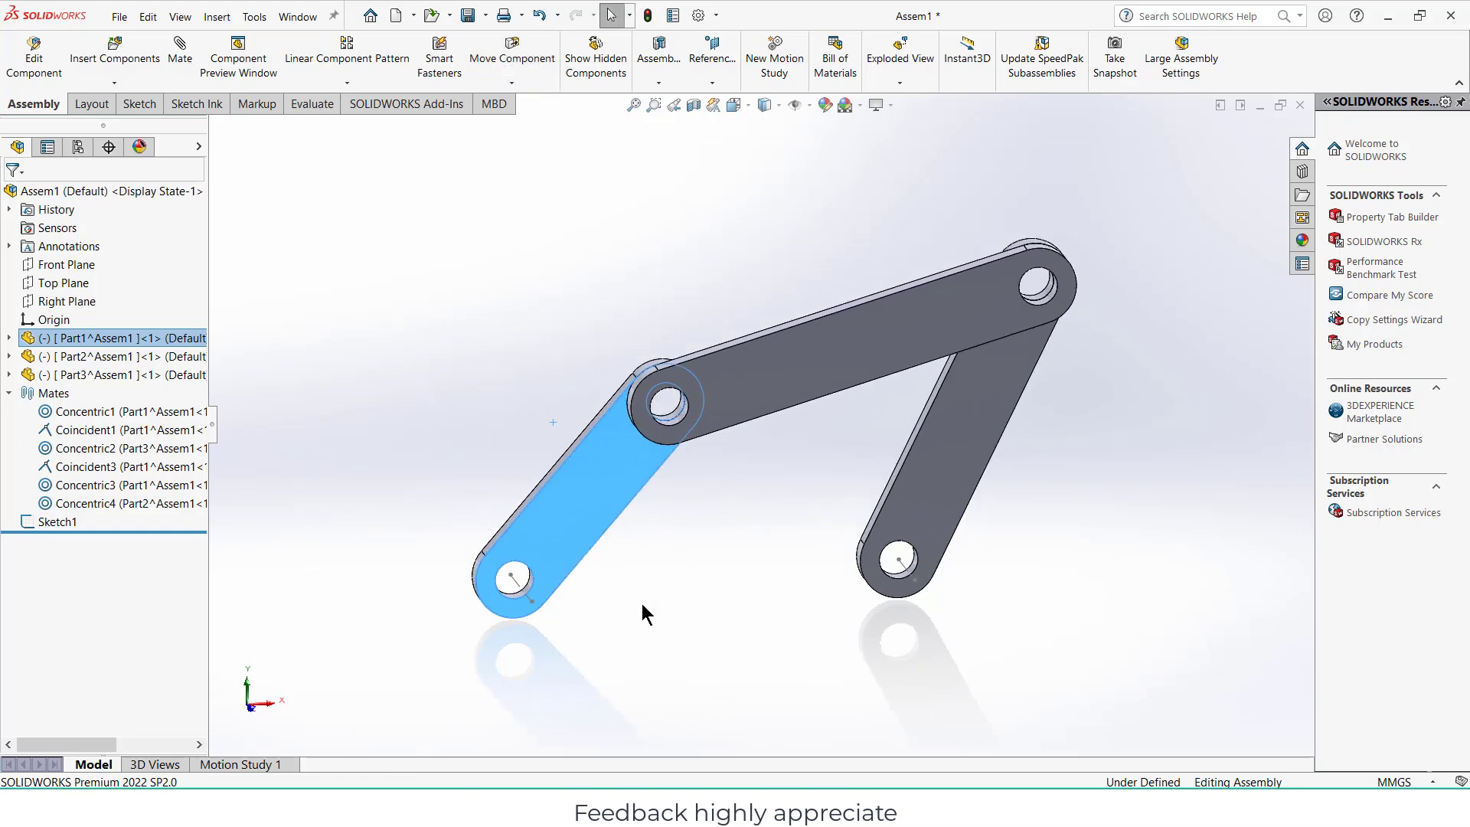
click(270, 764)
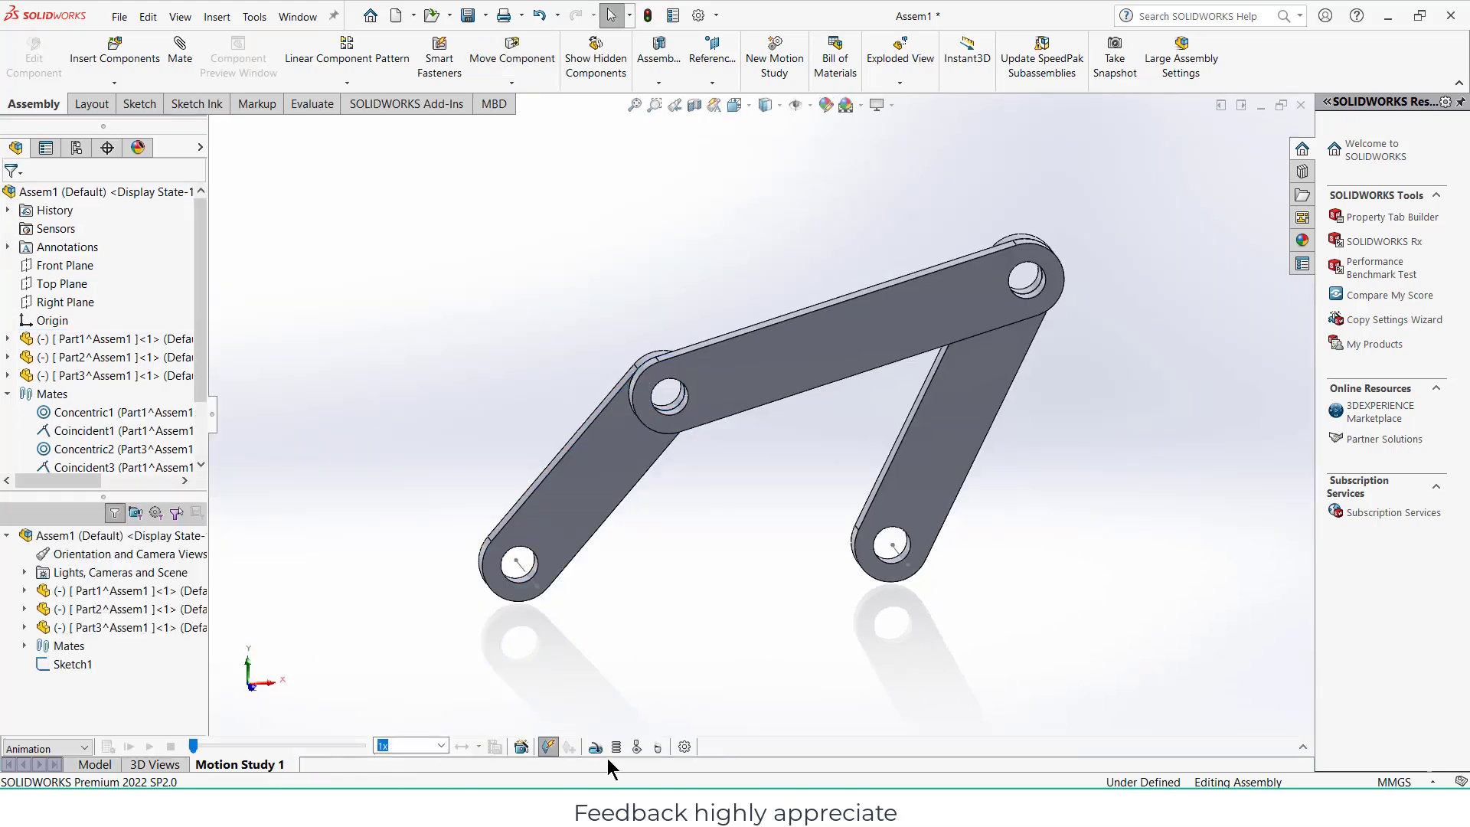
Add a rotary motor on the crank's lower hole face, run the motion, then stop it.
click(595, 749)
scroll(521, 570, down, 3)
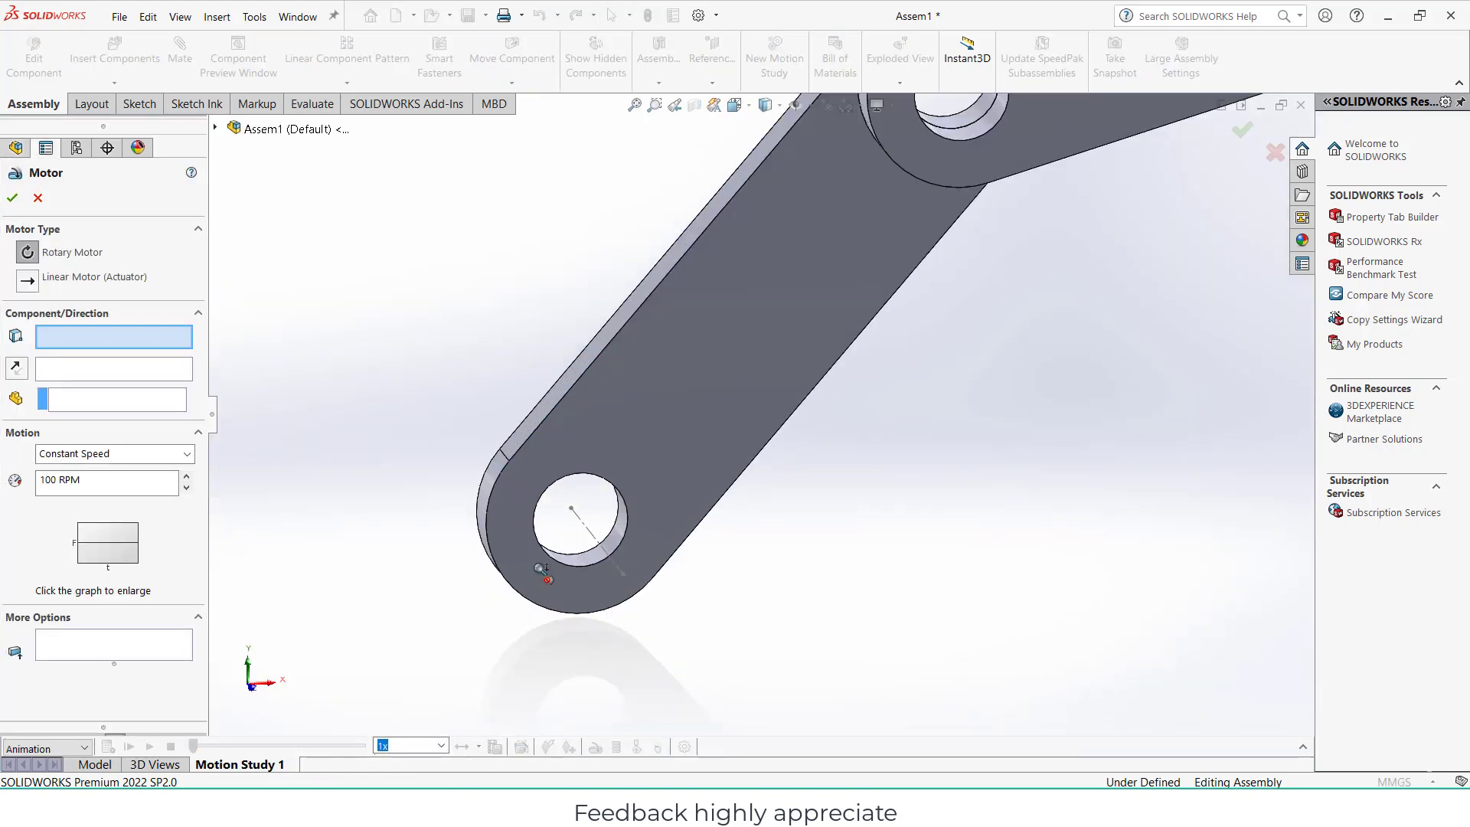
click(616, 547)
scroll(794, 522, up, 3)
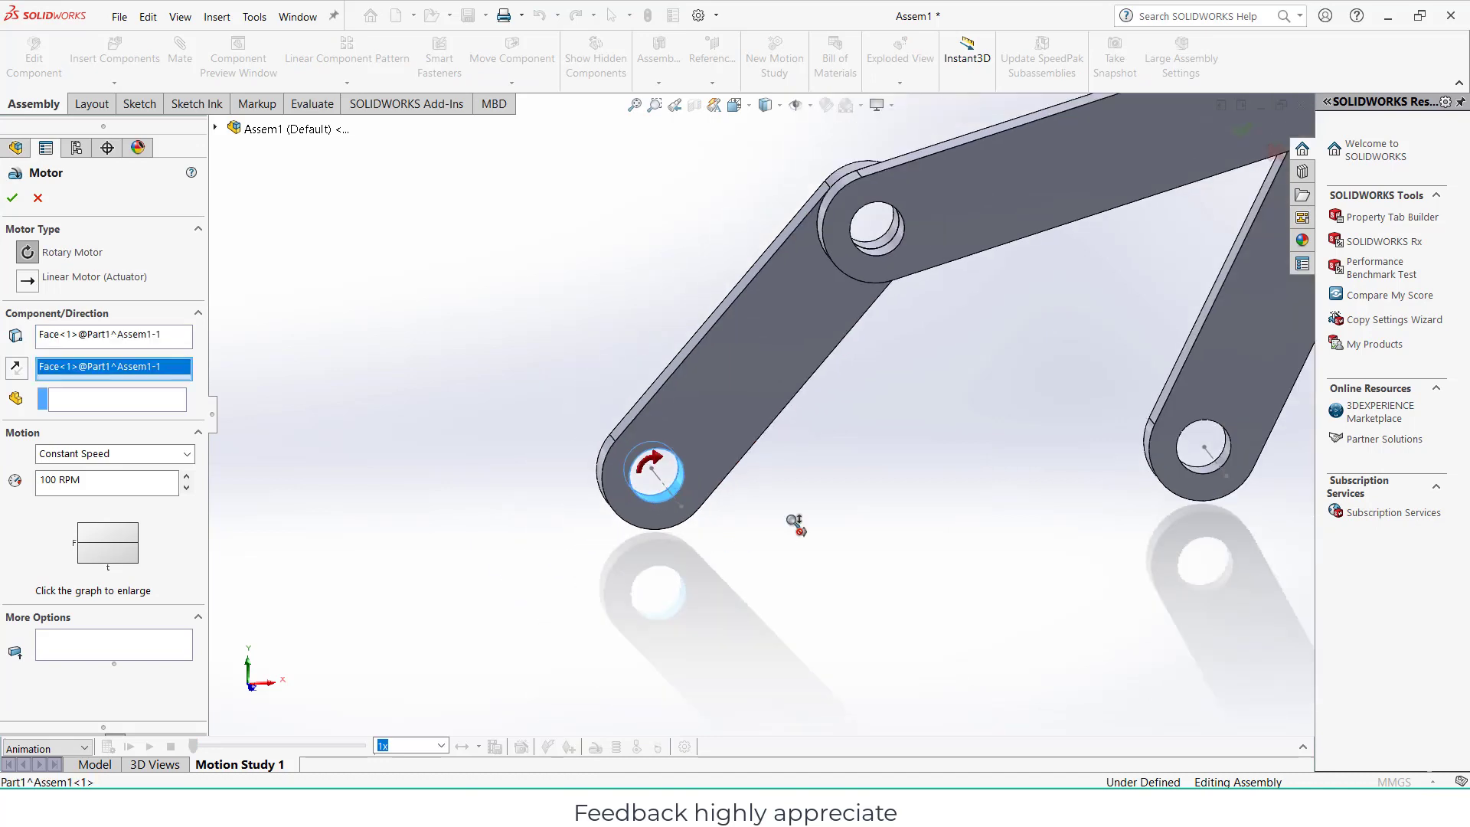
scroll(794, 522, up, 2)
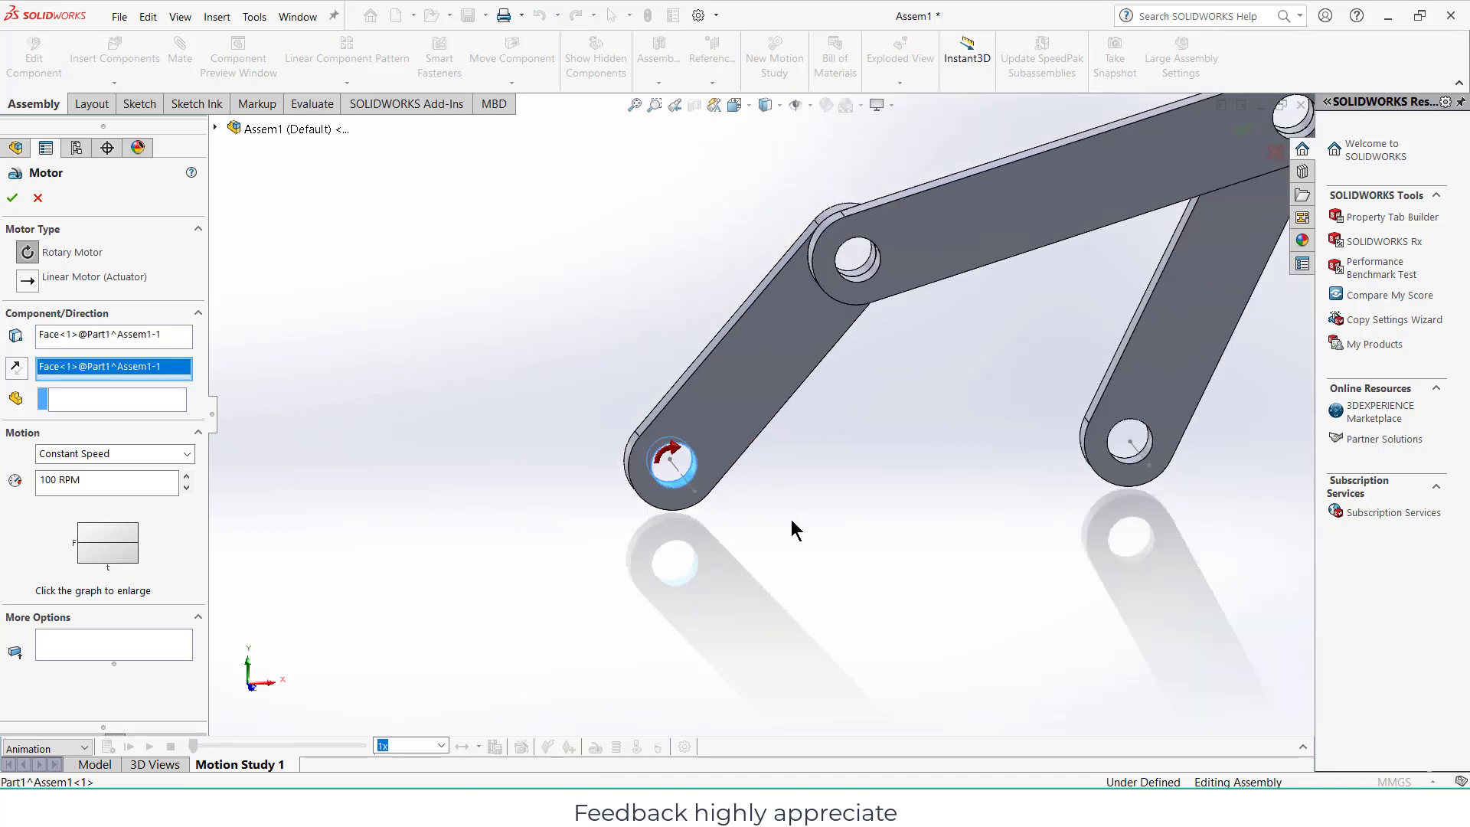
scroll(791, 519, up, 2)
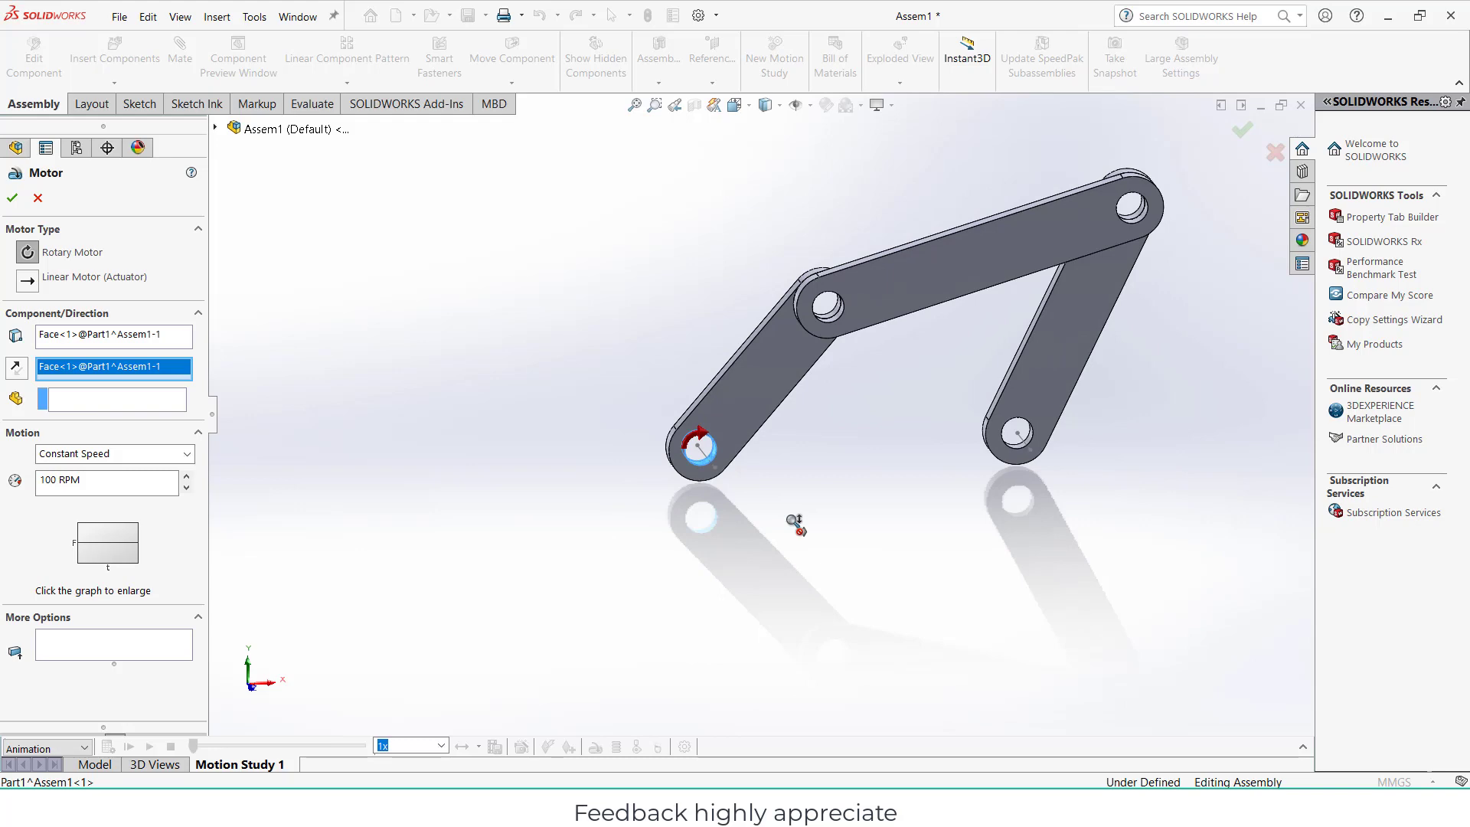
click(12, 198)
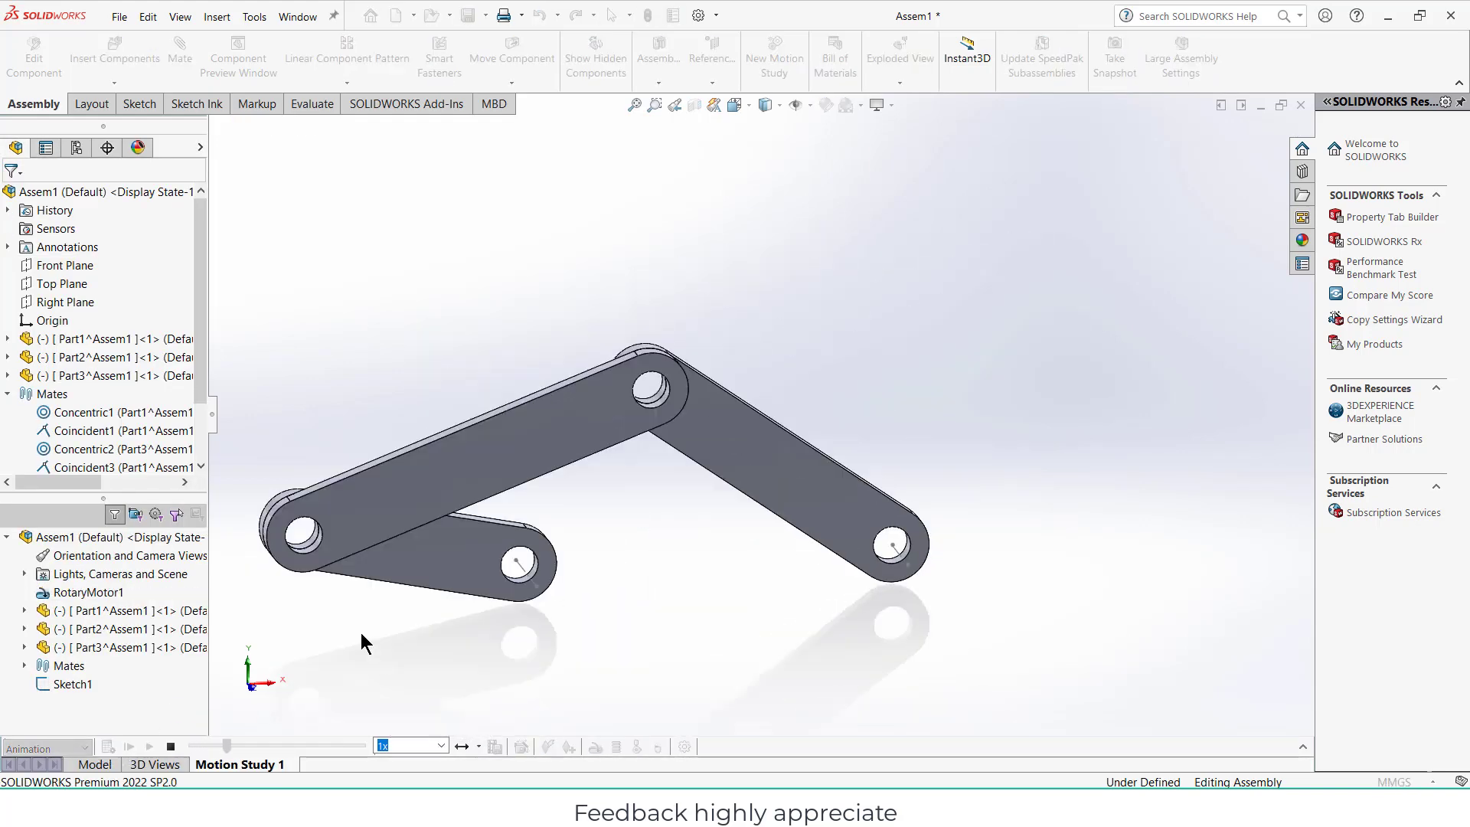
click(170, 744)
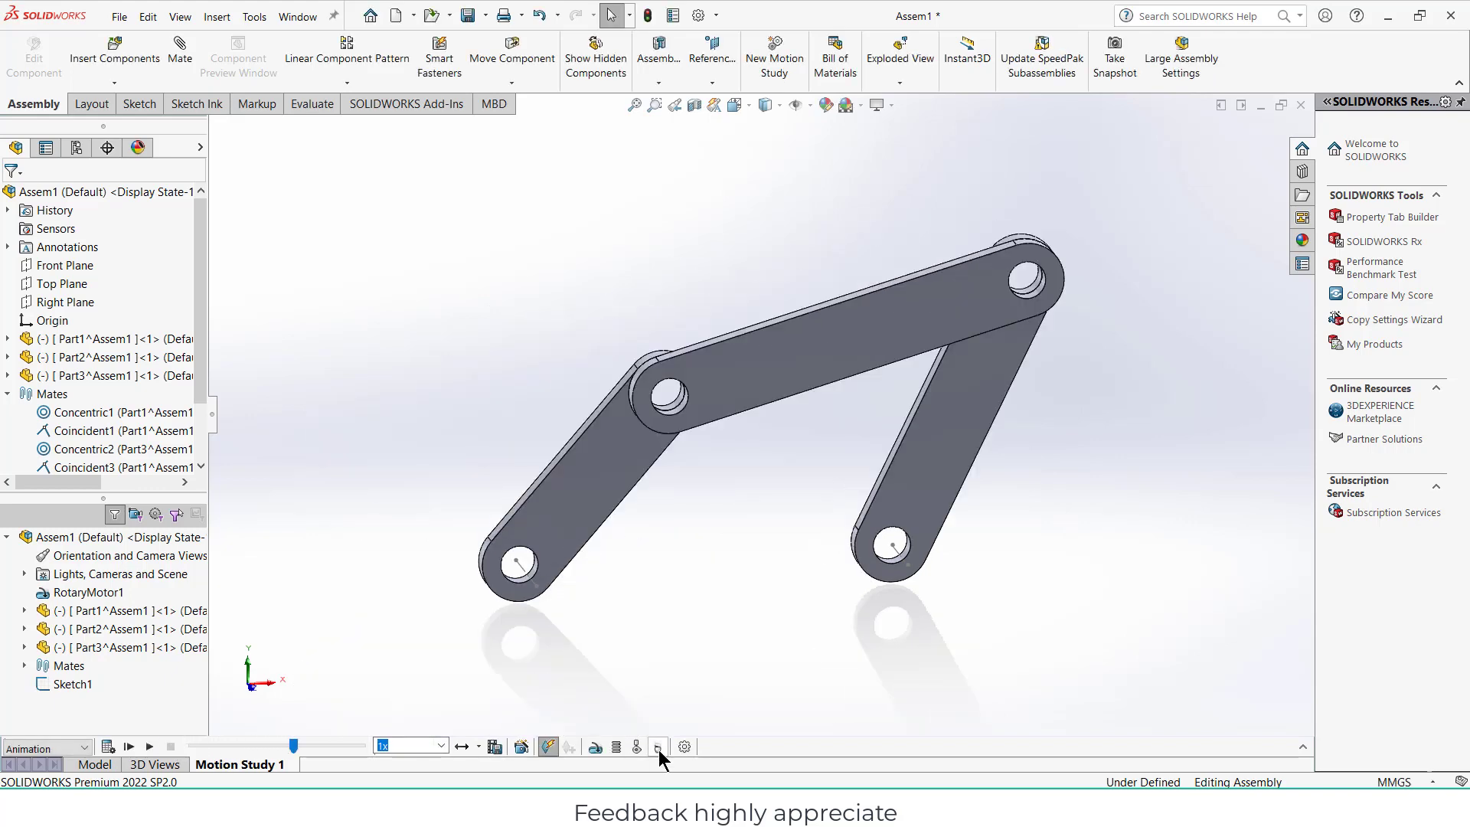
Set the motion study to 30 frames per second.
click(682, 747)
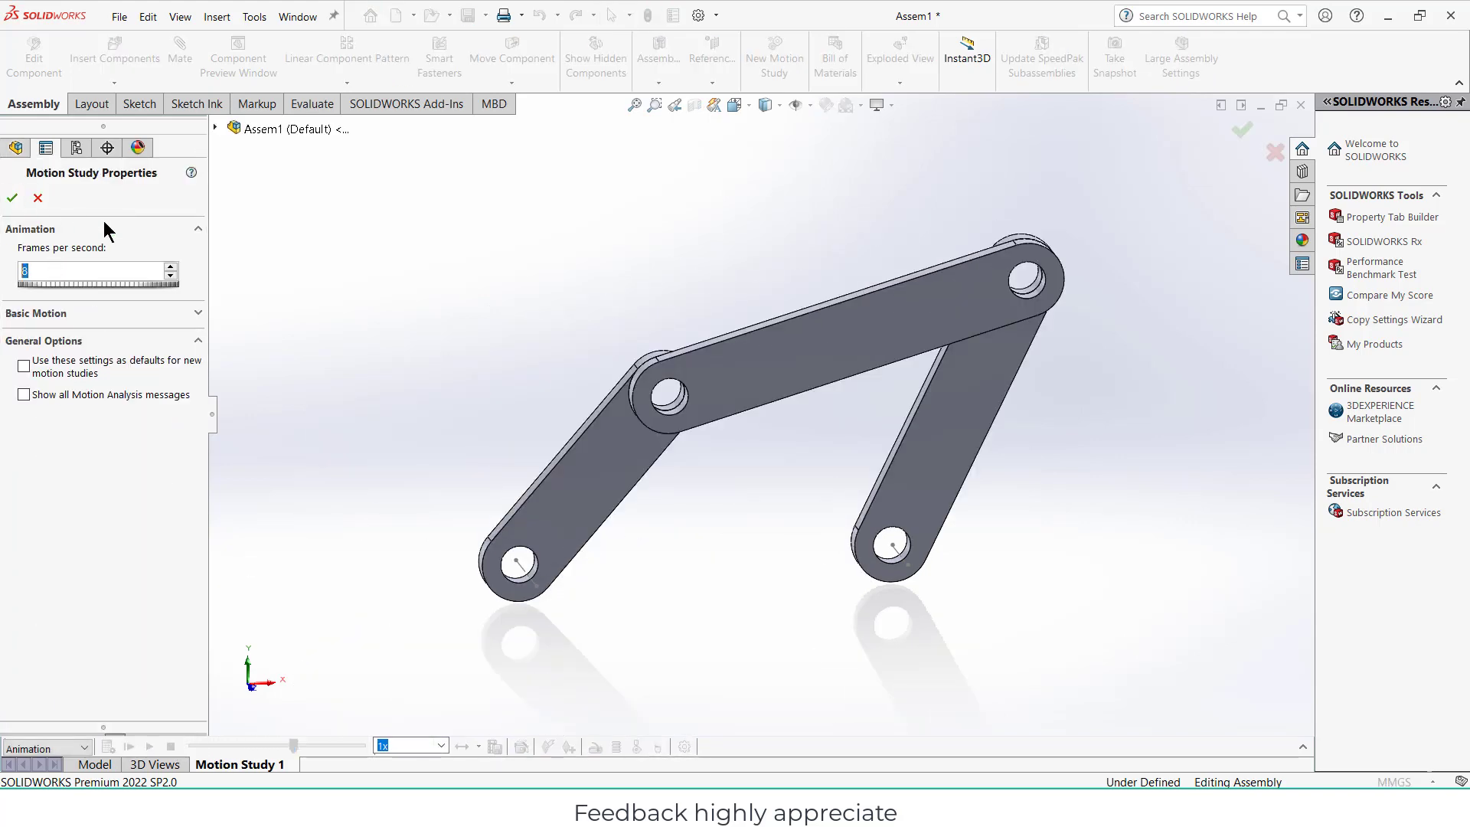
text(30)
click(12, 198)
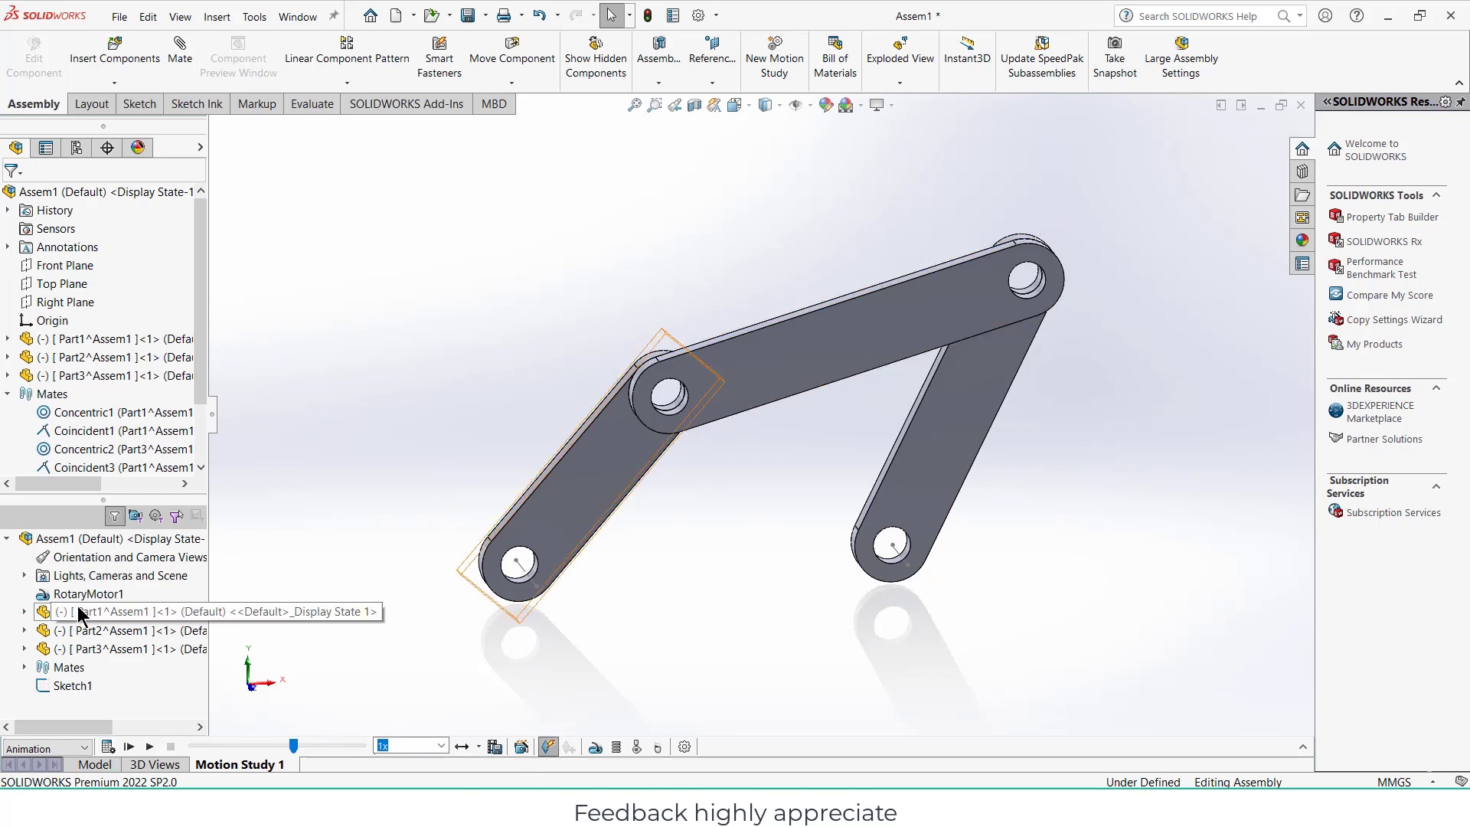
Rewind to 0 seconds and change RotaryMotor1's speed to 20.
drag(295, 747, 125, 753)
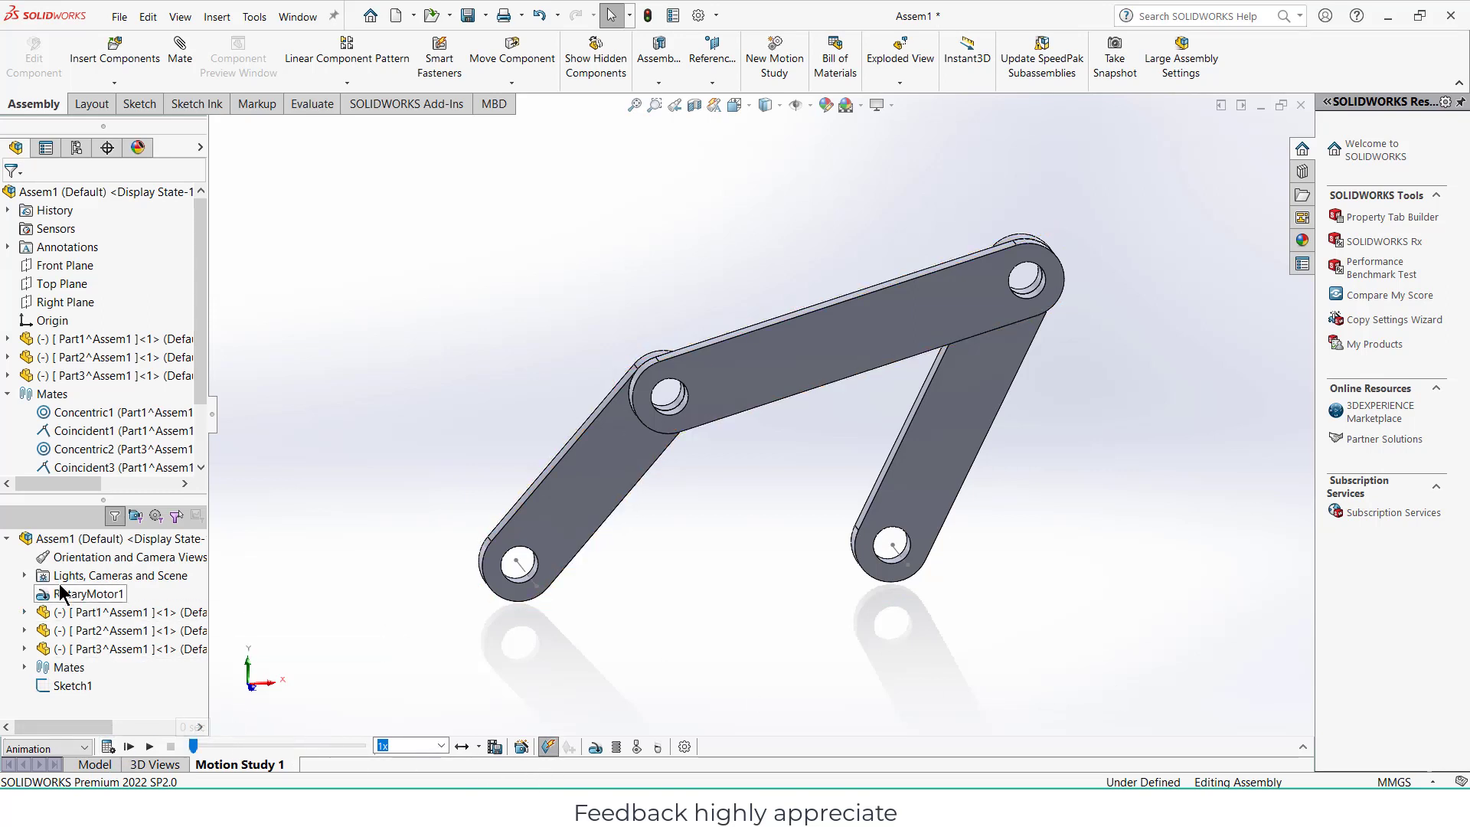
right_click(88, 593)
click(111, 599)
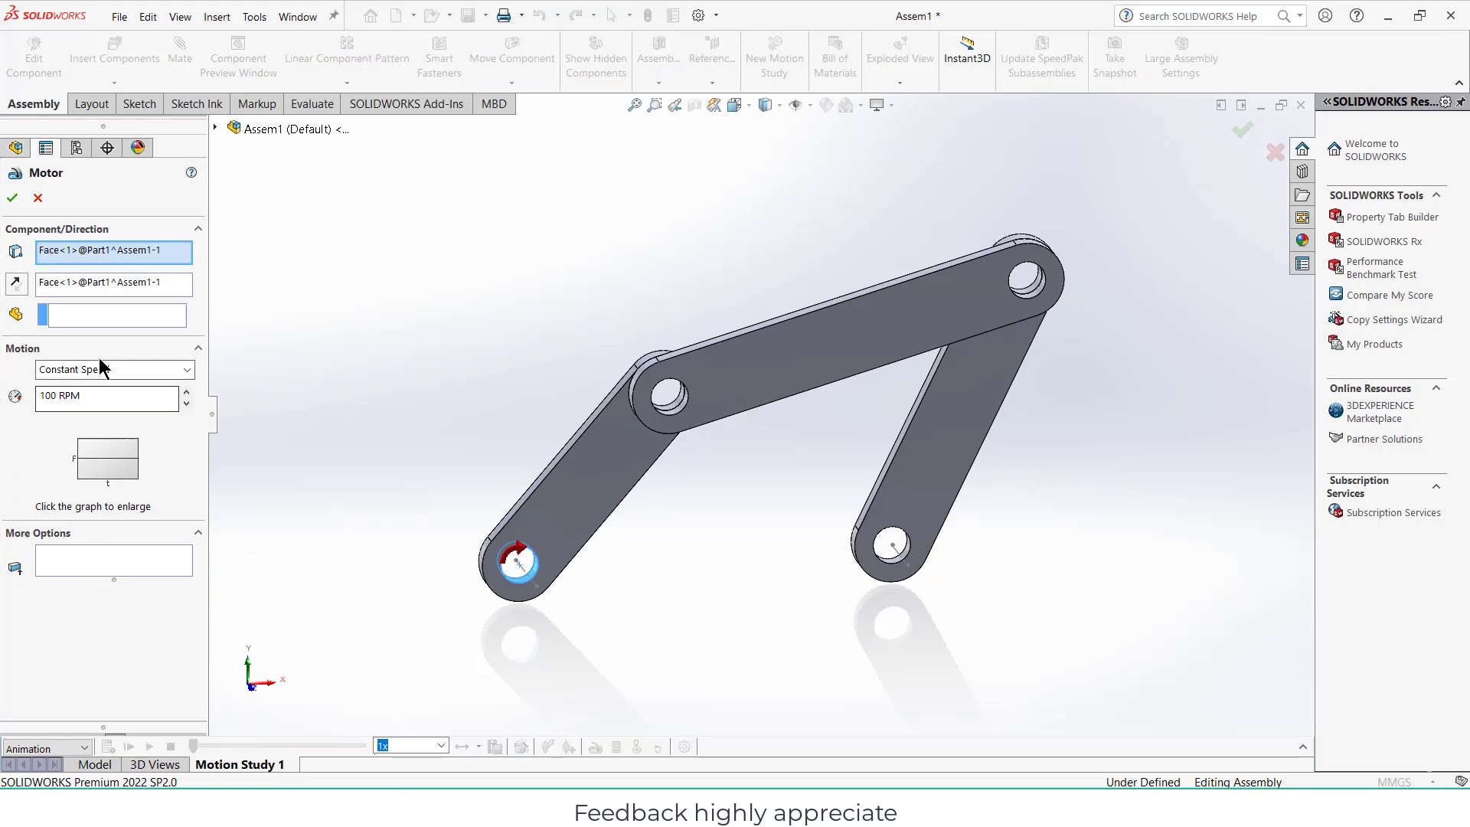
double_click(62, 395)
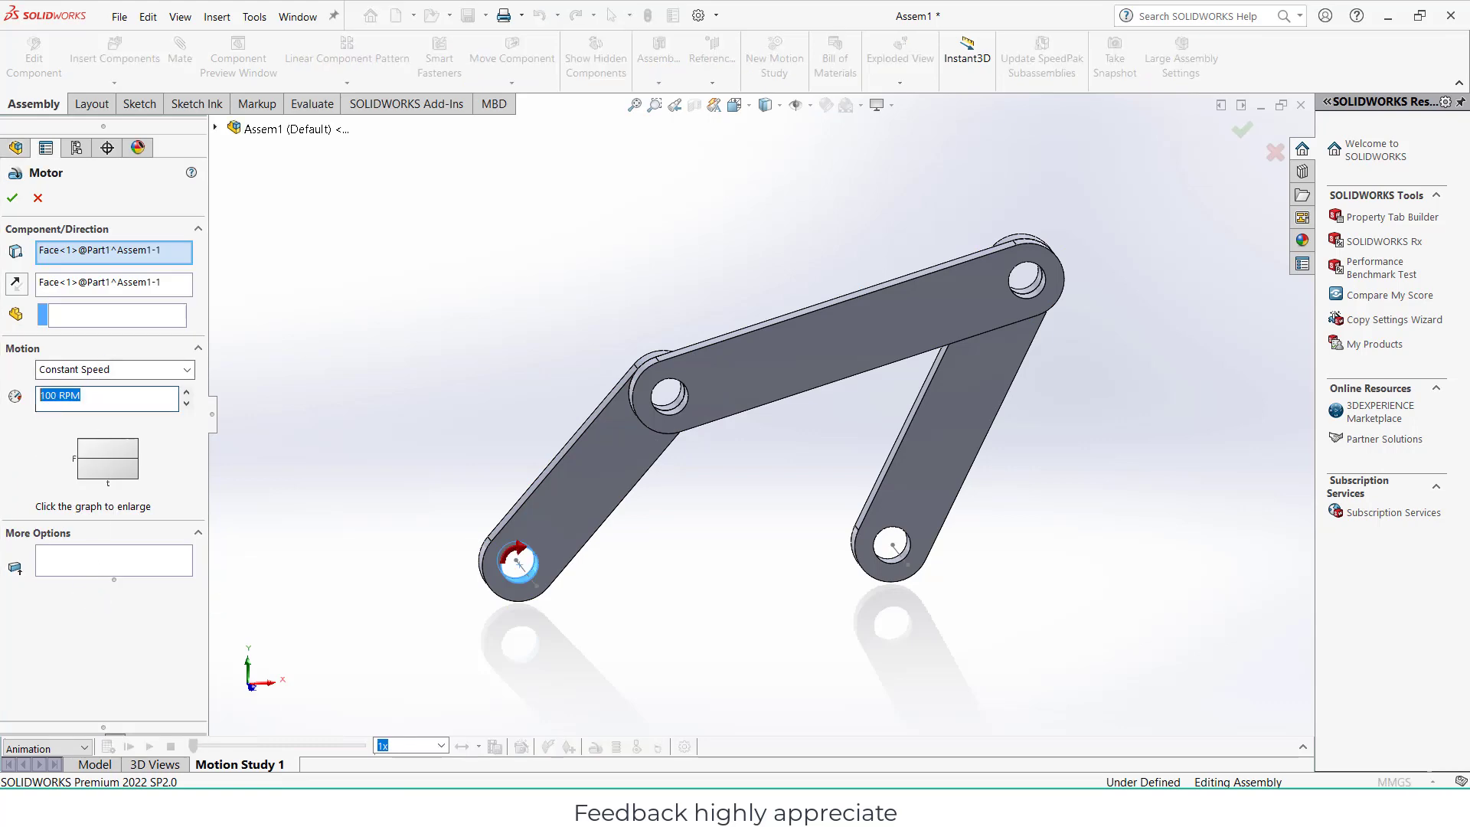
click(12, 197)
Recalculate and watch the linkage motion, then return to the Model tab.
click(108, 746)
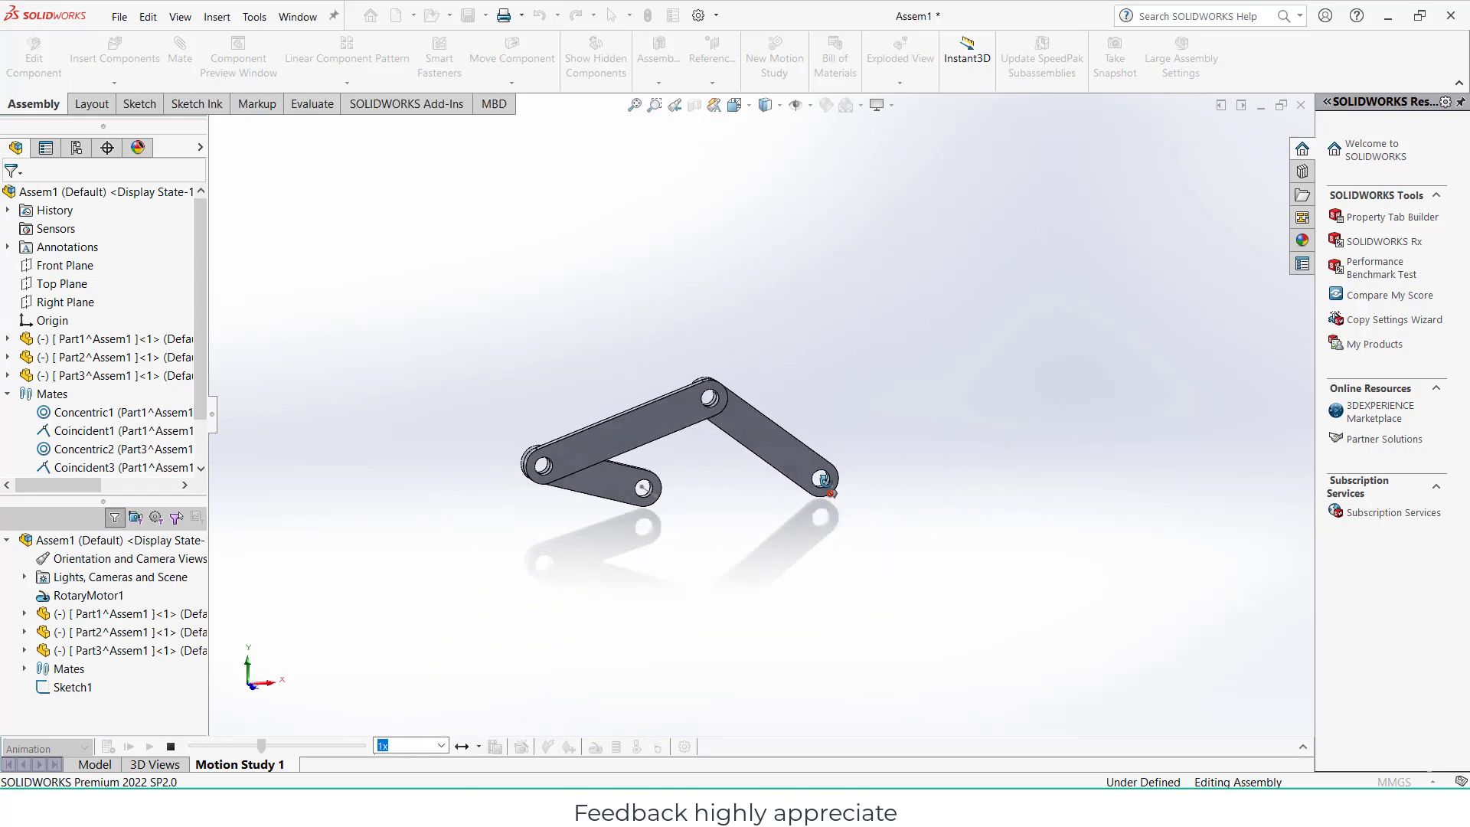
middle_drag(823, 502, 880, 348)
scroll(807, 406, down, 3)
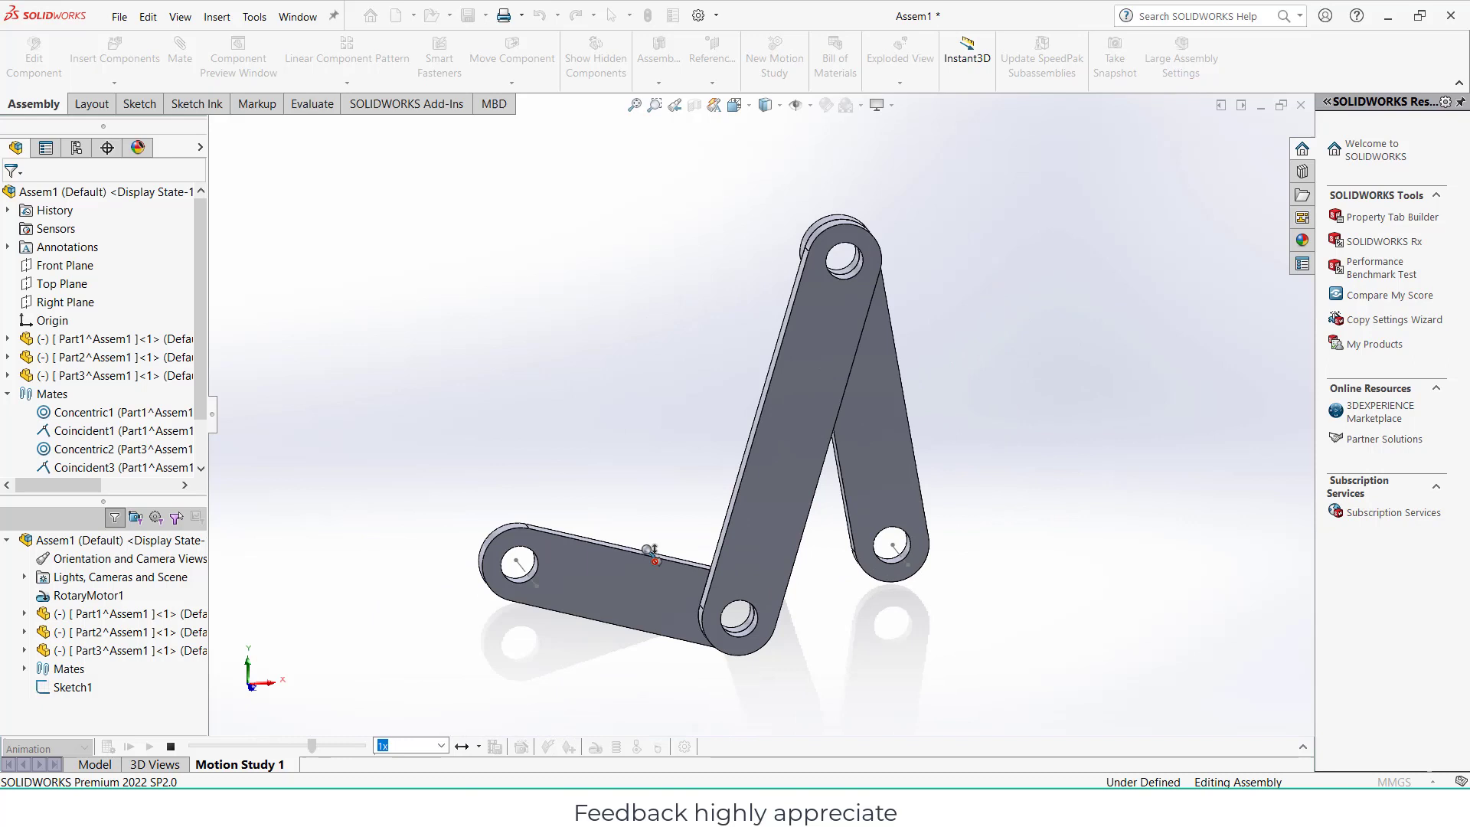
click(97, 765)
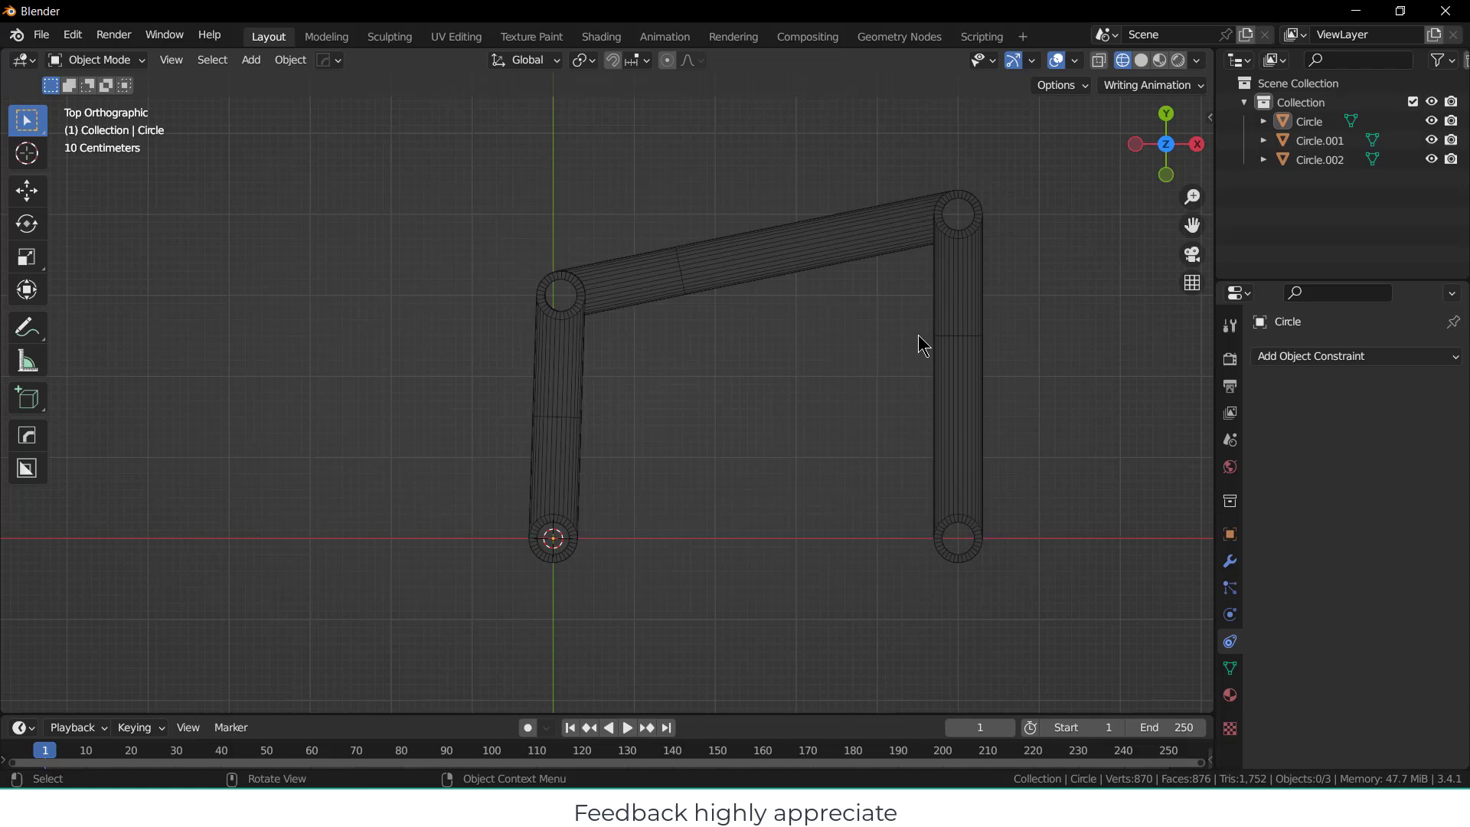
Open the Add Object Constraint dropdown on the linkage in Blender.
click(1377, 357)
Add an armature at the origin and orbit into a perspective view.
click(251, 61)
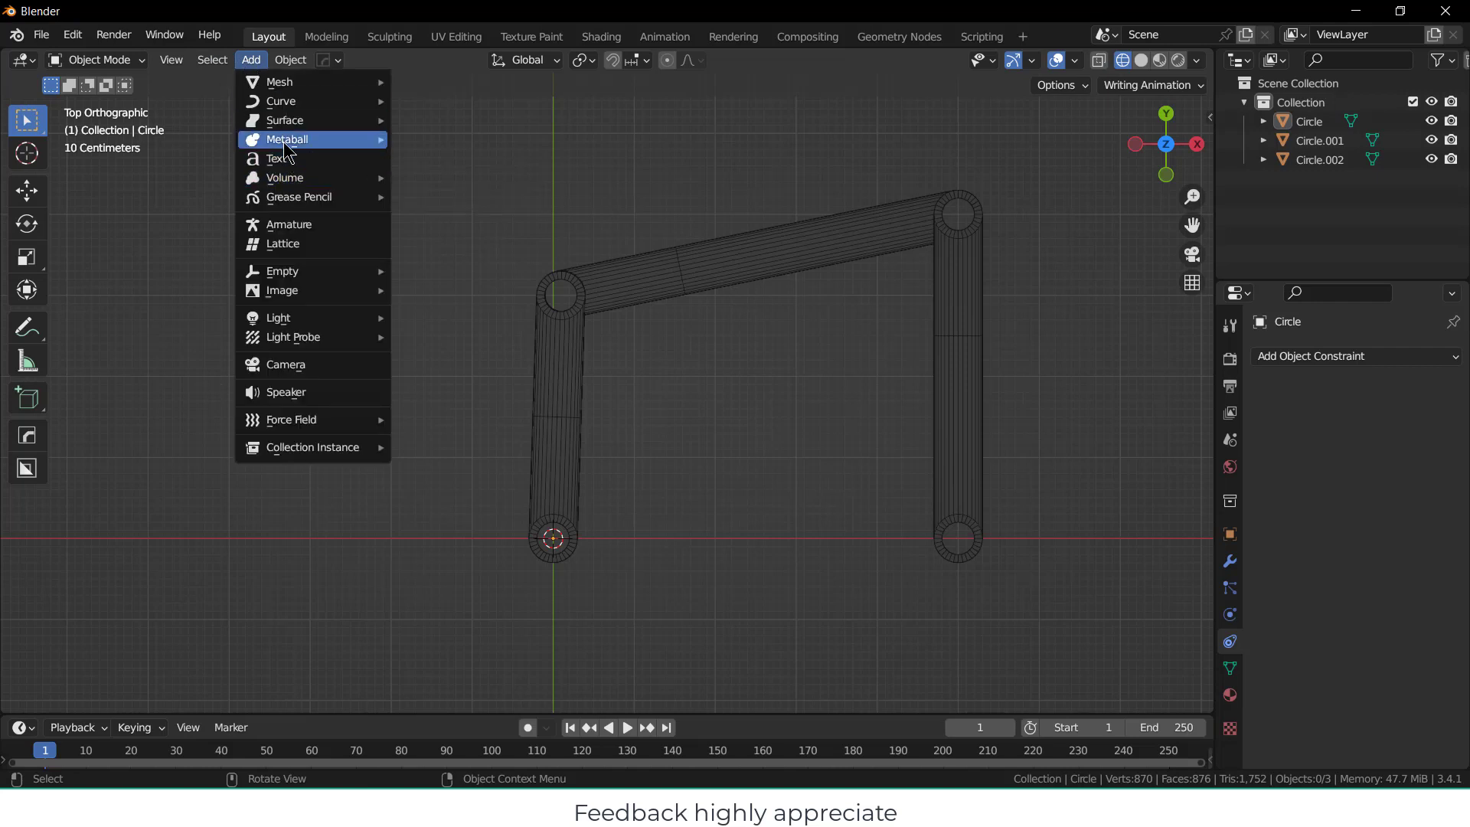
mouse_move(288, 124)
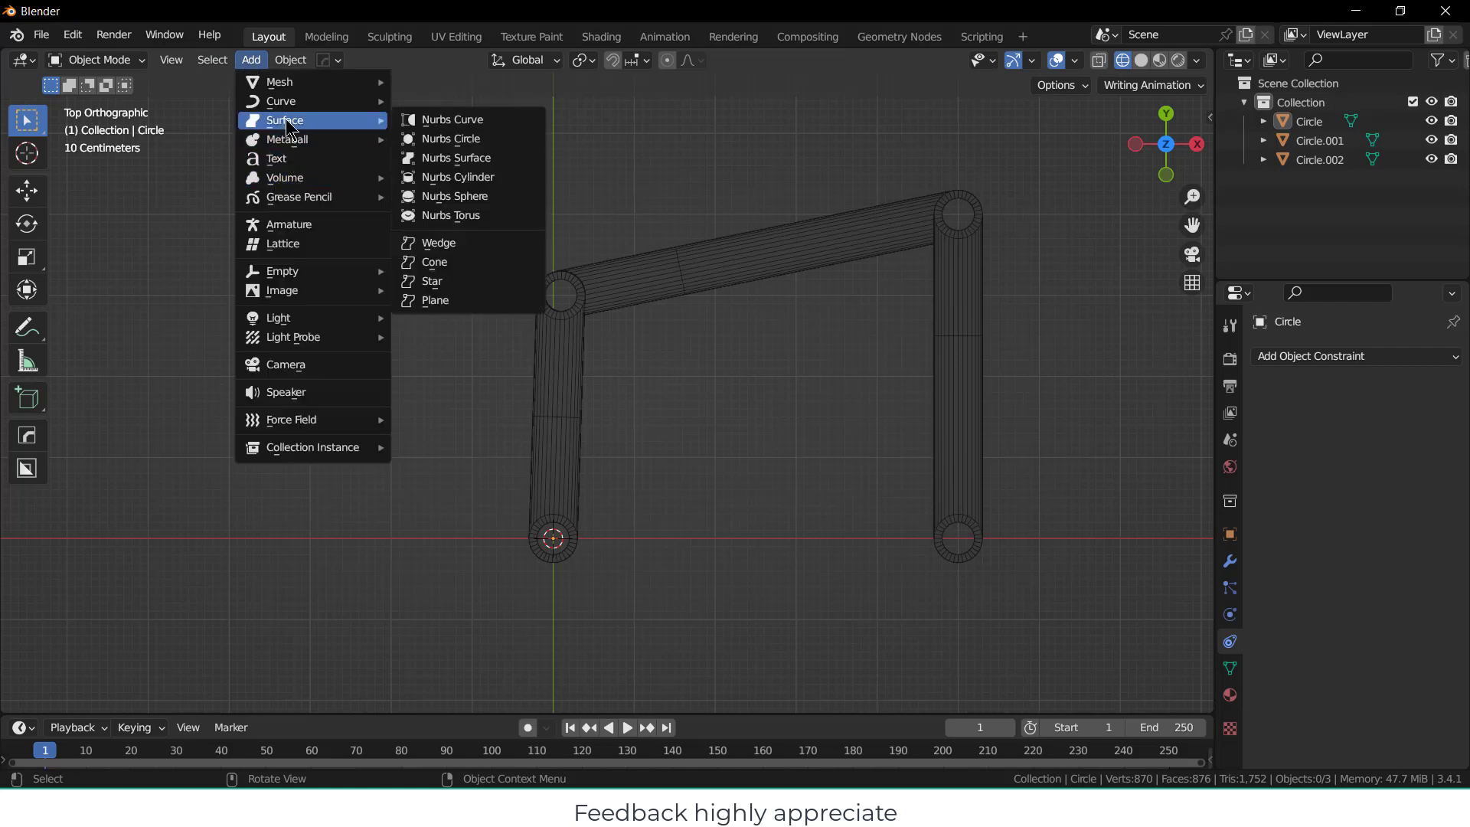
click(286, 225)
scroll(579, 557, up, 4)
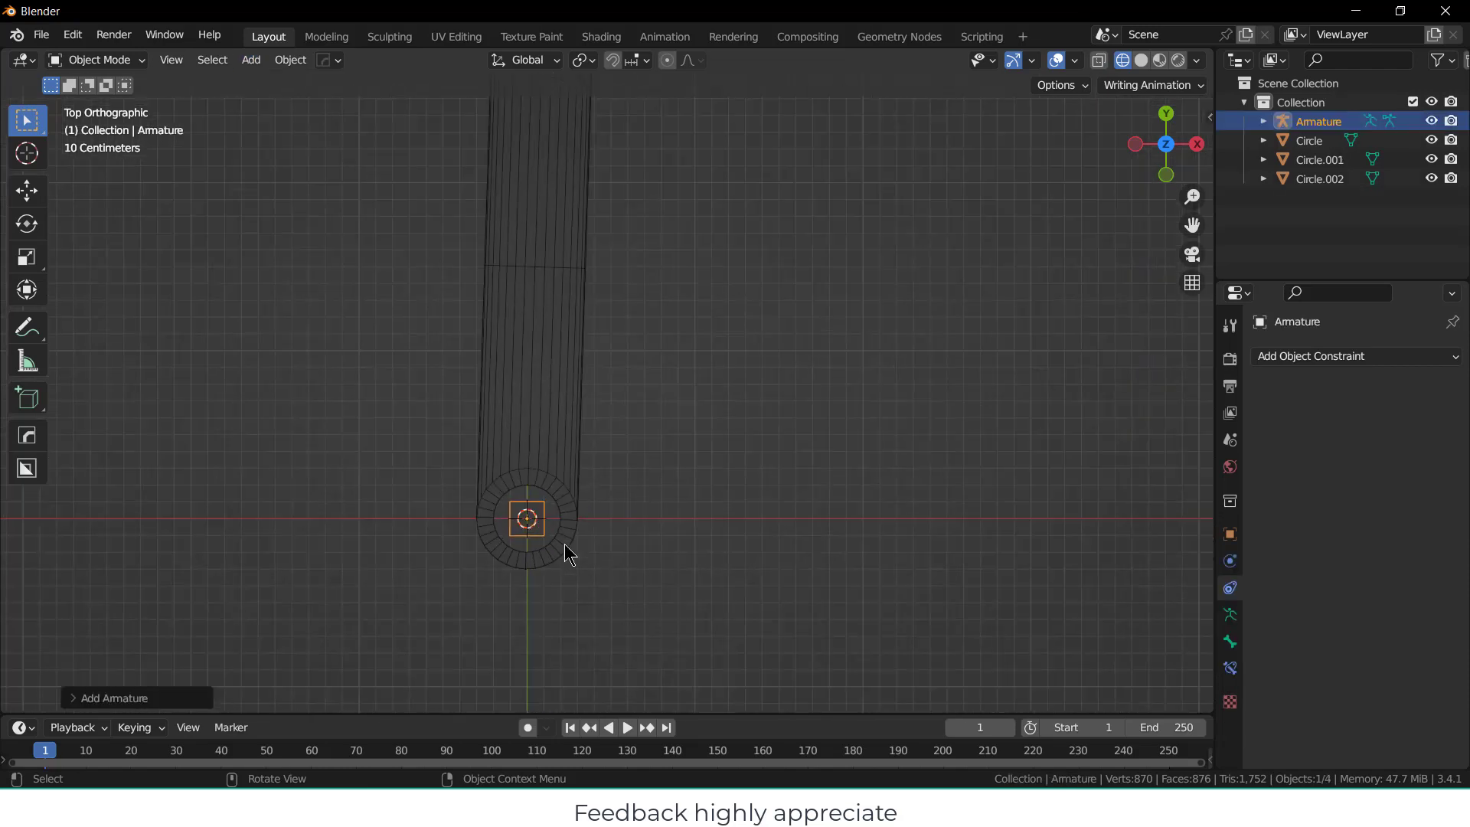
middle_drag(545, 523, 604, 251)
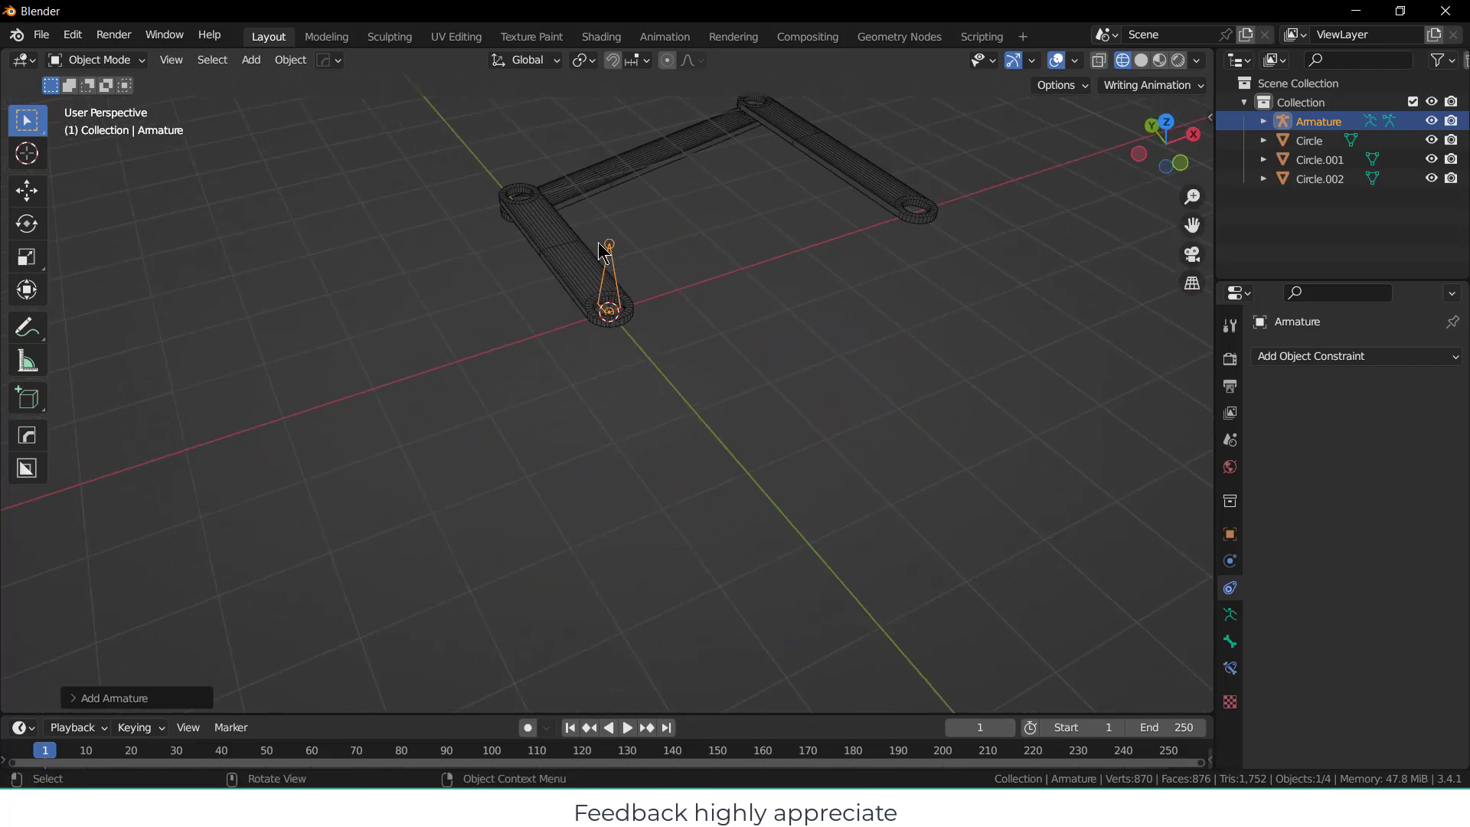
Set the new armature's X rotation to -90° in the redo panel.
click(137, 695)
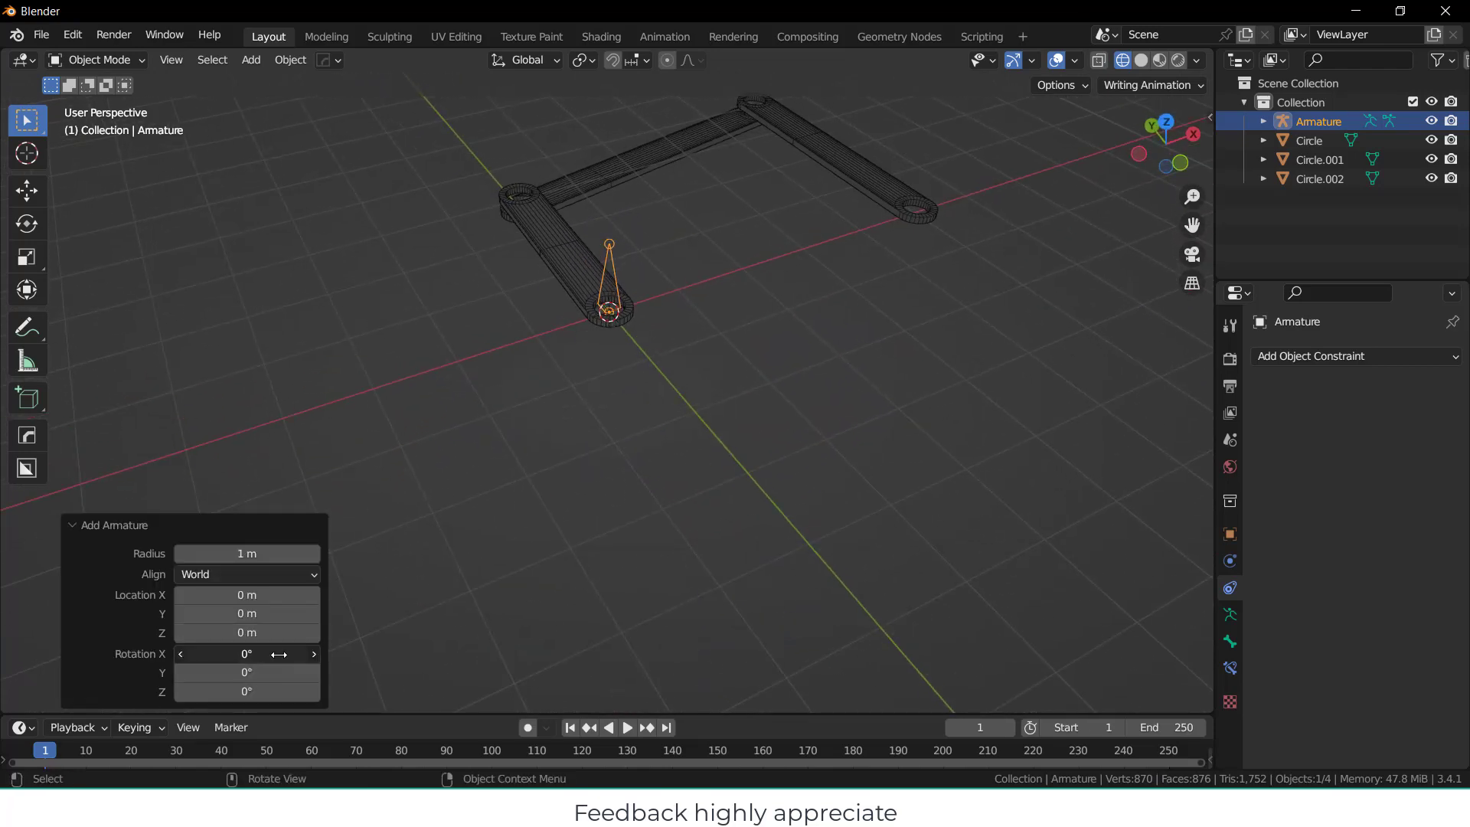
mouse_move(279, 653)
mouse_down()
mouse_move(459, 673)
mouse_move(1362, 639)
mouse_move(278, 653)
mouse_up()
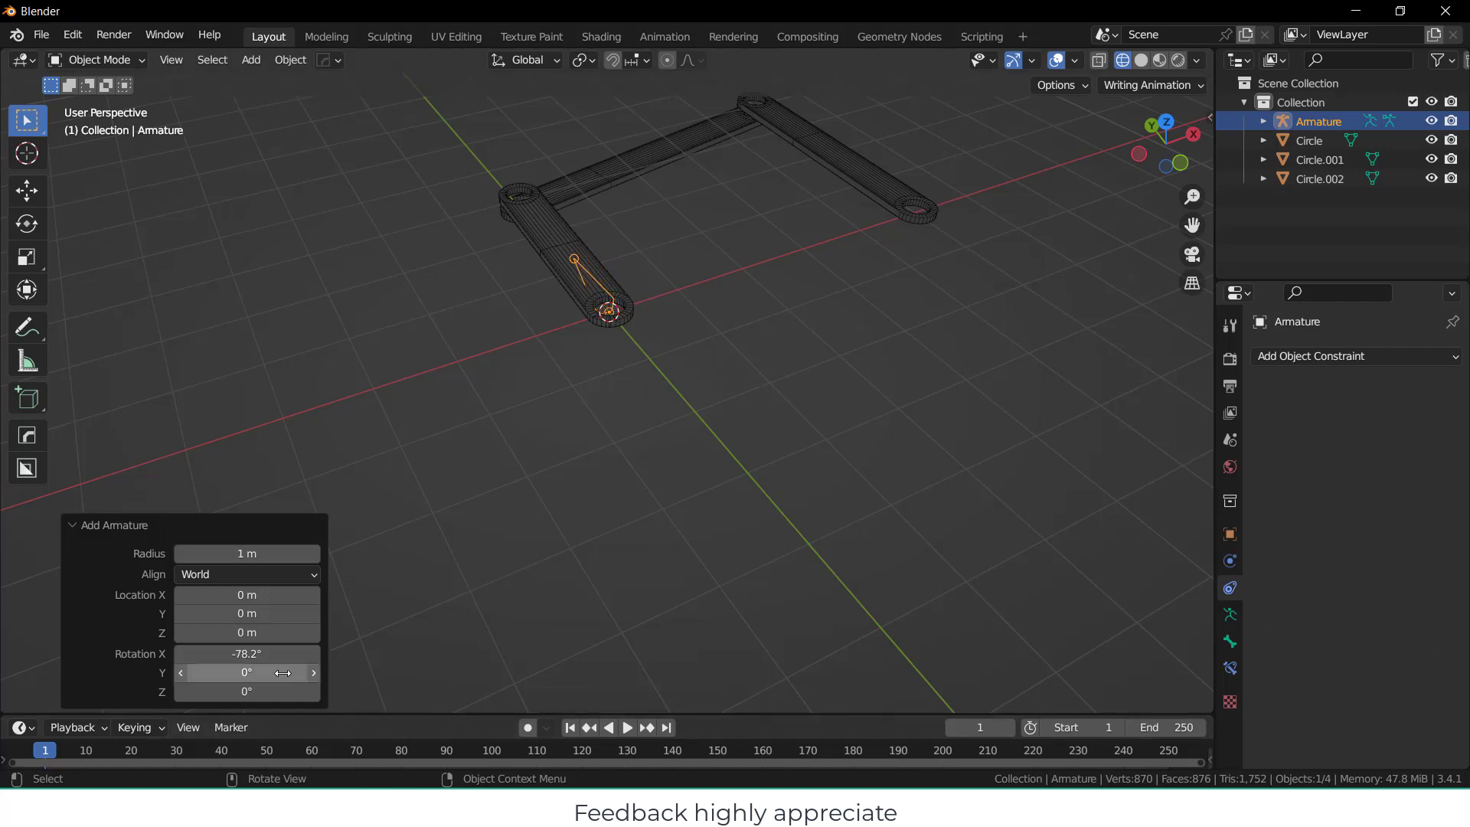
click(271, 653)
text(-9)
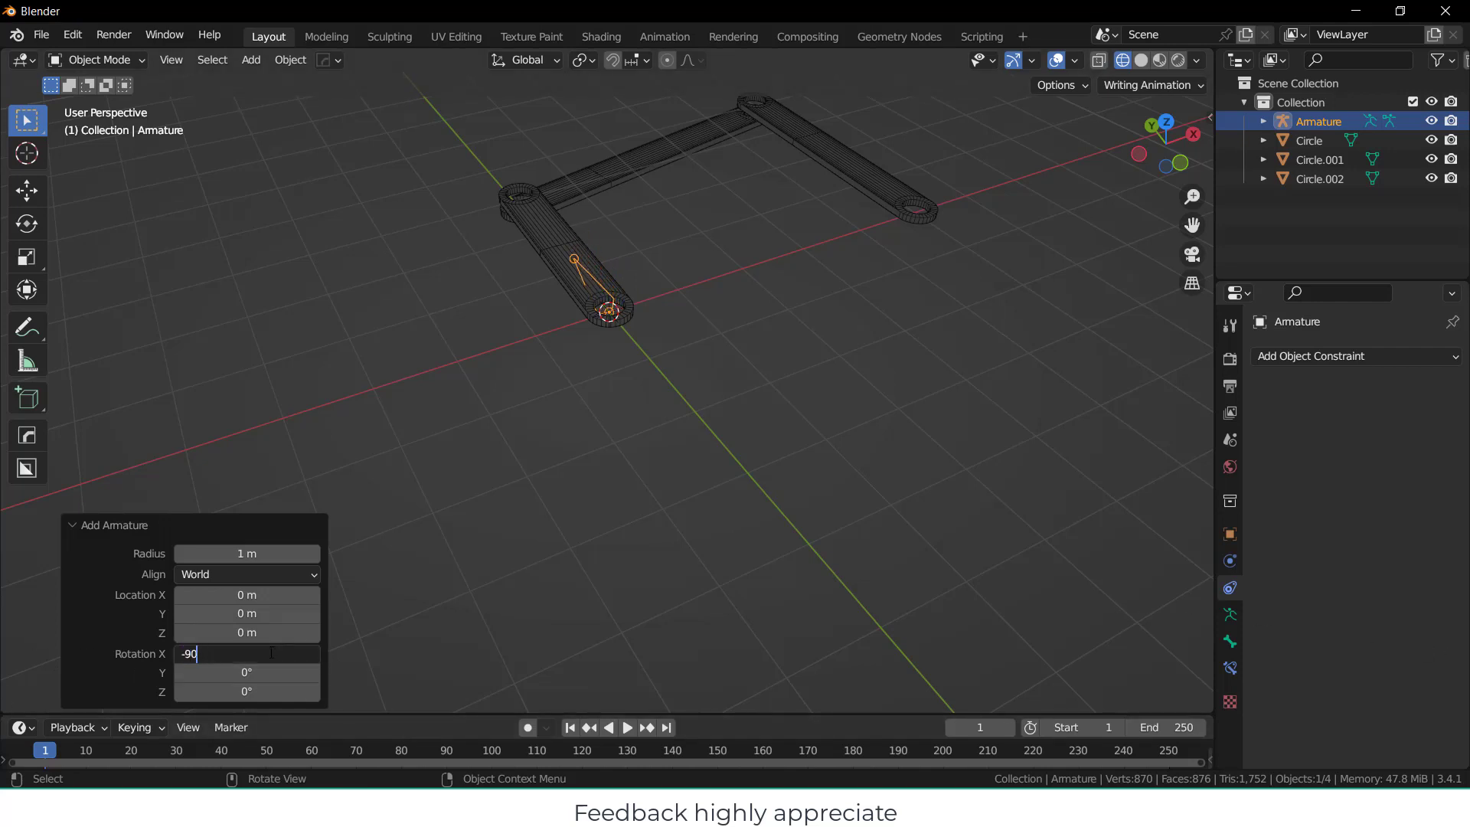
text(0)
key(Return)
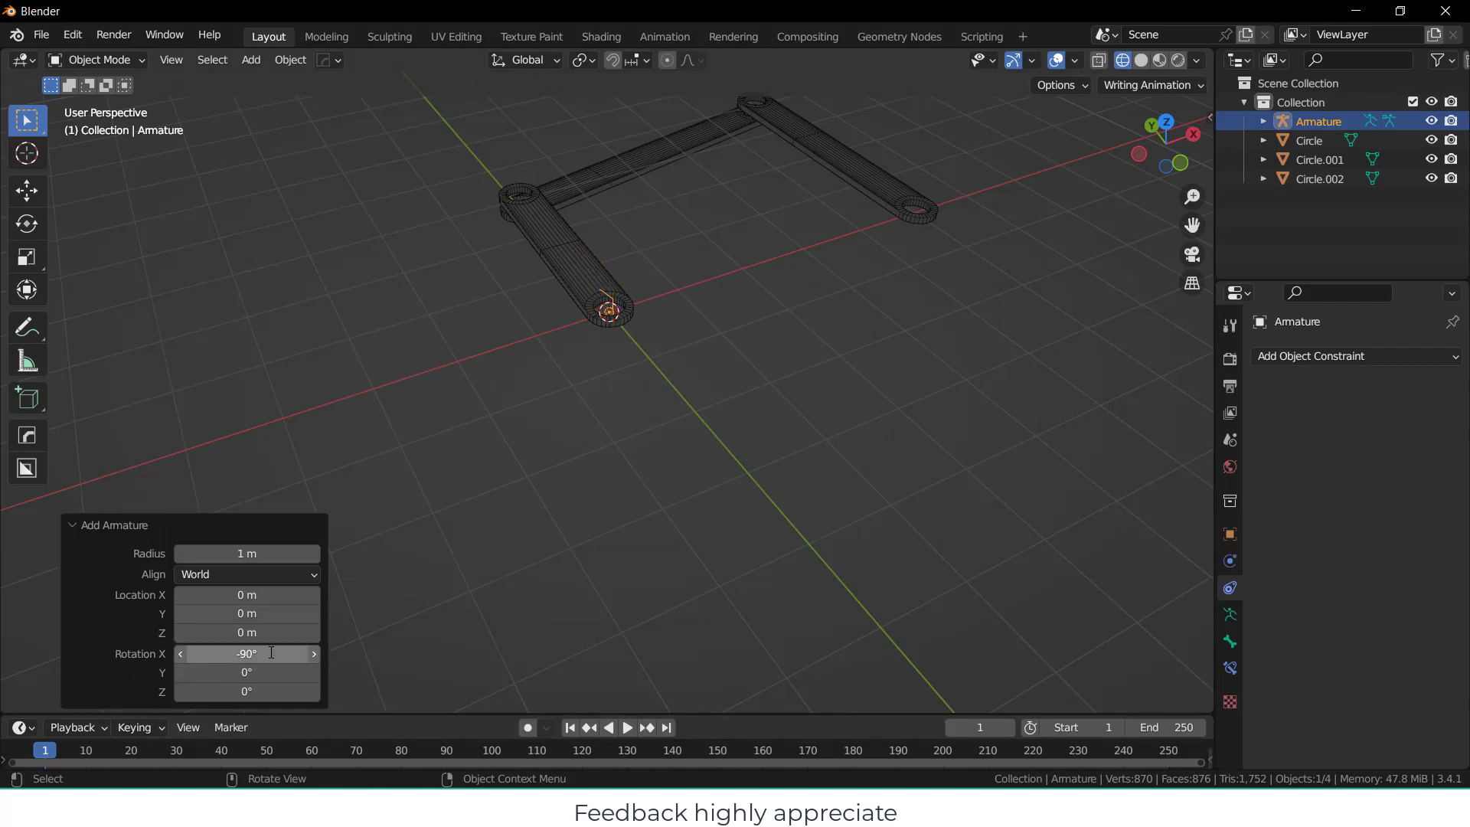
Switch to top view, zoom in, and select the armature.
click(779, 326)
key(KP_7)
scroll(646, 503, up, 2)
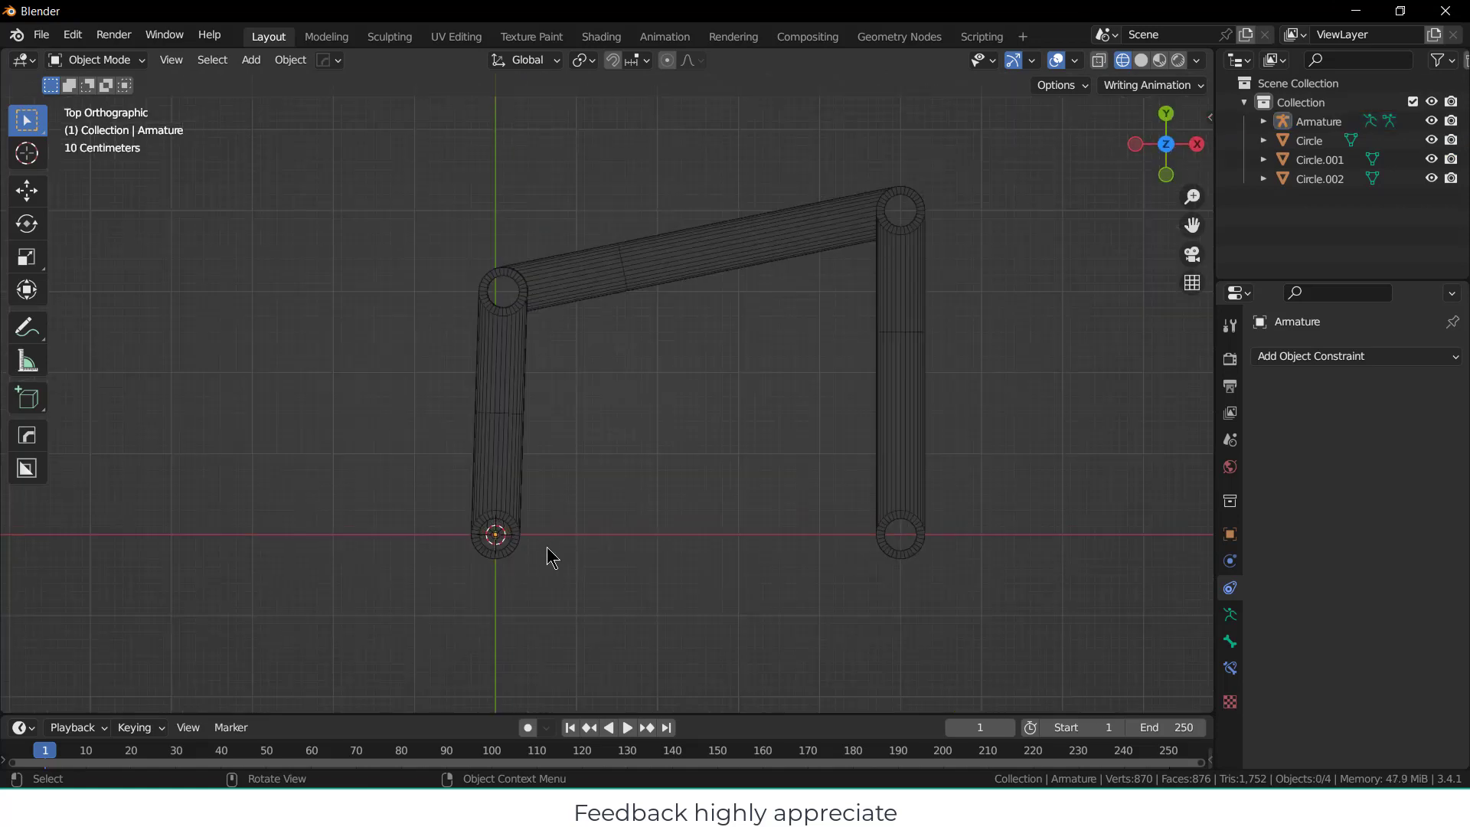
scroll(509, 528, up, 2)
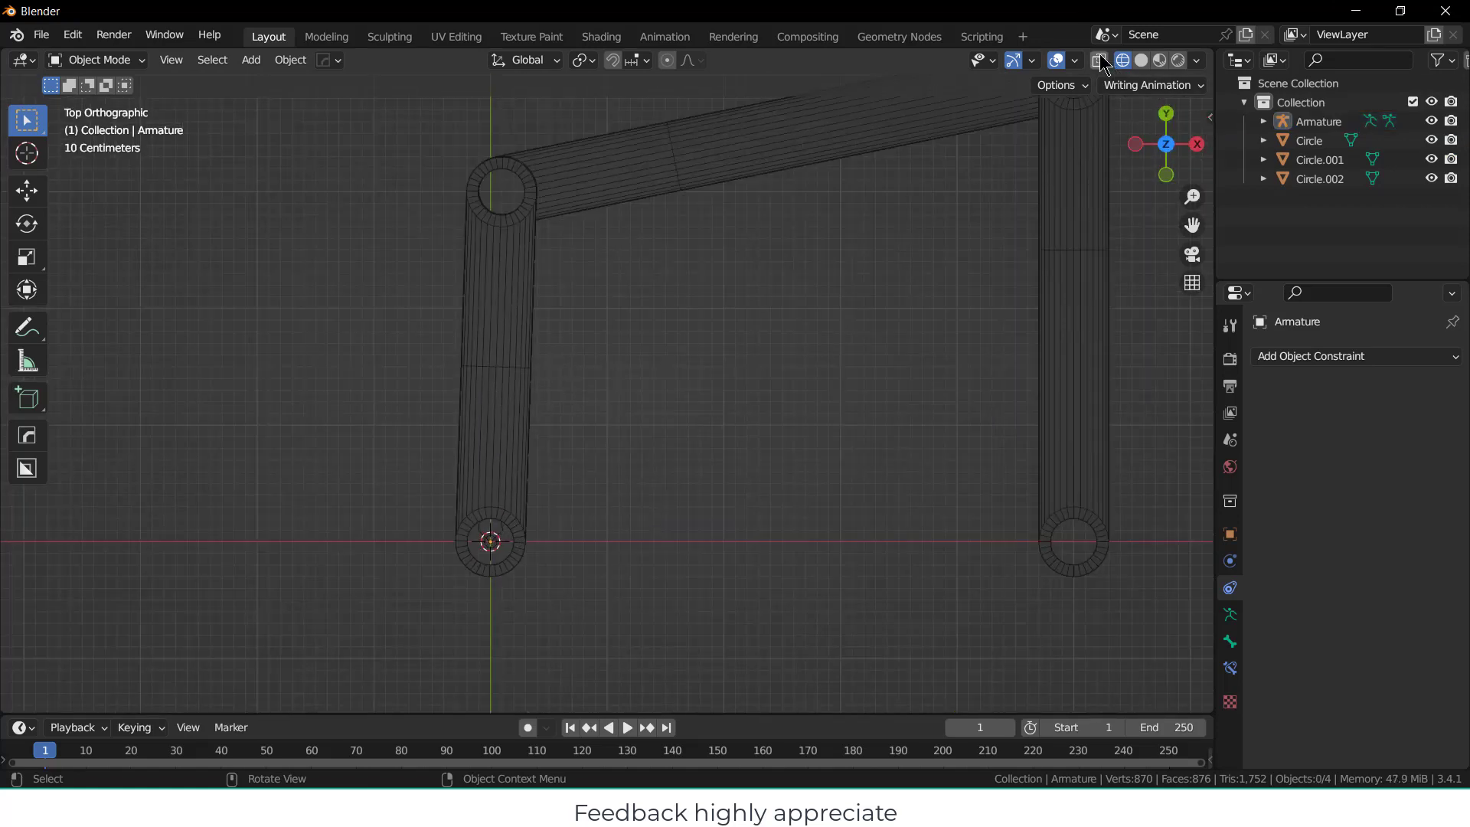
click(495, 538)
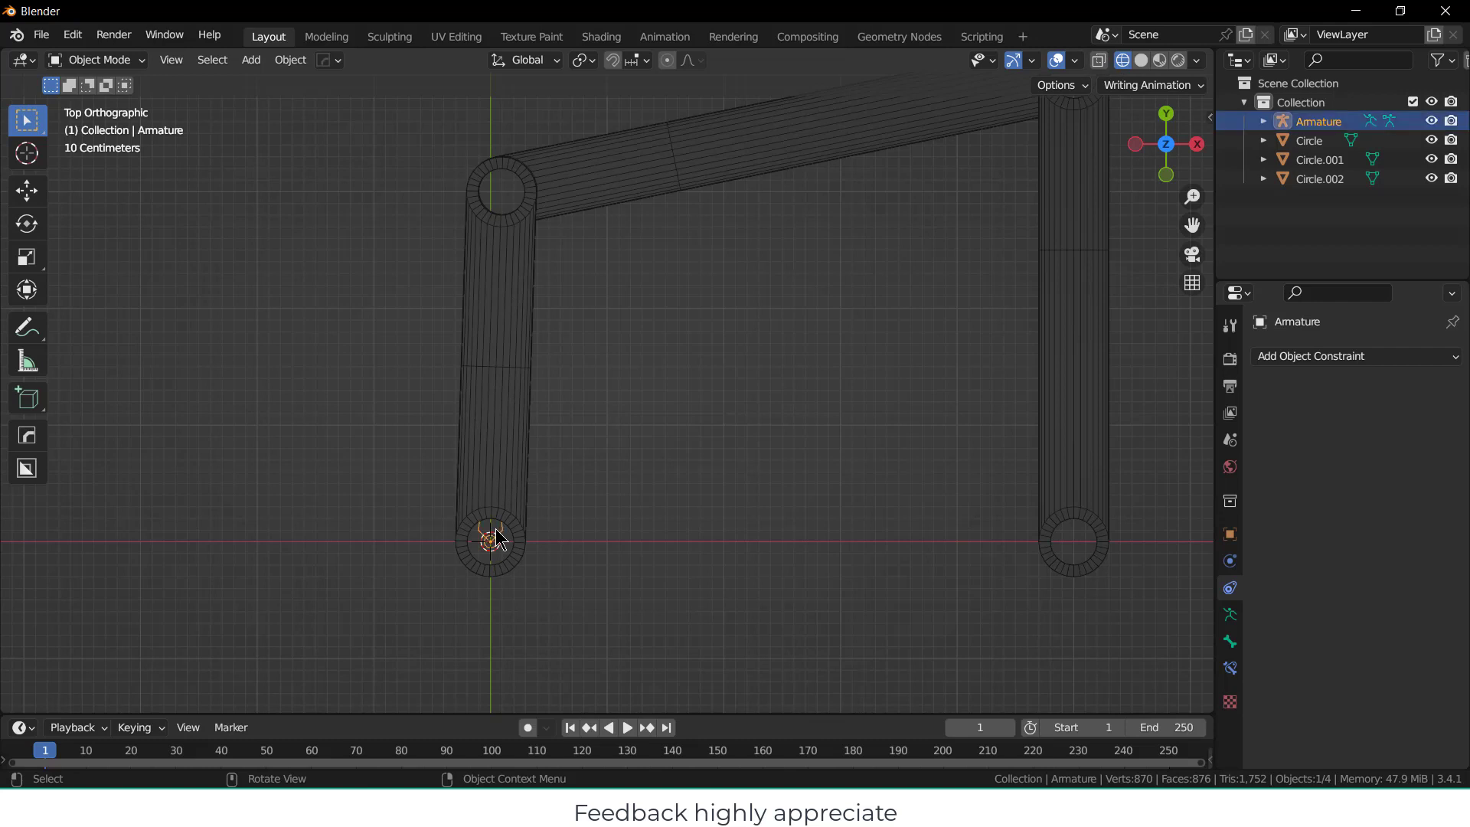
Enable In Front under the armature's Viewport Display properties, then deselect it.
click(1230, 535)
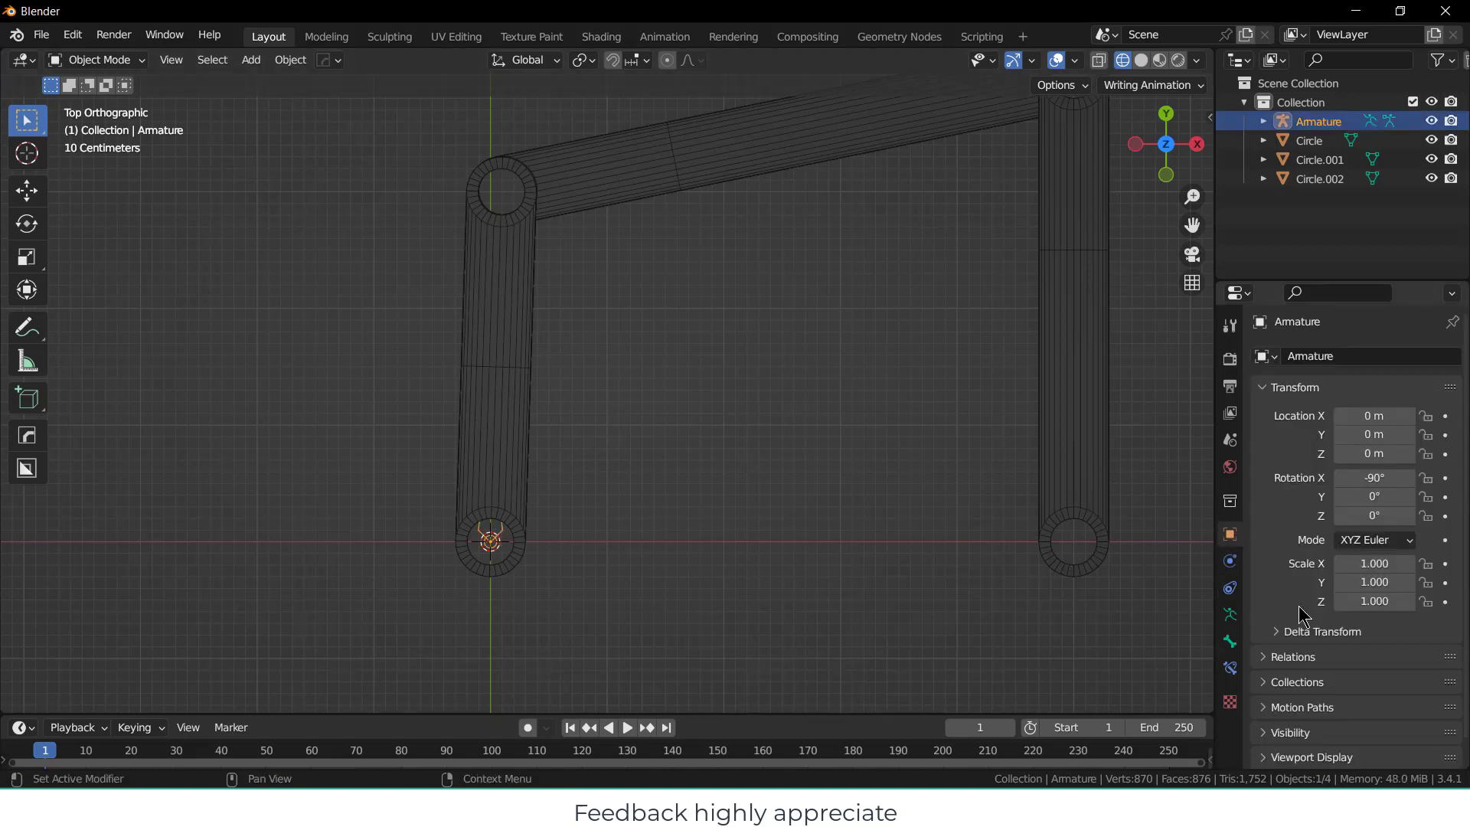
scroll(1316, 635, down, 1)
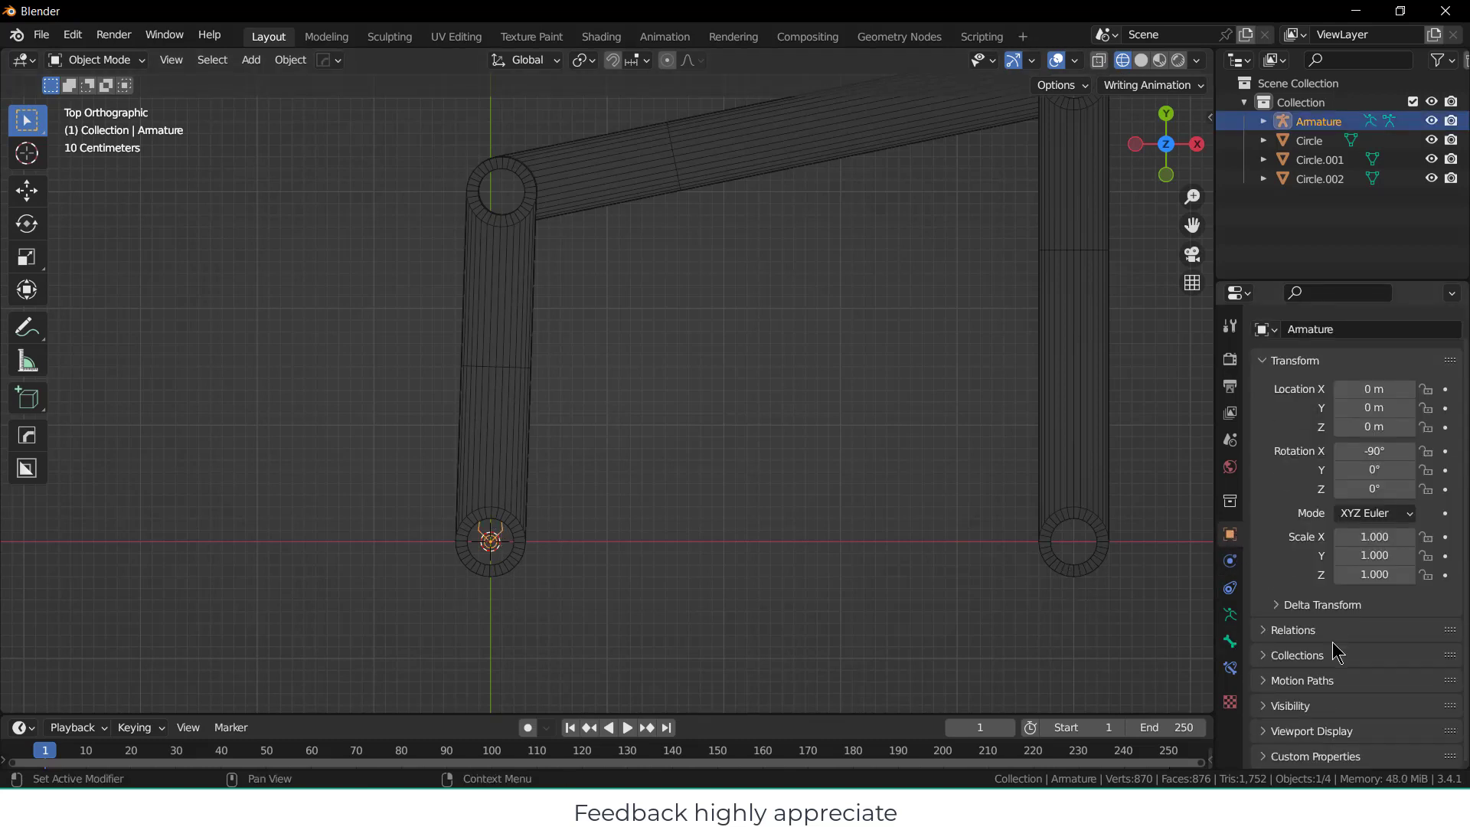
click(1374, 706)
scroll(1378, 712, down, 4)
click(1378, 729)
scroll(1408, 666, down, 4)
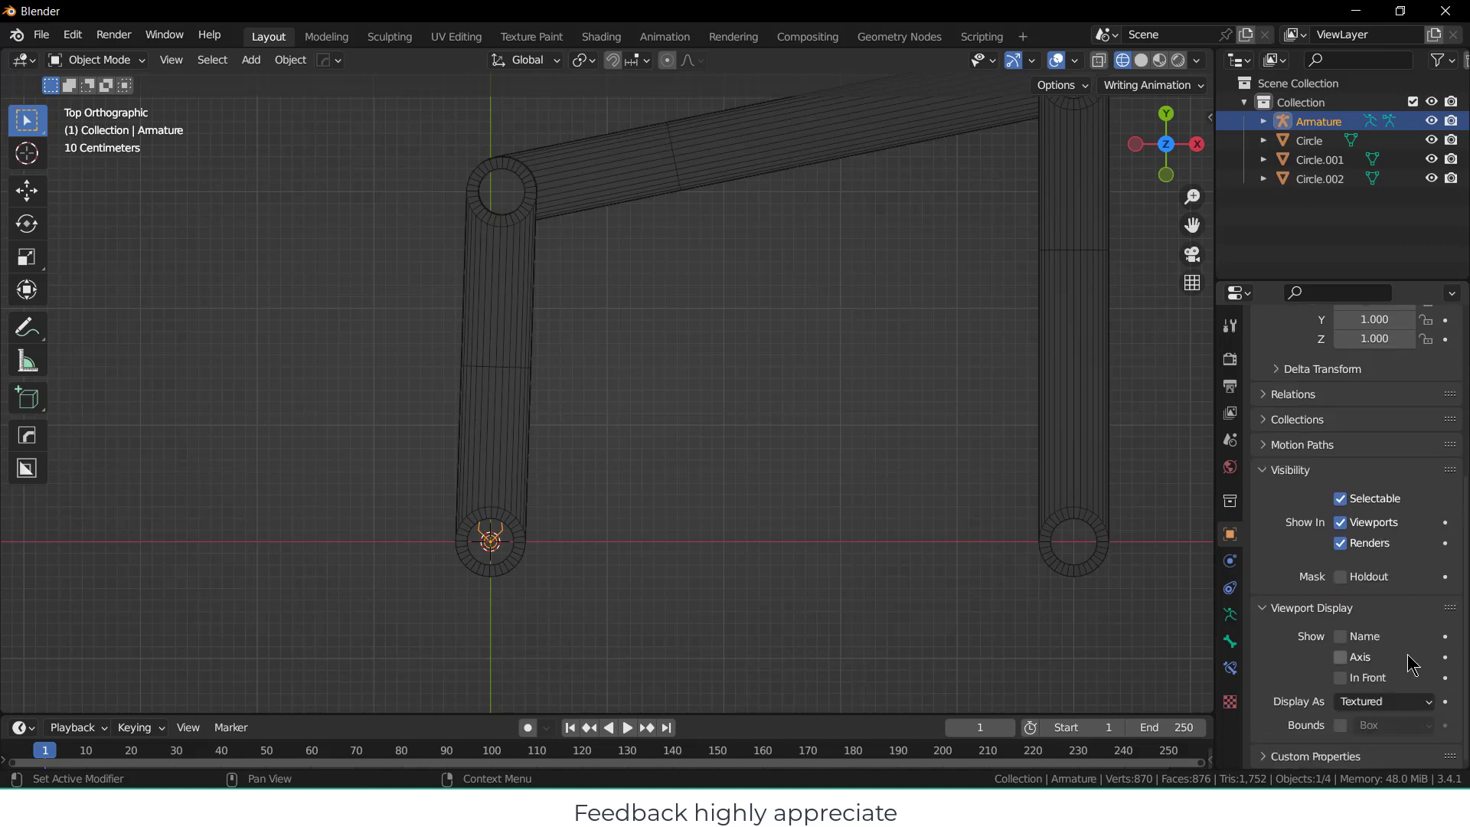
click(1341, 679)
click(342, 462)
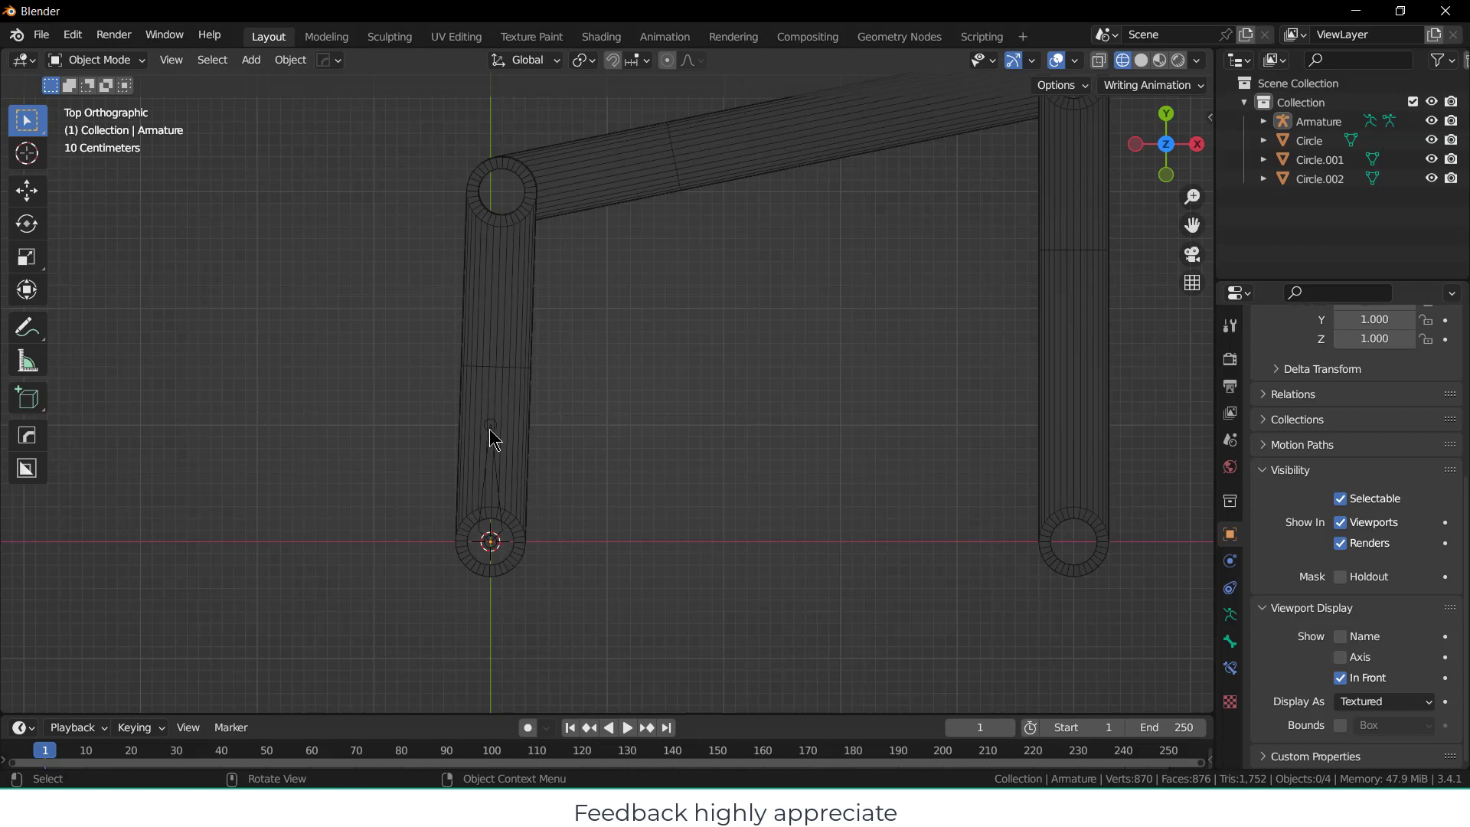
In the armature's Edit Mode, move the bone tip up to the left leg's top joint.
click(492, 542)
click(99, 61)
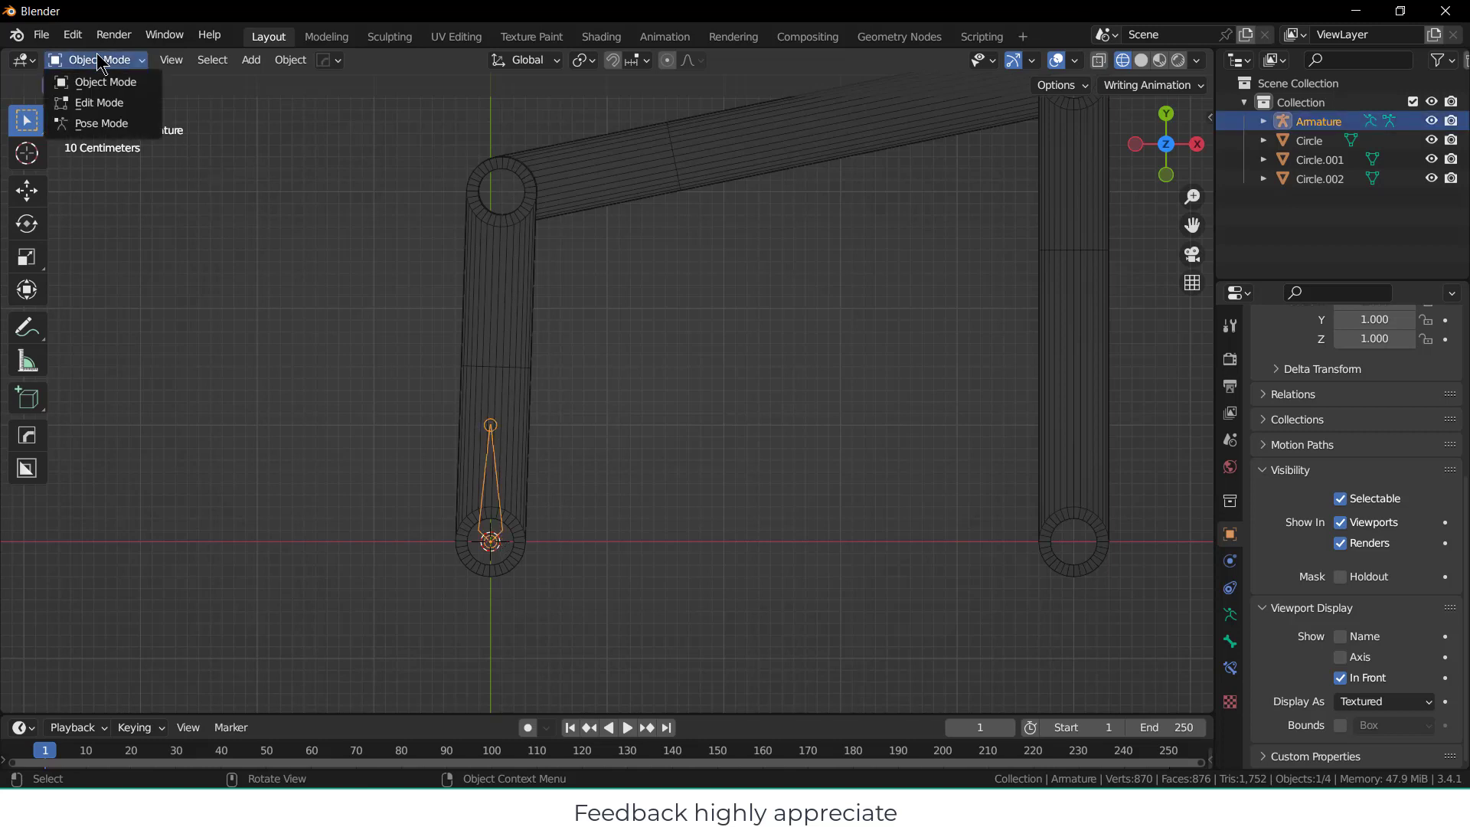
click(103, 104)
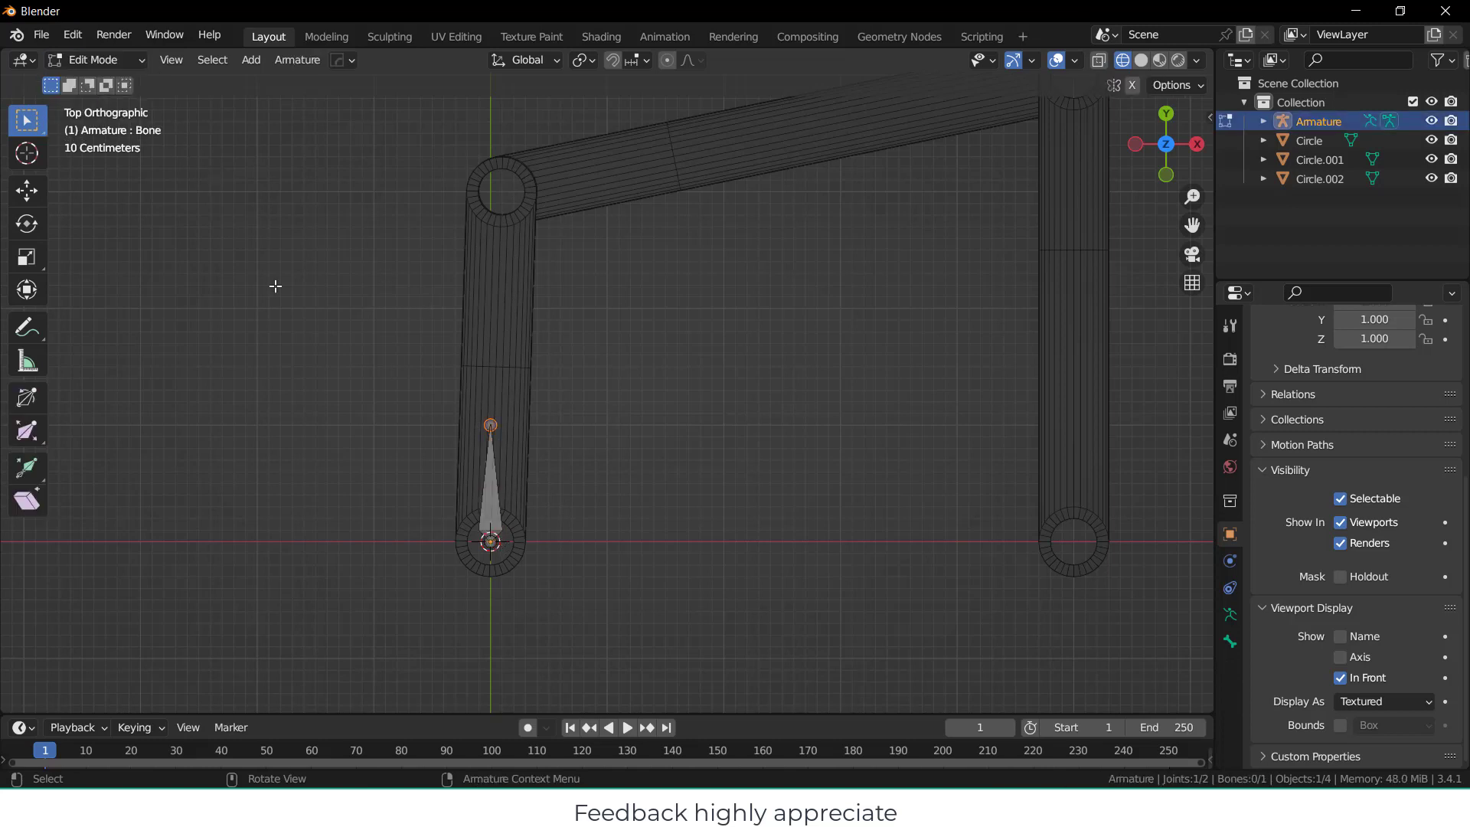
click(95, 60)
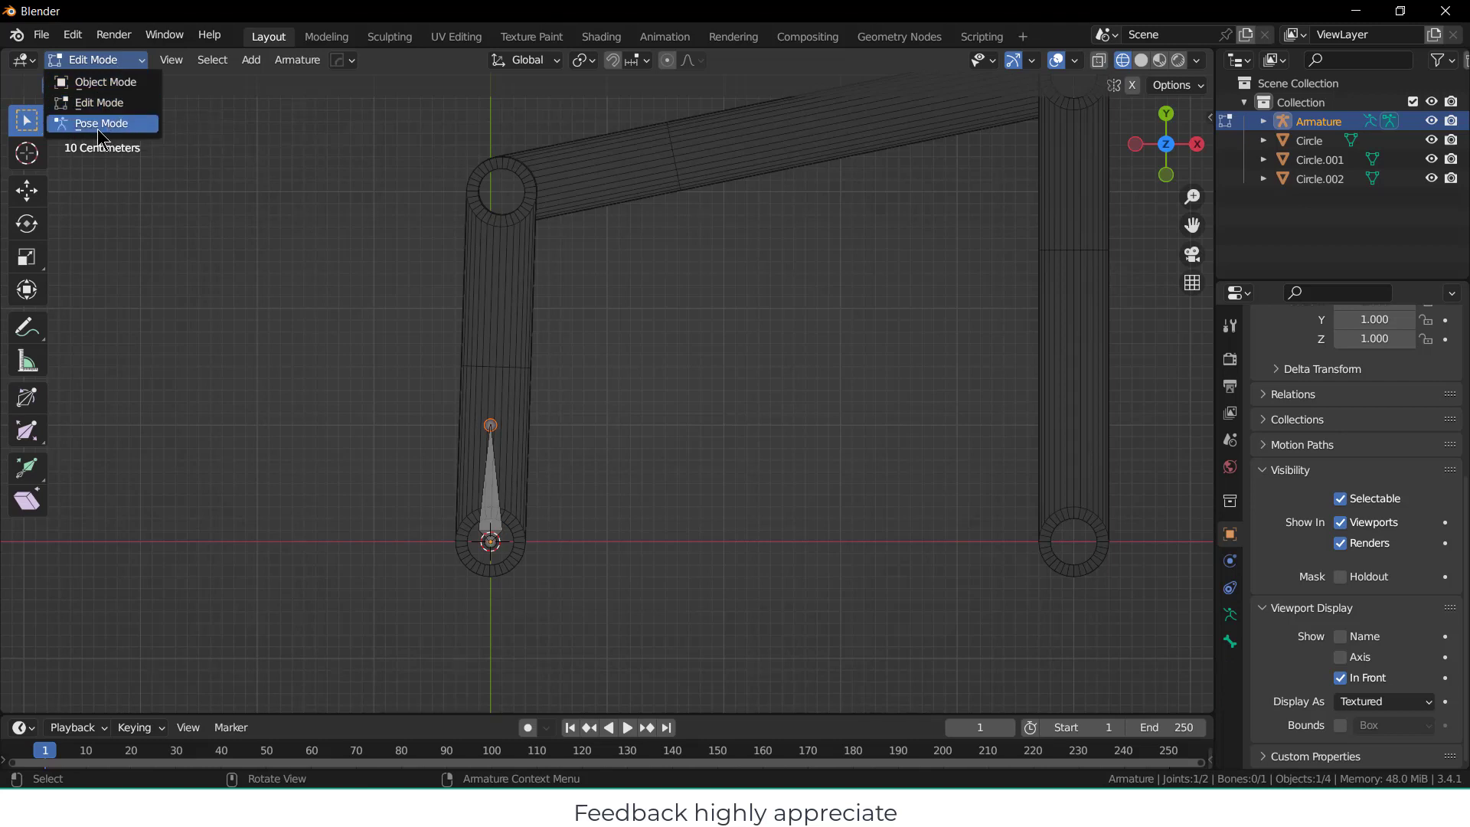
click(106, 102)
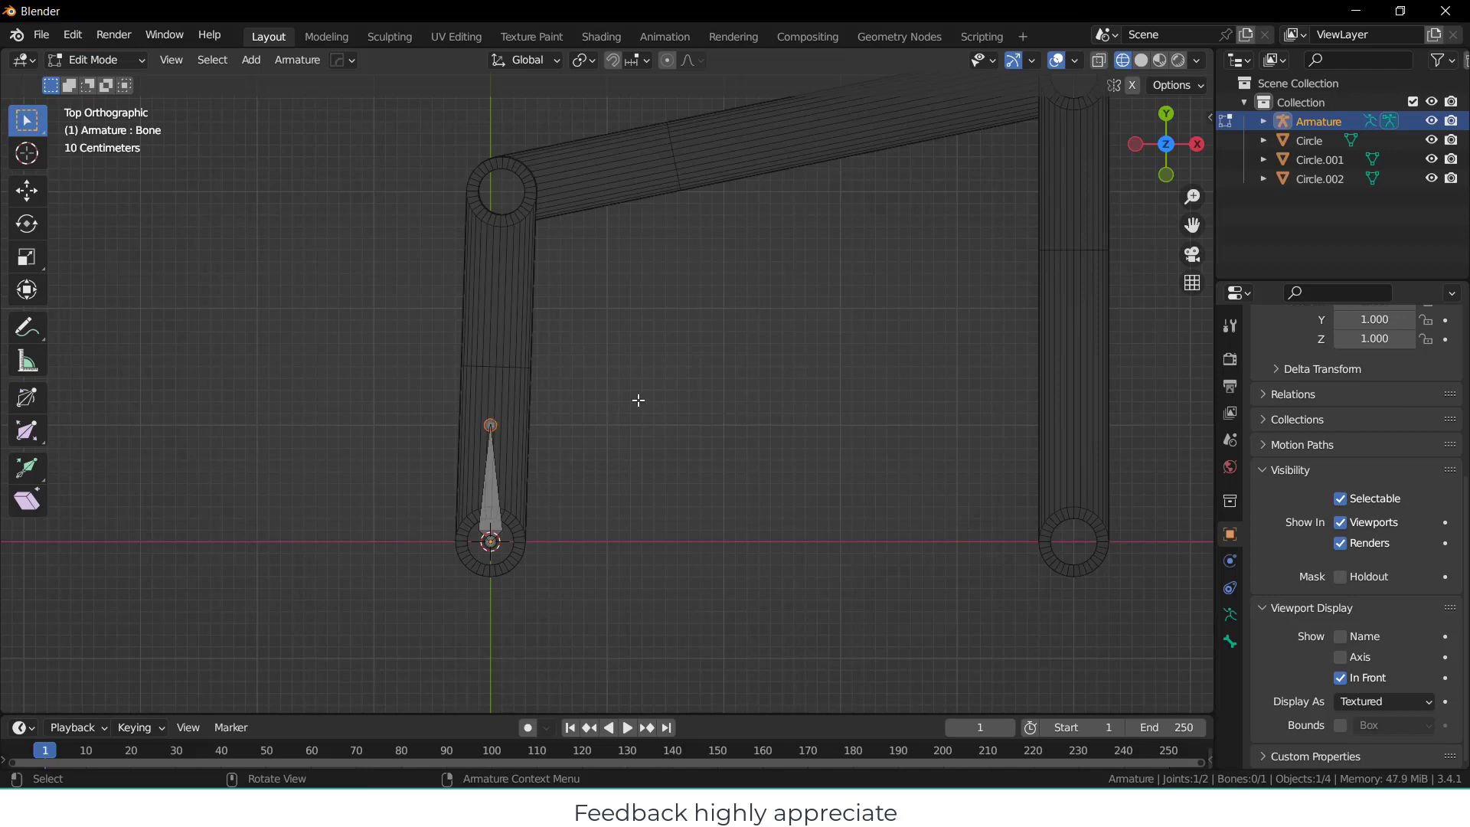
key(g)
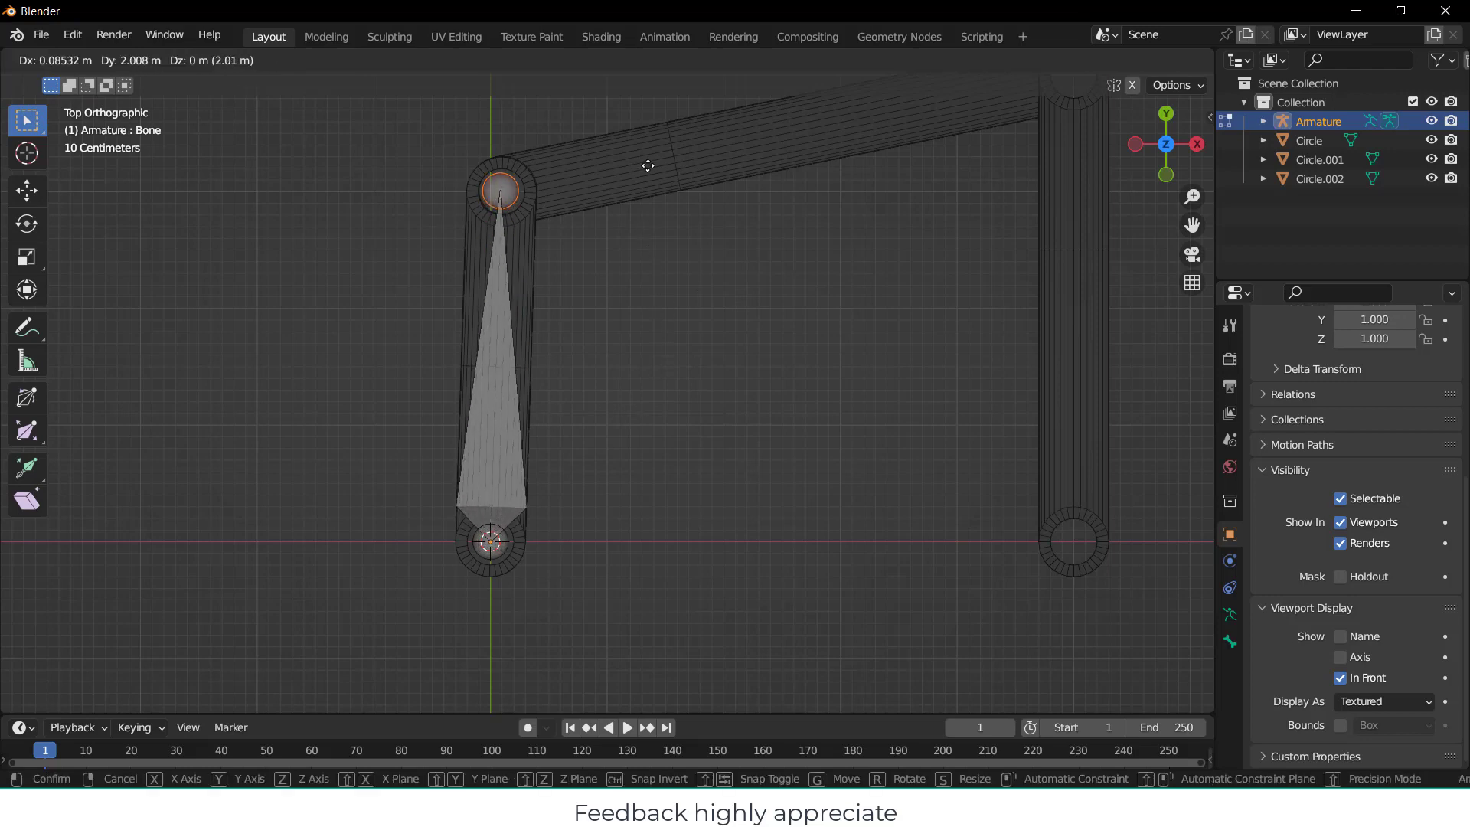
click(647, 165)
scroll(534, 145, up, 6)
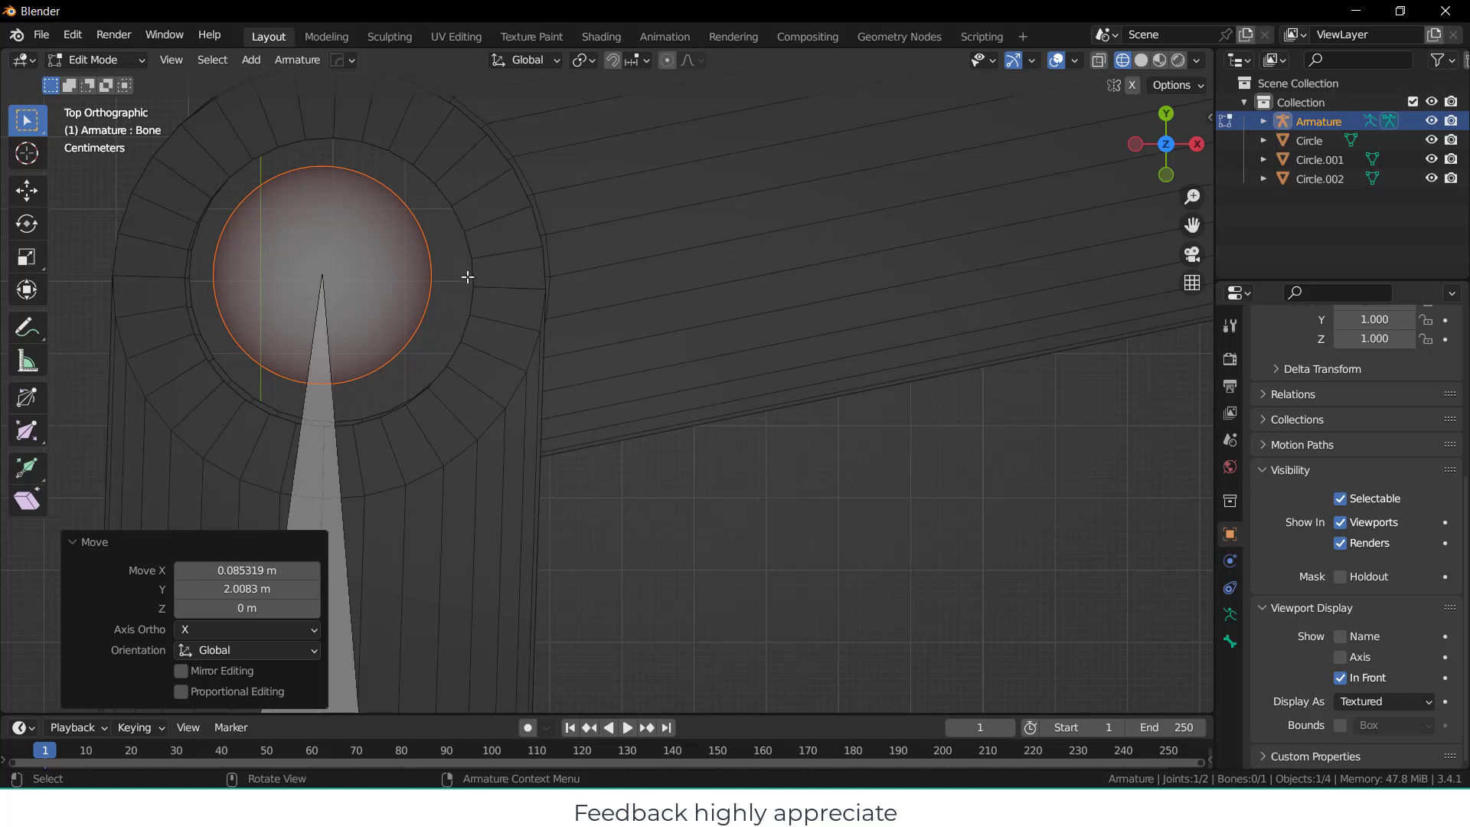
scroll(467, 276, down, 2)
Return to Object Mode, reframe the view, and put the Circle mesh into Edit Mode.
click(96, 59)
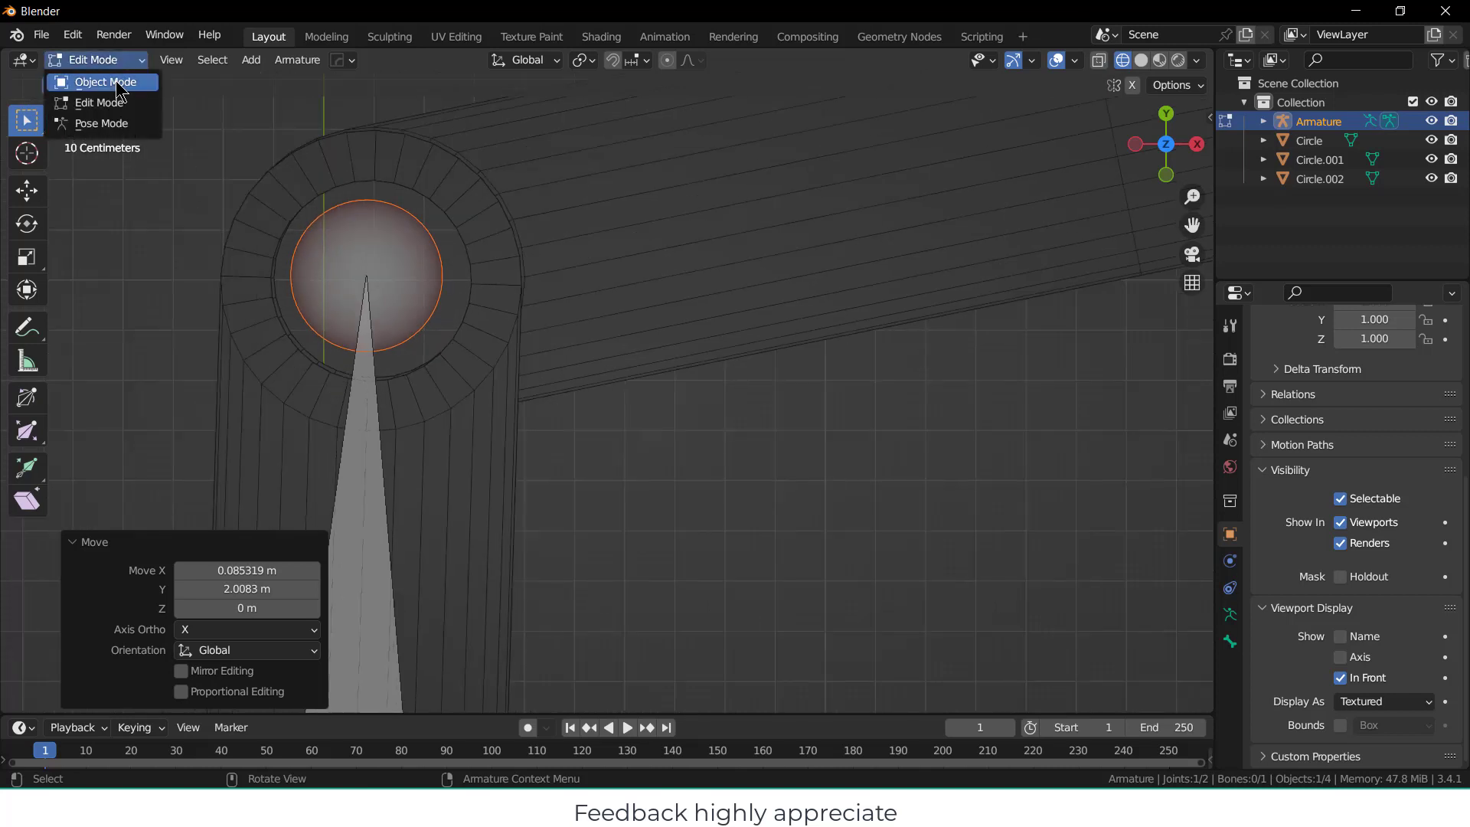
click(116, 79)
middle_drag(165, 141, 243, 288)
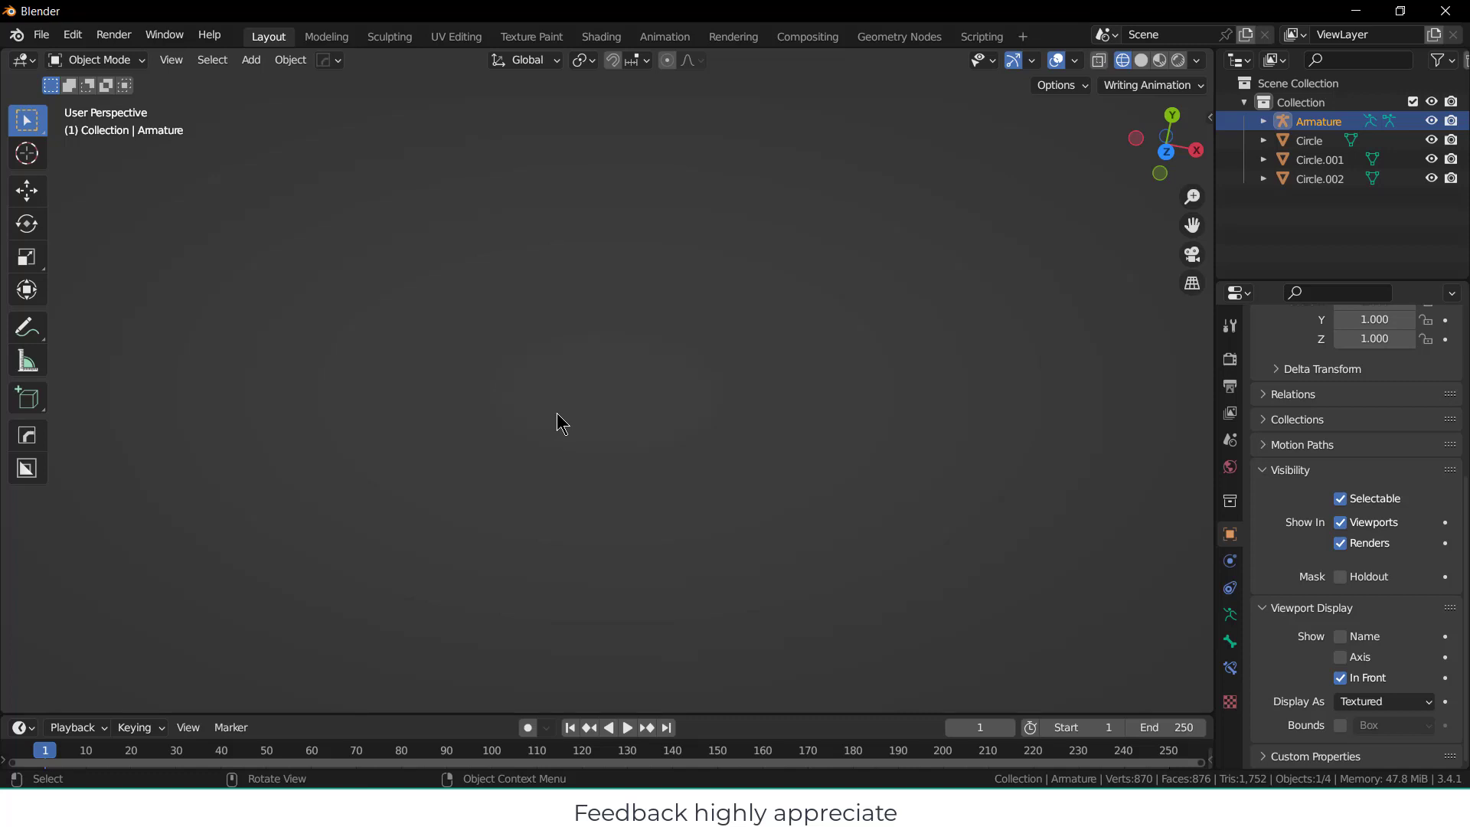
key(KP_7)
scroll(689, 432, down, 3)
middle_drag(712, 441, 728, 592)
scroll(686, 451, down, 3)
scroll(686, 449, down, 4)
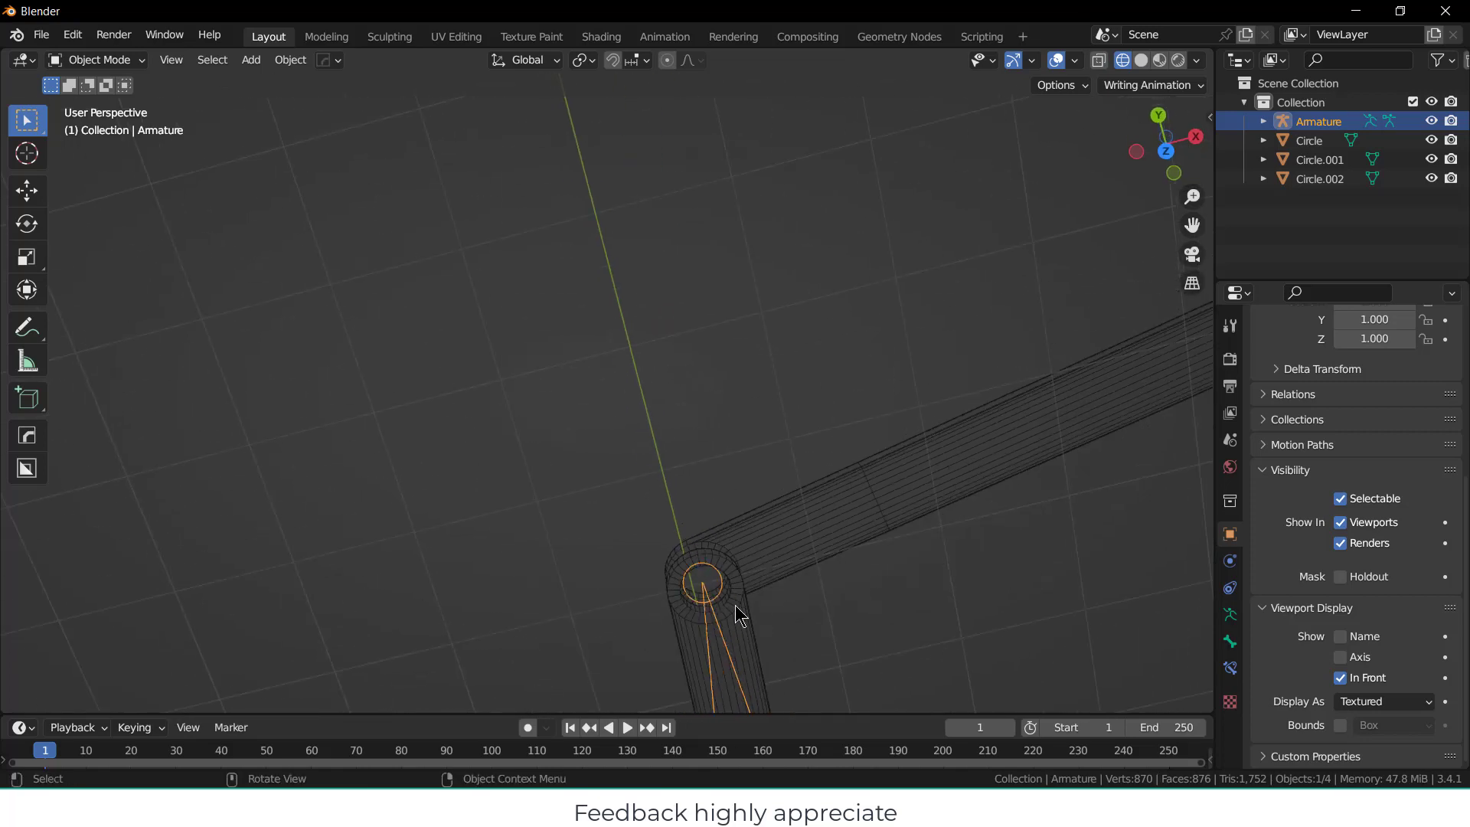
click(736, 611)
key(Tab)
scroll(731, 608, up, 8)
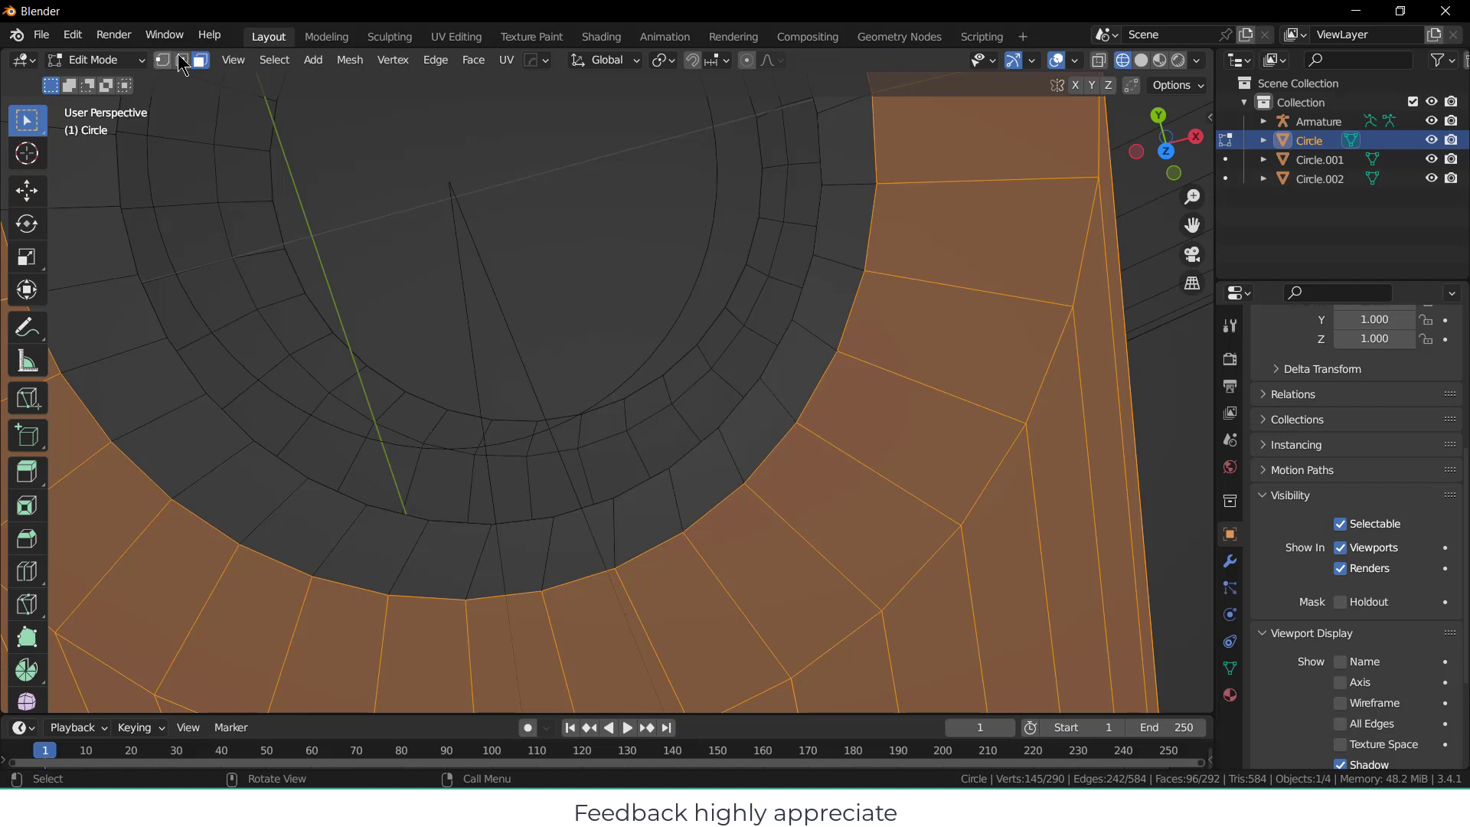
Select the hole's inner face loop, snap the 3D cursor to its centre, and return to Object Mode.
click(702, 464)
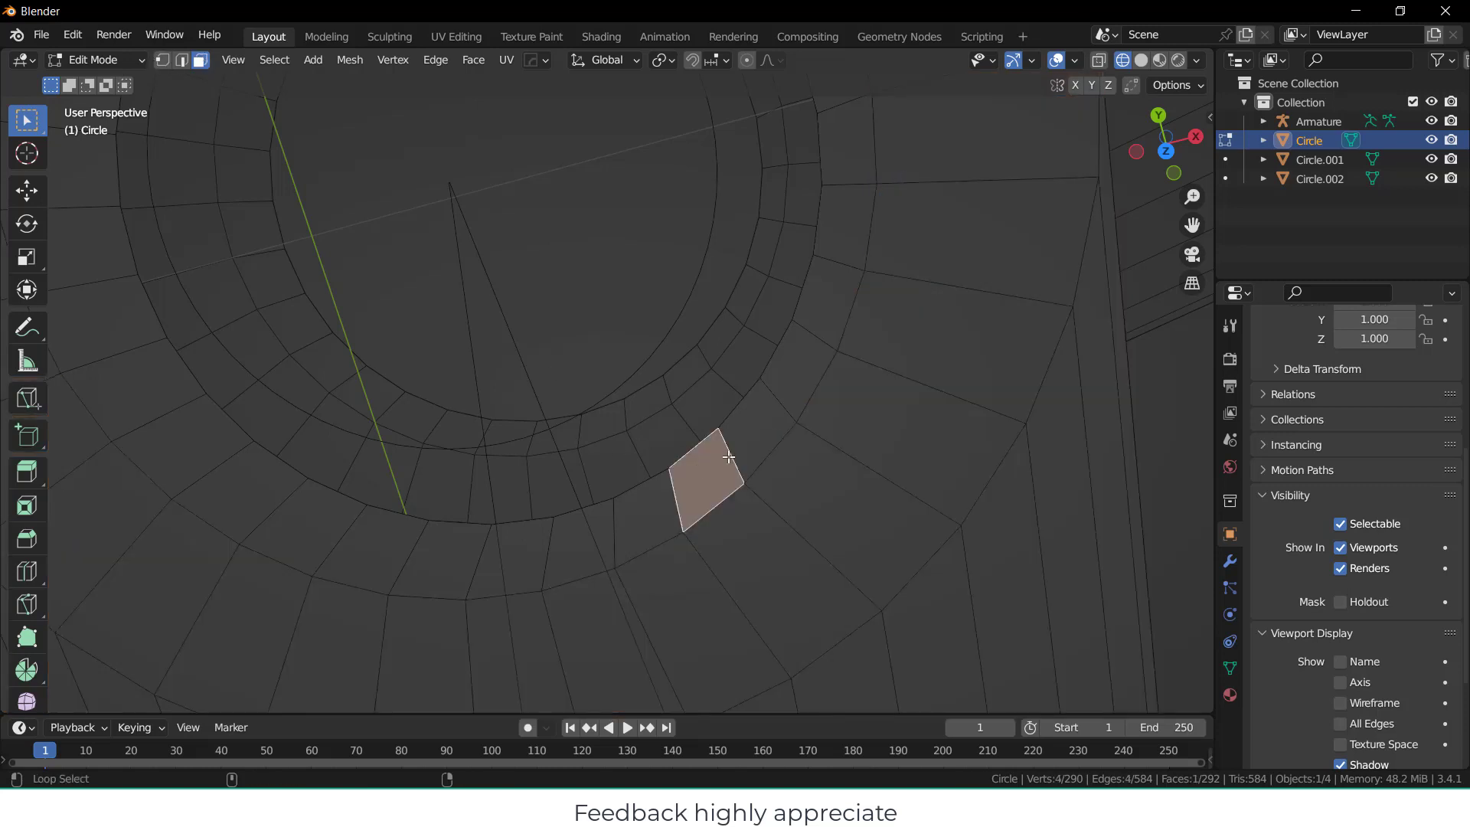
key(alt+a)
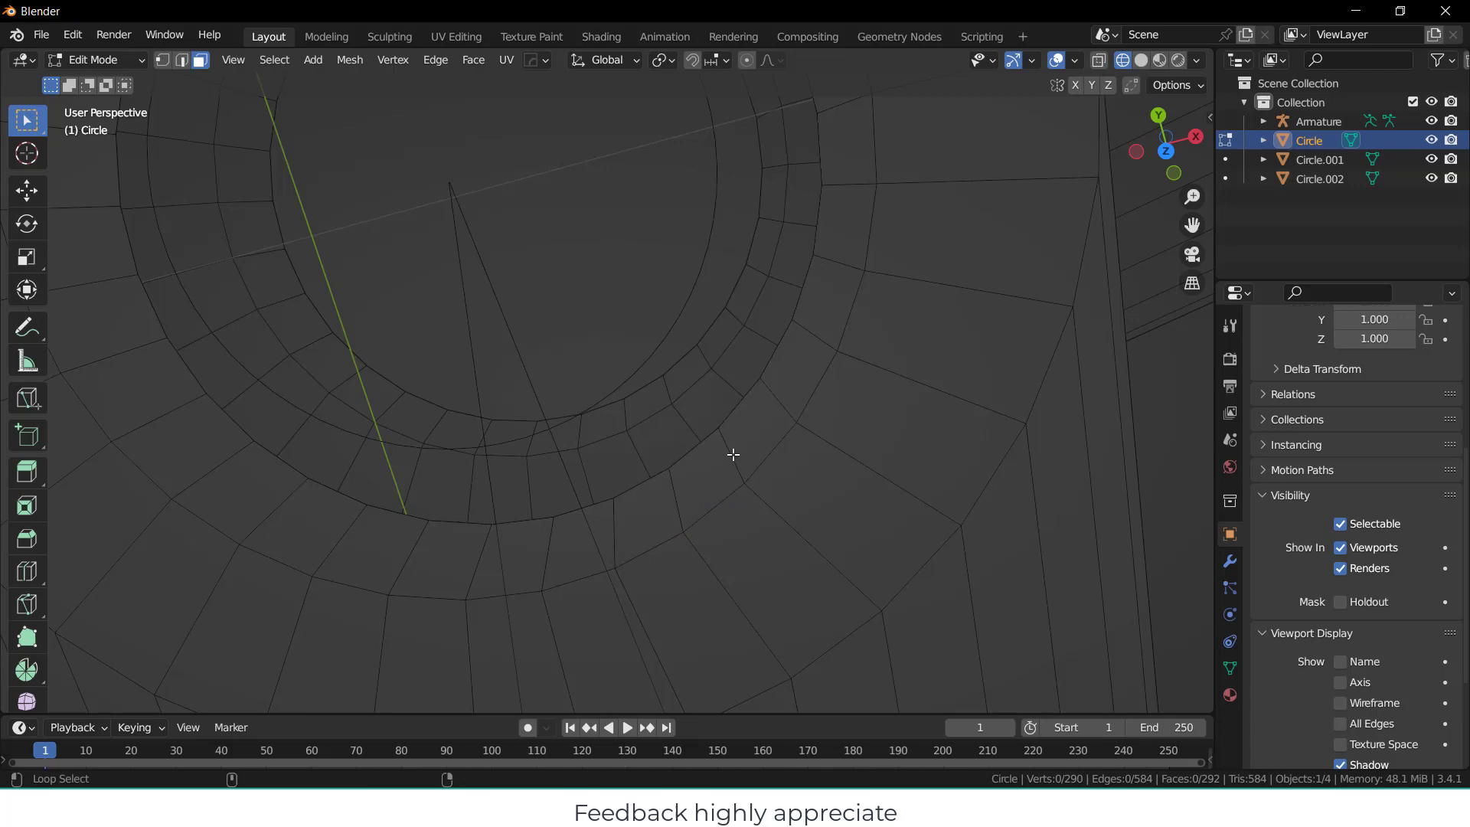
alt+click(732, 454)
scroll(733, 454, down, 8)
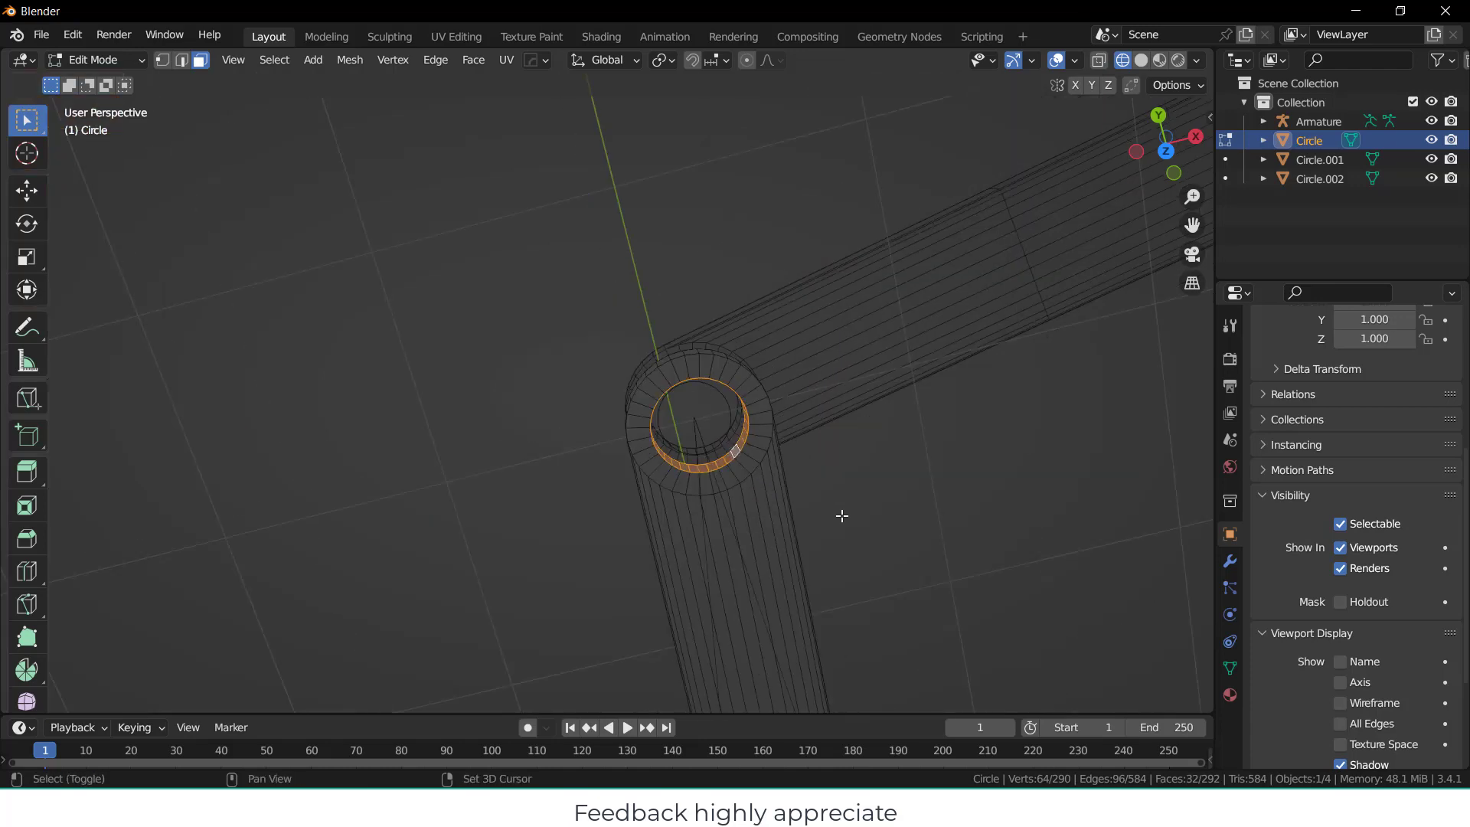
key(shift+s)
click(869, 635)
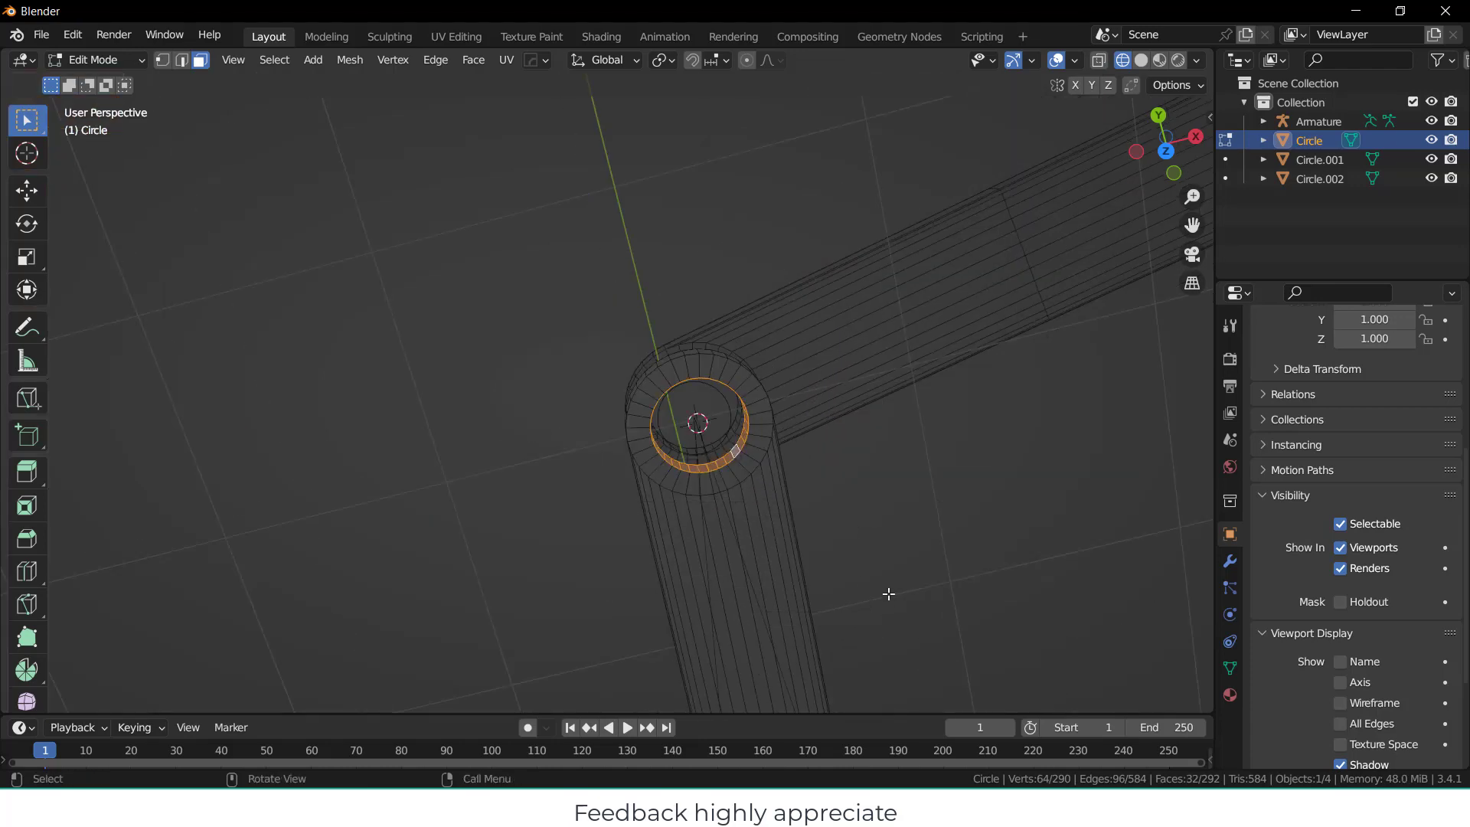
key(KP_7)
scroll(788, 411, up, 3)
key(Tab)
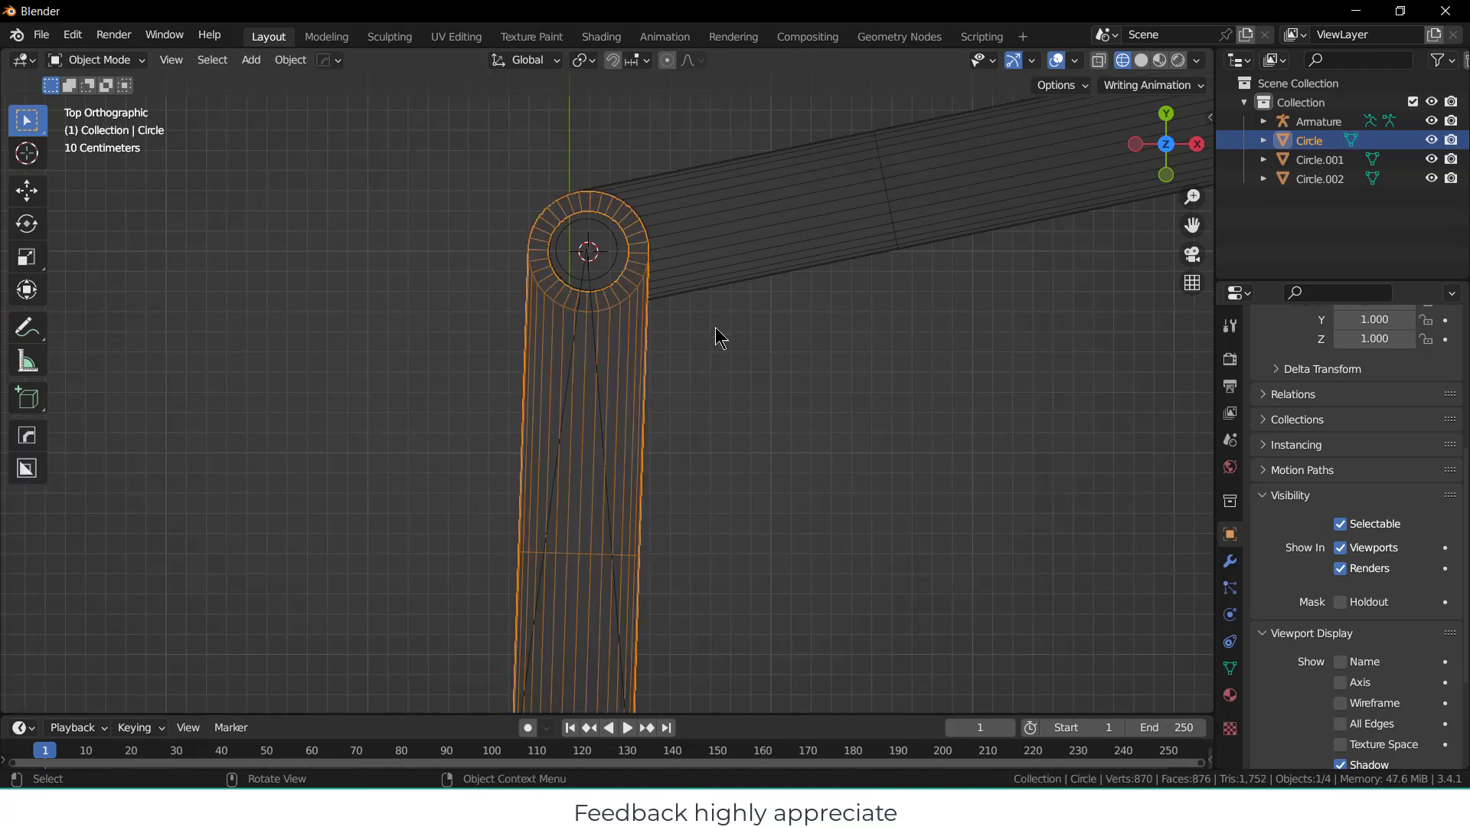
In the armature's Edit Mode, snap the bone tip to the 3D cursor at the top joint.
scroll(600, 223, up, 2)
click(617, 258)
key(Tab)
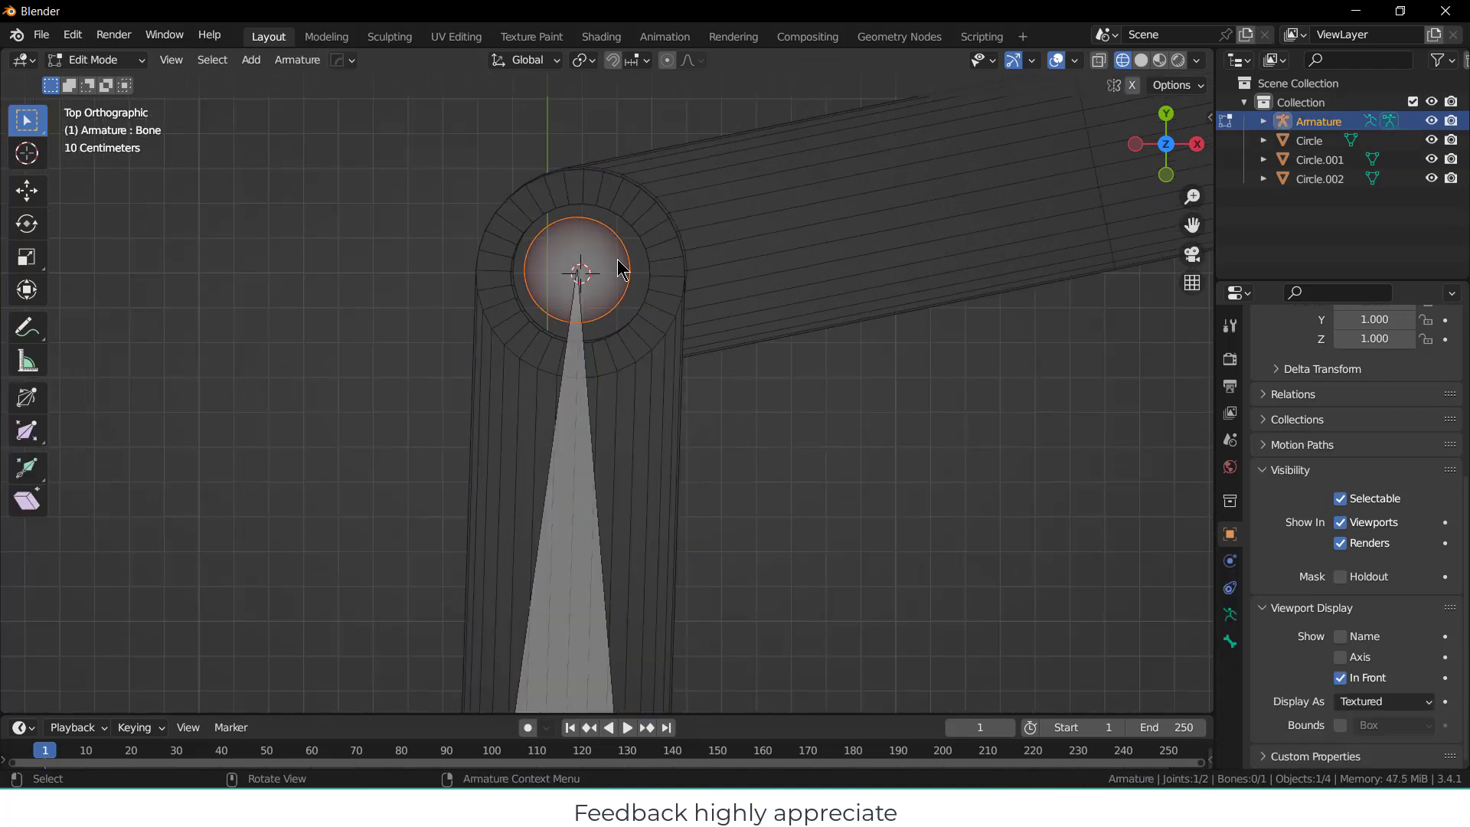
key(shift+s)
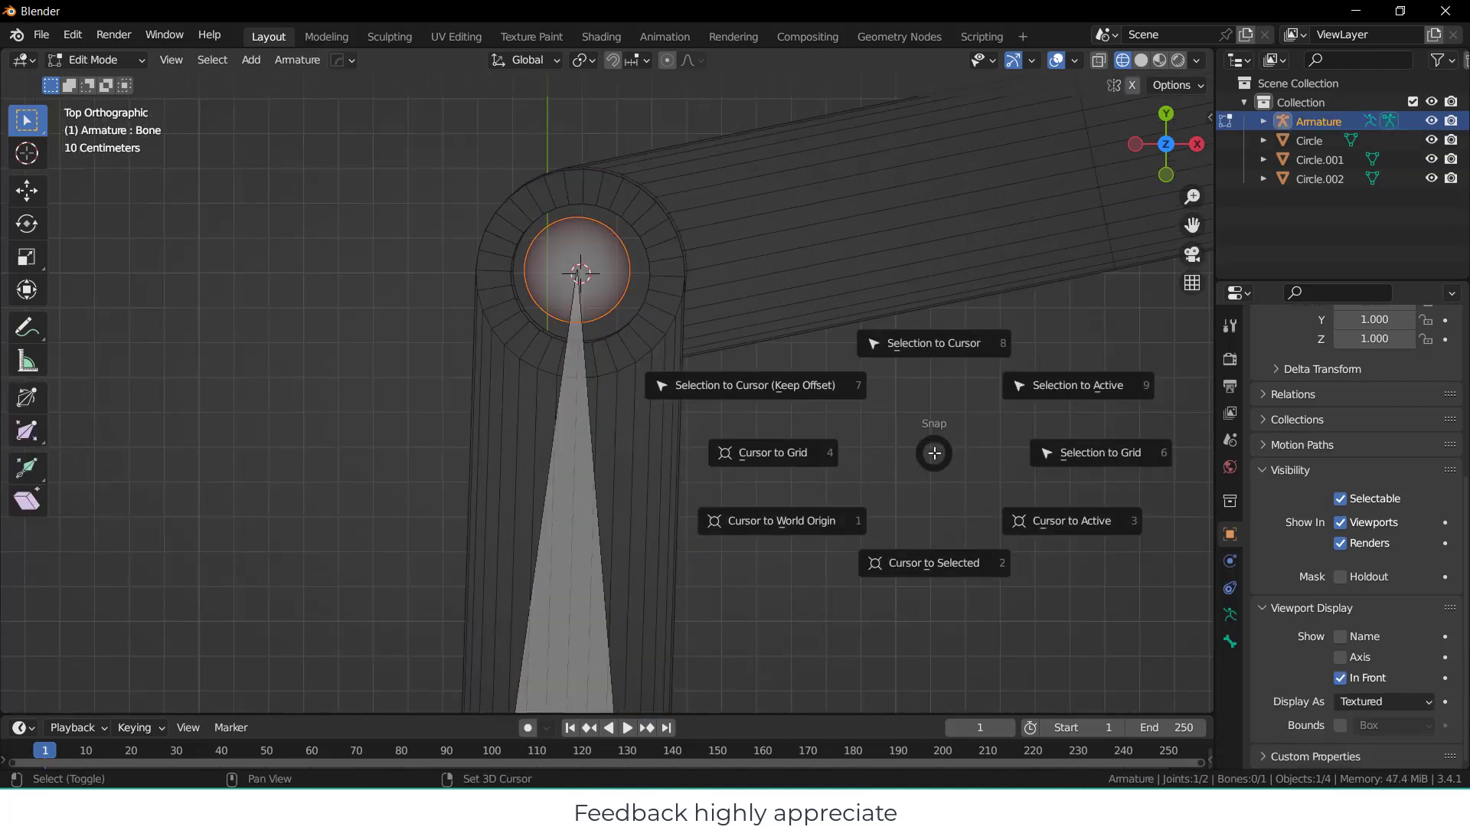
click(940, 350)
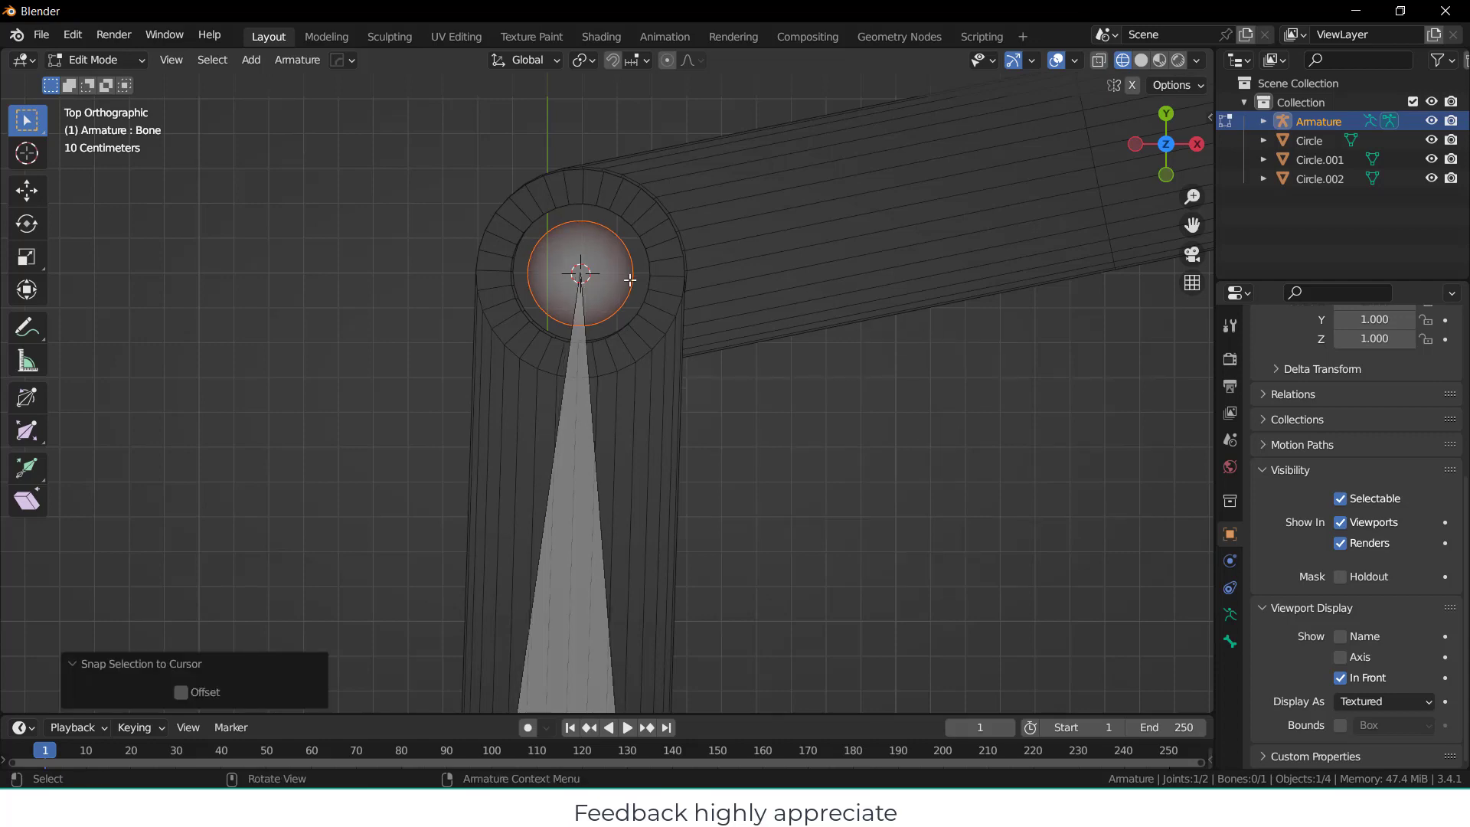
scroll(574, 414, down, 5)
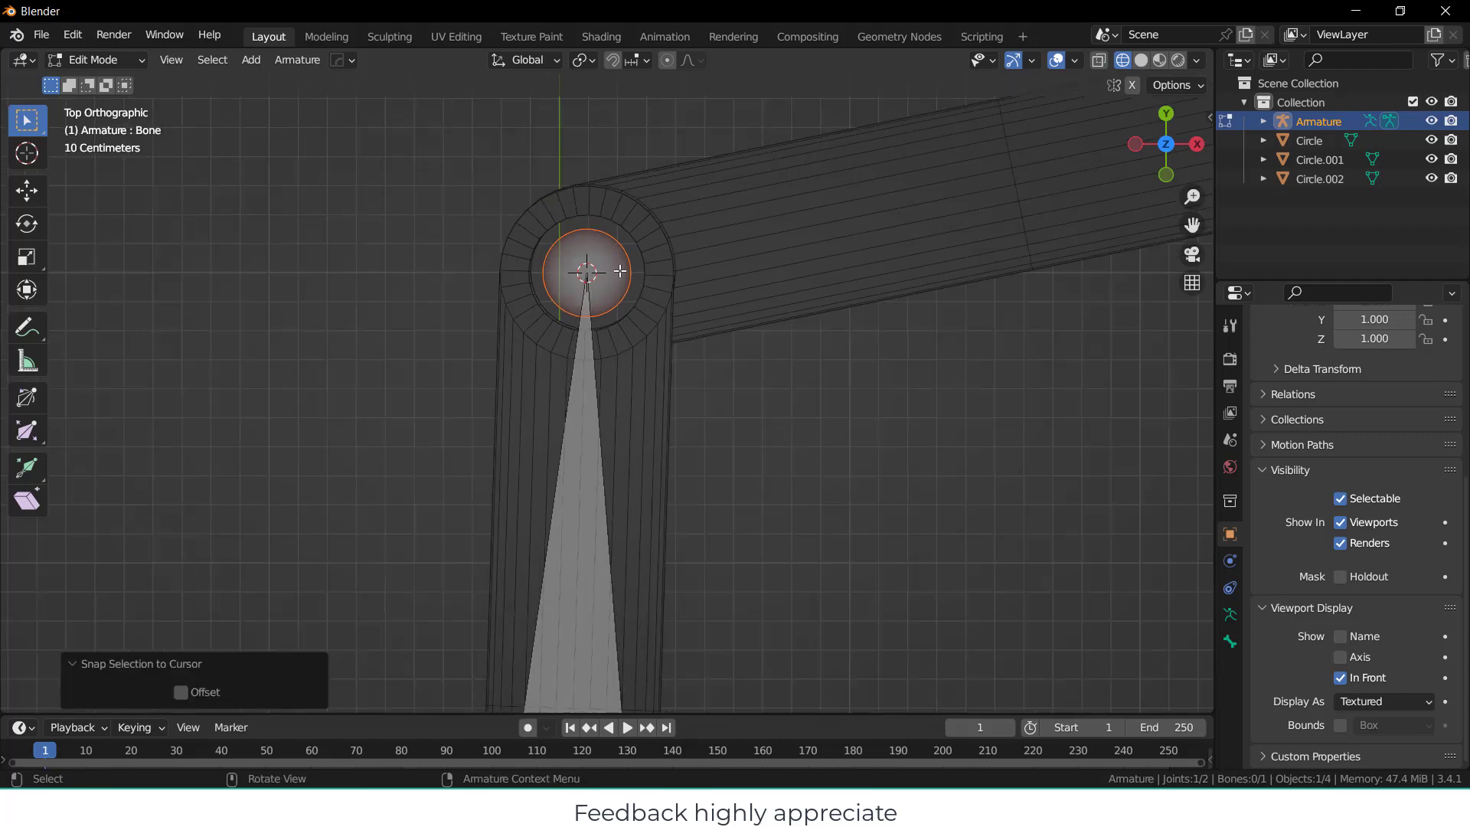
shift+middle_drag(595, 377, 575, 425)
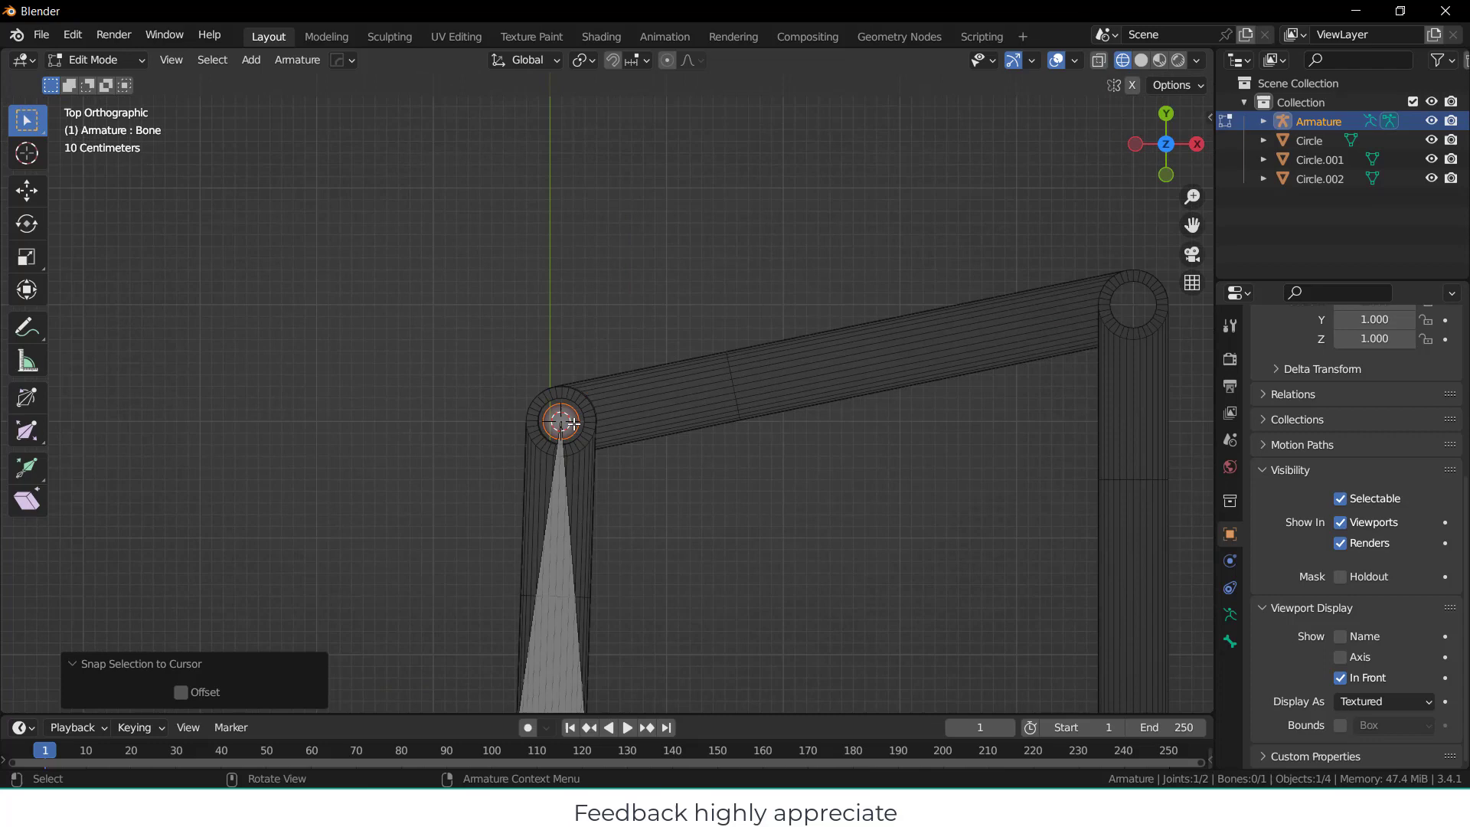
Extrude a new bone from the joint along the Y axis, then deselect.
key(e)
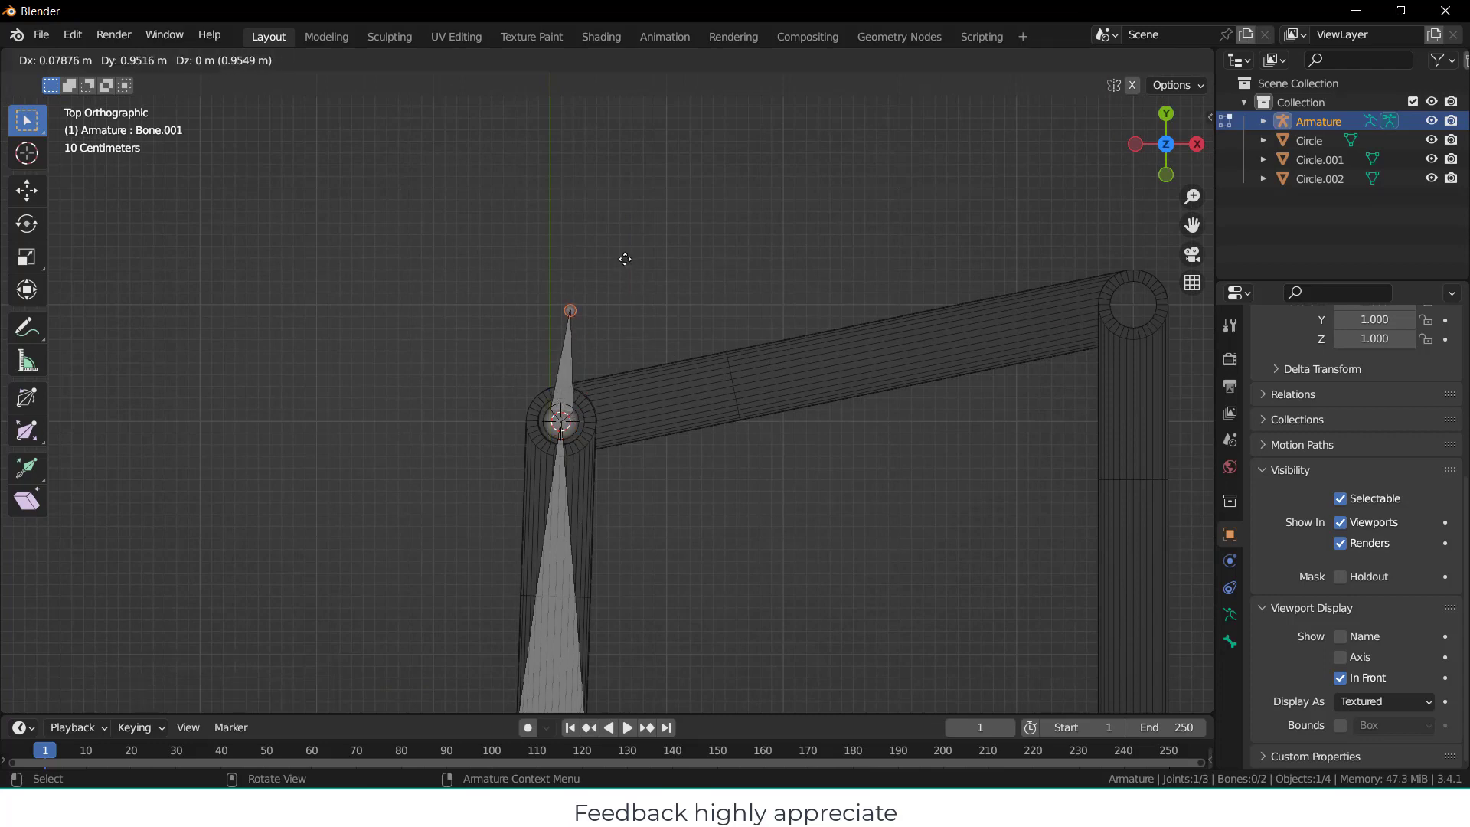
key(z)
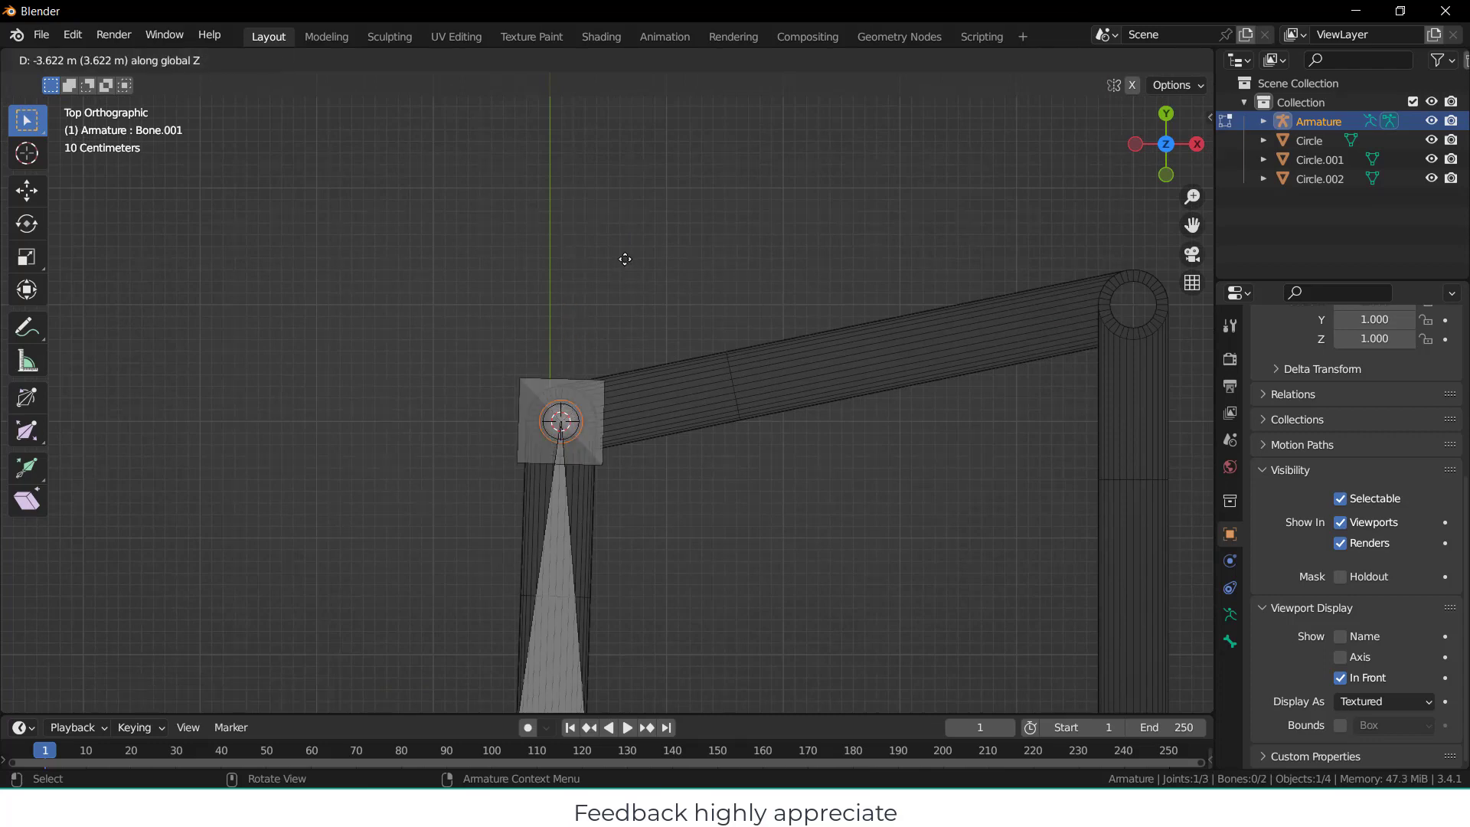
key(y)
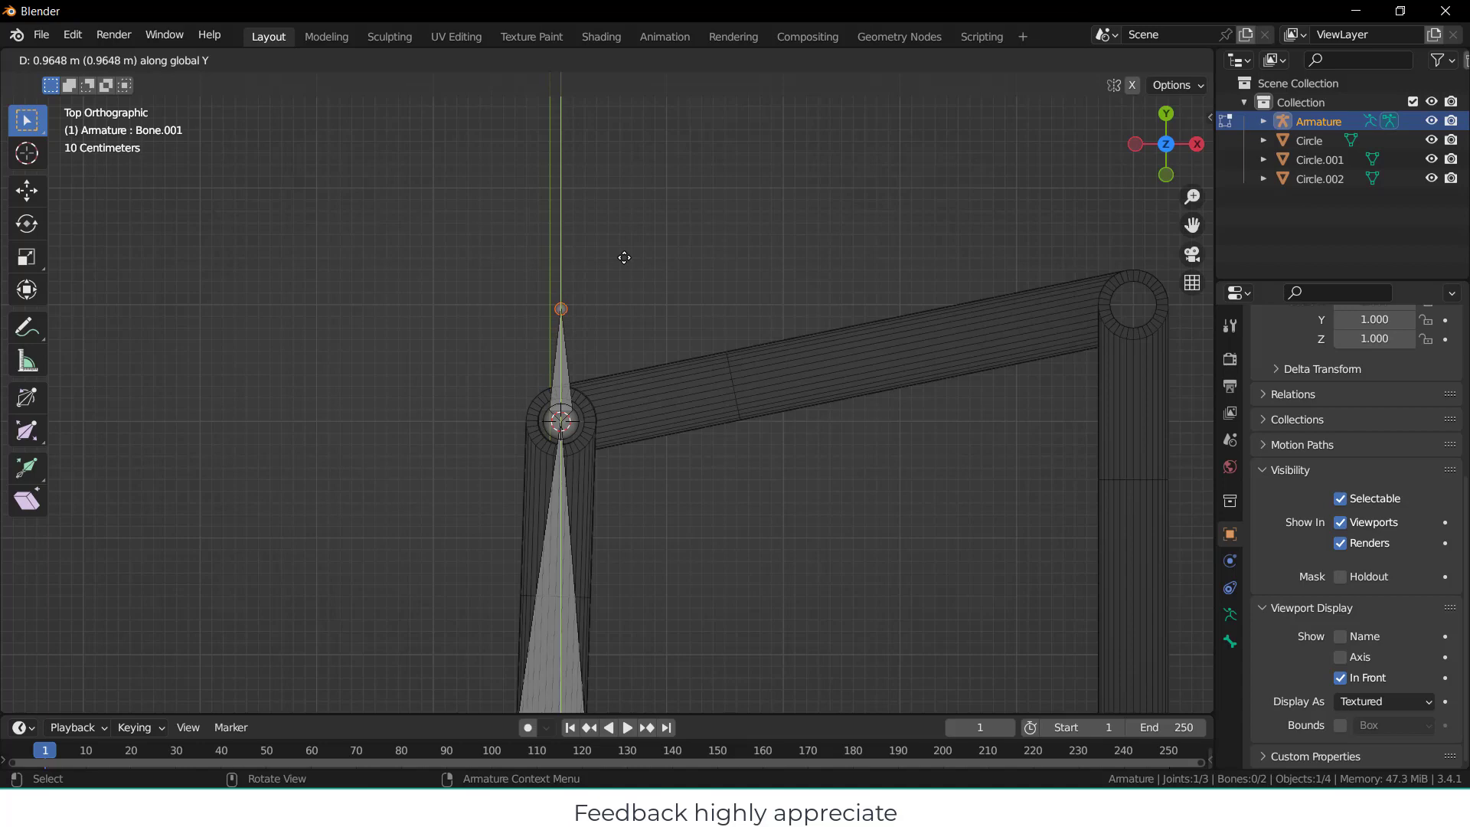
click(623, 257)
click(629, 303)
Leave and re-enter the armature's Edit Mode through the mode dropdown.
key(Tab)
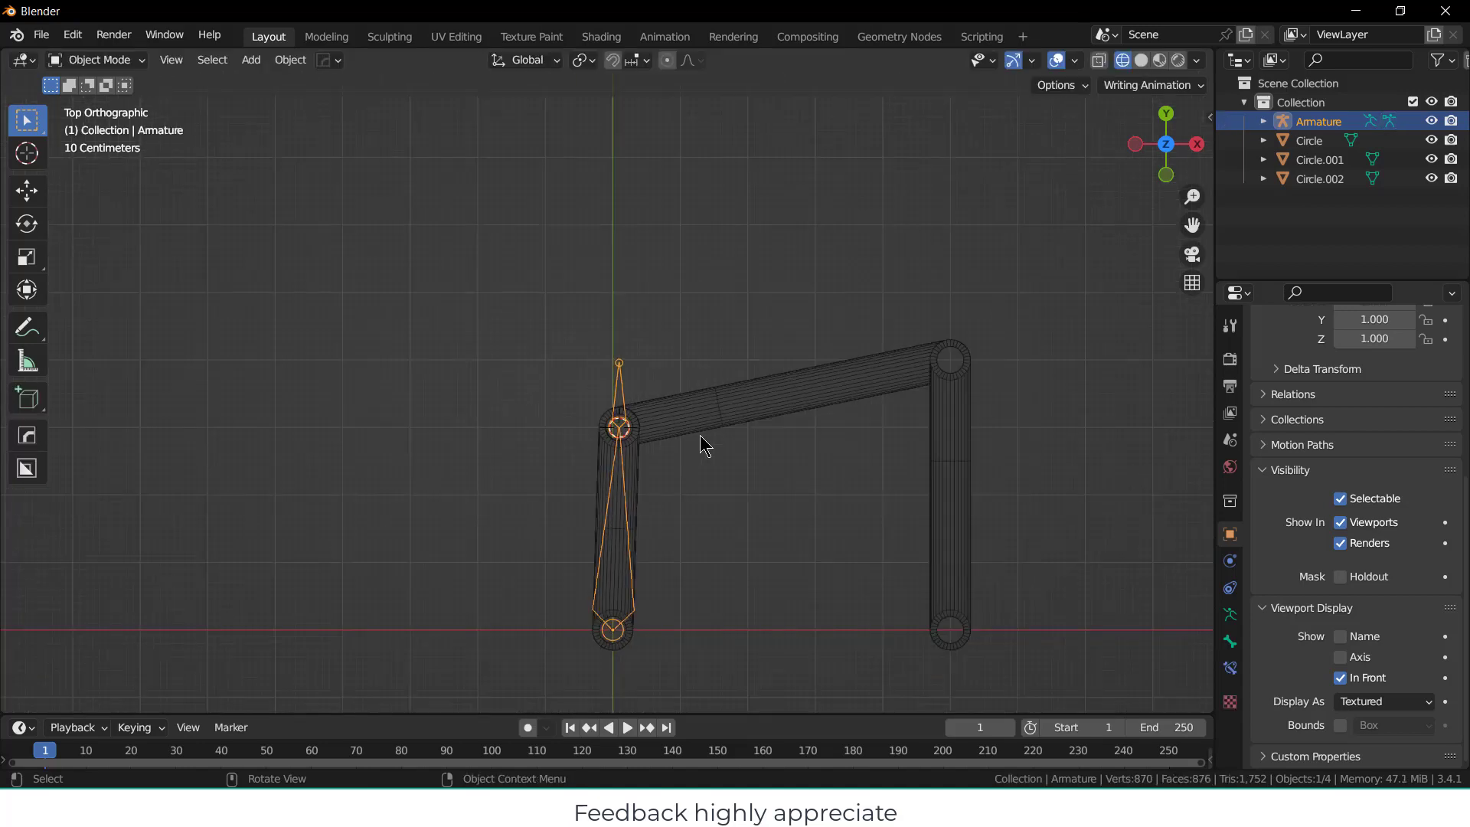
scroll(703, 448, up, 3)
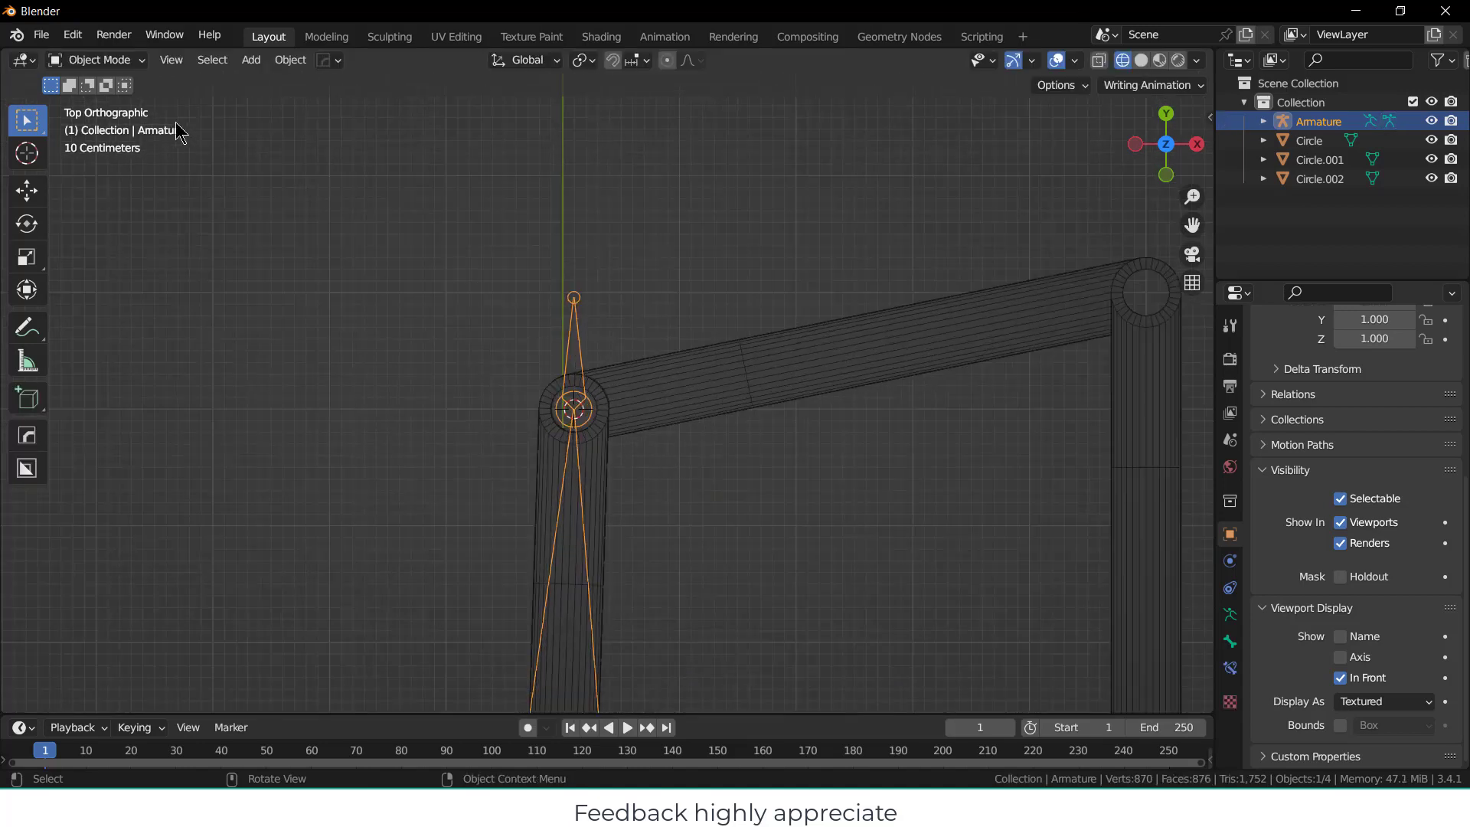
click(104, 60)
click(99, 99)
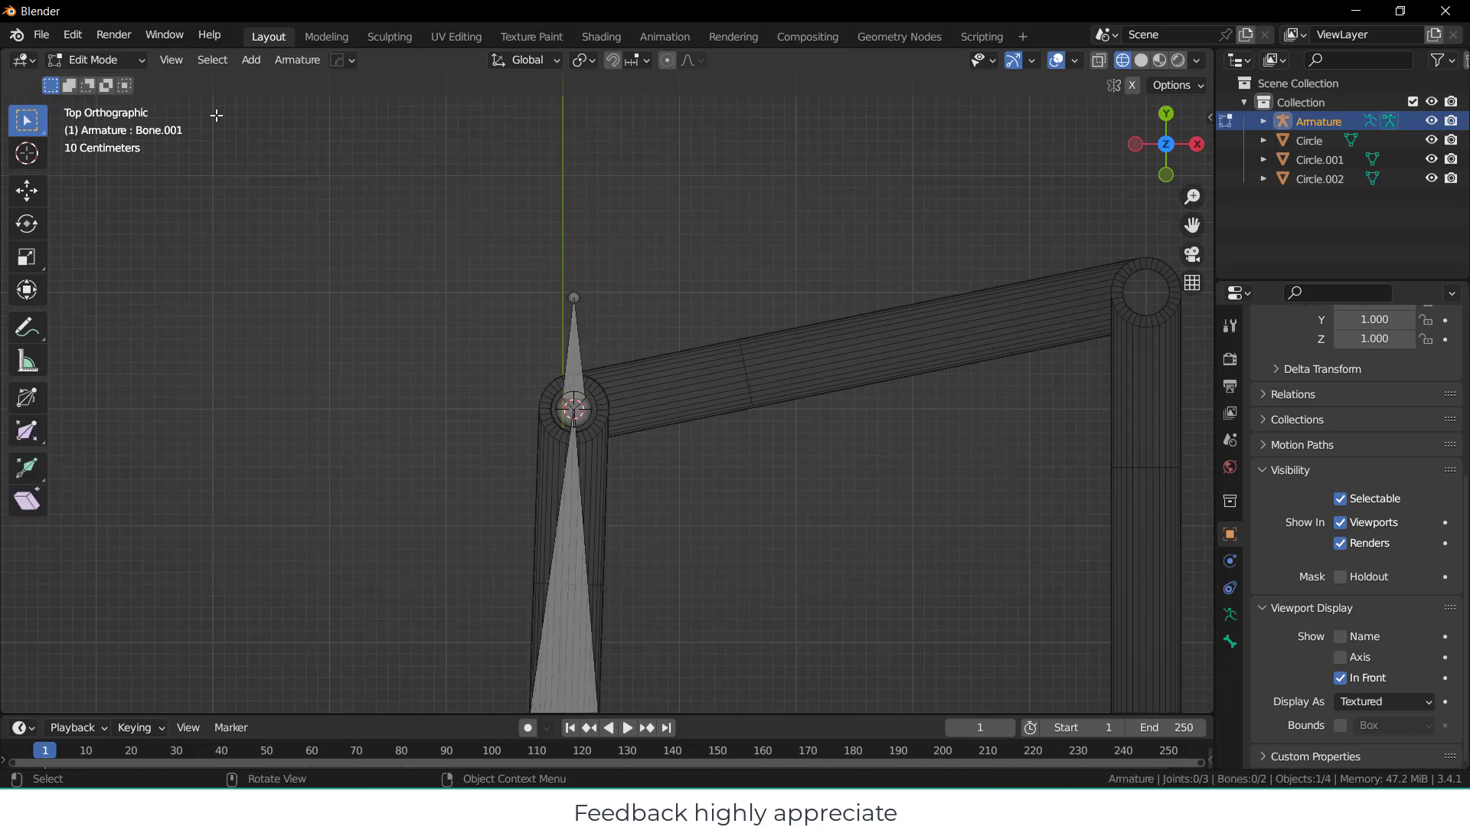
scroll(699, 453, down, 3)
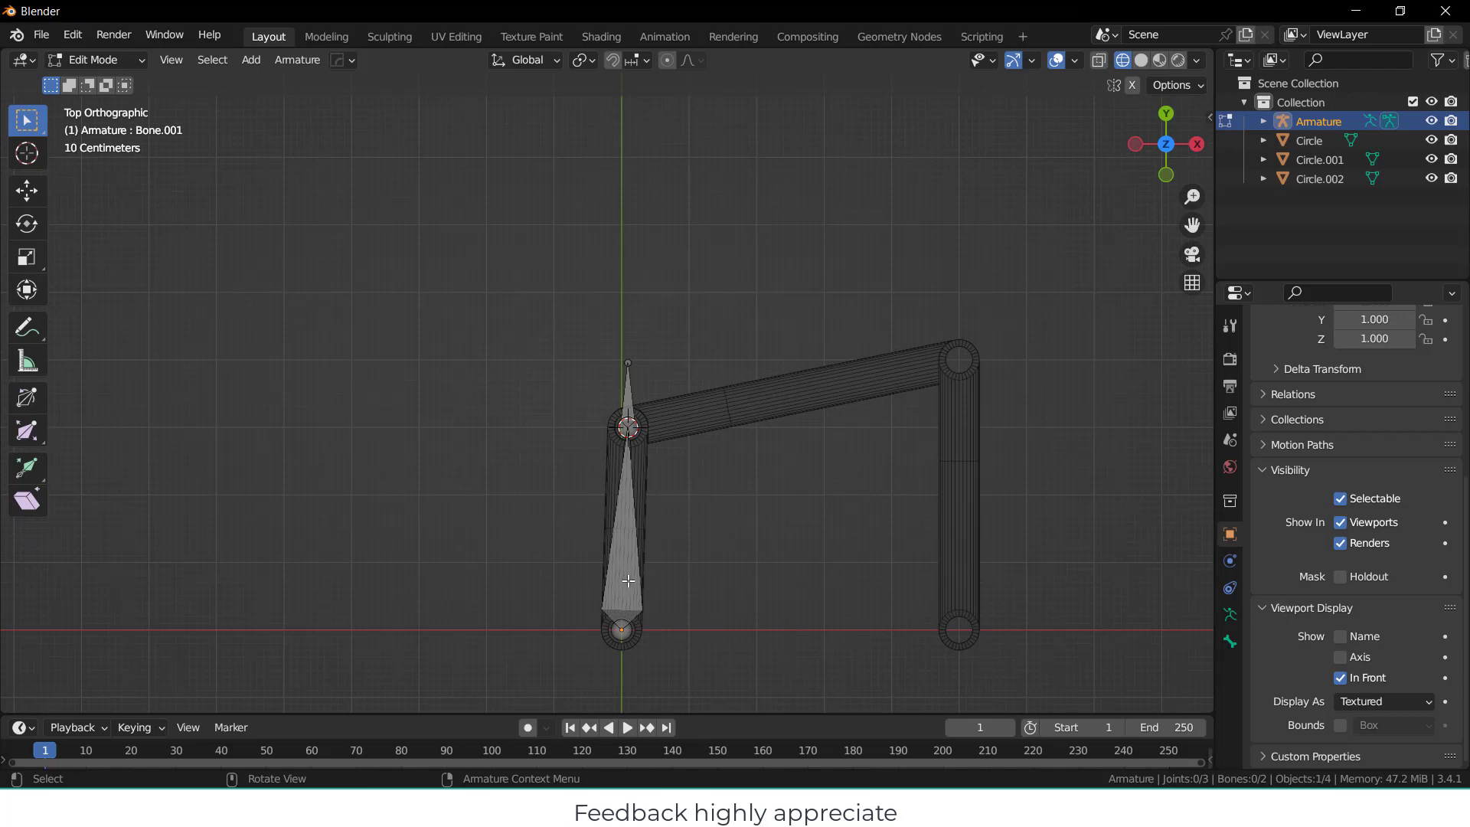
Add a Single Bone, then undo it with Ctrl+Z.
click(251, 60)
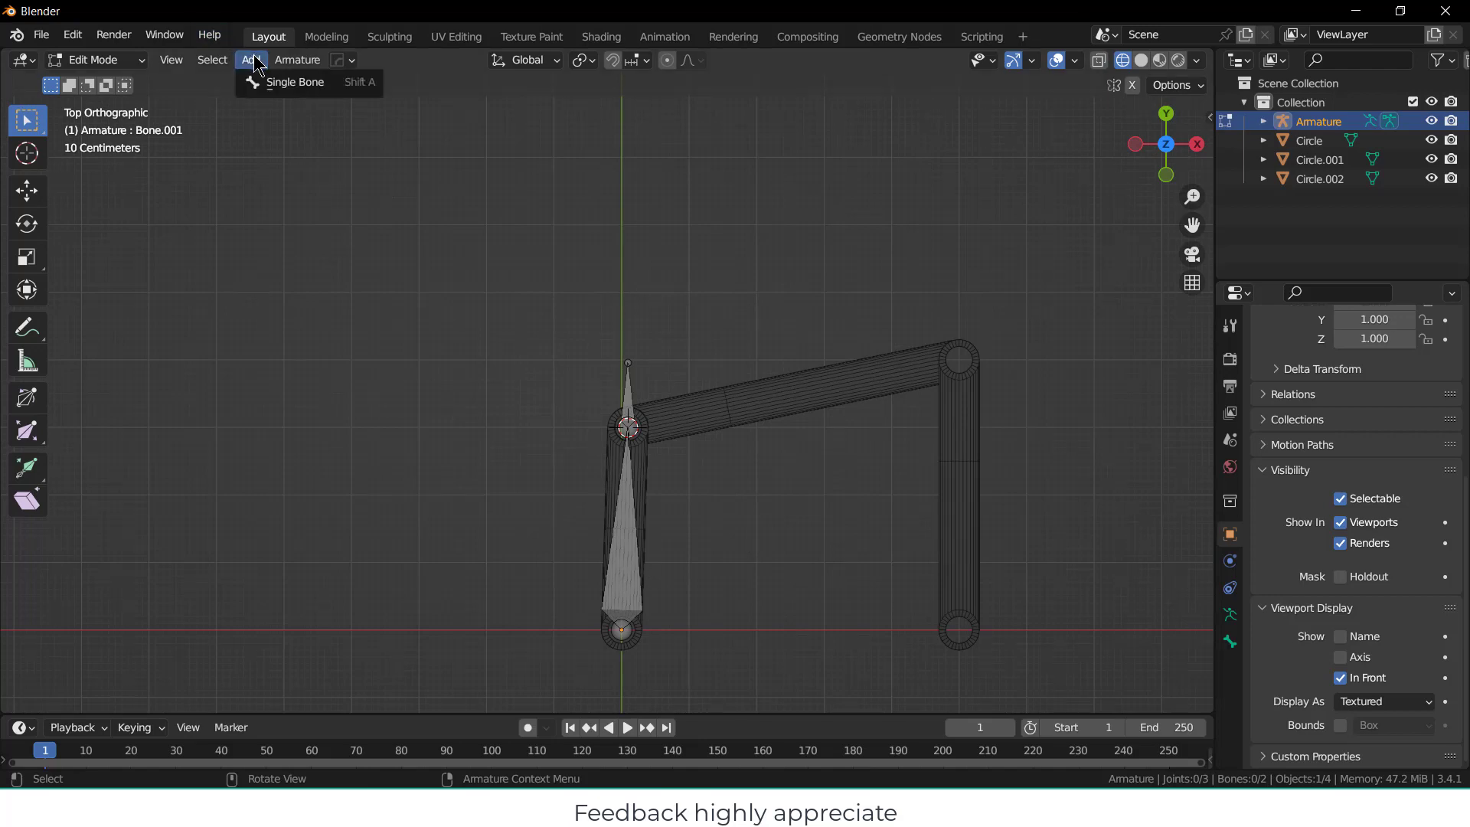
click(300, 81)
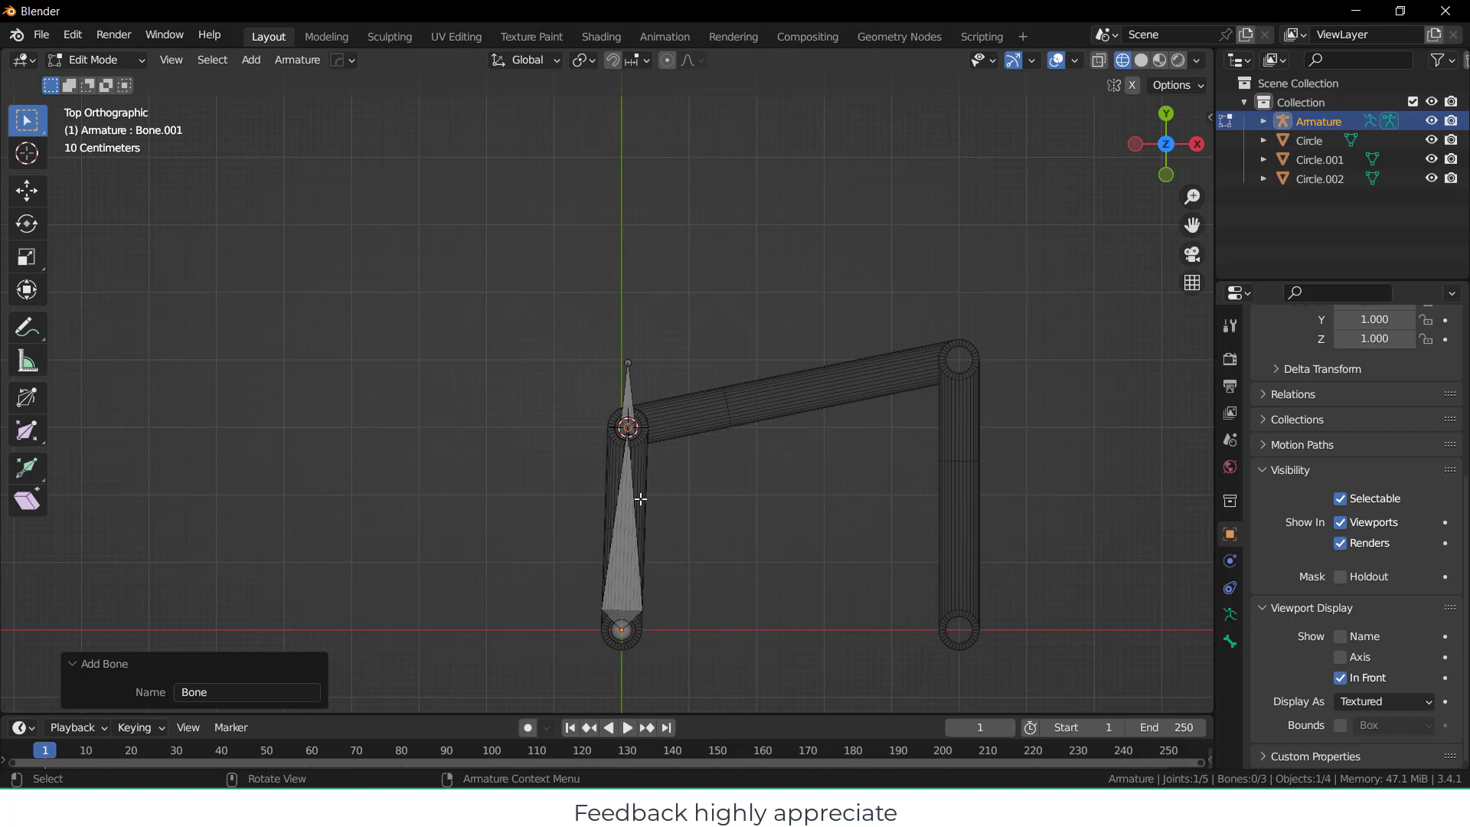
scroll(634, 414, up, 3)
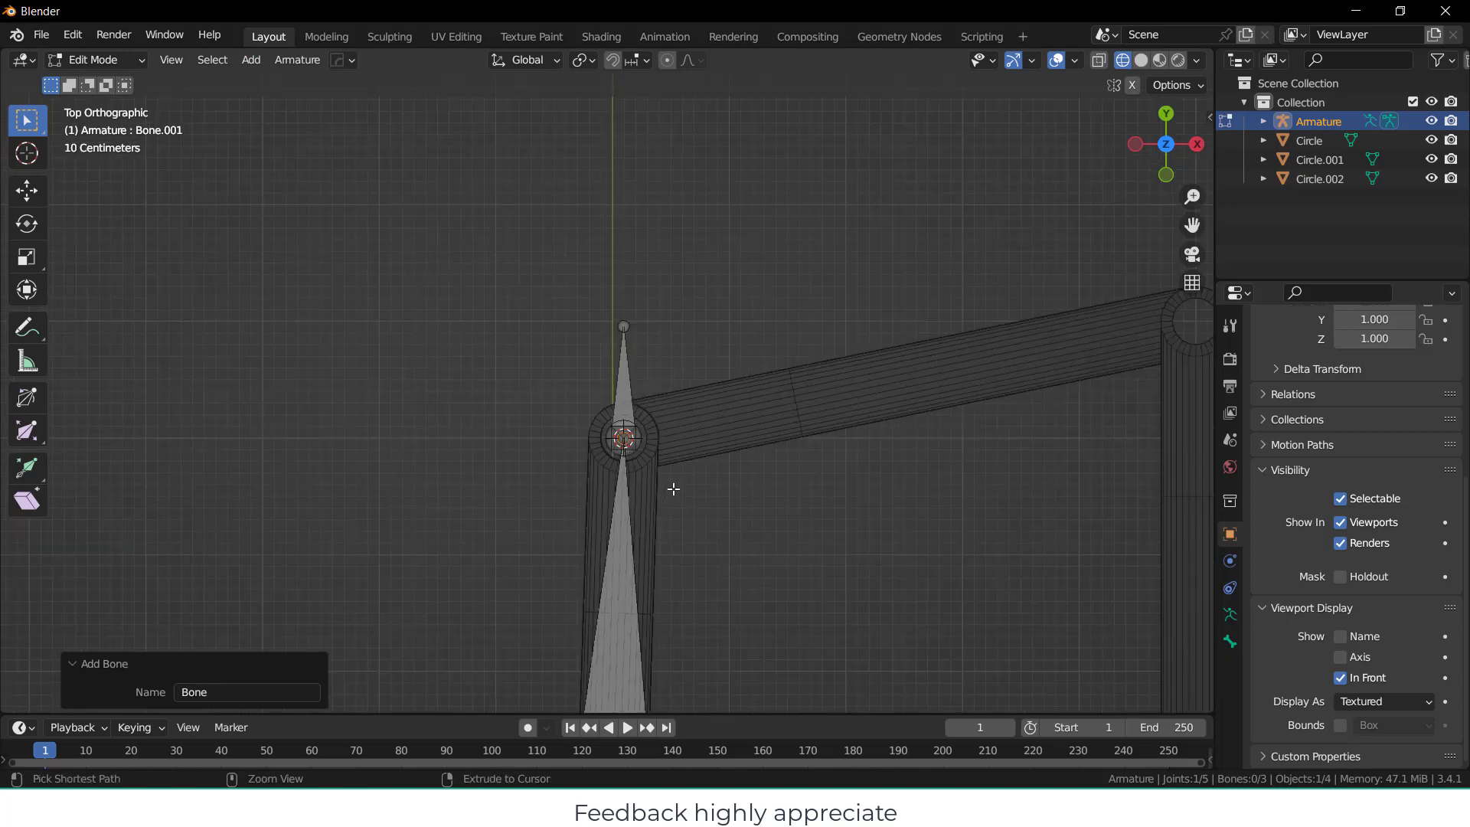
key(ctrl+z)
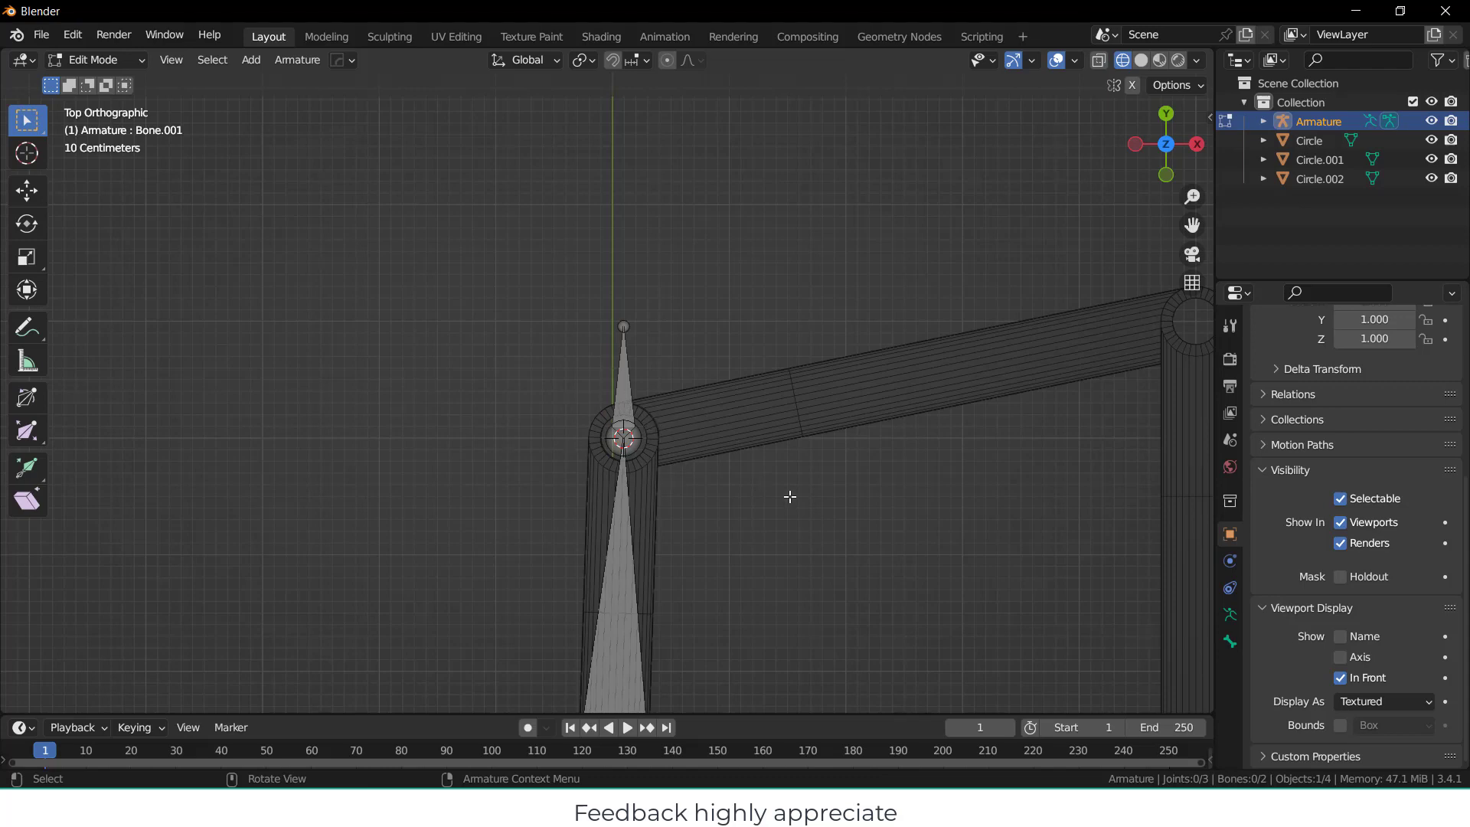
scroll(789, 497, down, 3)
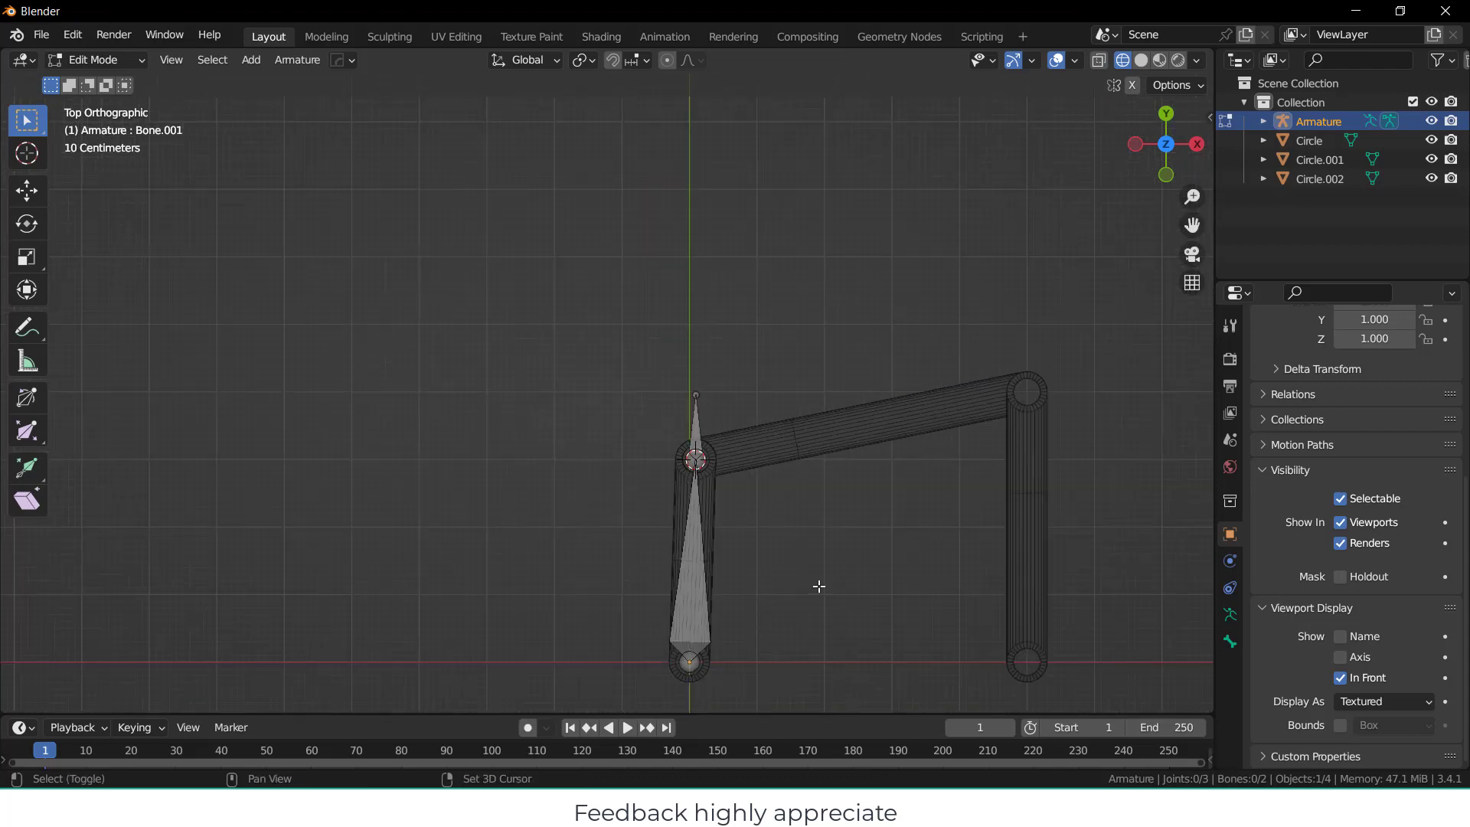
Snap the 3D cursor to the world origin.
key(shift+s)
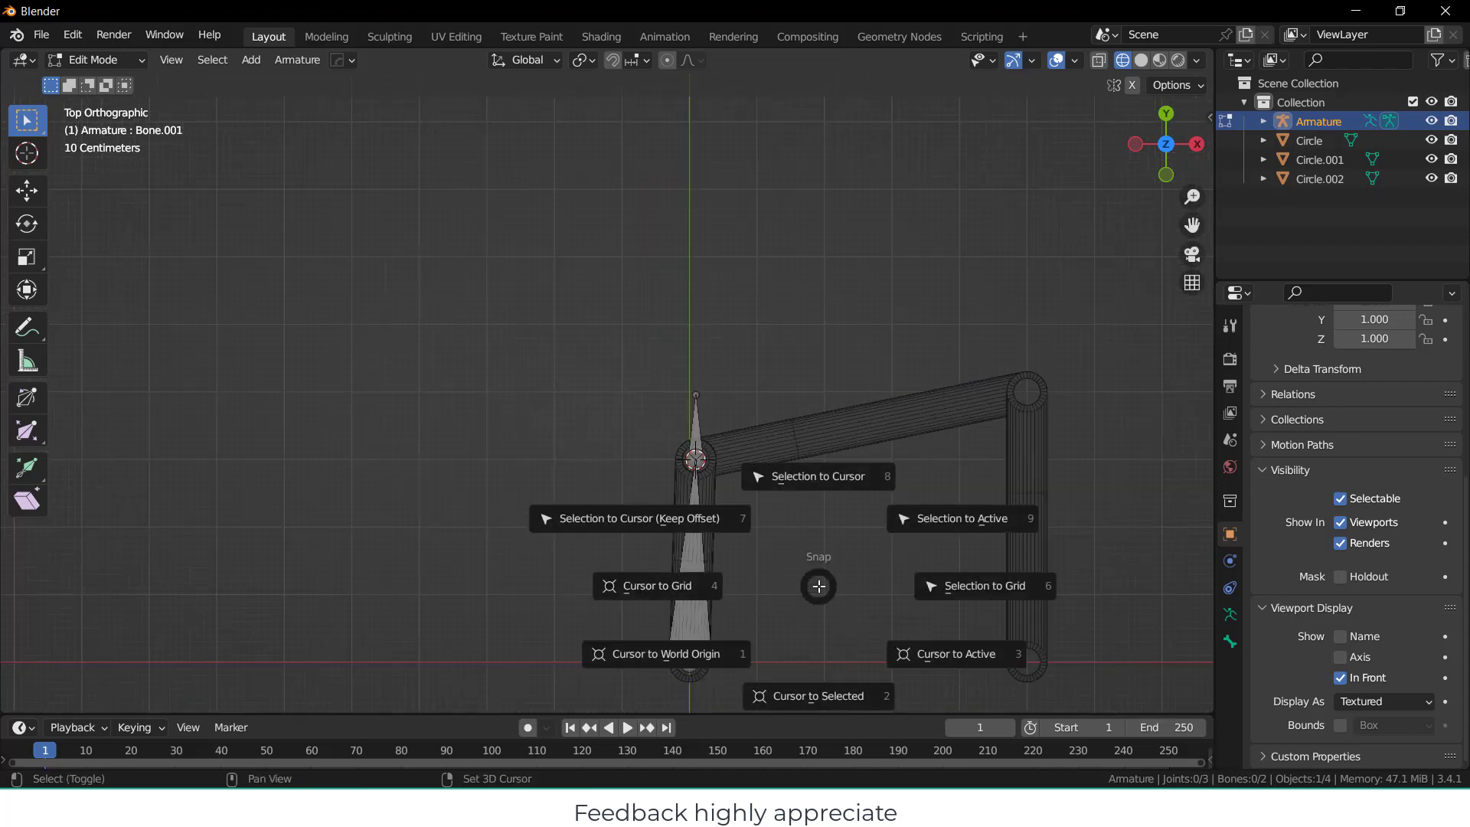
click(679, 659)
scroll(684, 660, down, 1)
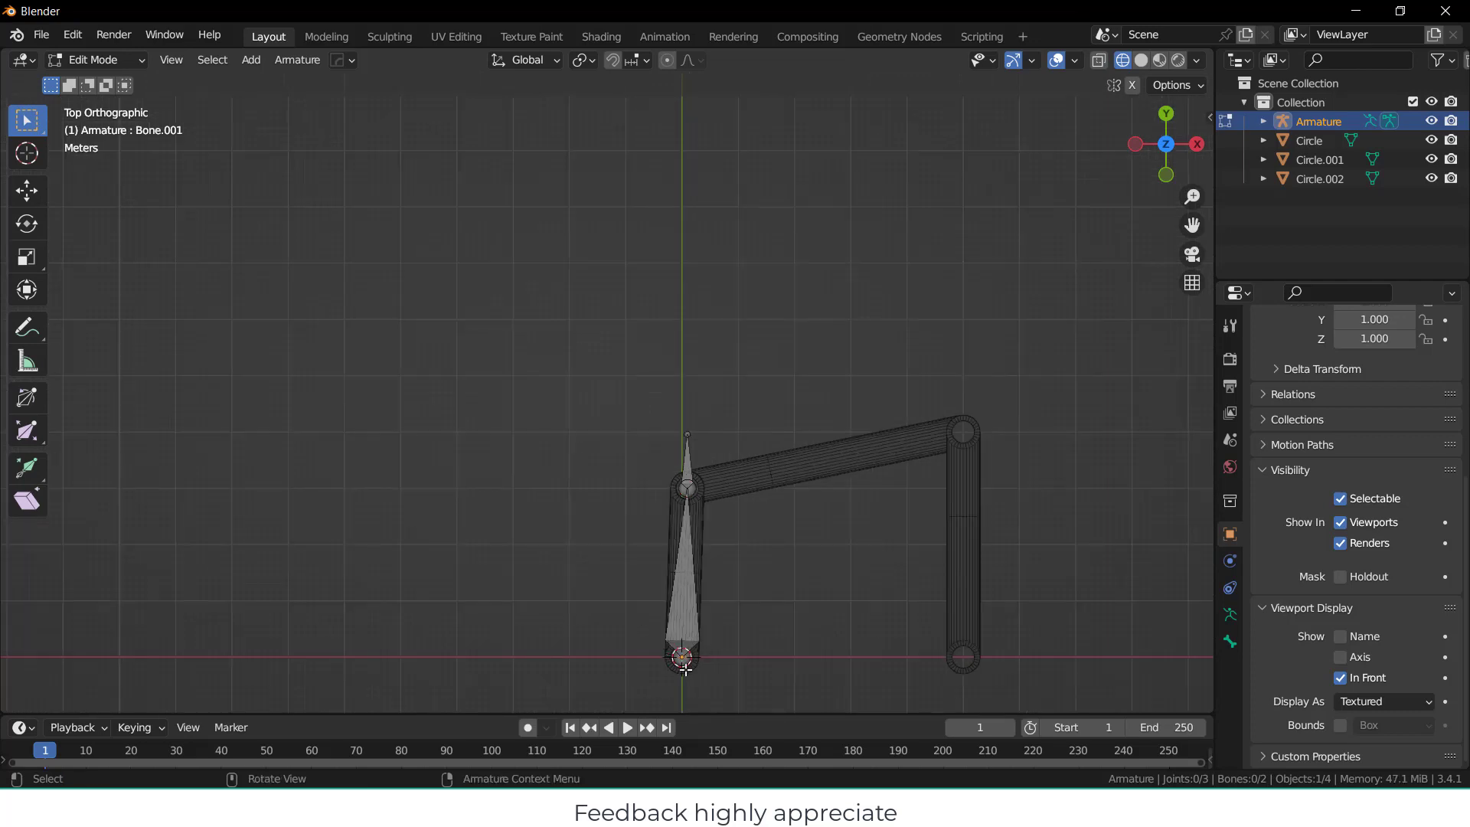
scroll(685, 667, up, 2)
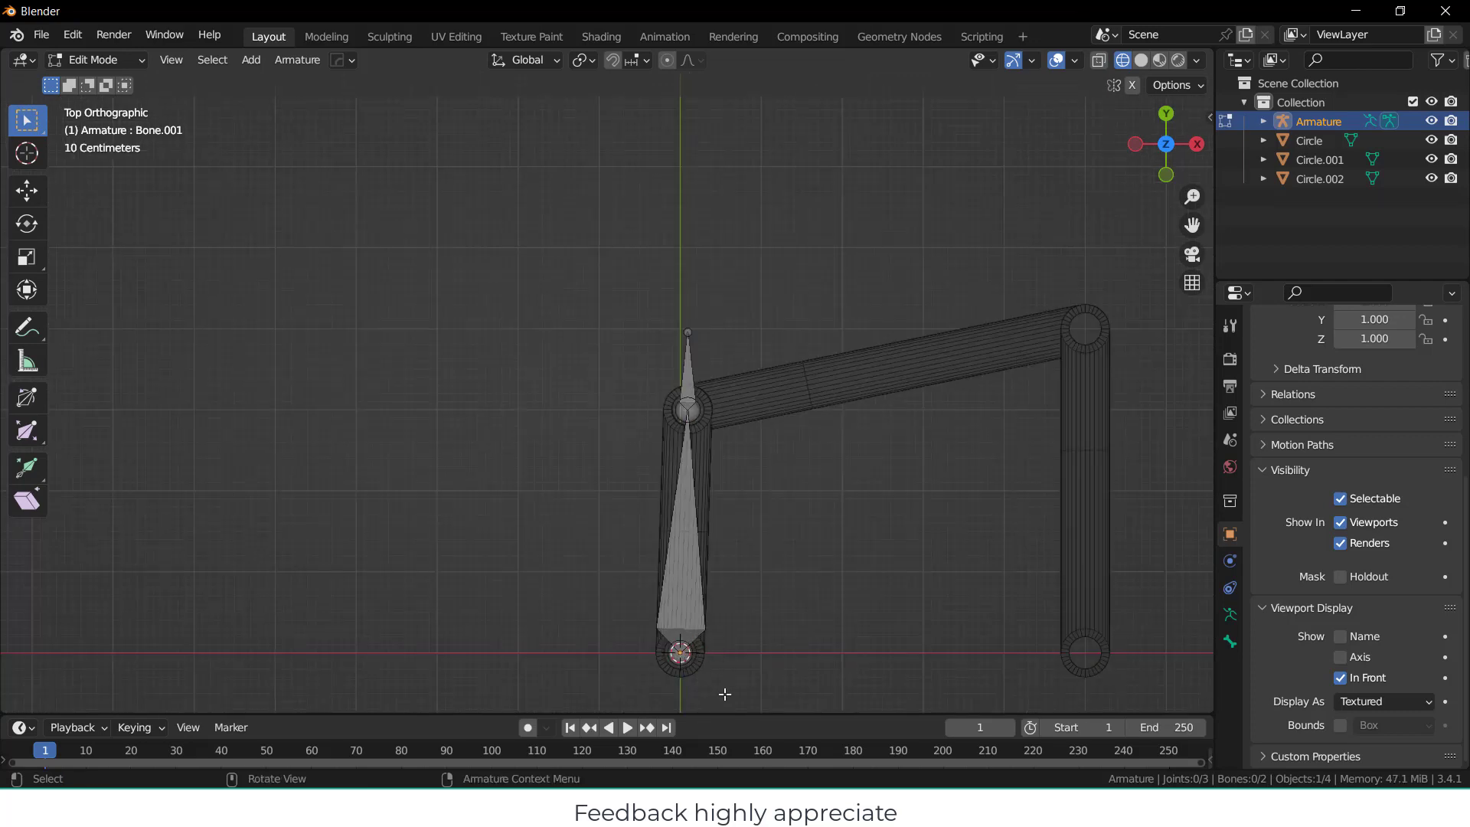
Add a single bone at the origin and extrude a new bone along X.
click(251, 60)
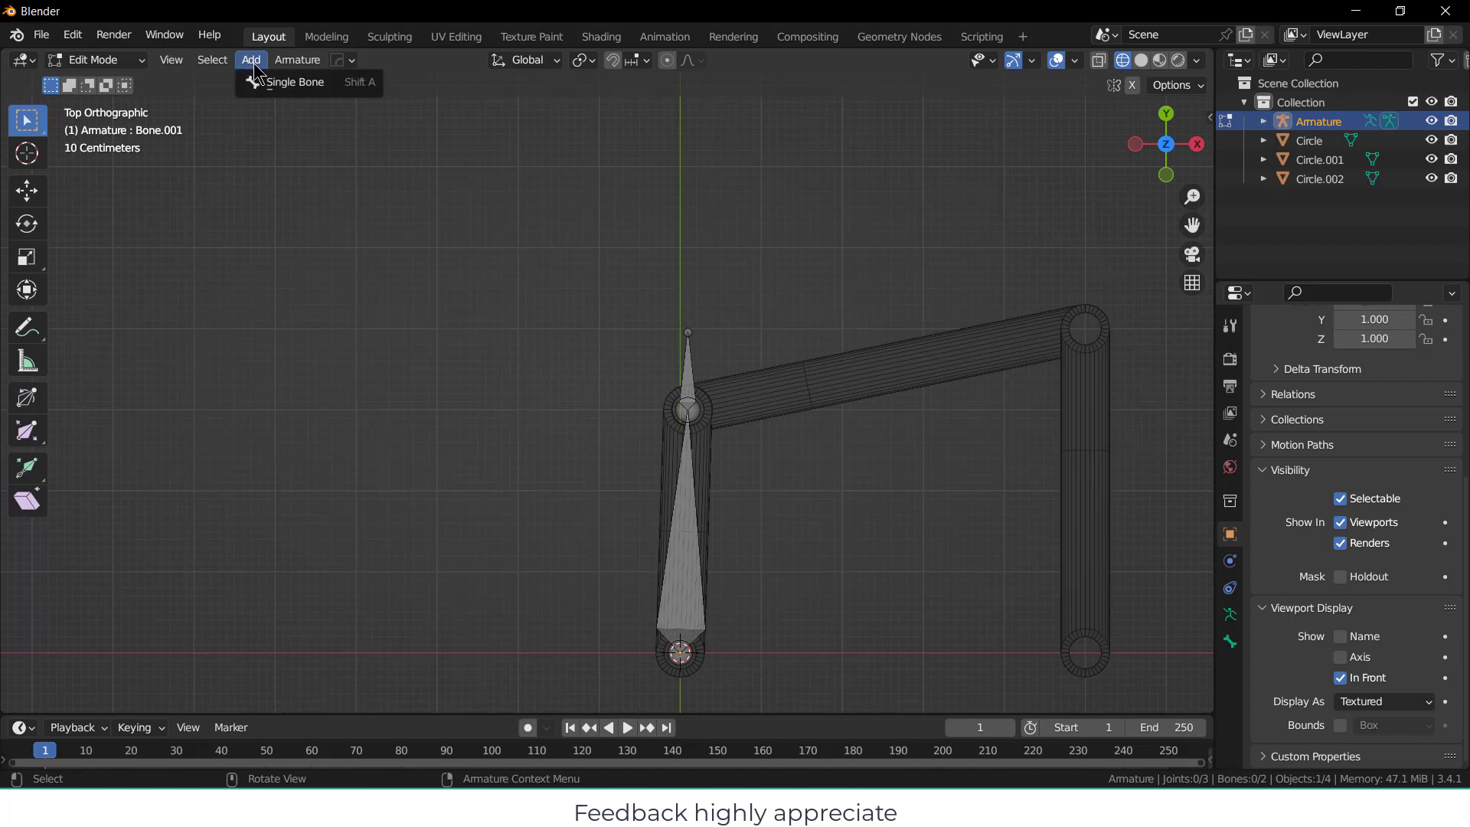
click(272, 82)
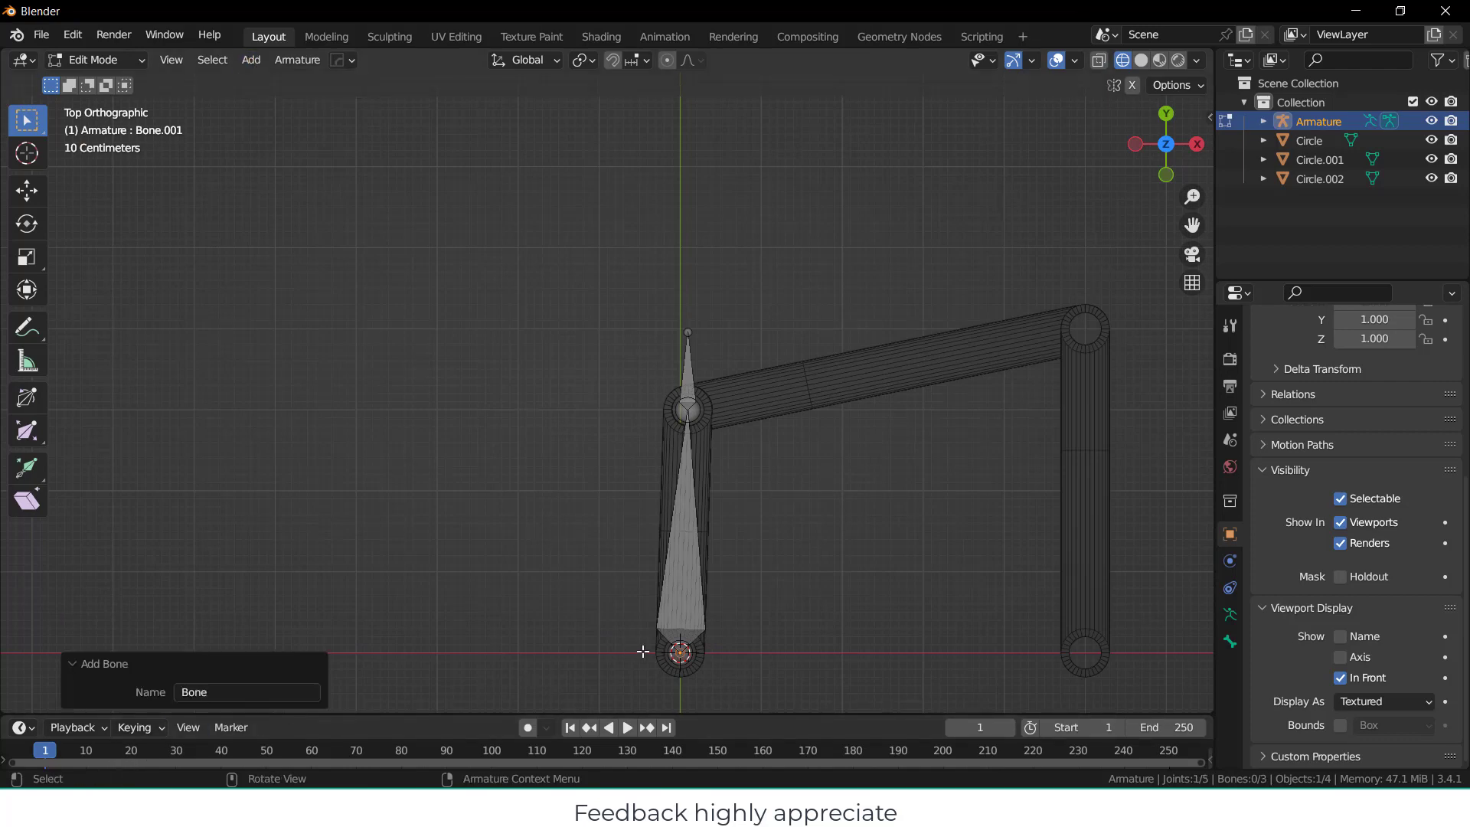
key(e)
key(x)
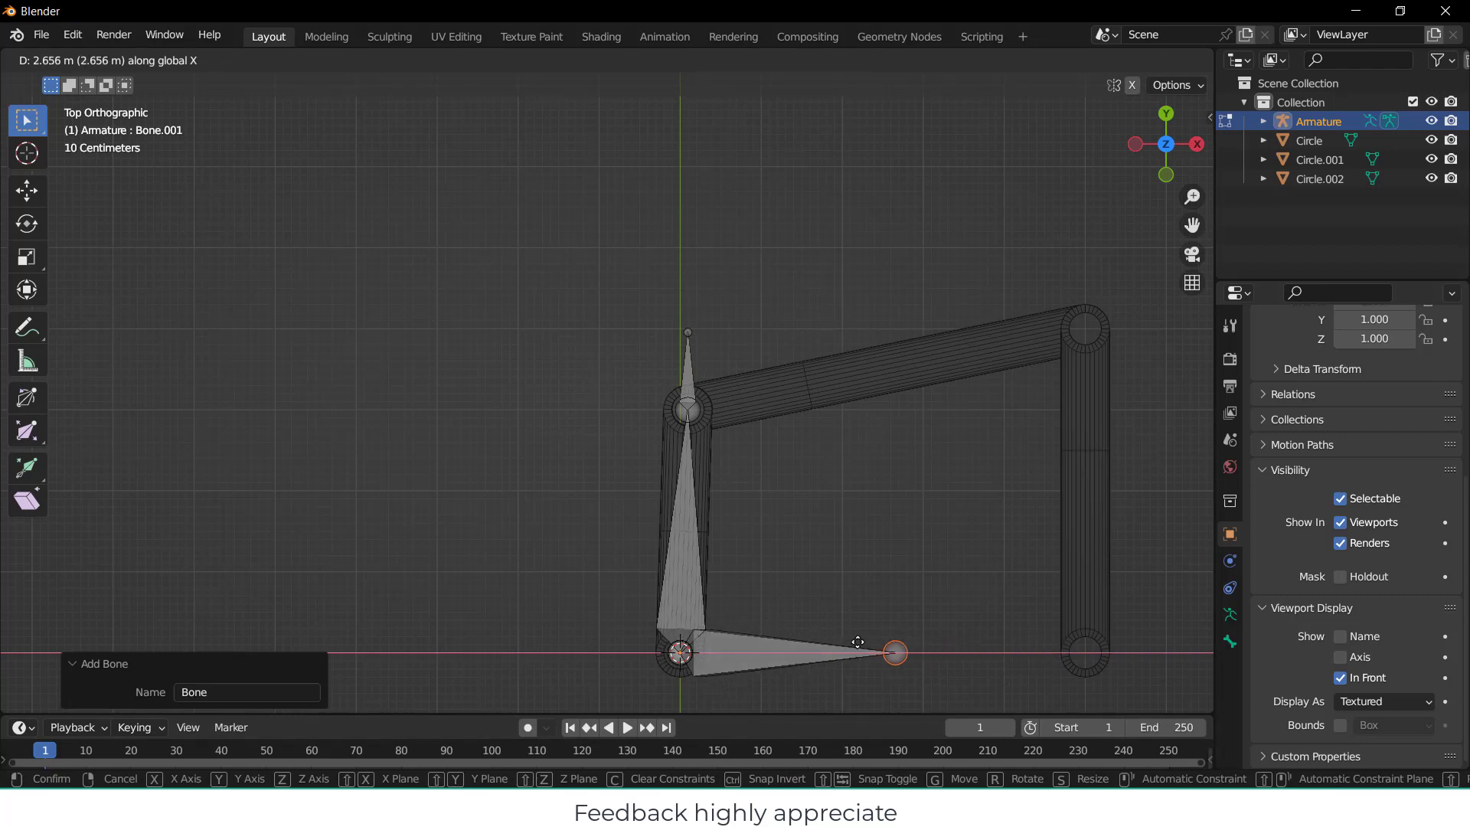
click(858, 641)
Move Bone.002 5 m along X to the right link's bottom joint.
click(758, 659)
key(g)
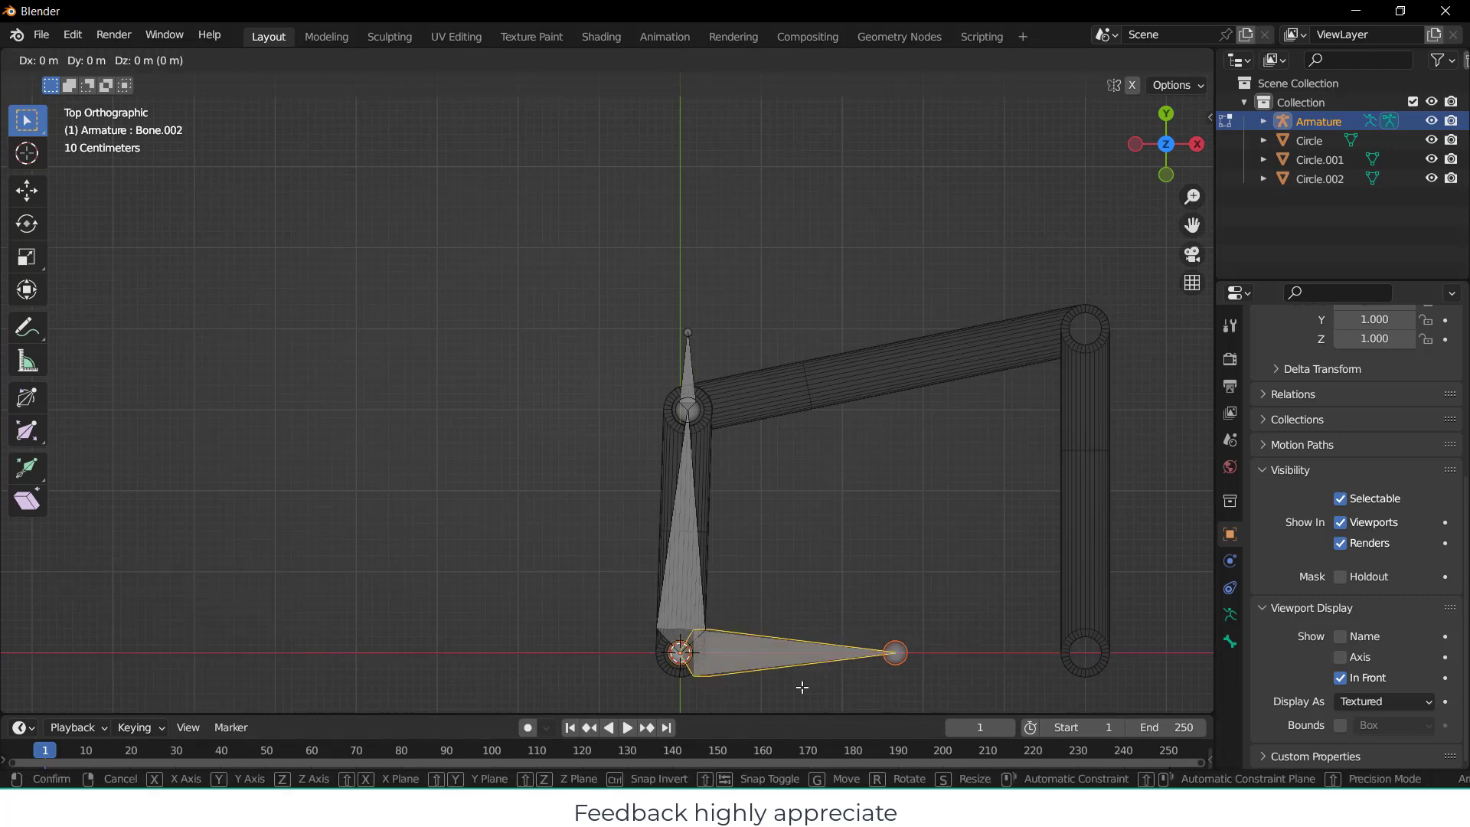
key(x)
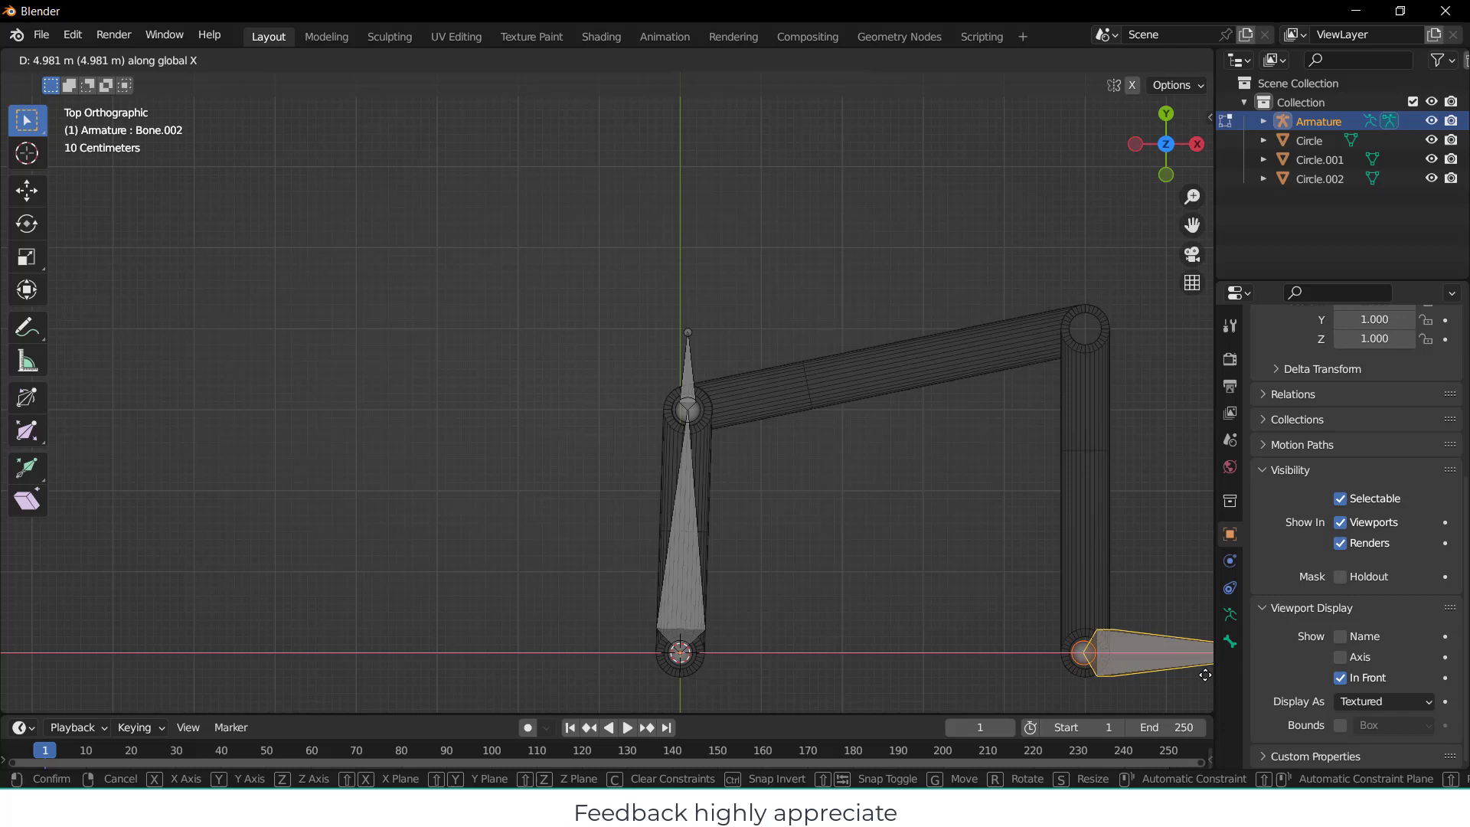
key(5)
key(Return)
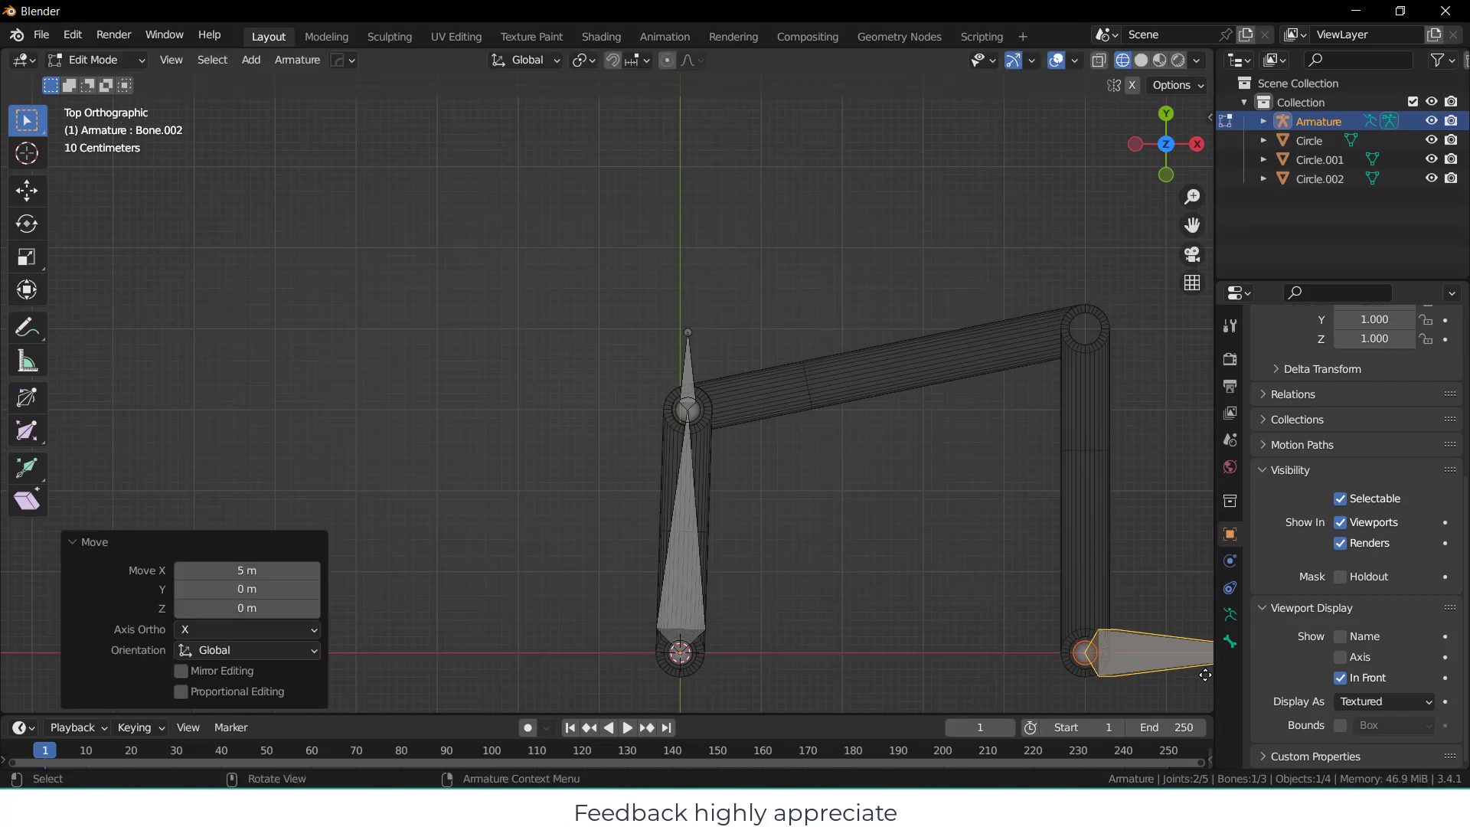
scroll(942, 548, down, 2)
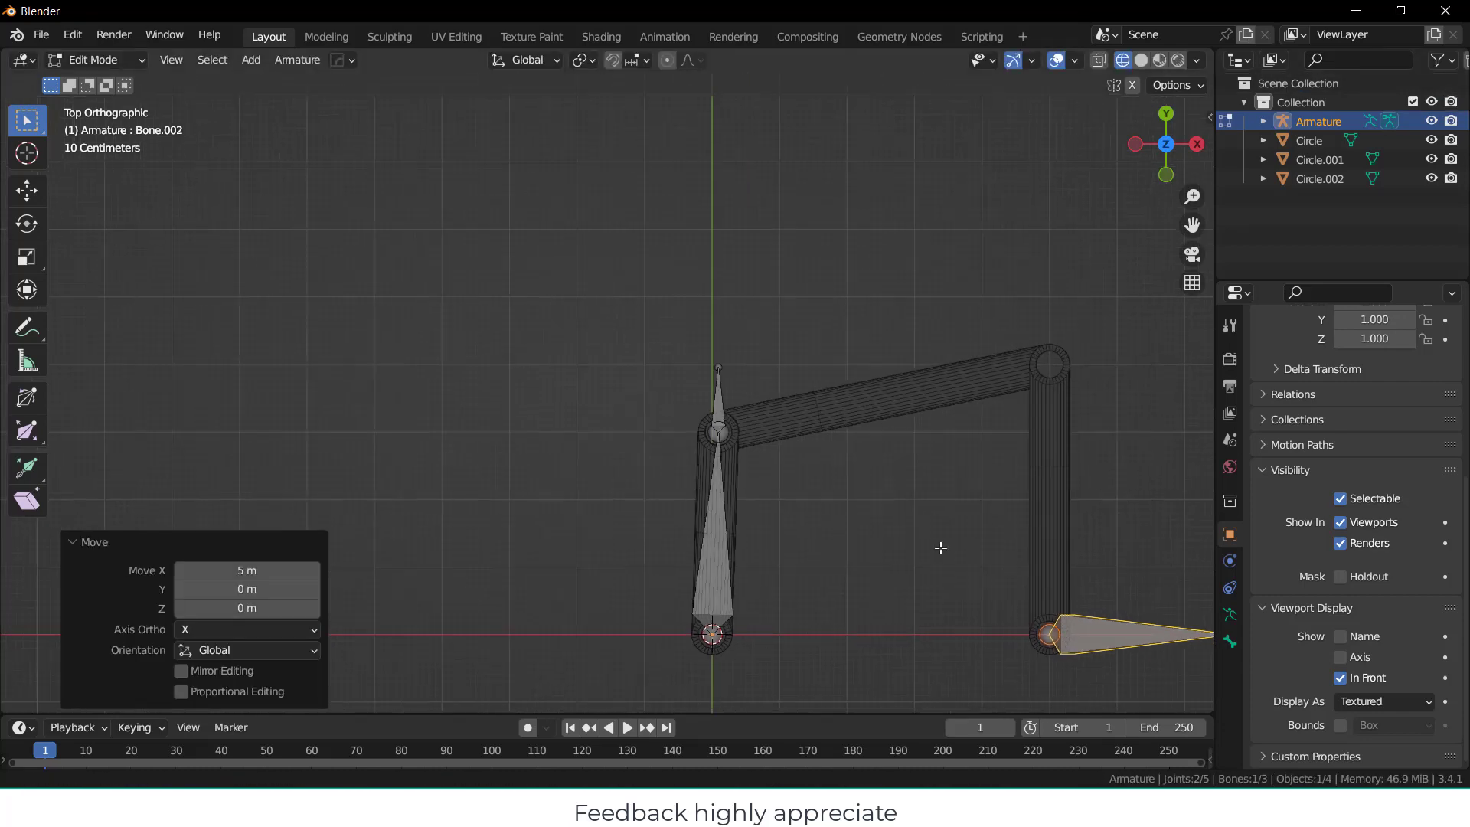
ctrl+scroll(811, 581, down, 4)
Move Bone.002's tip onto the right link's top joint, then fine-tune its position.
click(854, 615)
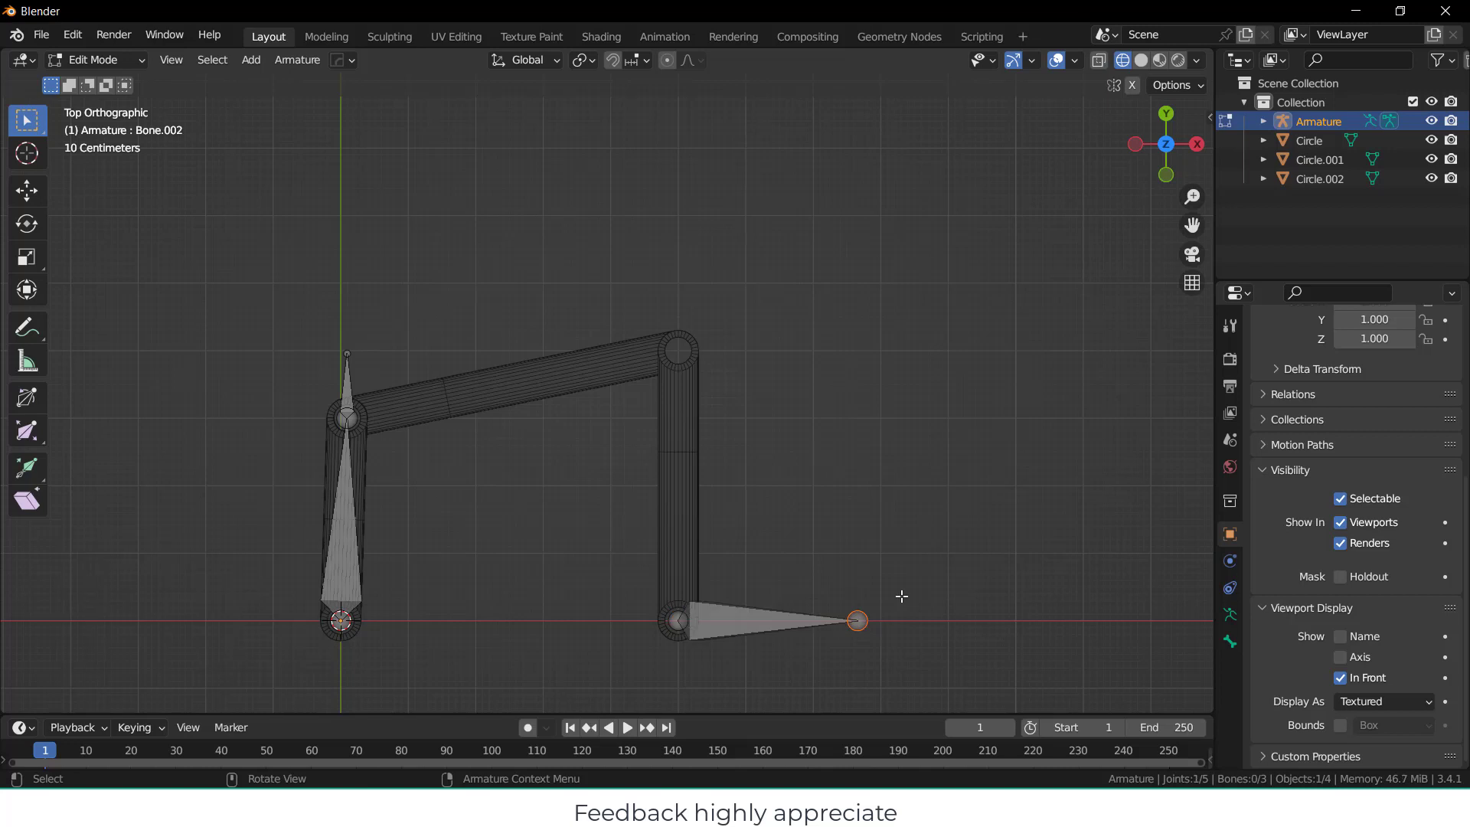
key(g)
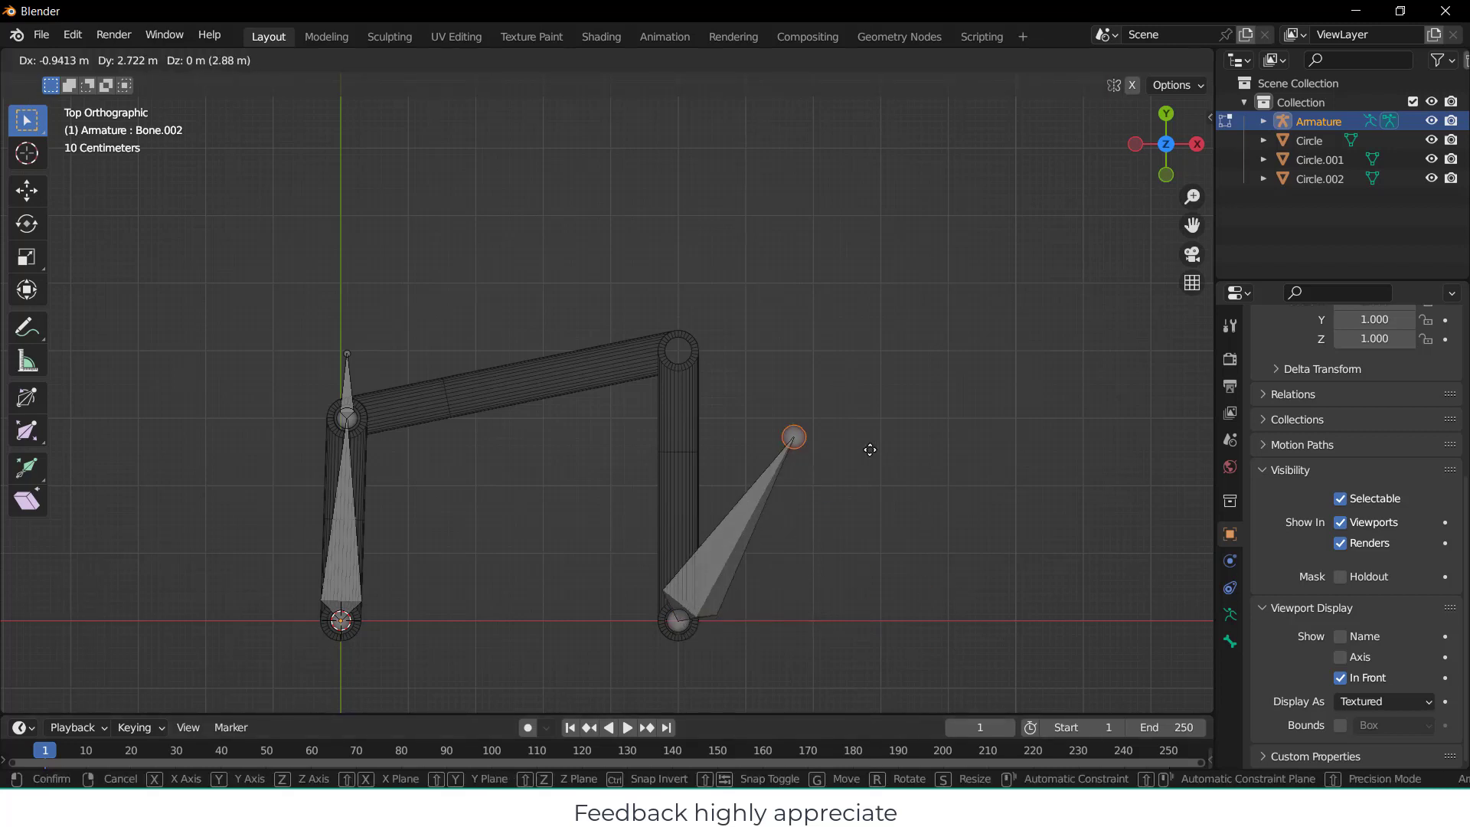
click(776, 392)
scroll(693, 358, up, 5)
scroll(695, 357, up, 4)
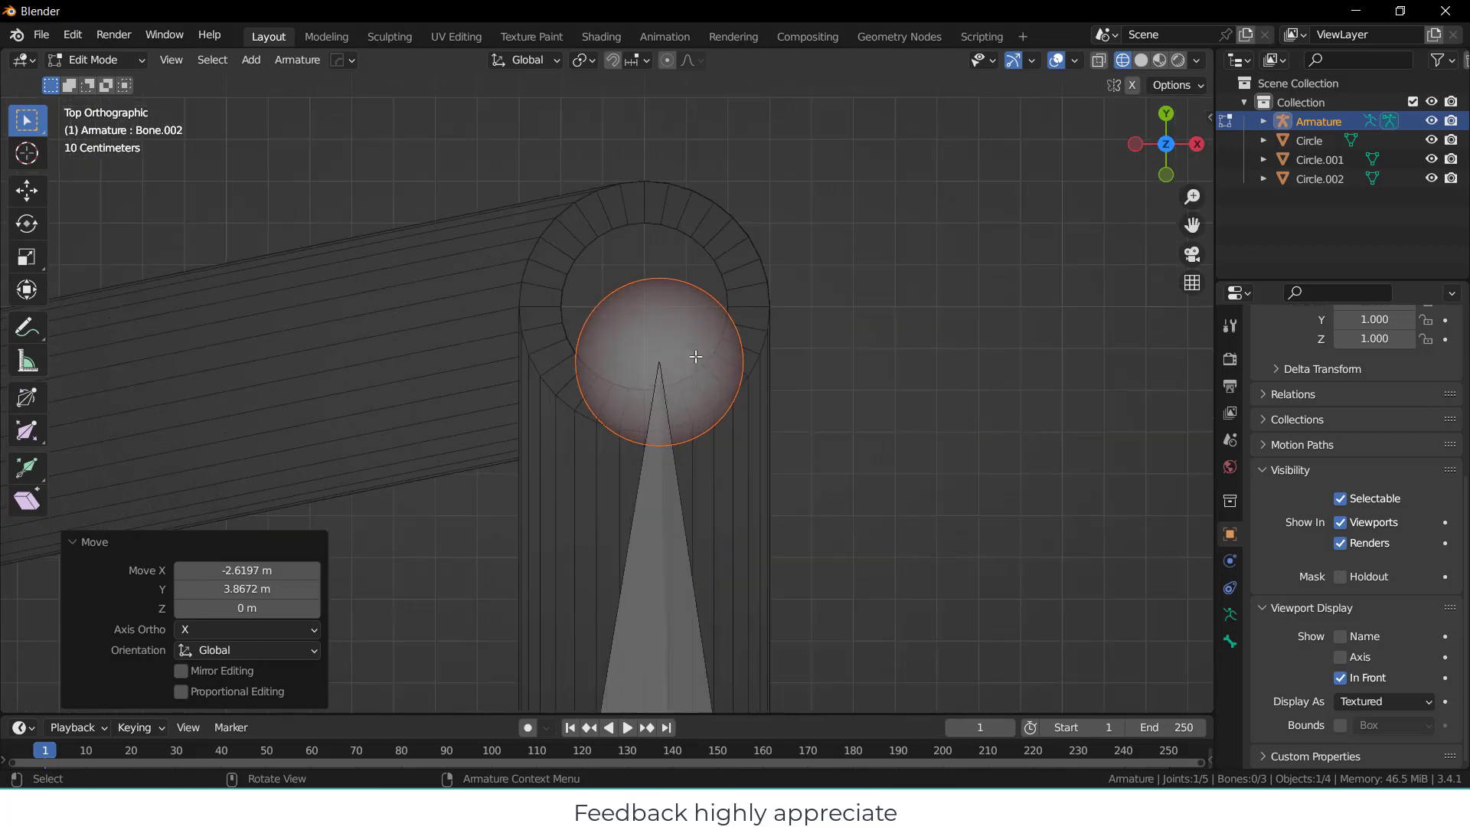
key(g)
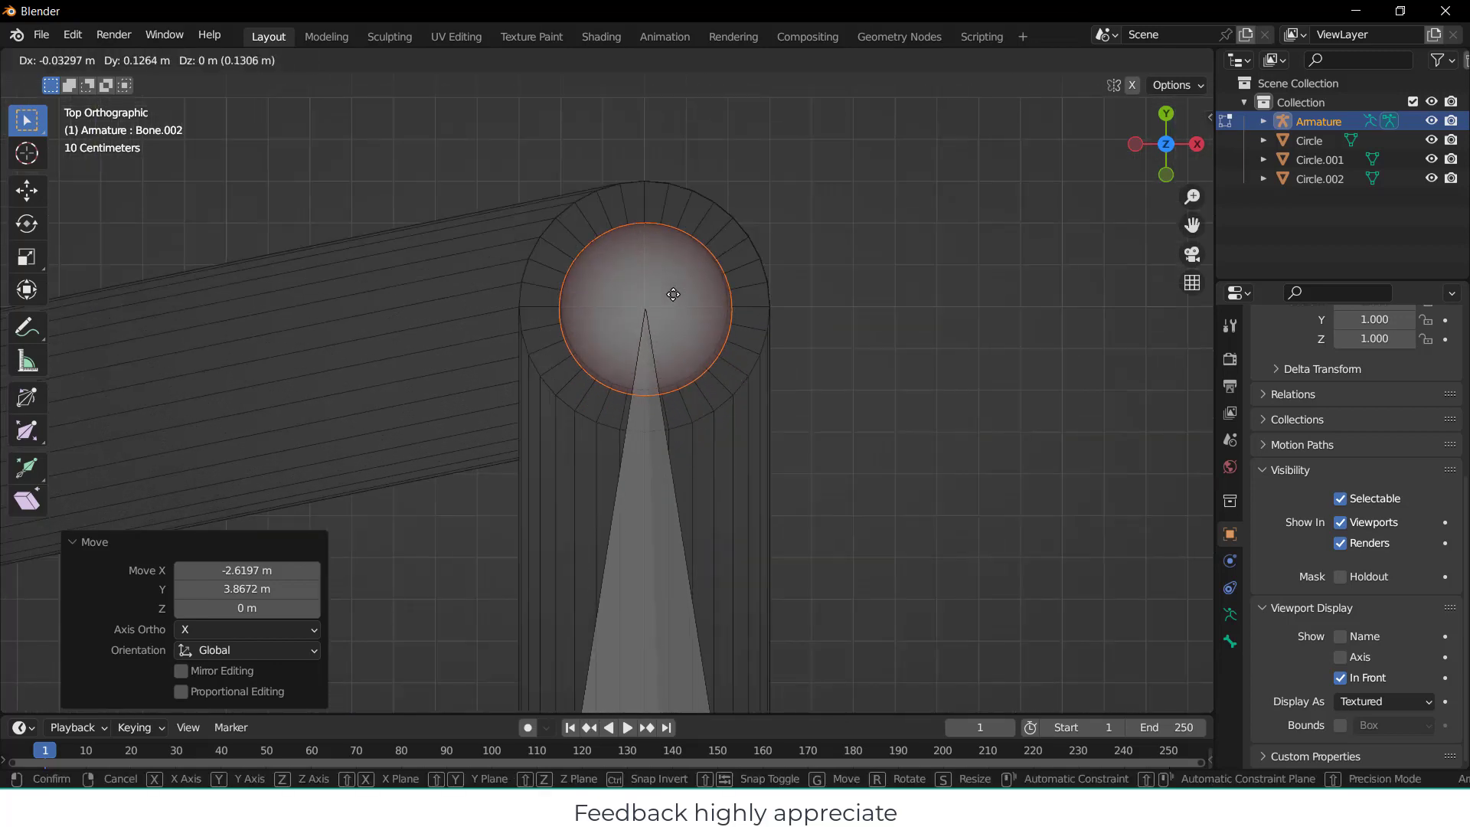
click(673, 291)
key(g)
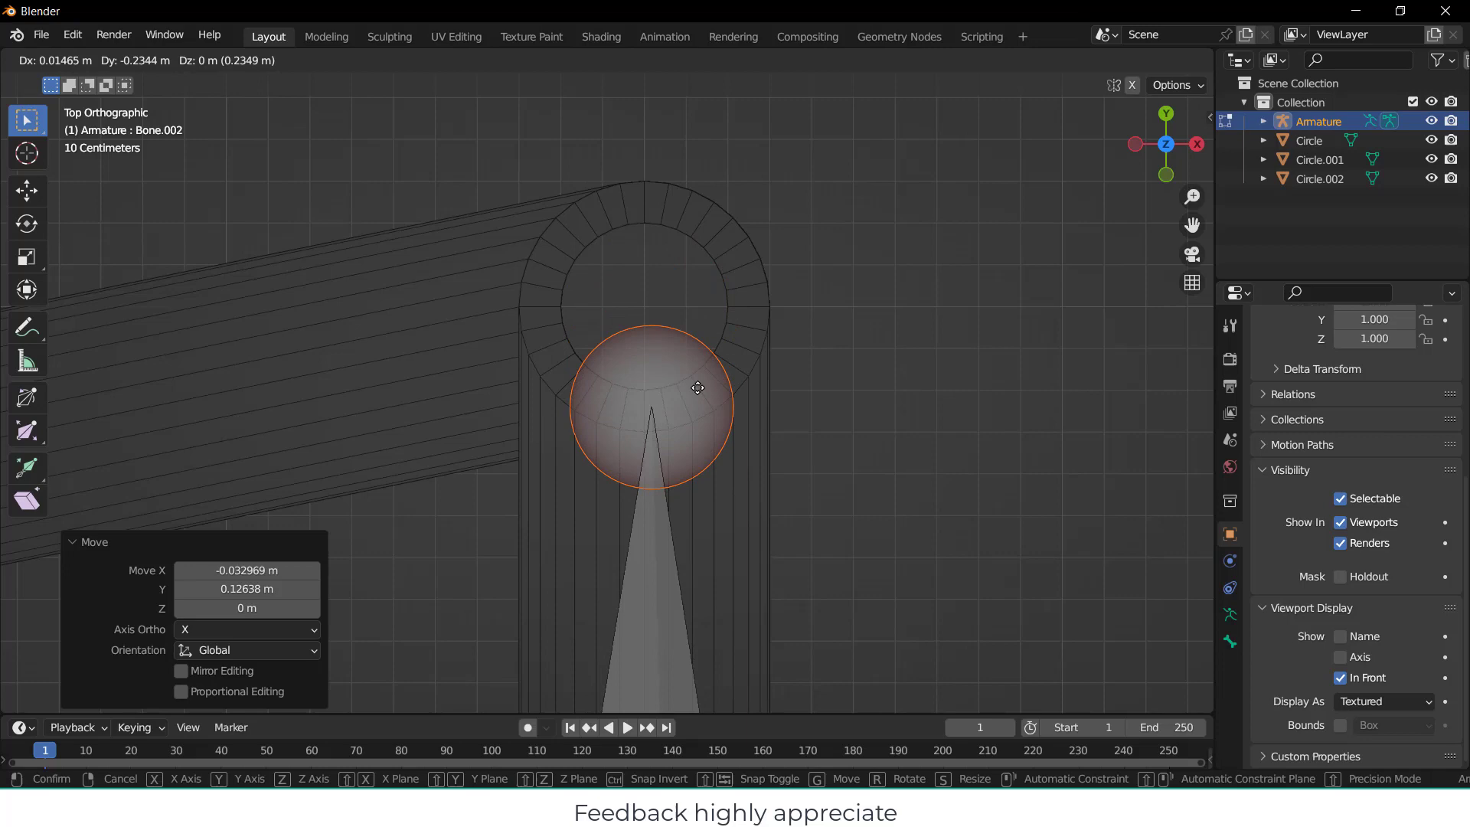
click(694, 385)
middle_drag(647, 264, 692, 295)
scroll(686, 282, down, 3)
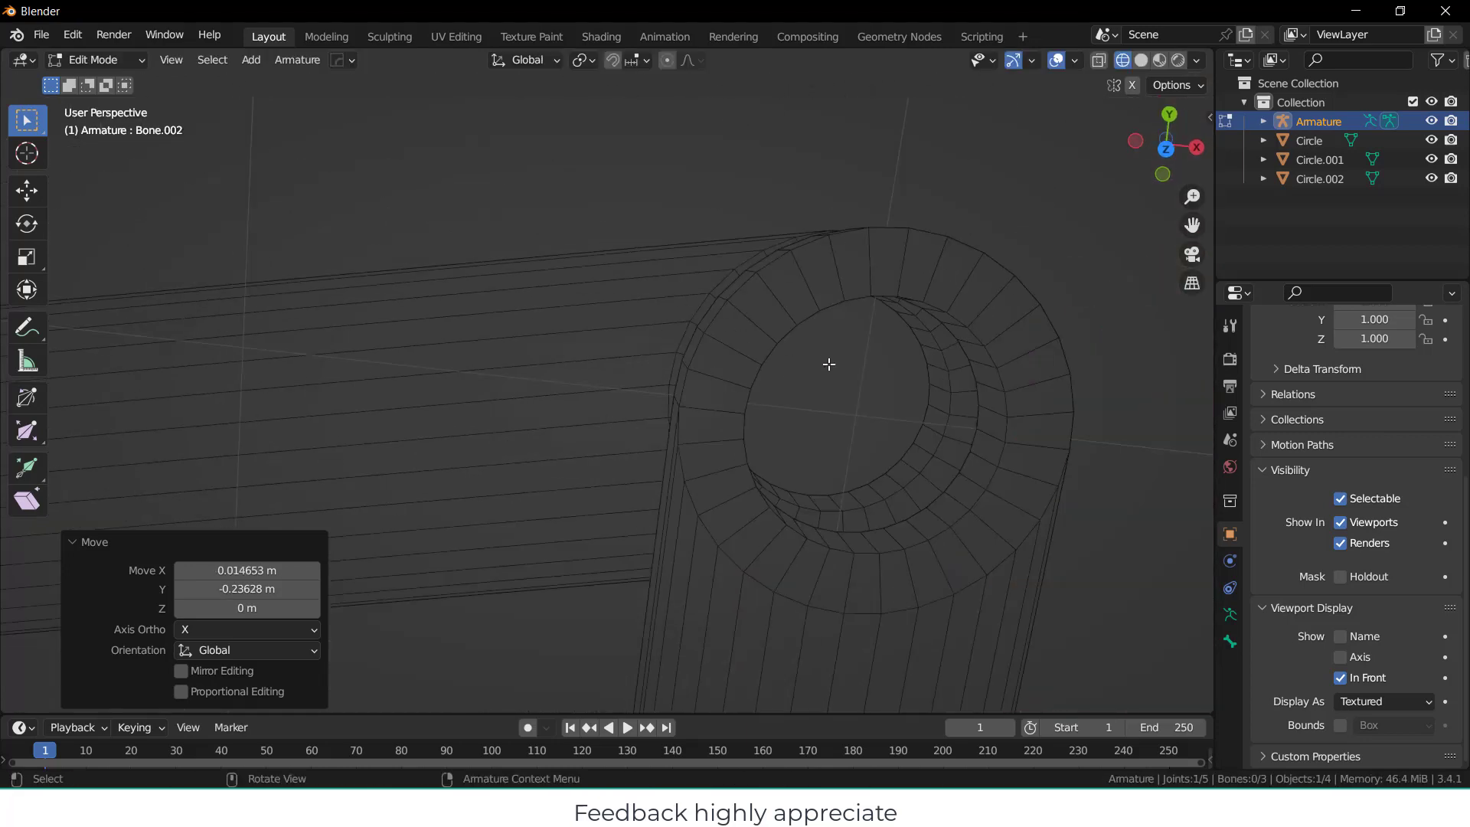
Edit the Circle.001 mesh and snap the 3D cursor to the joint hole's inner ring.
key(Tab)
click(1037, 362)
key(Tab)
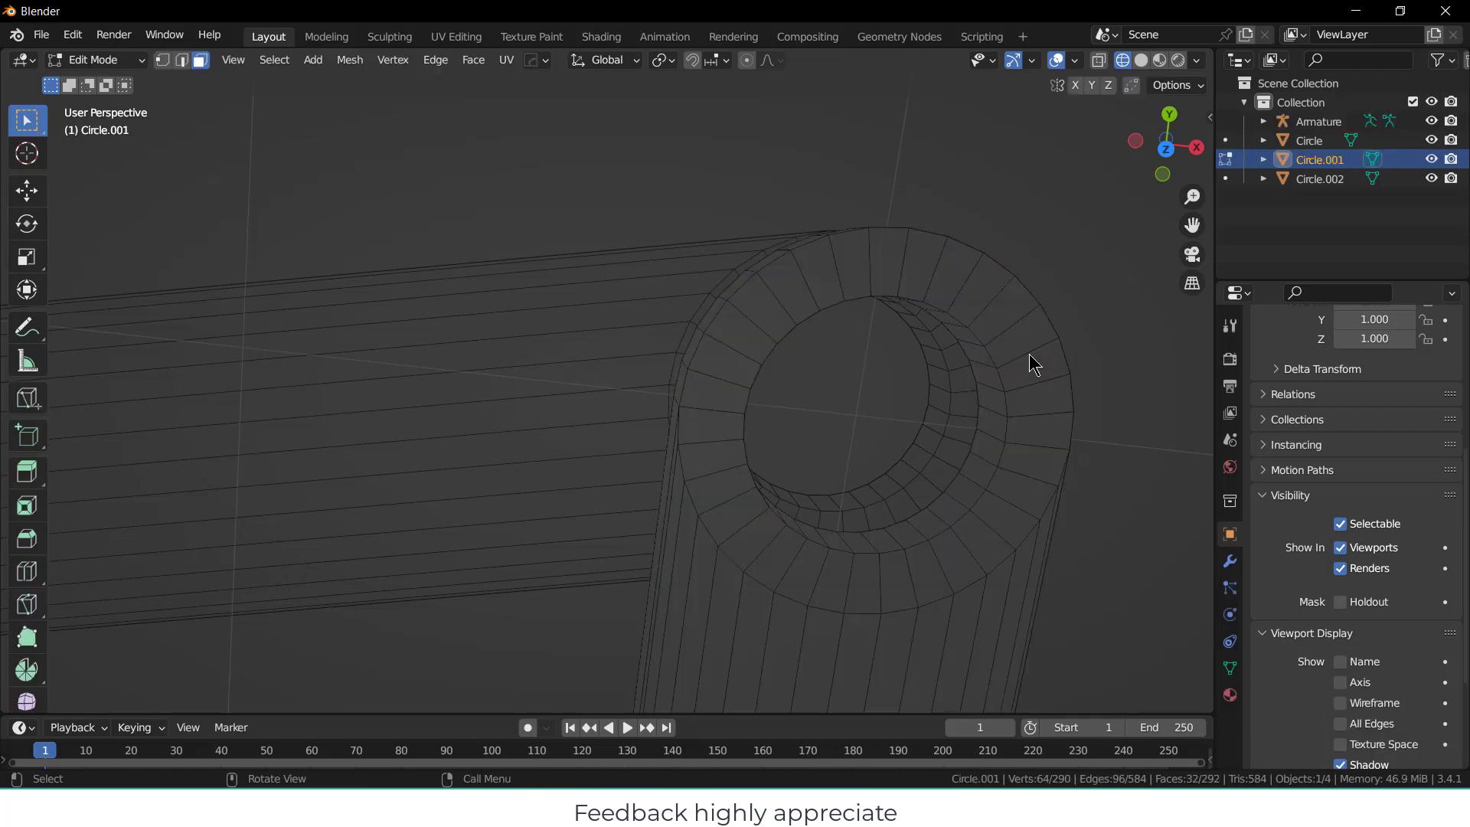
alt+click(995, 388)
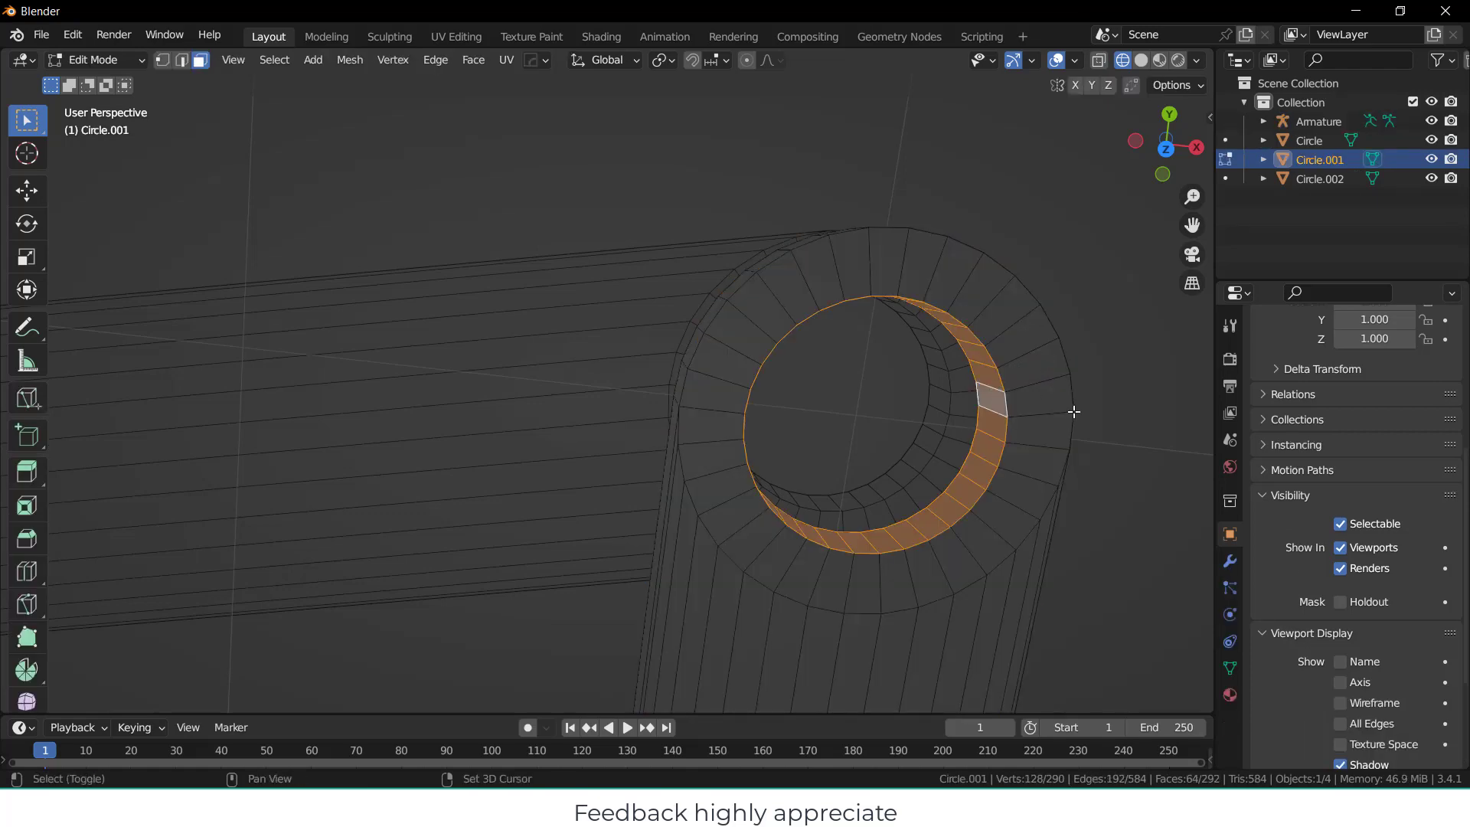
key(shift+s)
click(1062, 513)
scroll(836, 377, down, 6)
scroll(836, 378, up, 3)
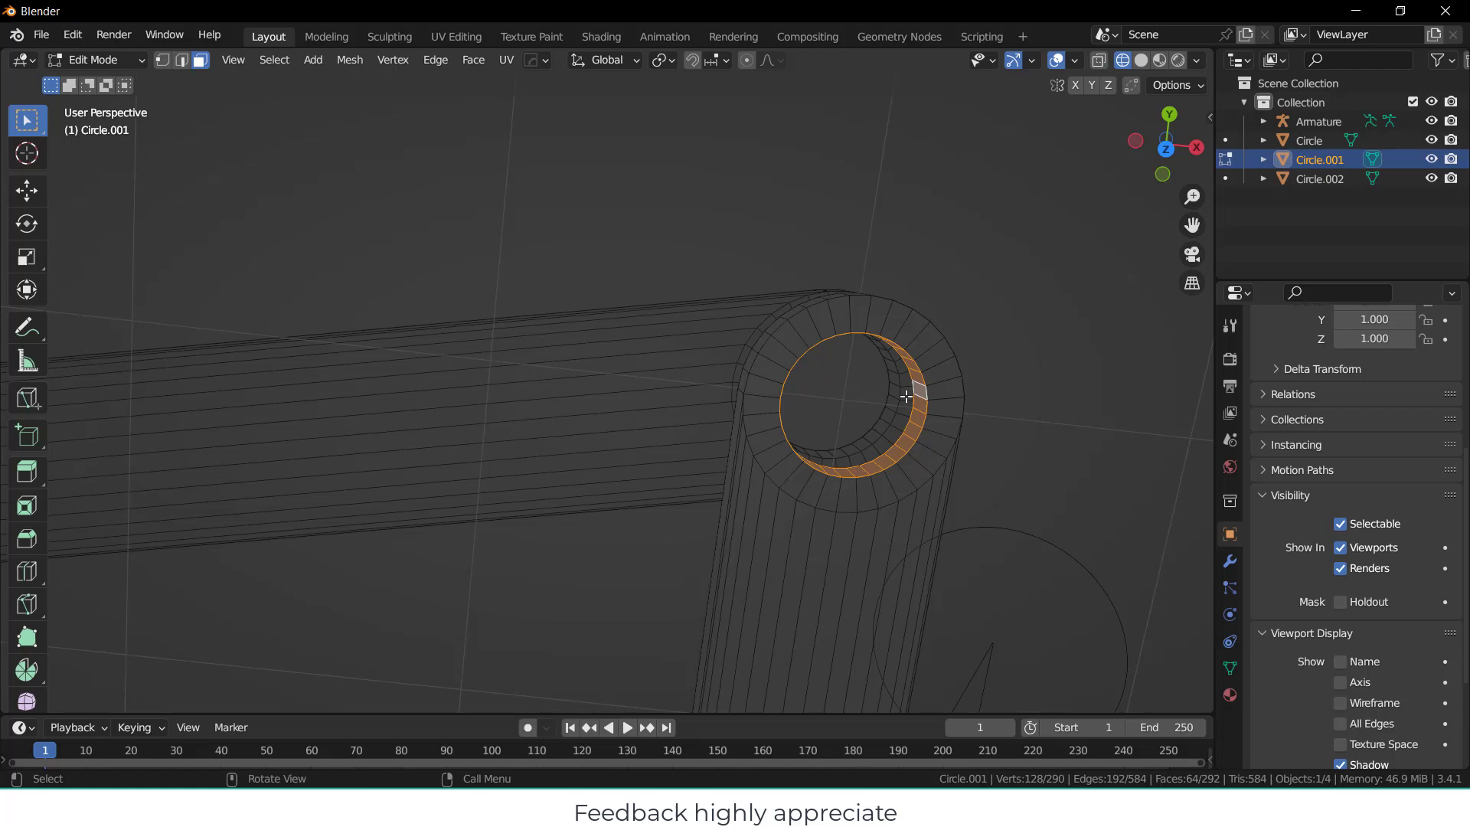
Reselect the hole's inner loop, snap the cursor to its centre, go to top view, and exit Edit Mode.
key(shift+s)
click(906, 499)
mouse_move(902, 446)
middle_down()
mouse_move(853, 443)
mouse_move(918, 433)
middle_up()
key(alt+a)
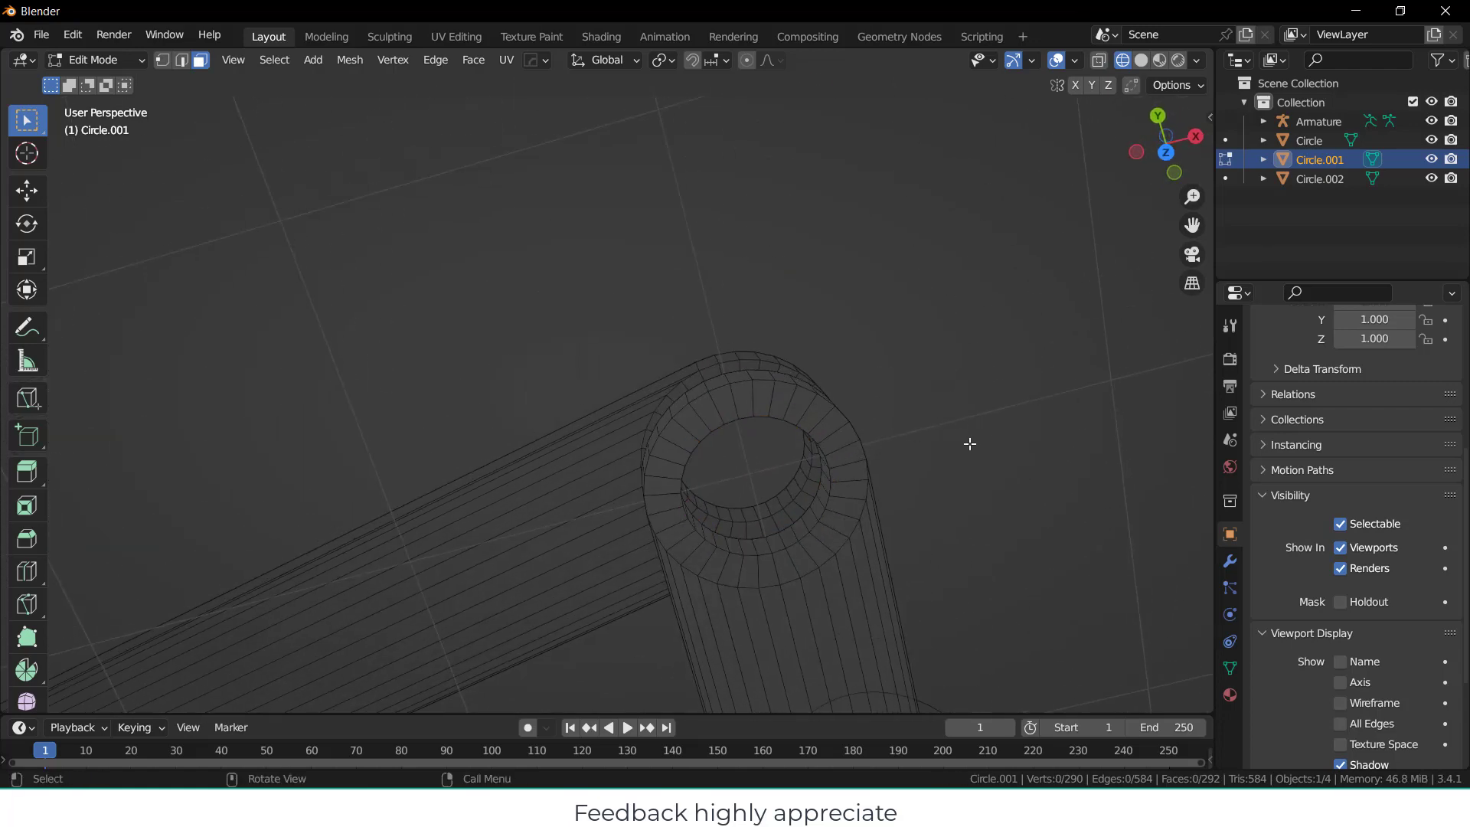
alt+click(818, 503)
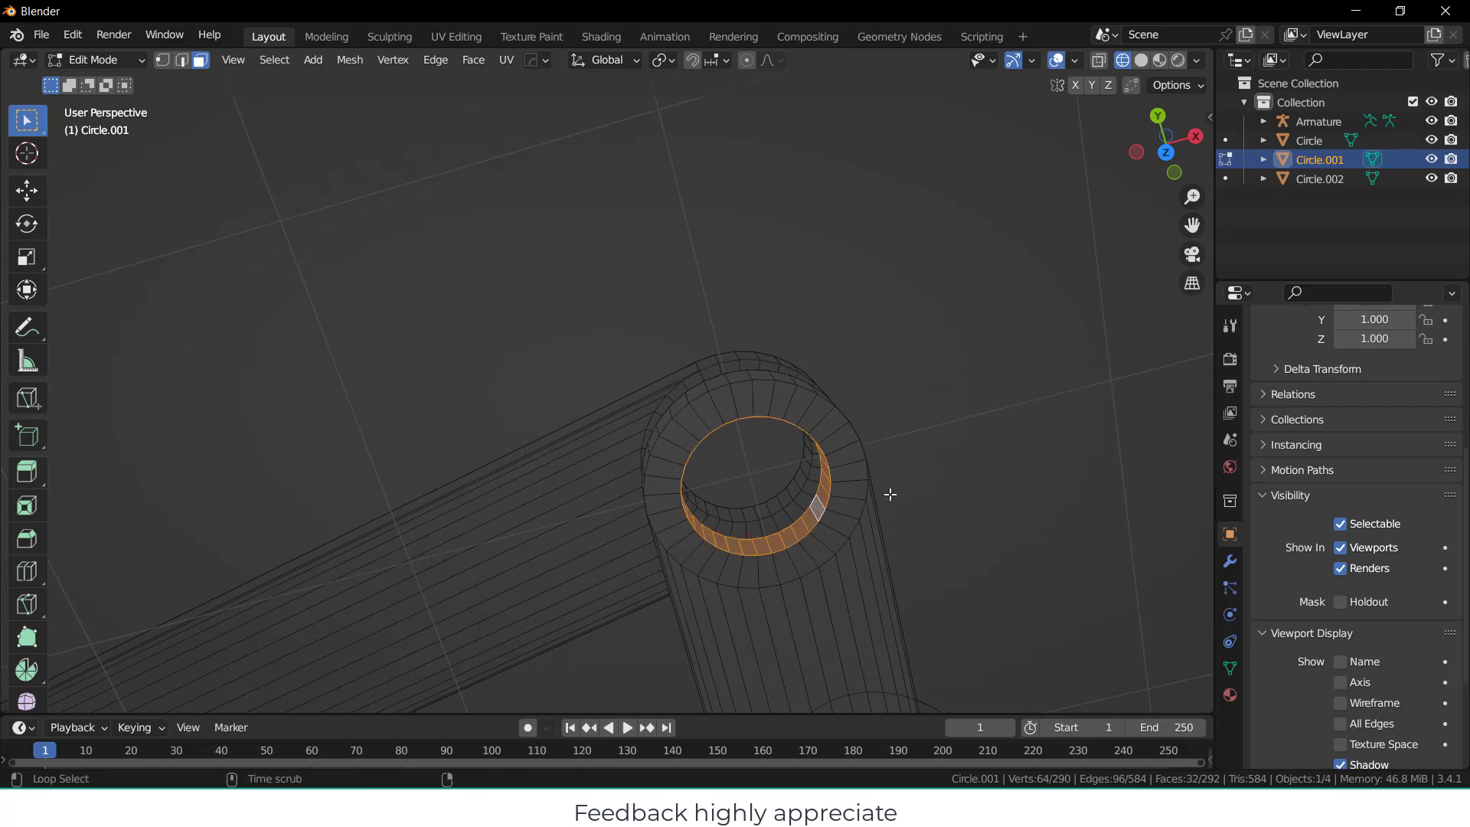
key(shift+s)
click(919, 586)
key(KP_7)
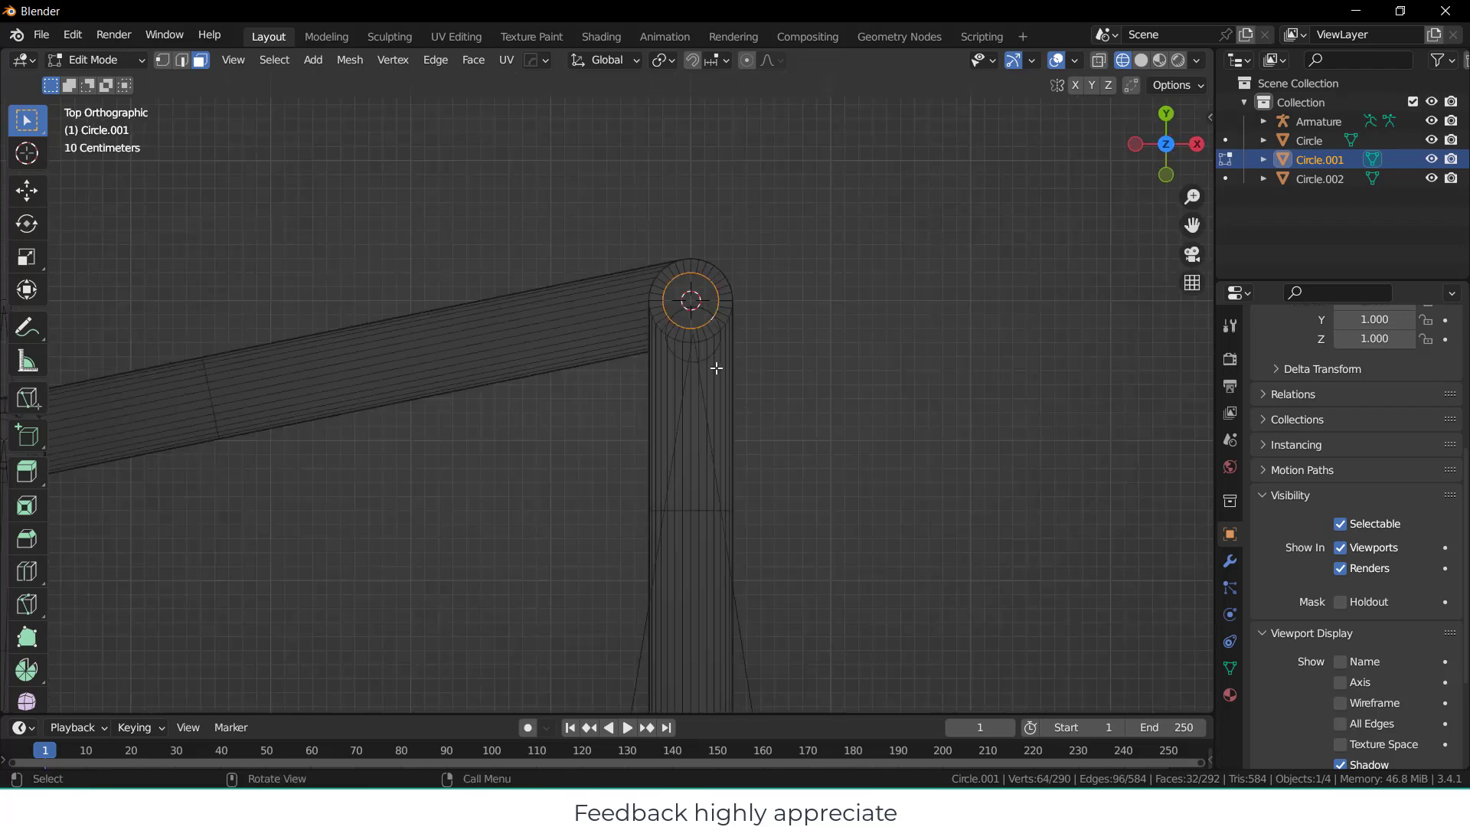
key(Tab)
In armature Edit Mode, snap Bone.002's upper end to the 3D cursor.
click(743, 643)
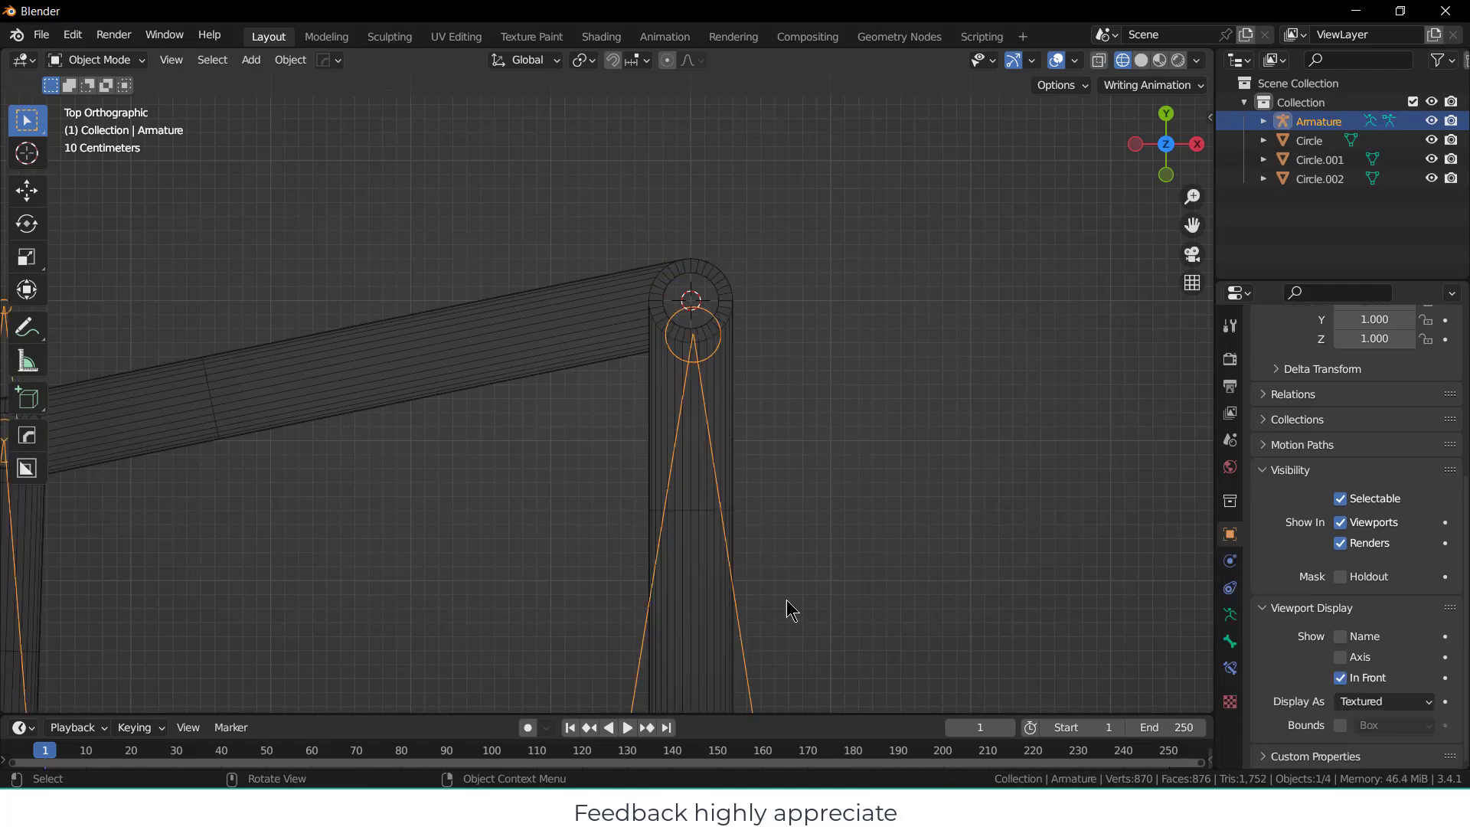
key(Tab)
key(shift+s)
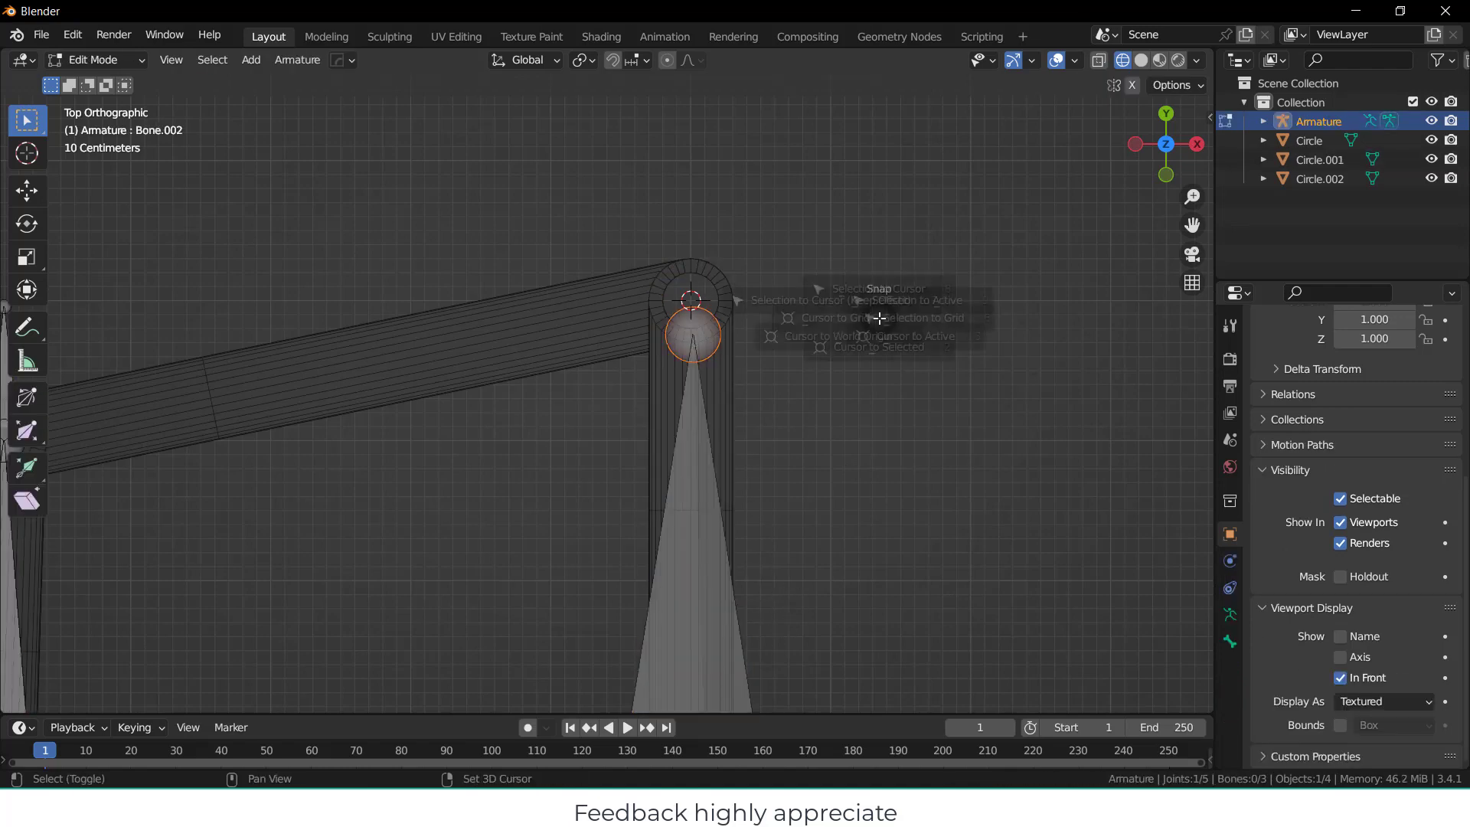
click(907, 208)
scroll(817, 309, down, 3)
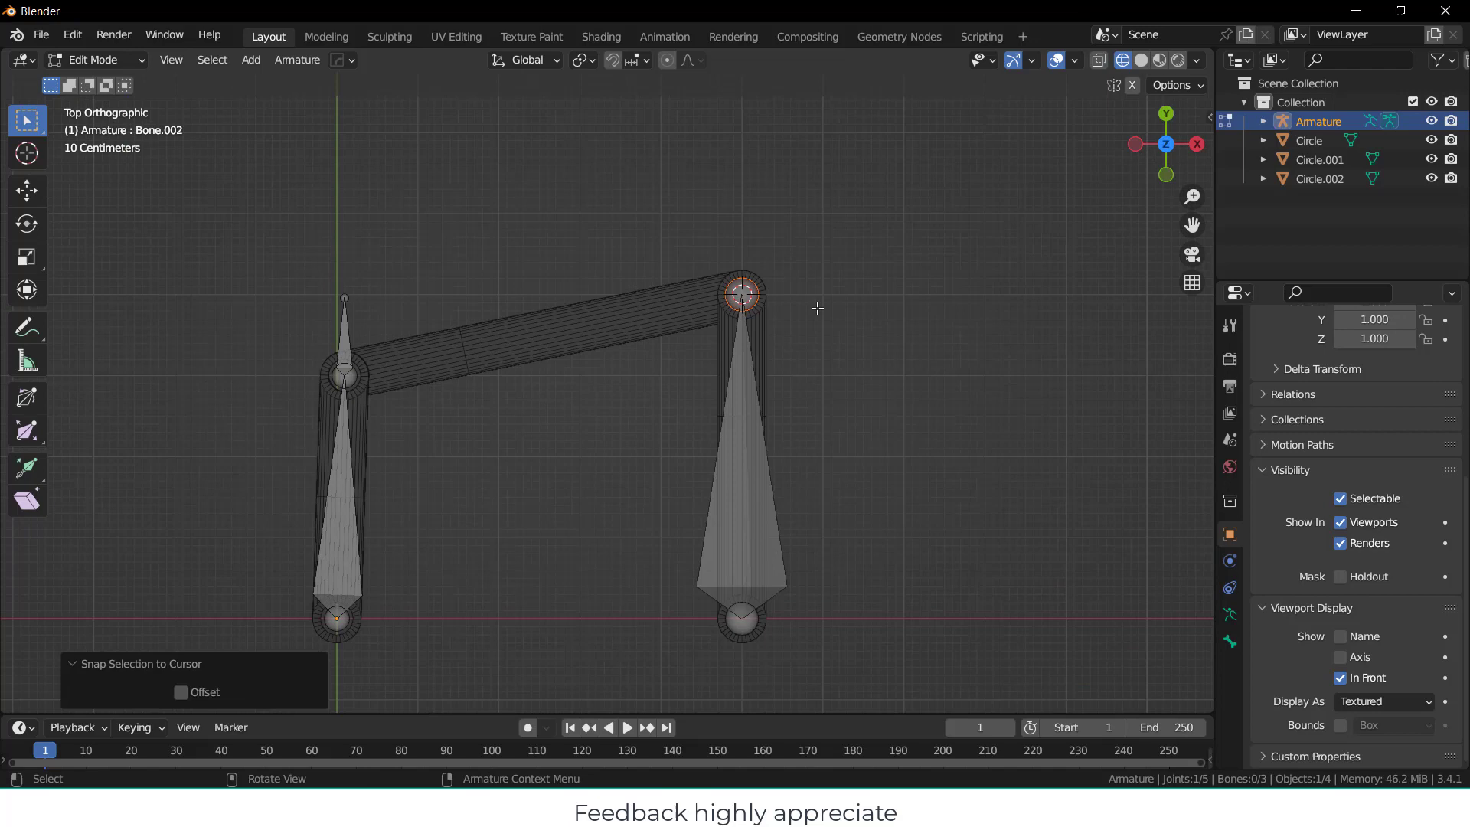
shift+middle_drag(792, 327, 827, 348)
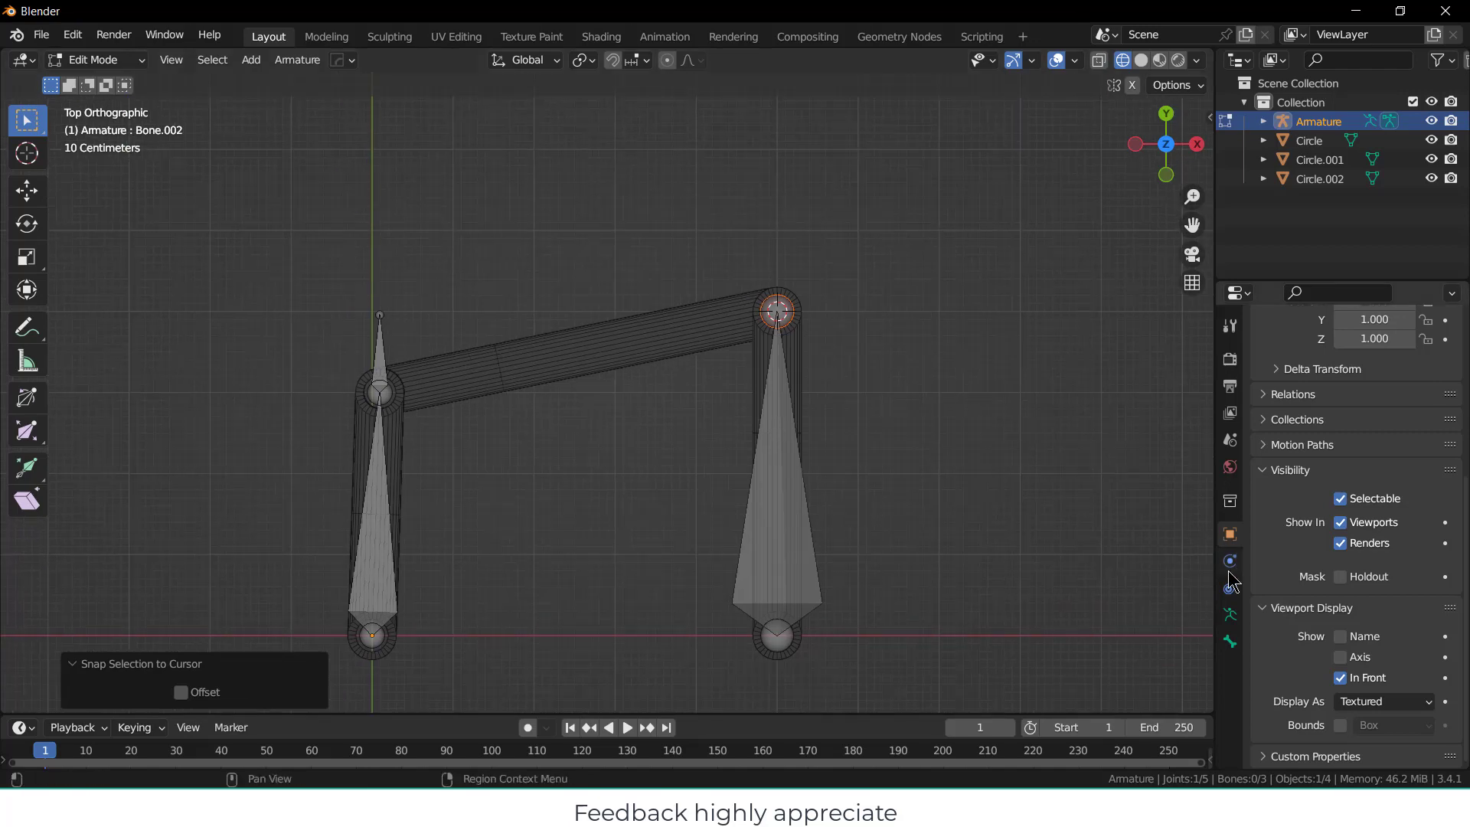
Set the bone's Roll to 0 in Bone properties.
click(1229, 642)
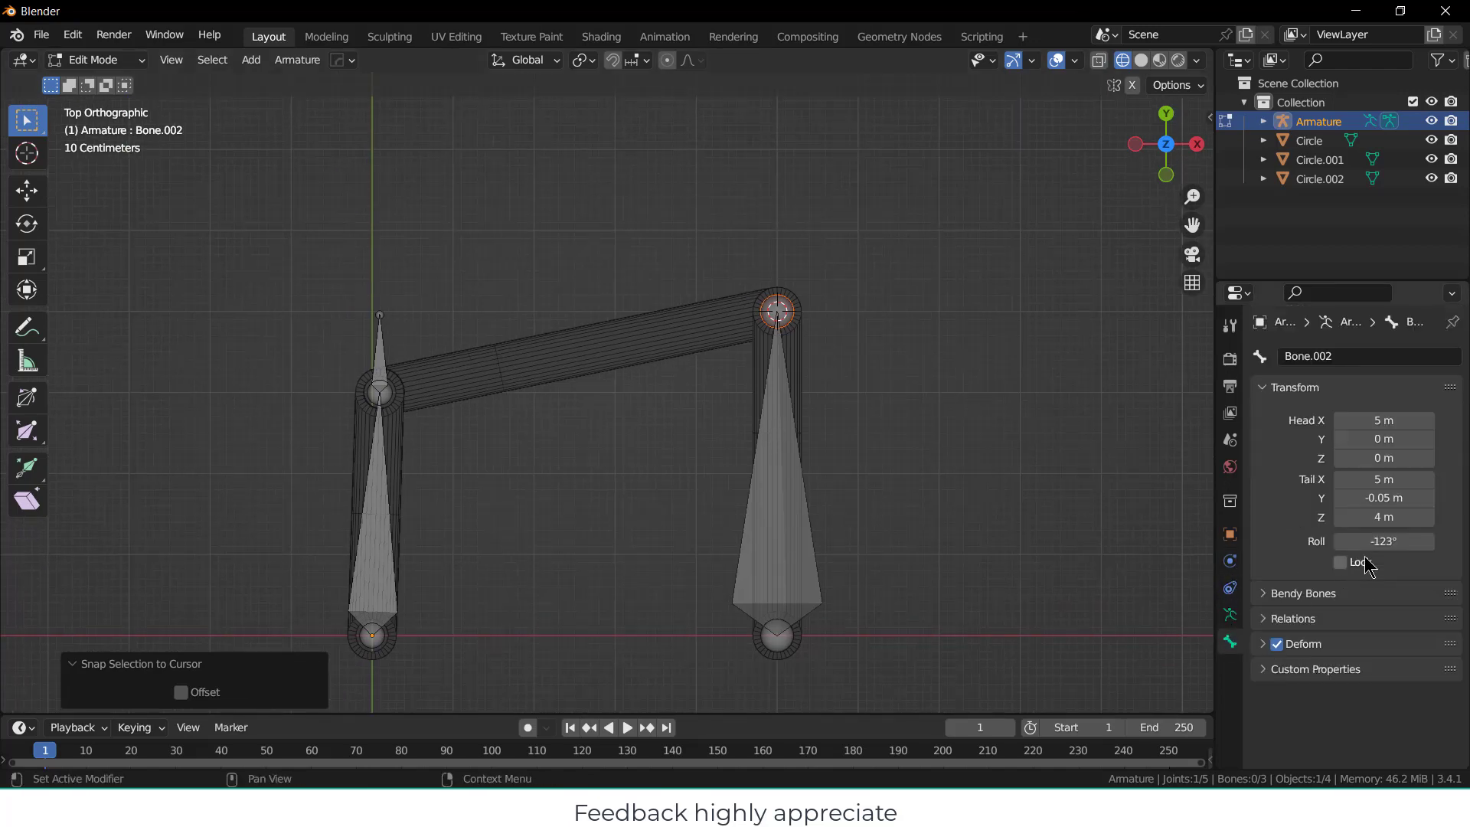
click(1383, 541)
text(0)
key(Return)
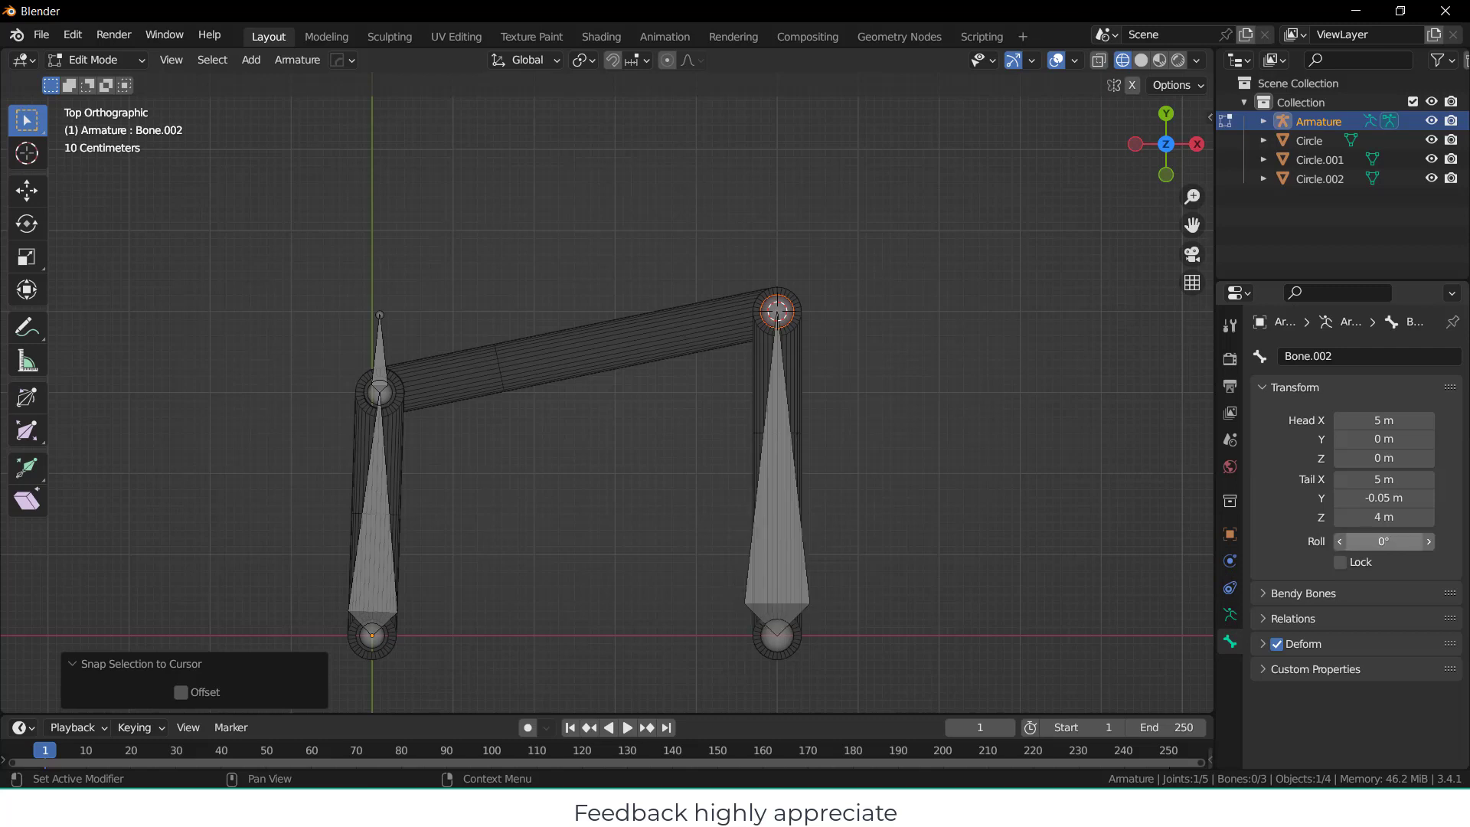
scroll(759, 315, up, 2)
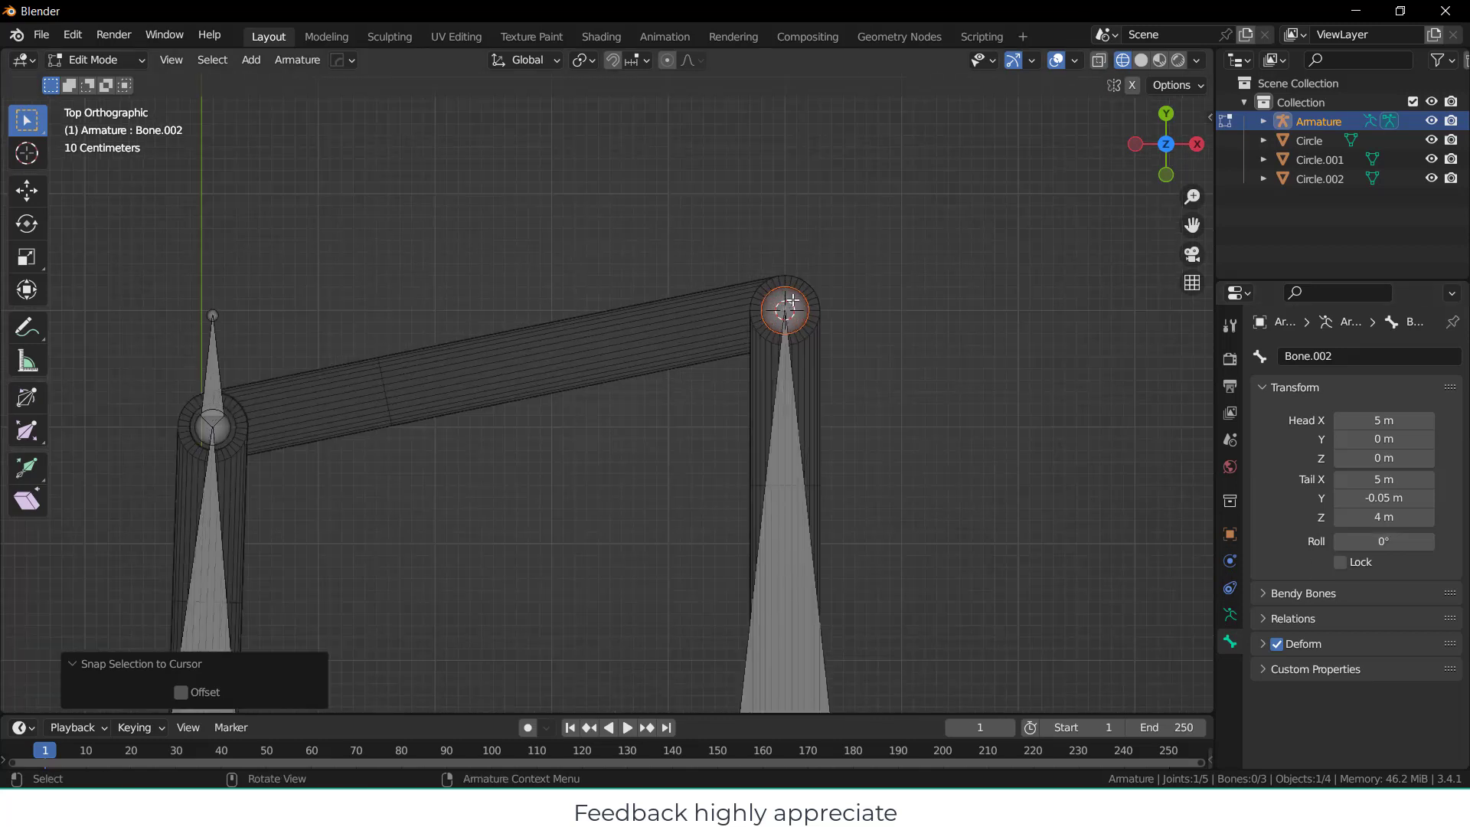
Extrude a new bone leftward from the right bone's upper joint.
click(840, 308)
key(e)
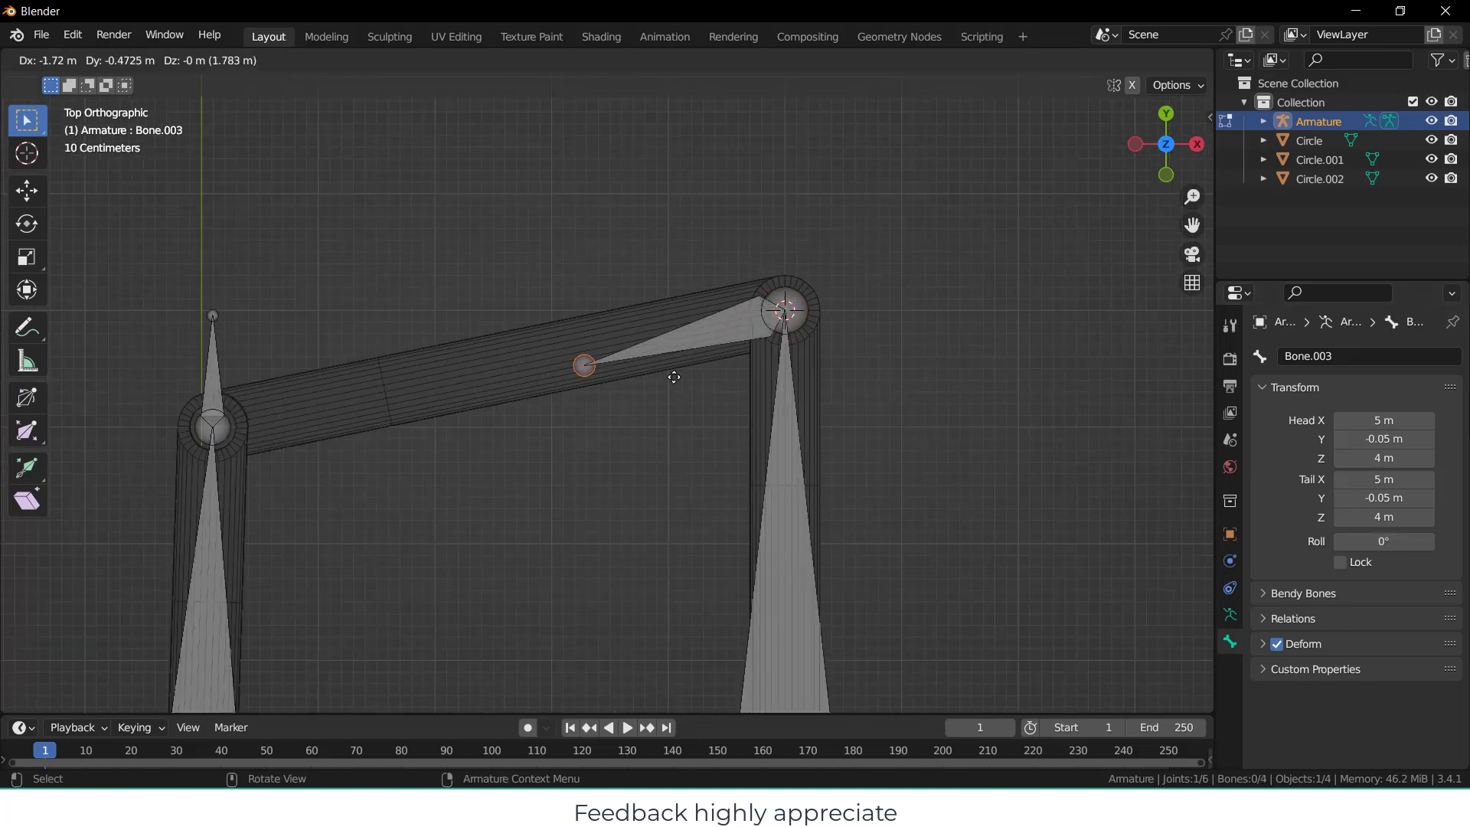
click(389, 389)
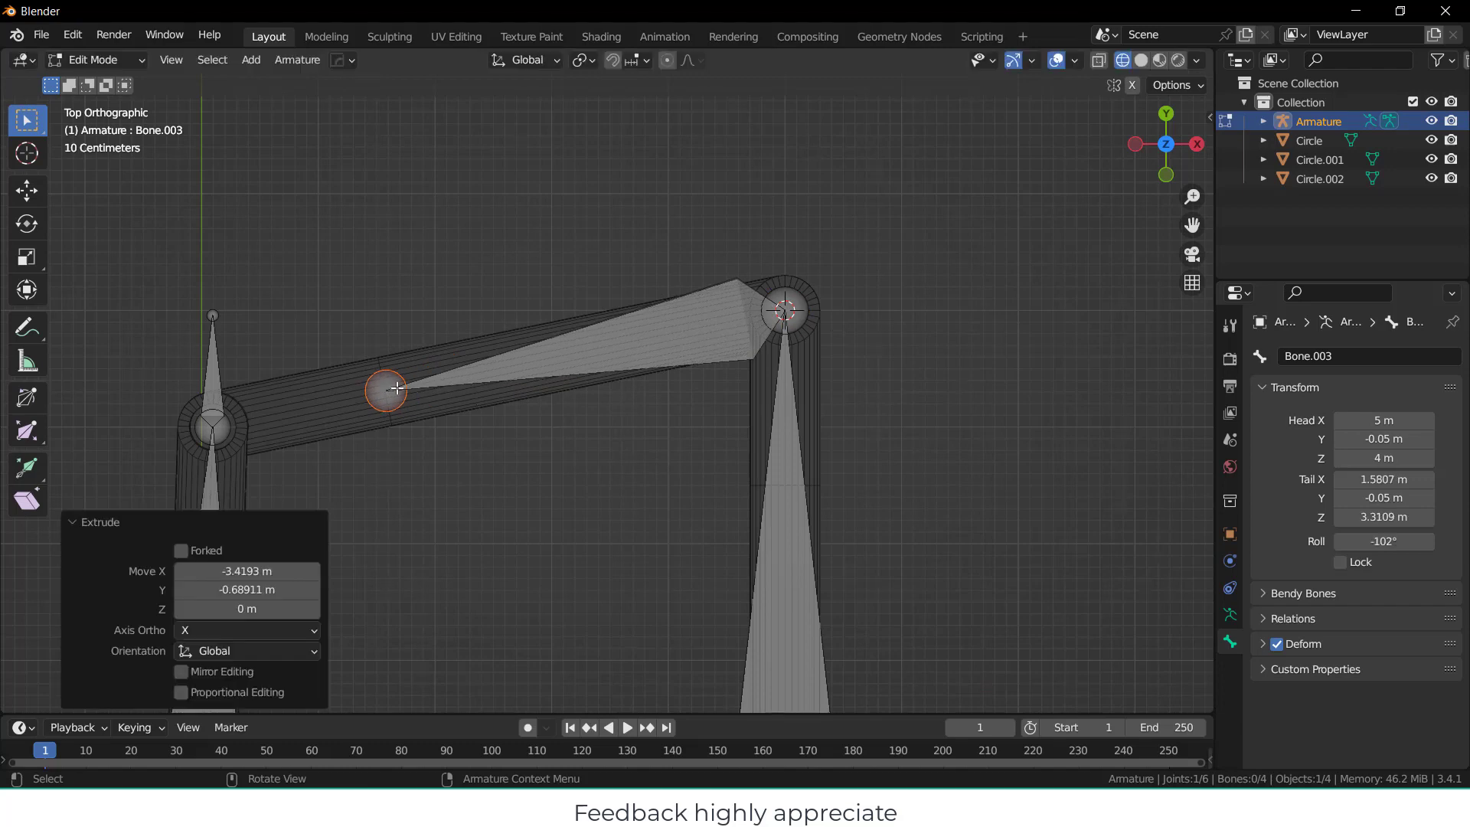
shift+middle_drag(393, 499, 827, 483)
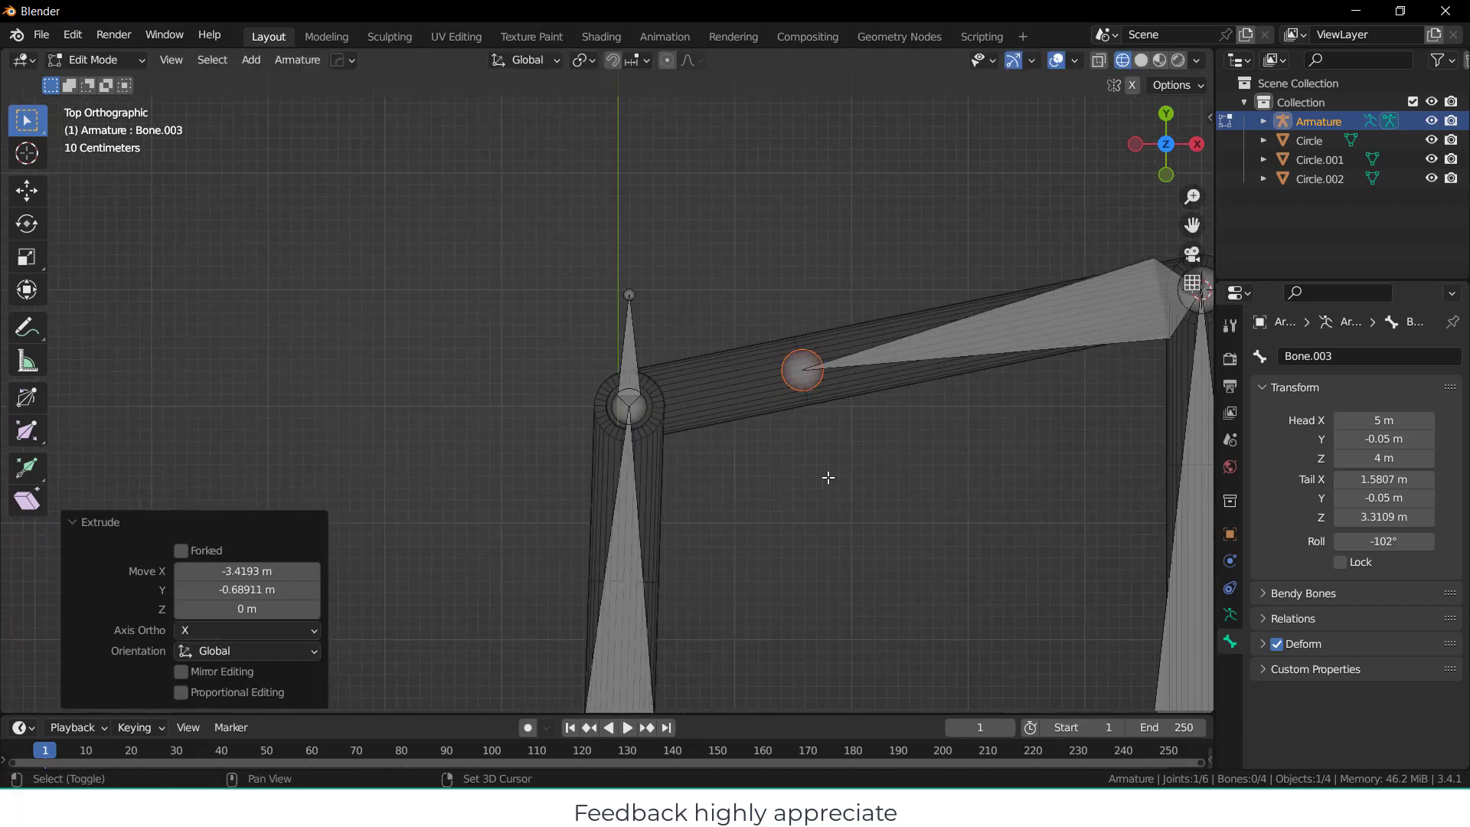
Snap the cursor to the left upper joint and snap the new bone's end onto it.
click(635, 412)
key(shift+s)
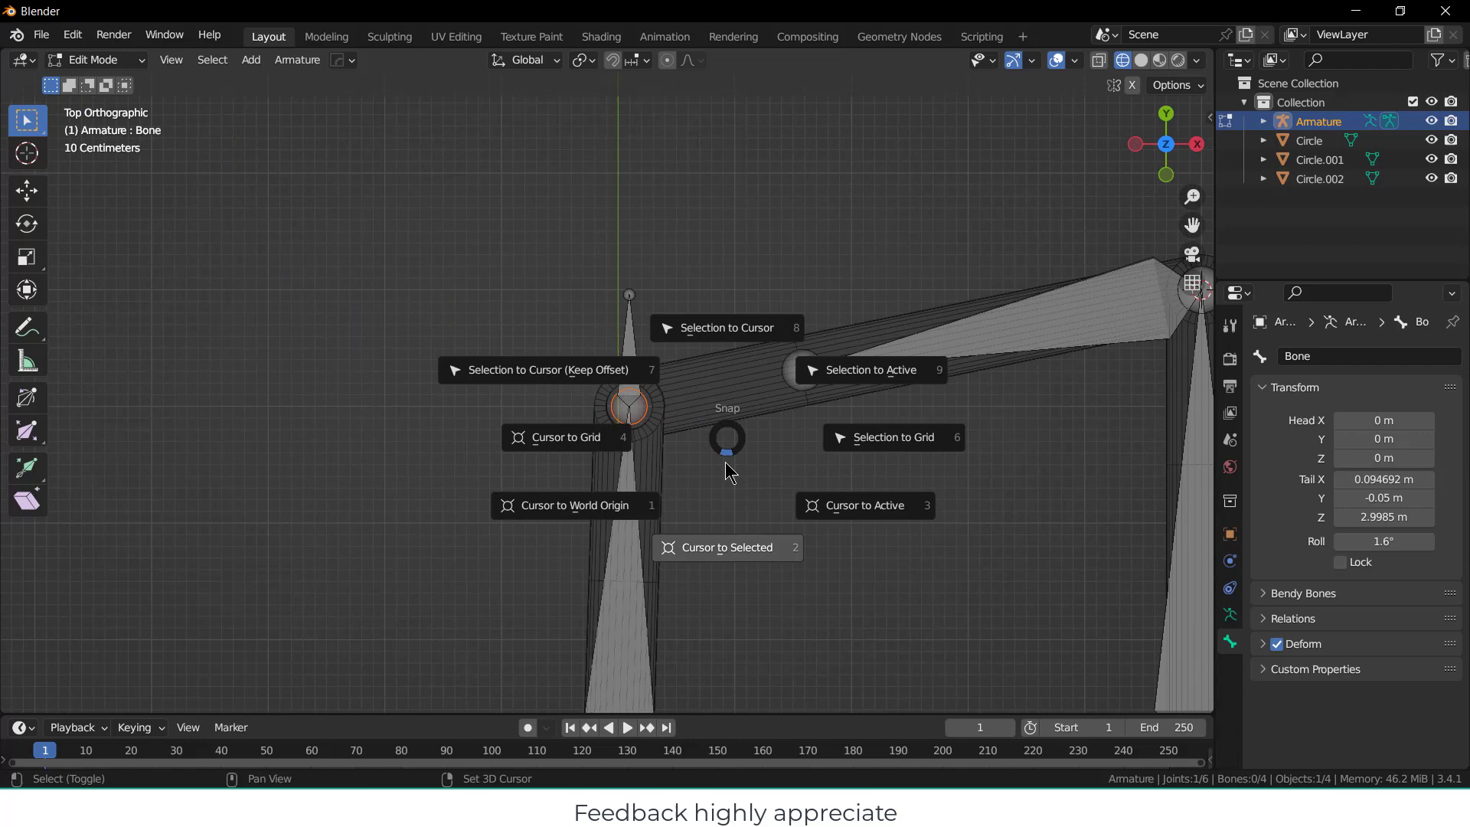
click(726, 548)
click(808, 370)
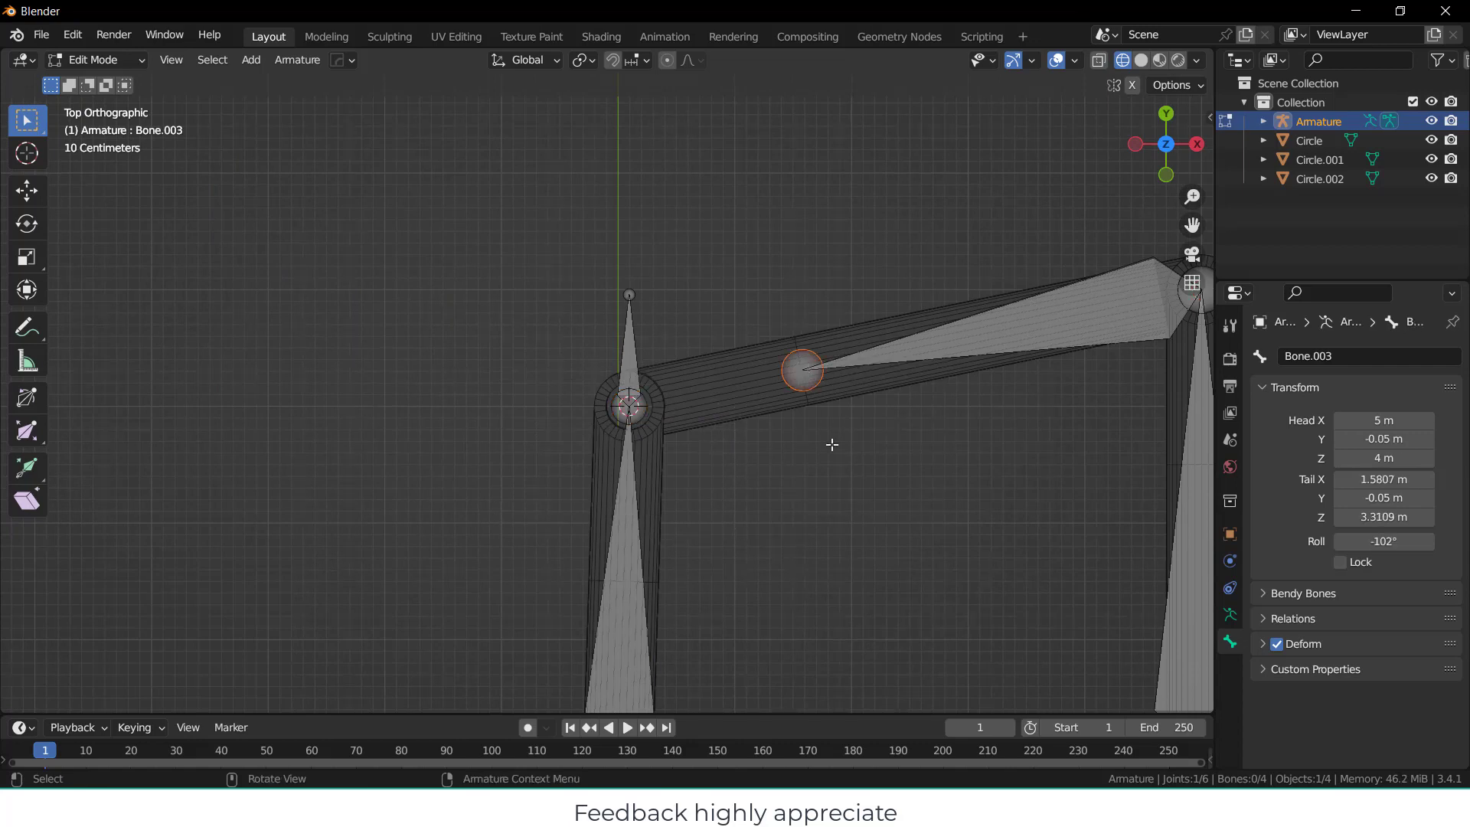
key(shift+s)
click(882, 394)
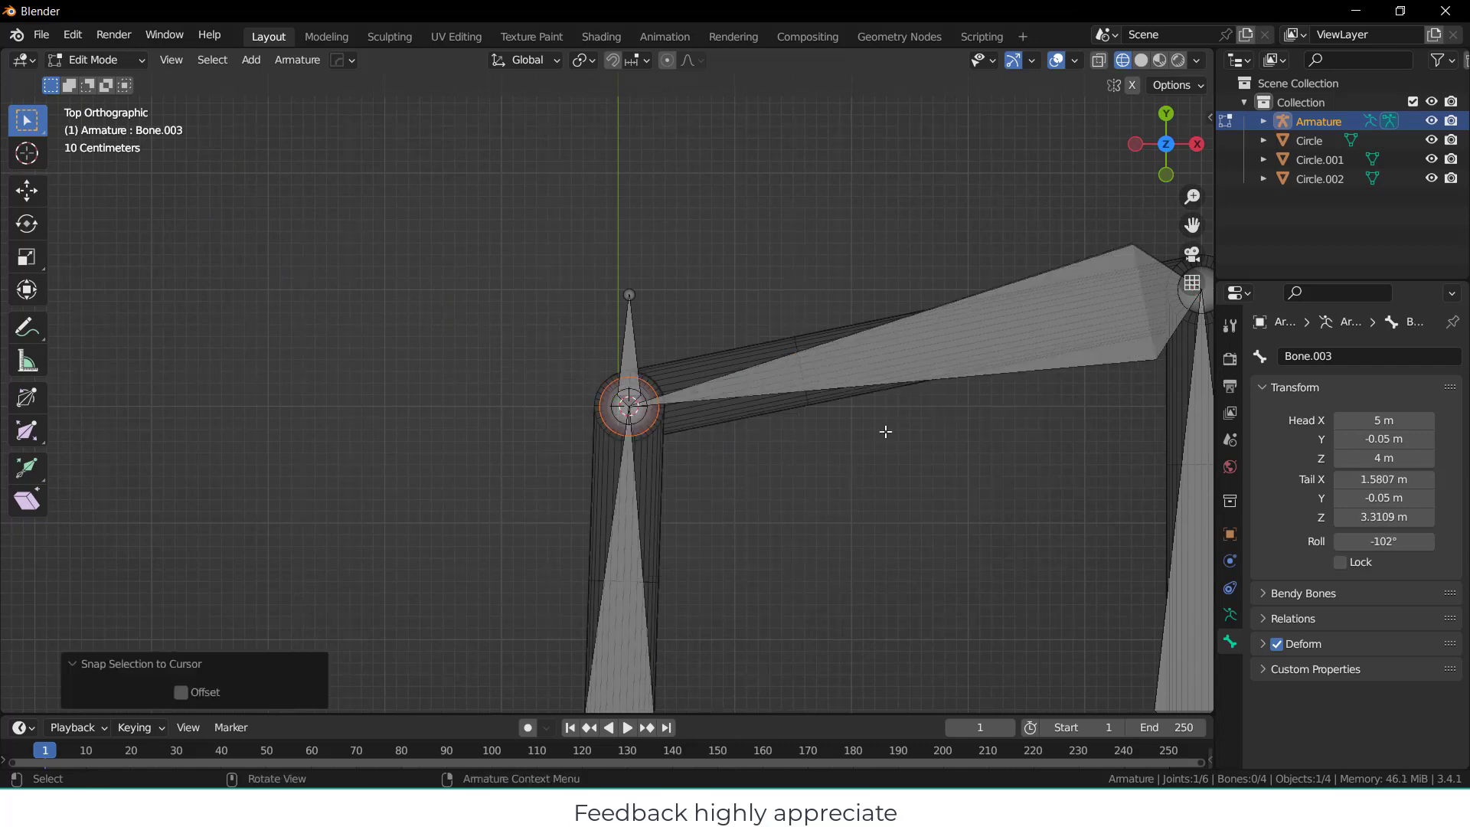
click(900, 470)
scroll(901, 471, down, 2)
shift+middle_drag(901, 471, 502, 400)
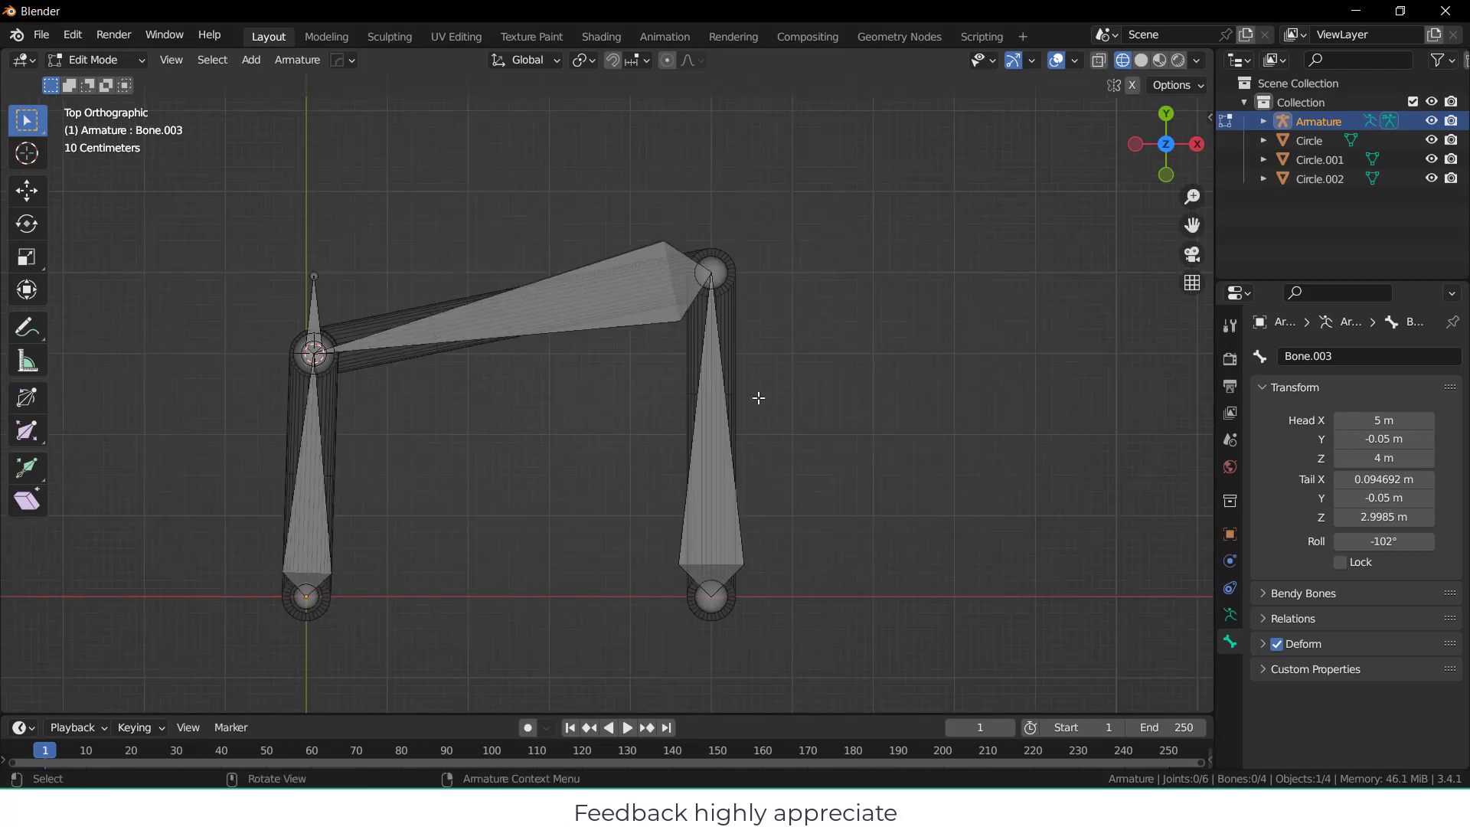
In Pose Mode, add IK to the long connecting bone targeting the small upper bone.
click(127, 64)
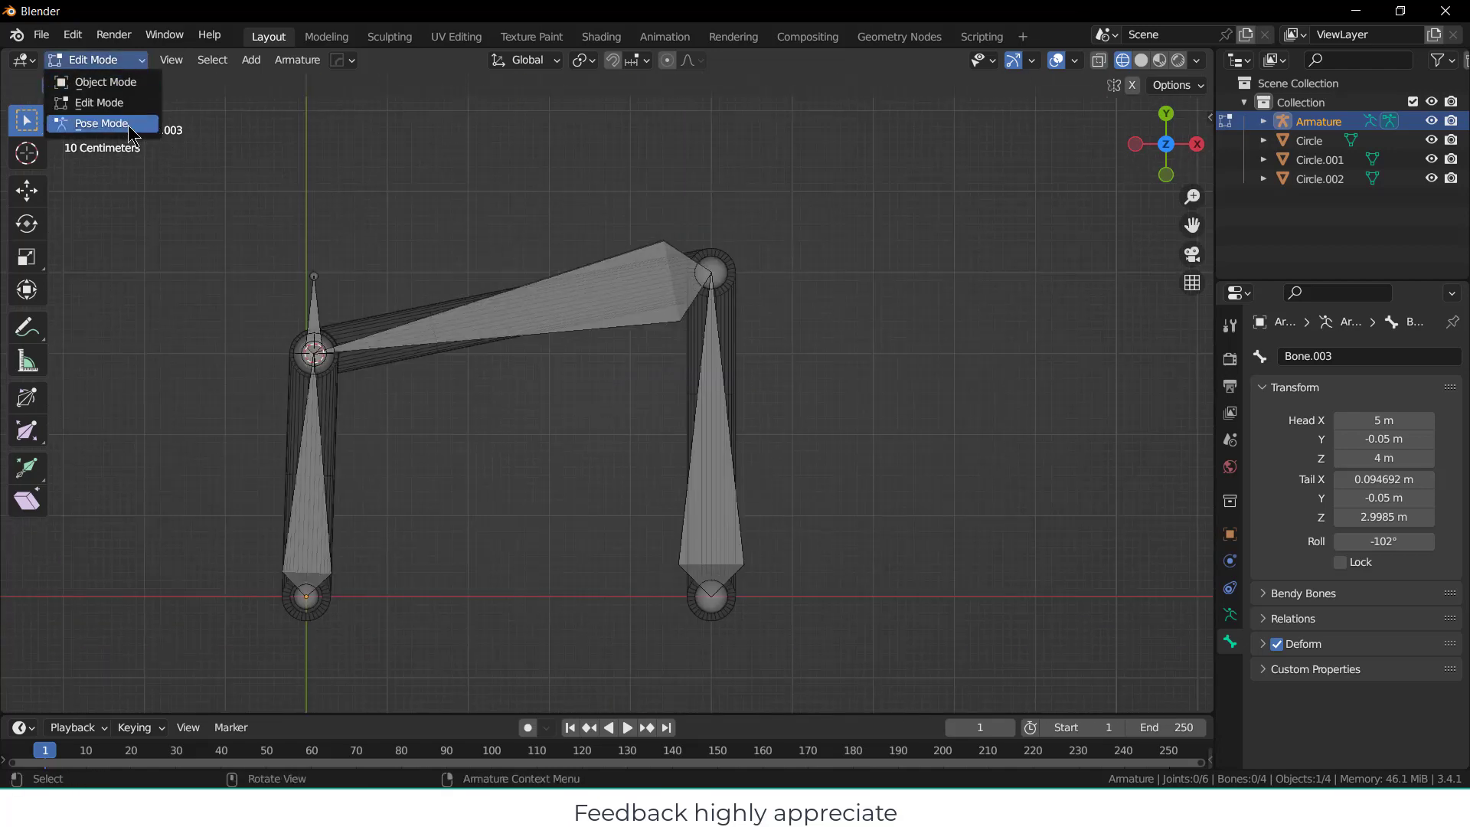
click(140, 126)
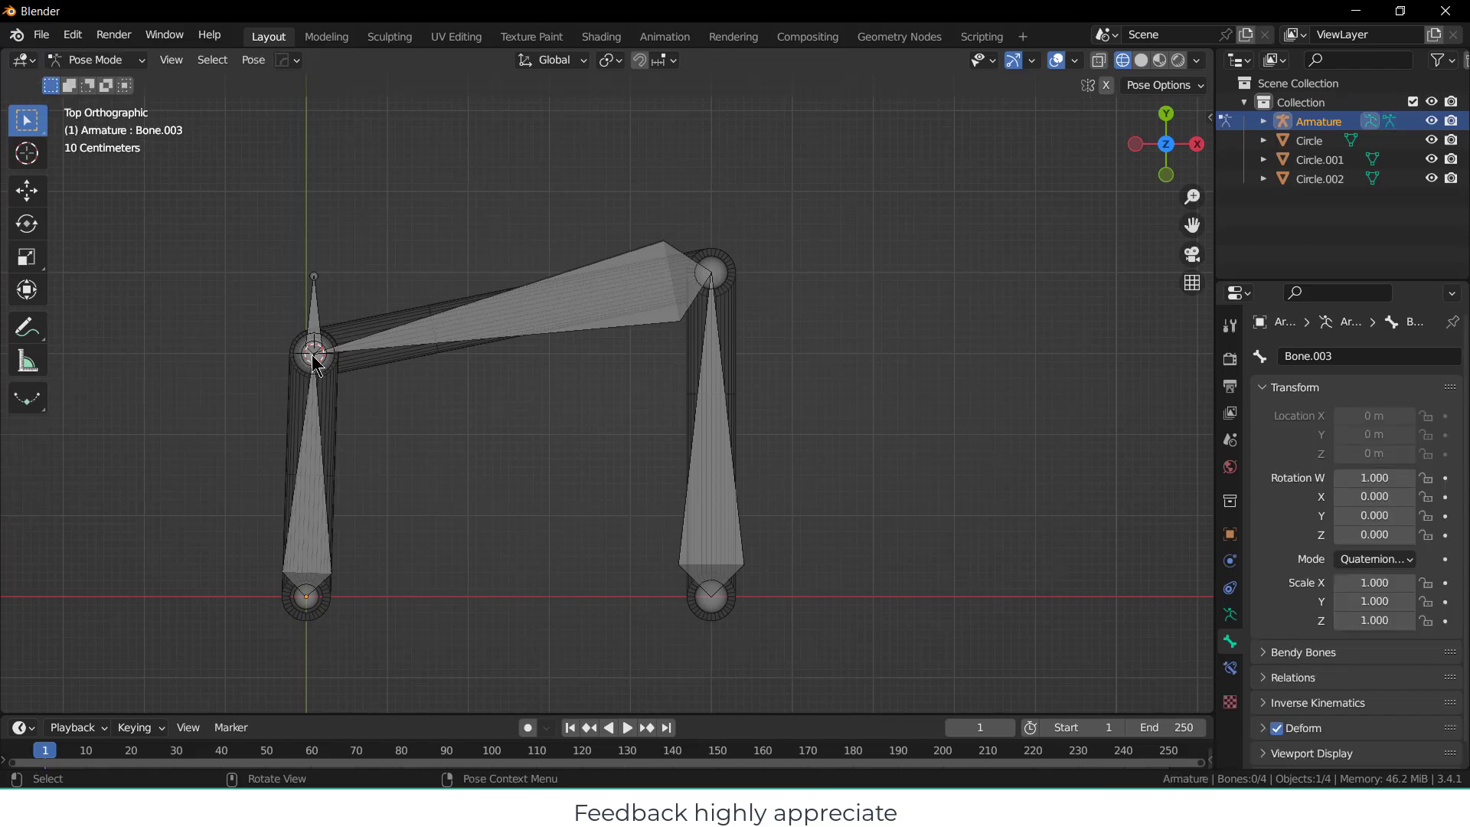
click(319, 310)
shift+click(449, 327)
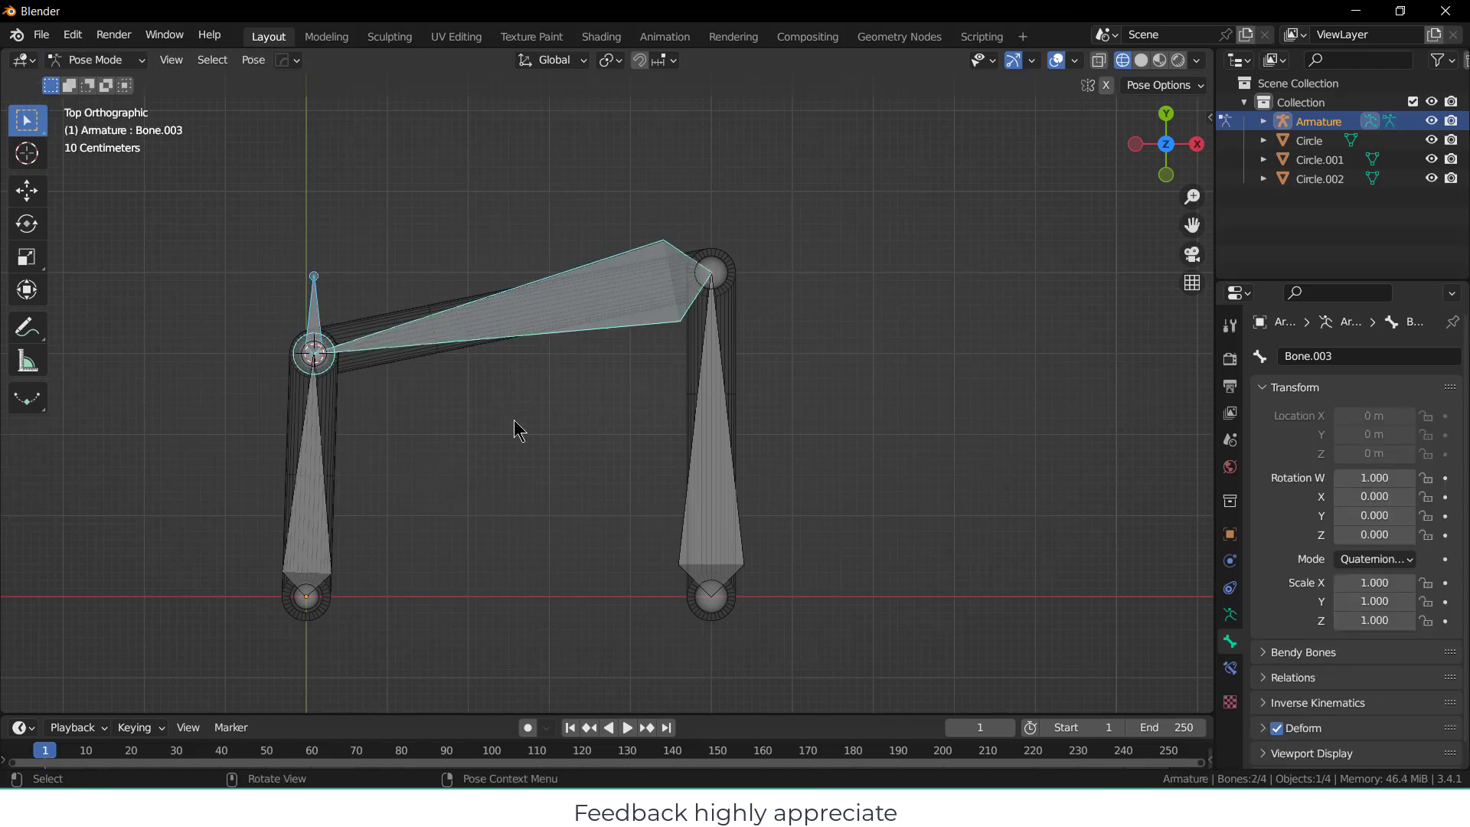
key(shift+i)
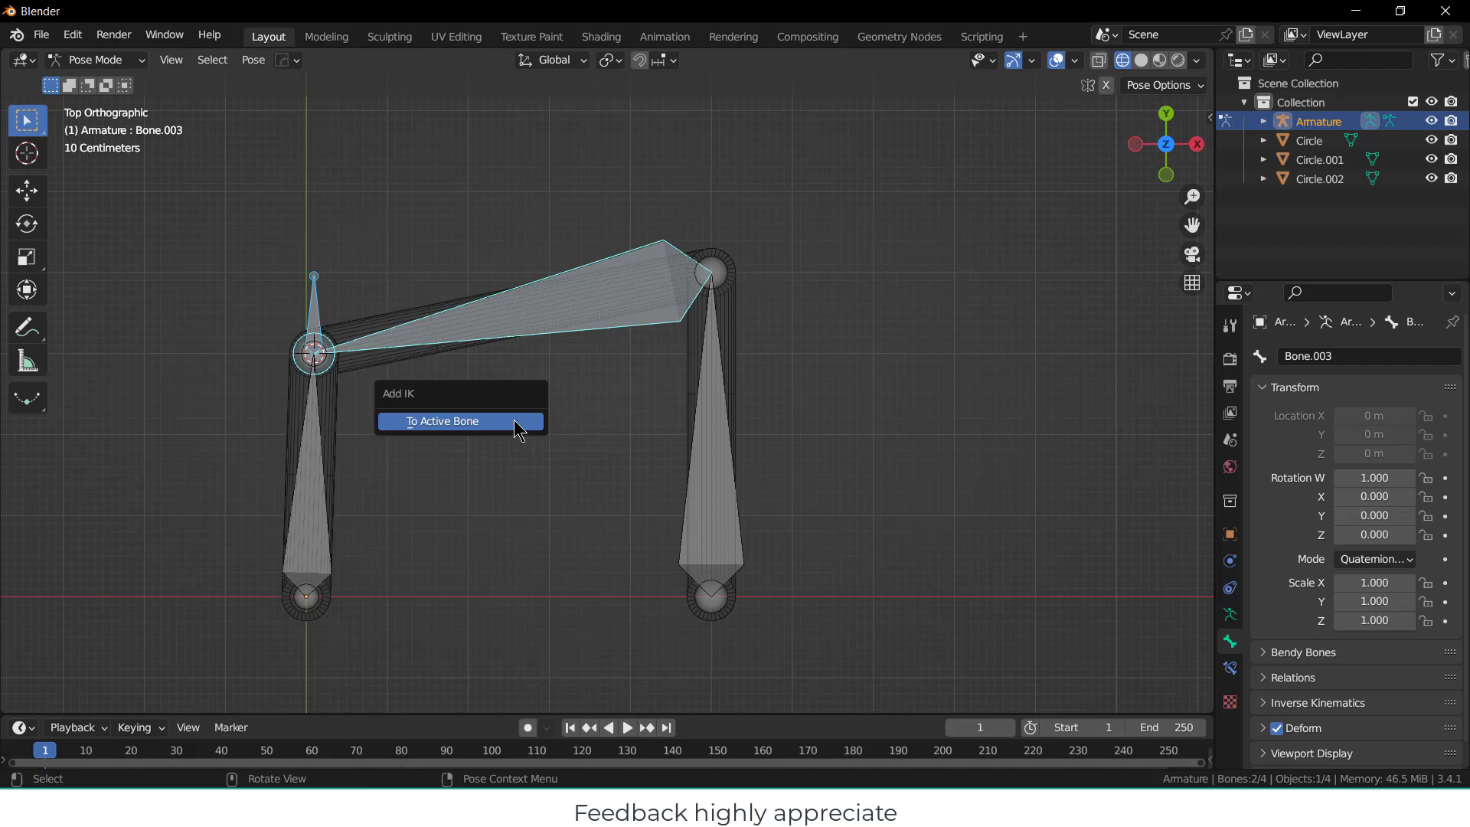
click(519, 423)
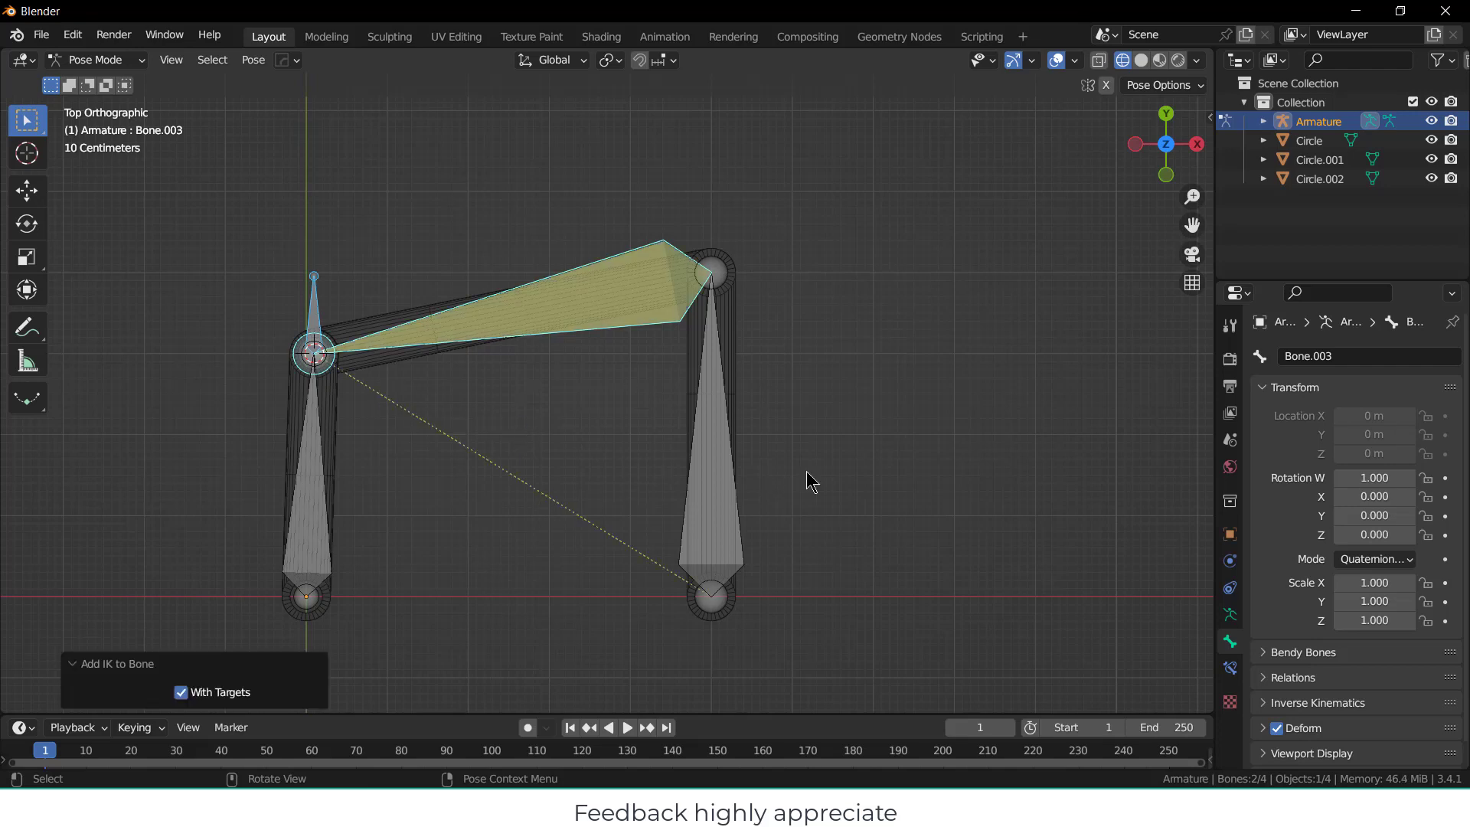
Test-rotate the lower-left crank bone, cancel, and return to top view.
click(313, 538)
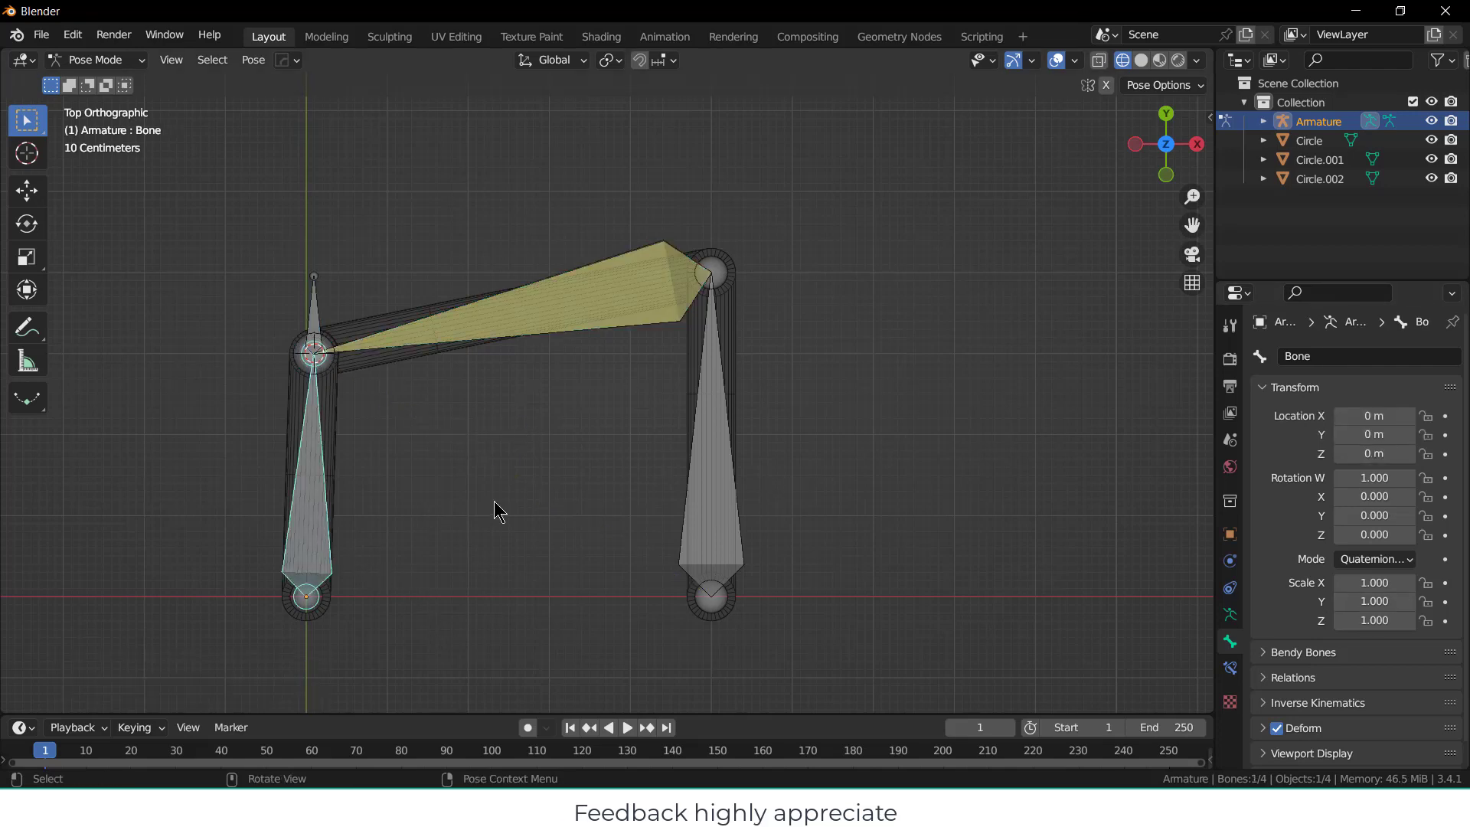
key(r)
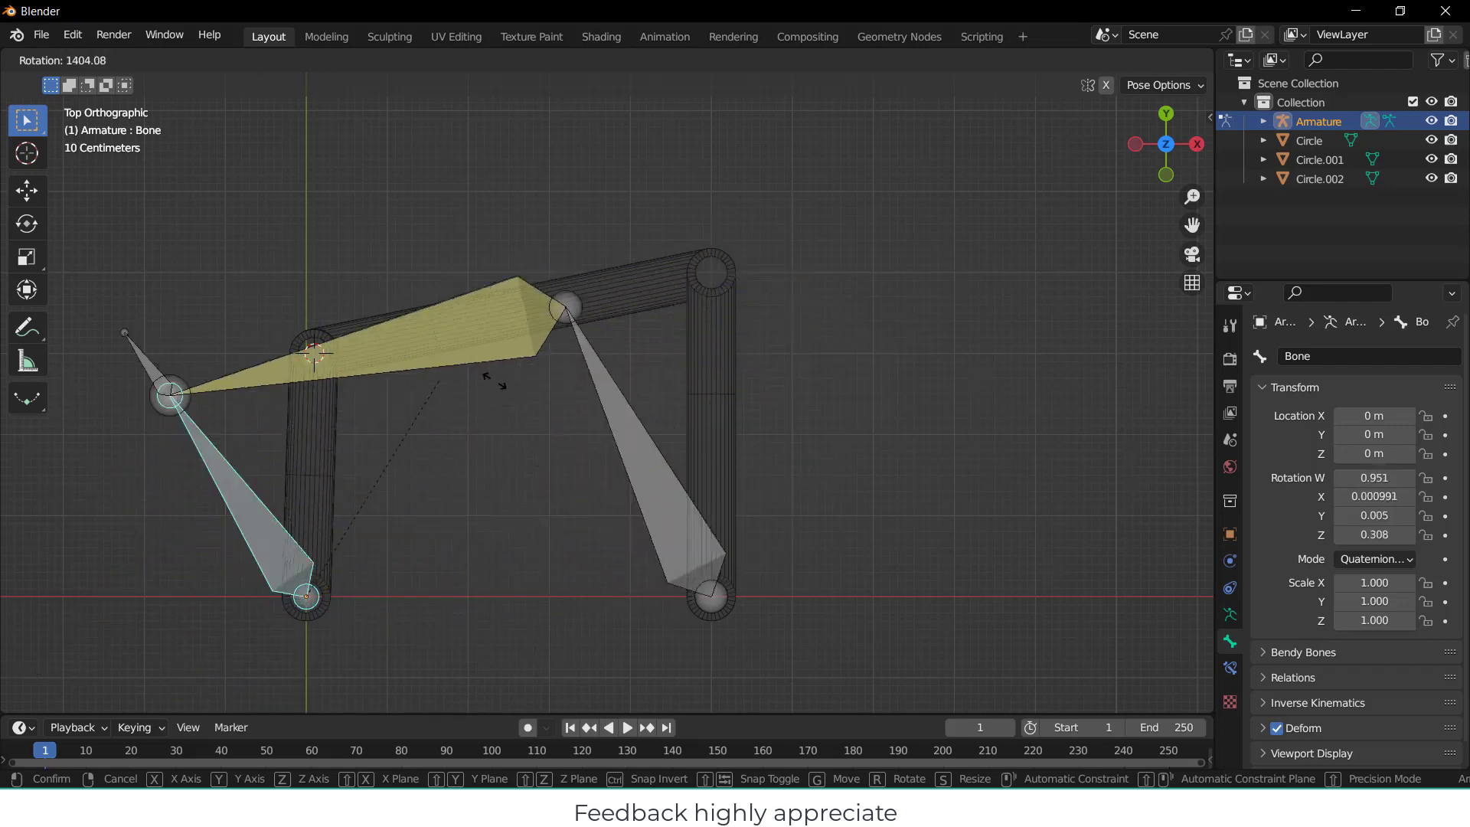
key(Escape)
middle_drag(439, 357, 479, 423)
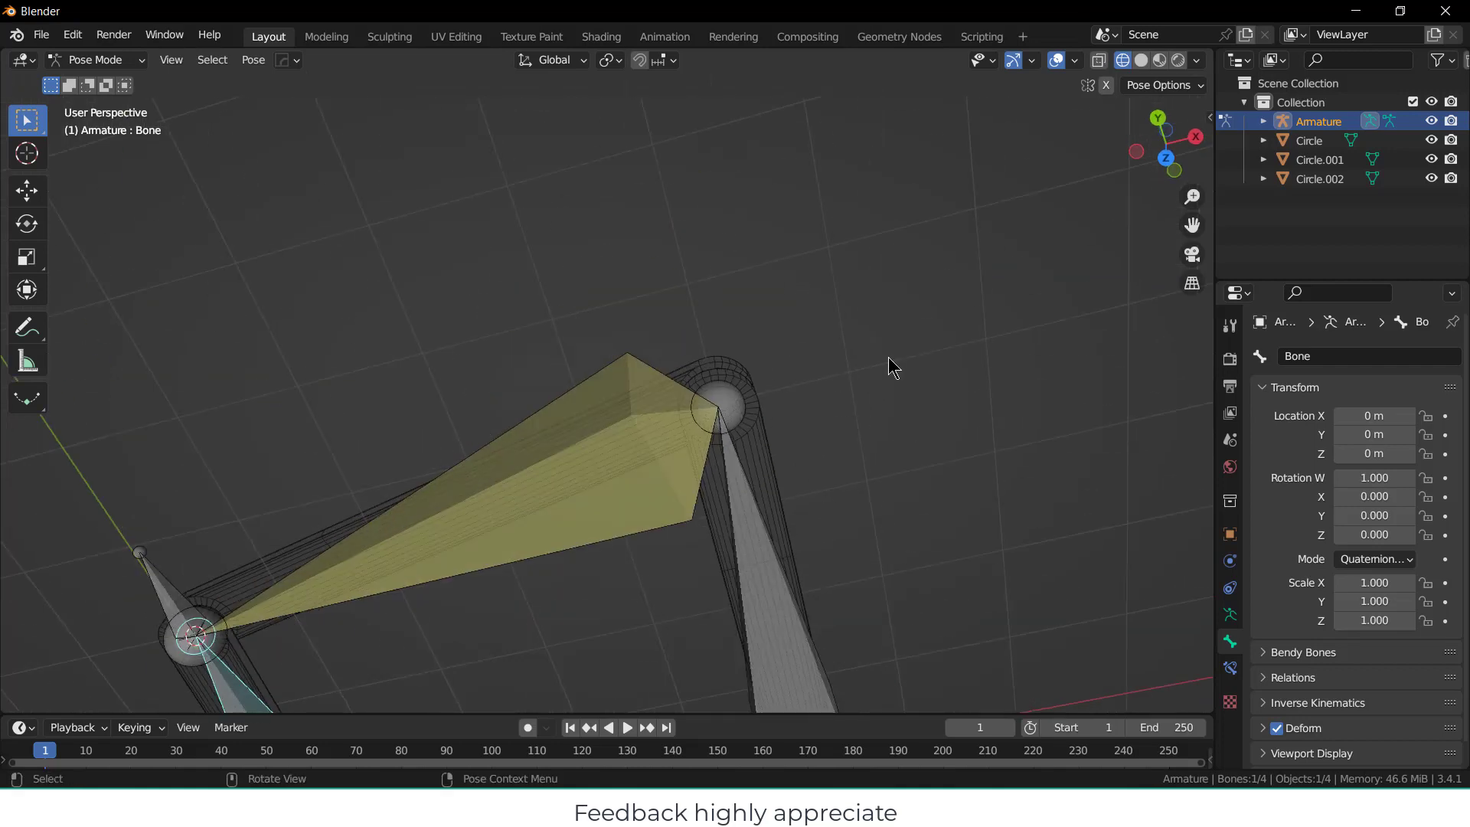
key(KP_7)
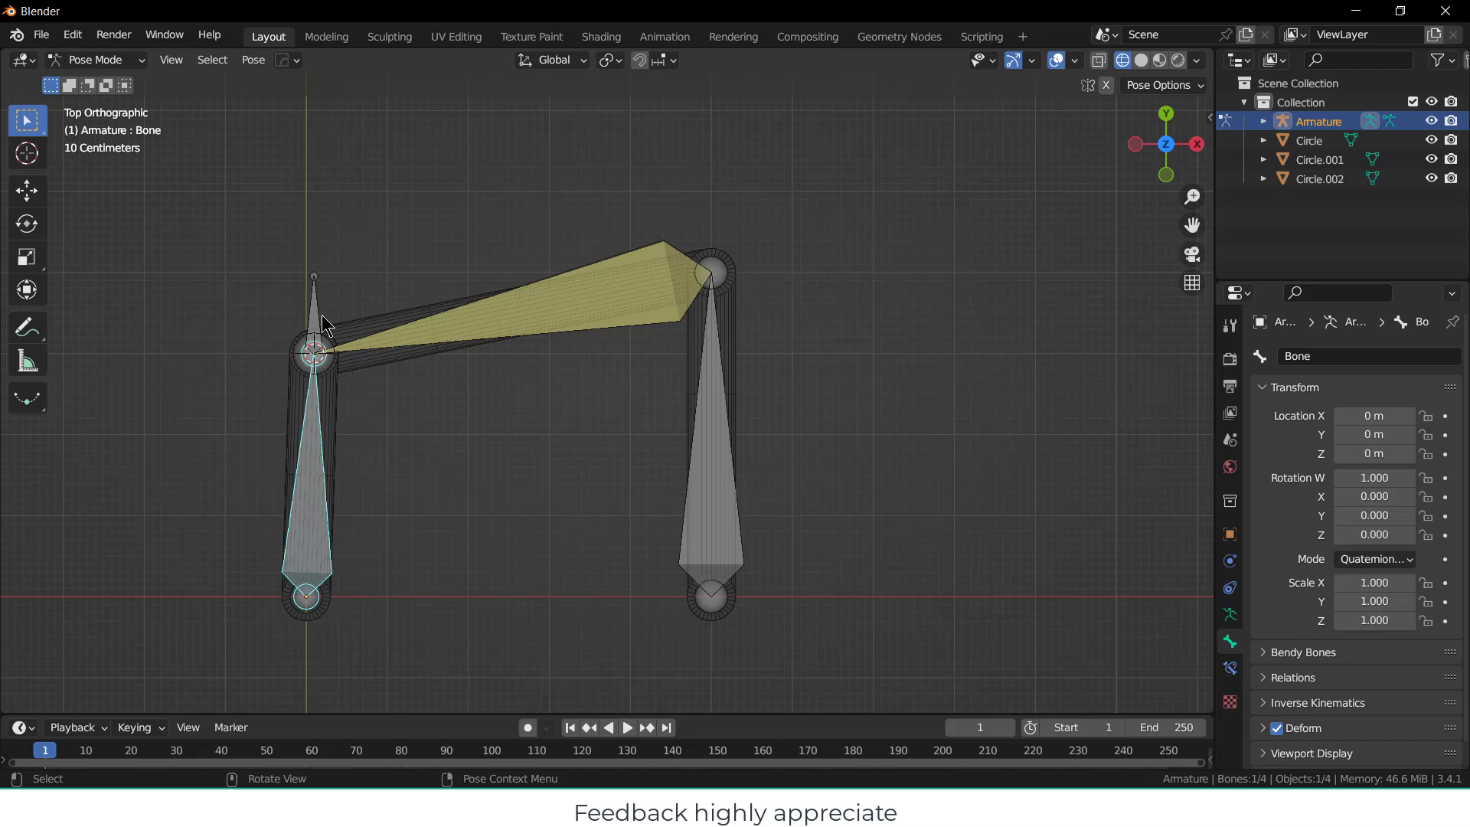
scroll(322, 315, up, 2)
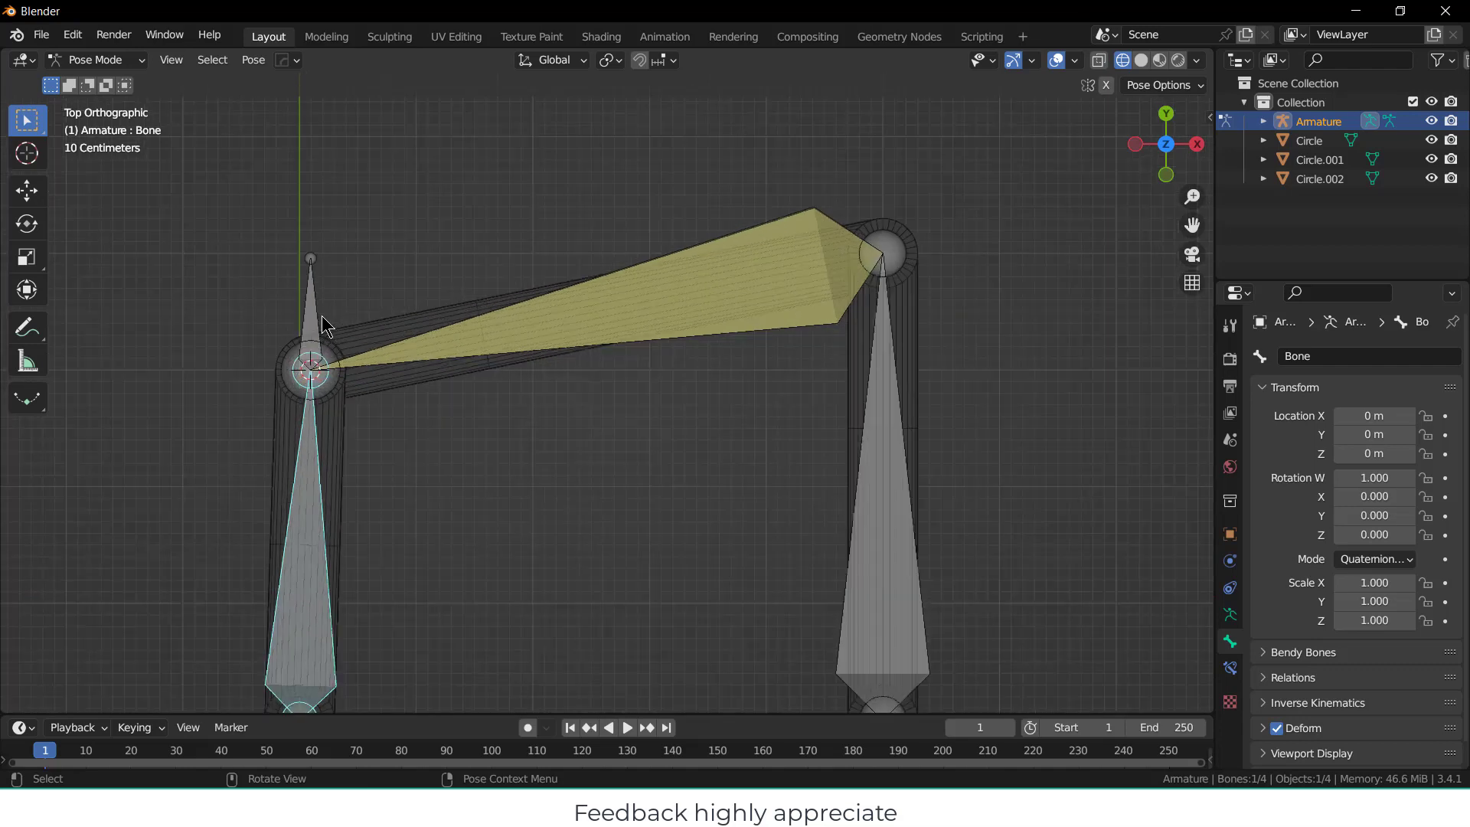
scroll(767, 573, down, 1)
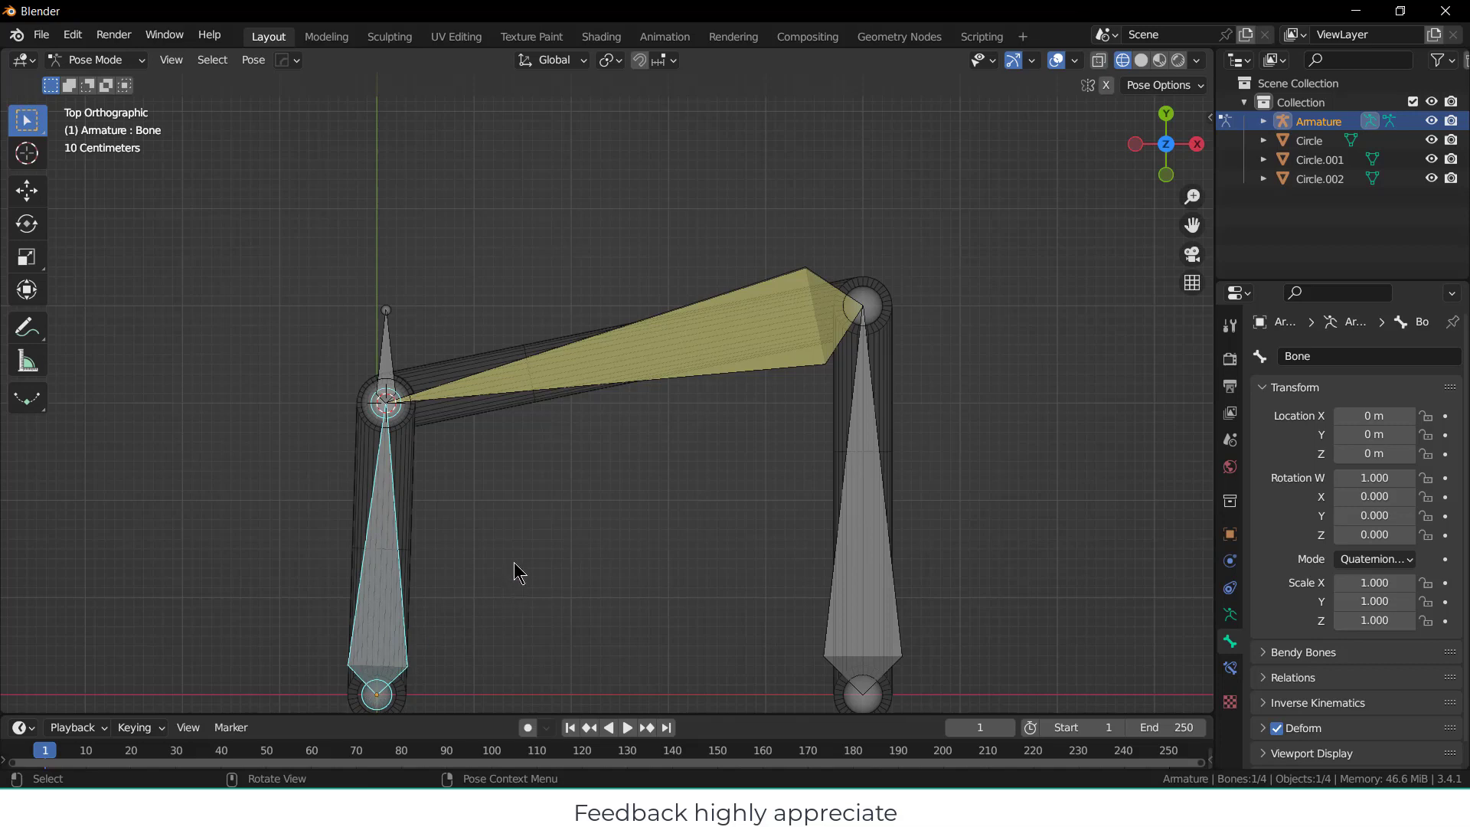
Disable Lock Object Modes and bone-parent the left crank mesh to its bone.
click(73, 36)
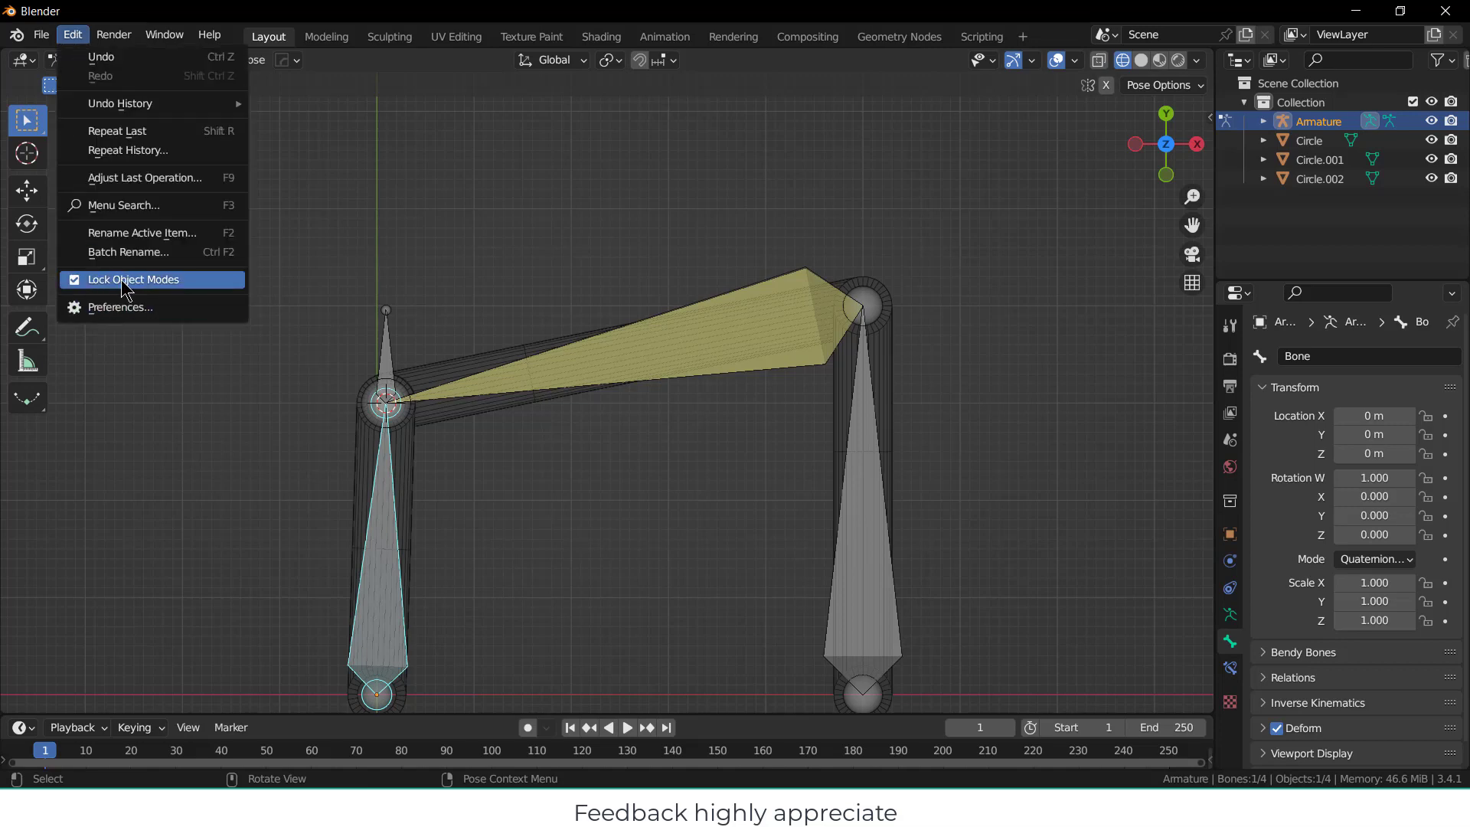
click(559, 485)
click(373, 463)
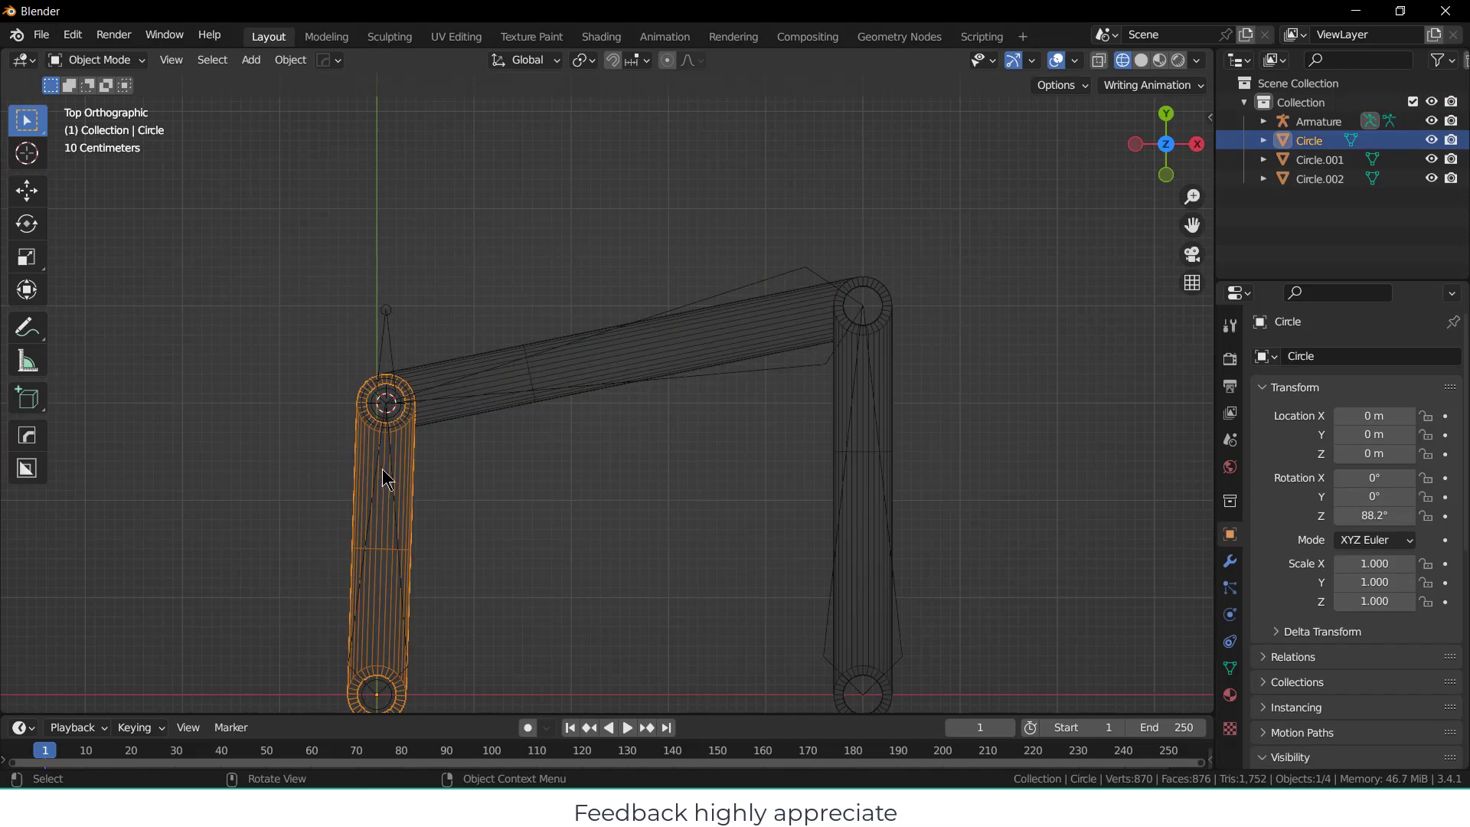
shift+click(383, 693)
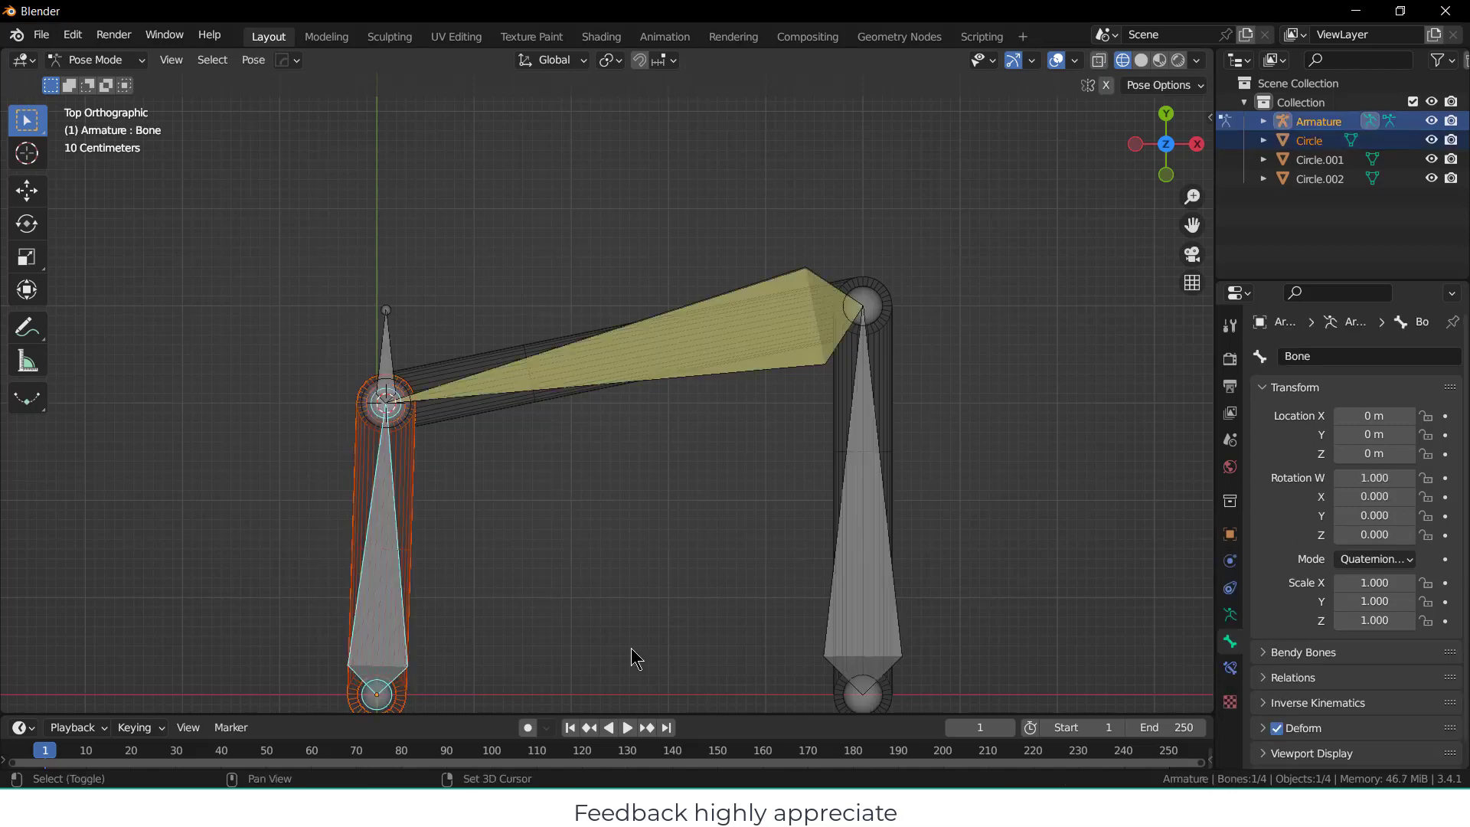
key(ctrl+p)
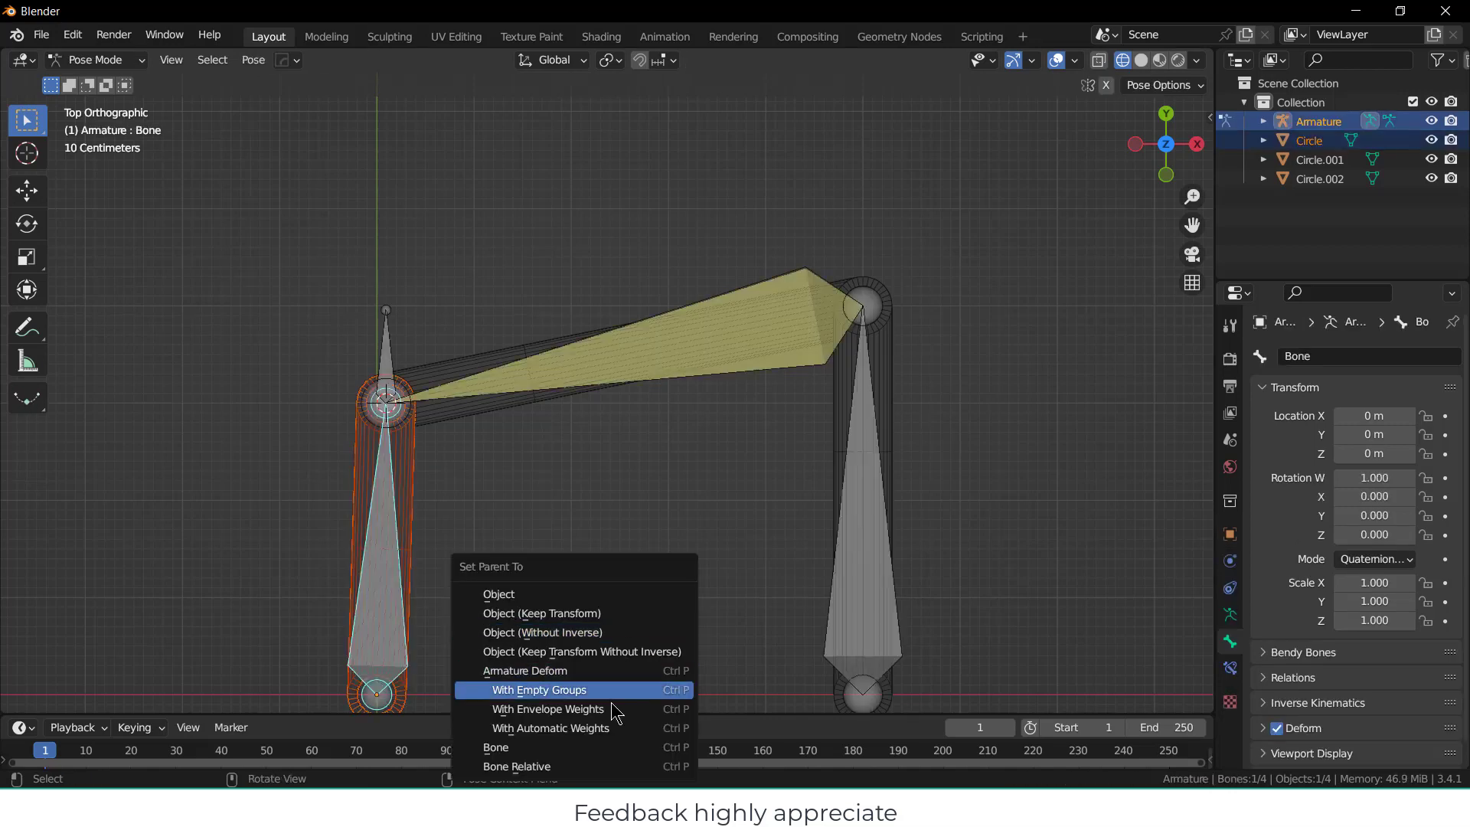
click(601, 758)
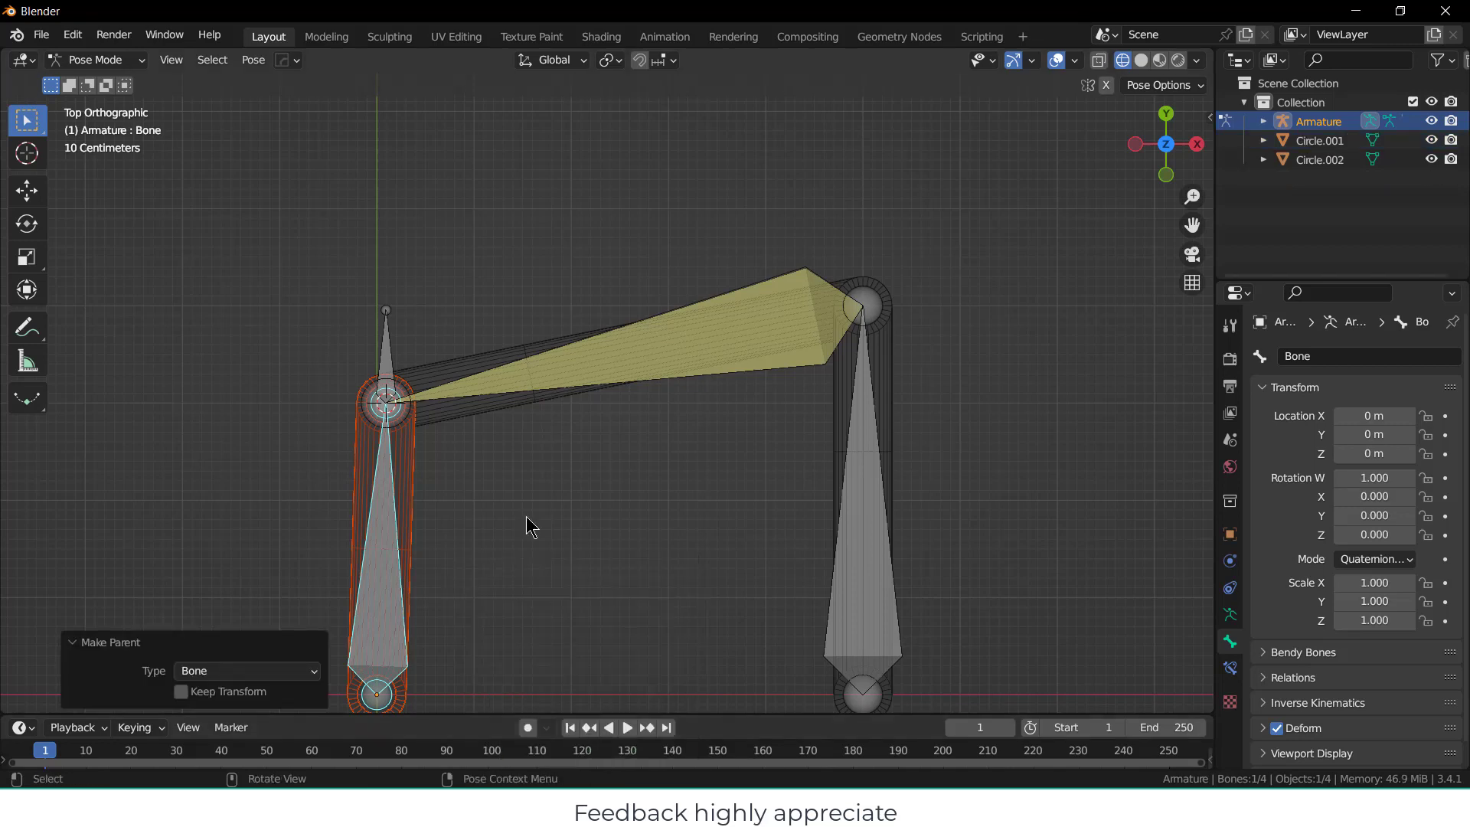
Bone-parent the coupler link mesh to the coupler bone.
key(ctrl+Tab)
click(461, 364)
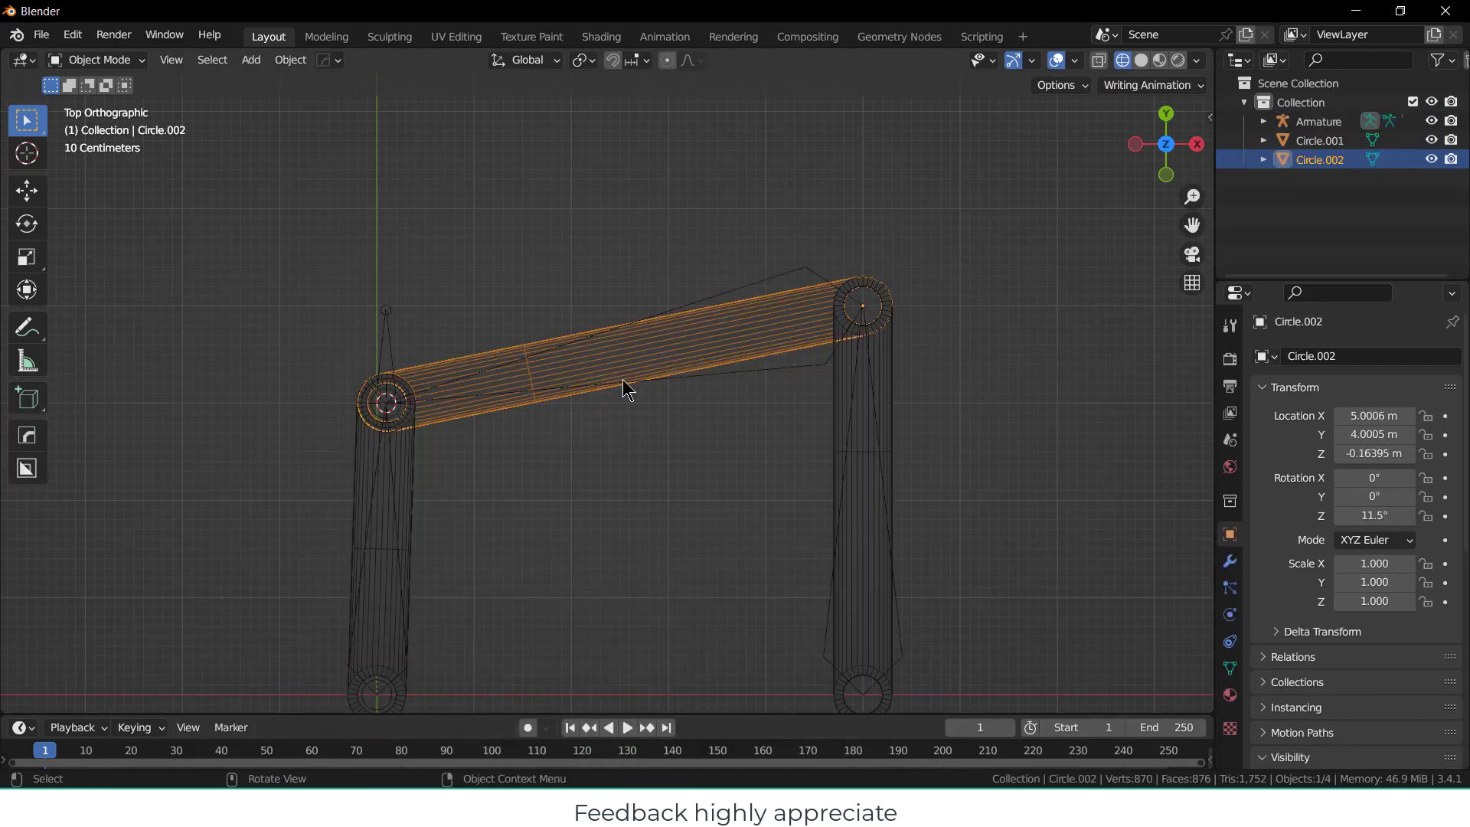
shift+click(802, 280)
key(ctrl+Tab)
key(ctrl+p)
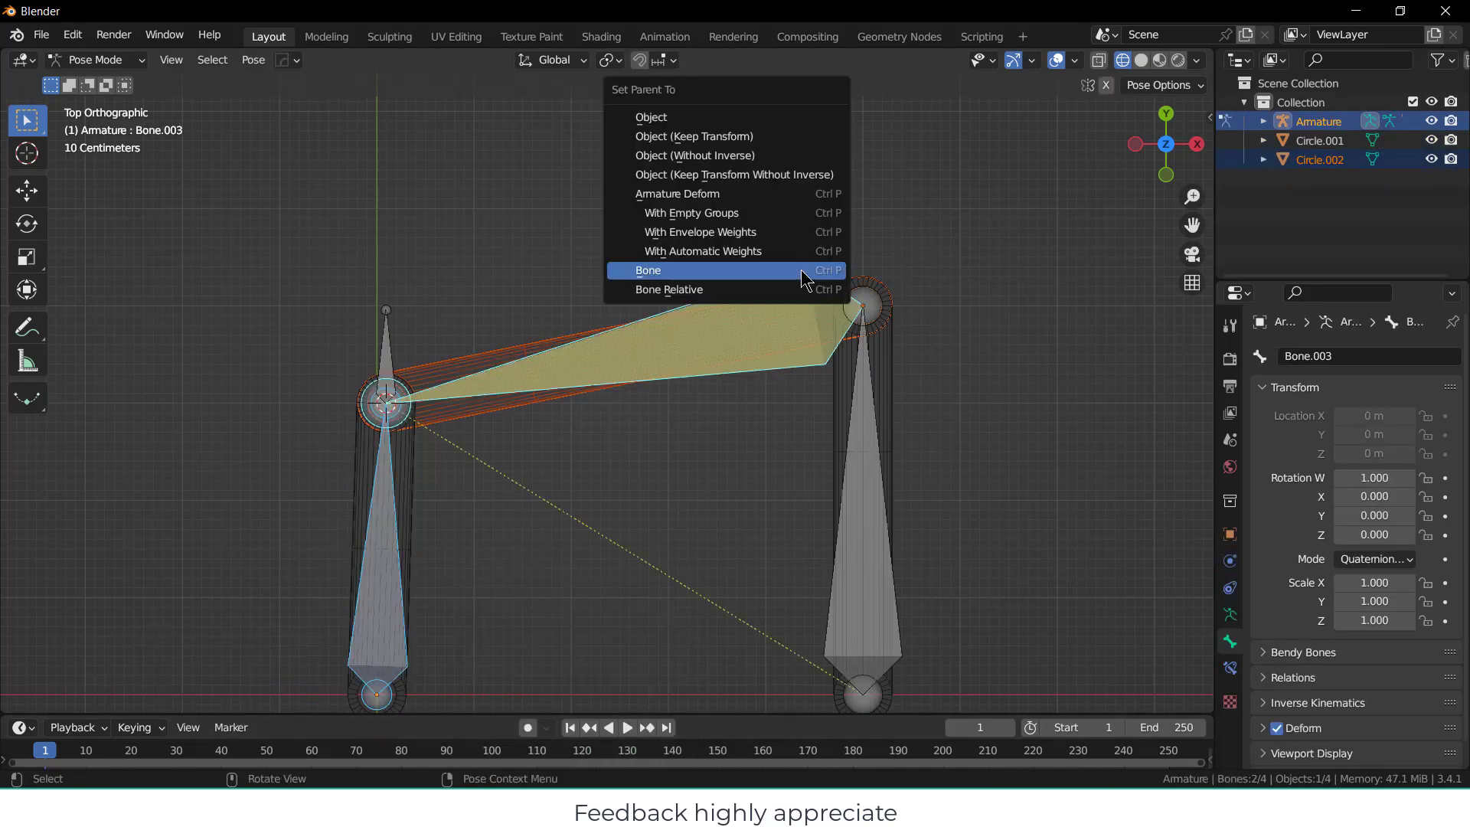
click(804, 281)
Bone-parent the right rocker mesh to its bone, Bone.002.
key(ctrl+Tab)
click(886, 377)
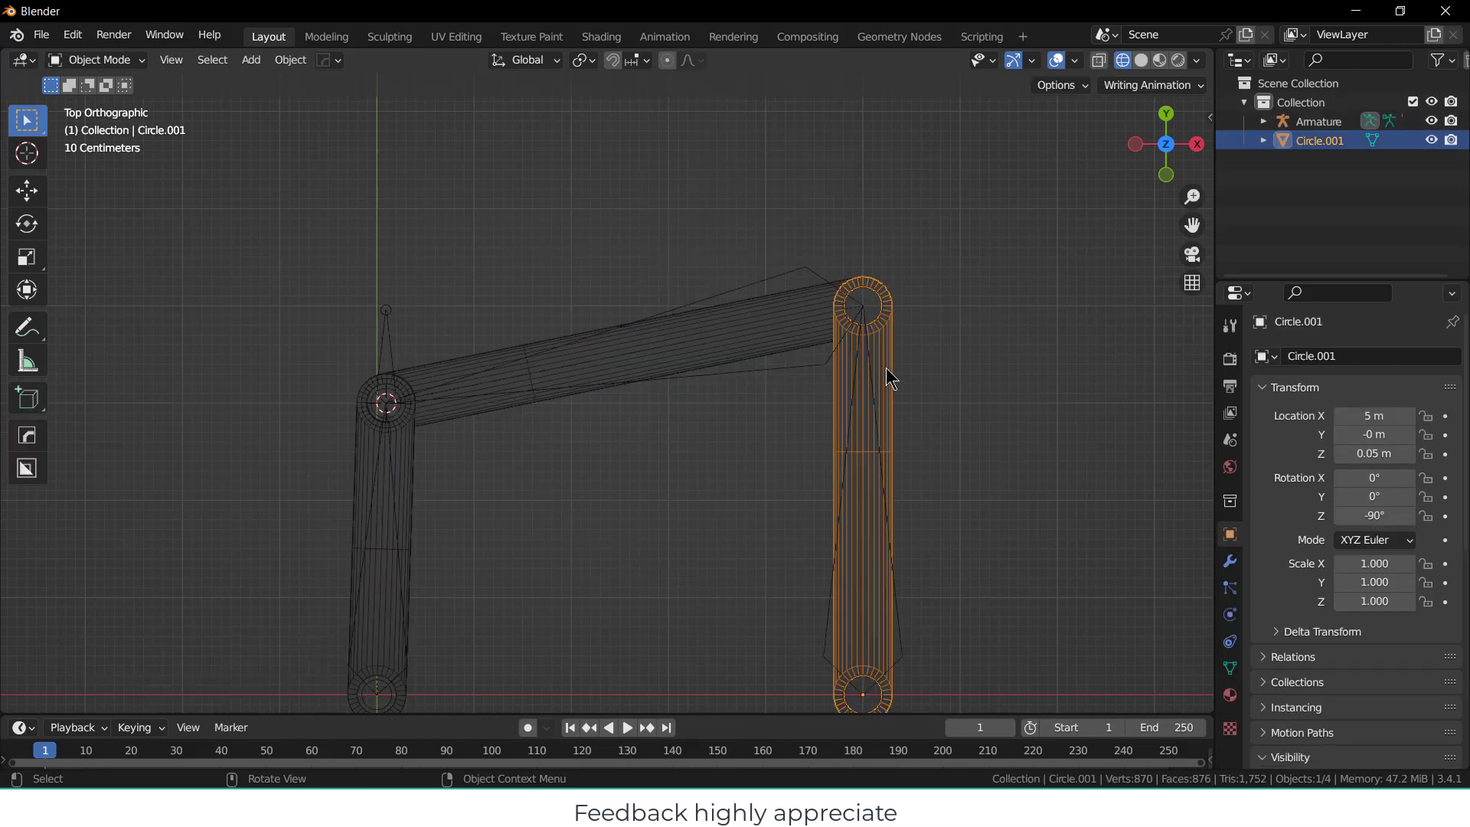
shift+click(898, 652)
key(ctrl+Tab)
key(ctrl+p)
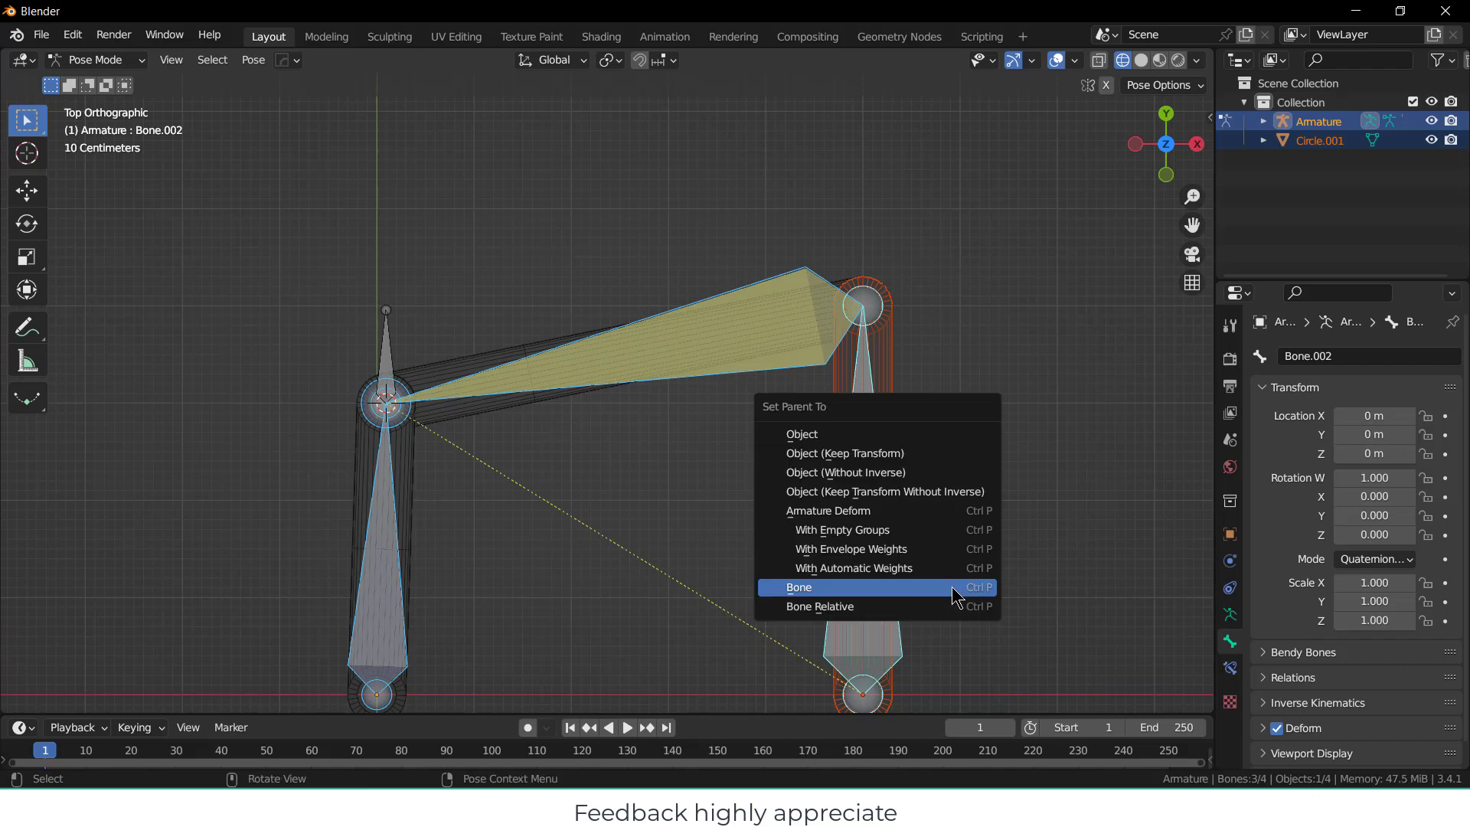
click(953, 588)
Test-rotate the crank bone to check parenting, cancel, and select the small bone above it.
shift+middle_drag(975, 463, 922, 329)
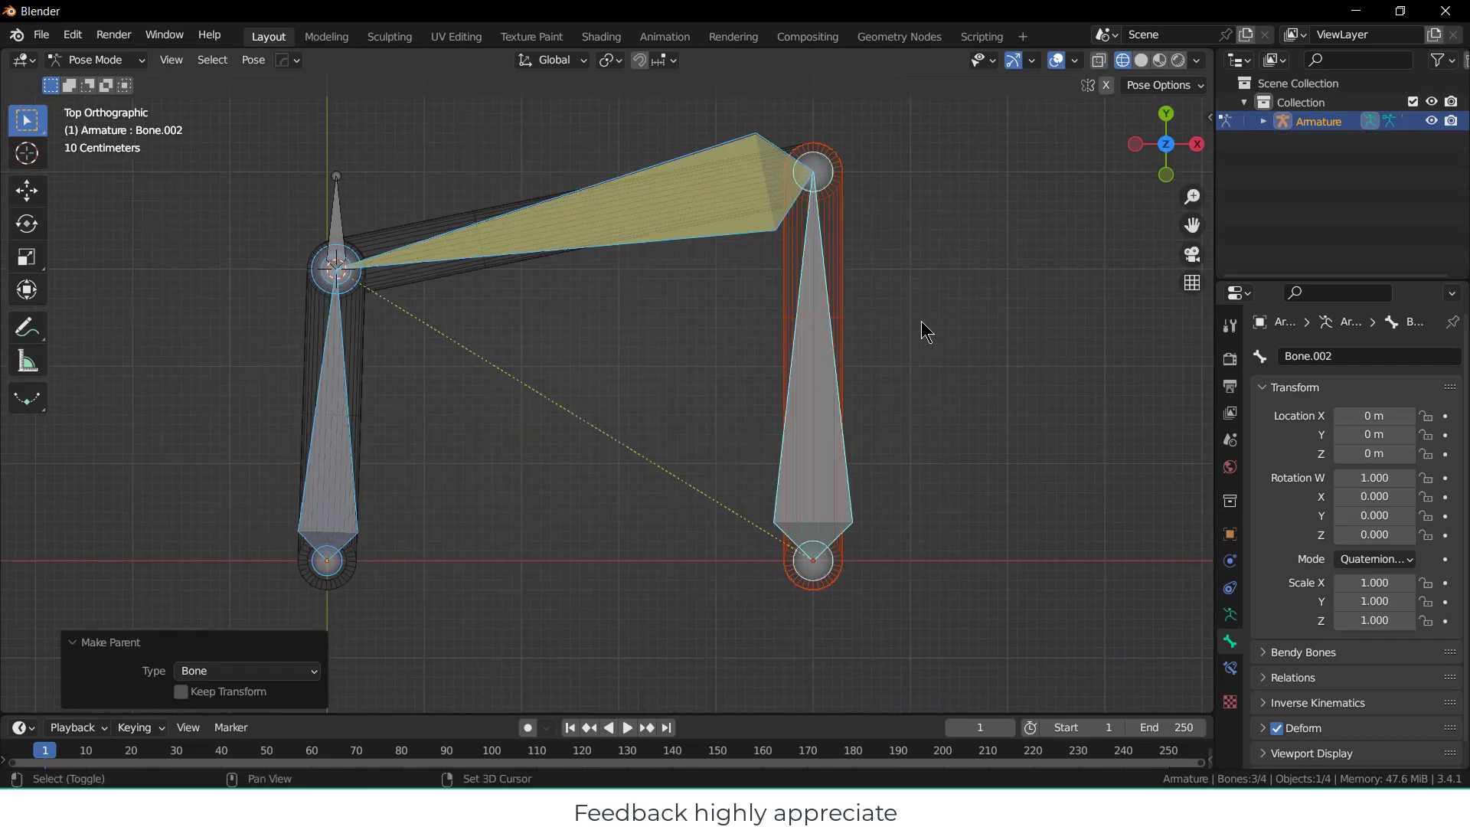
click(321, 489)
key(r)
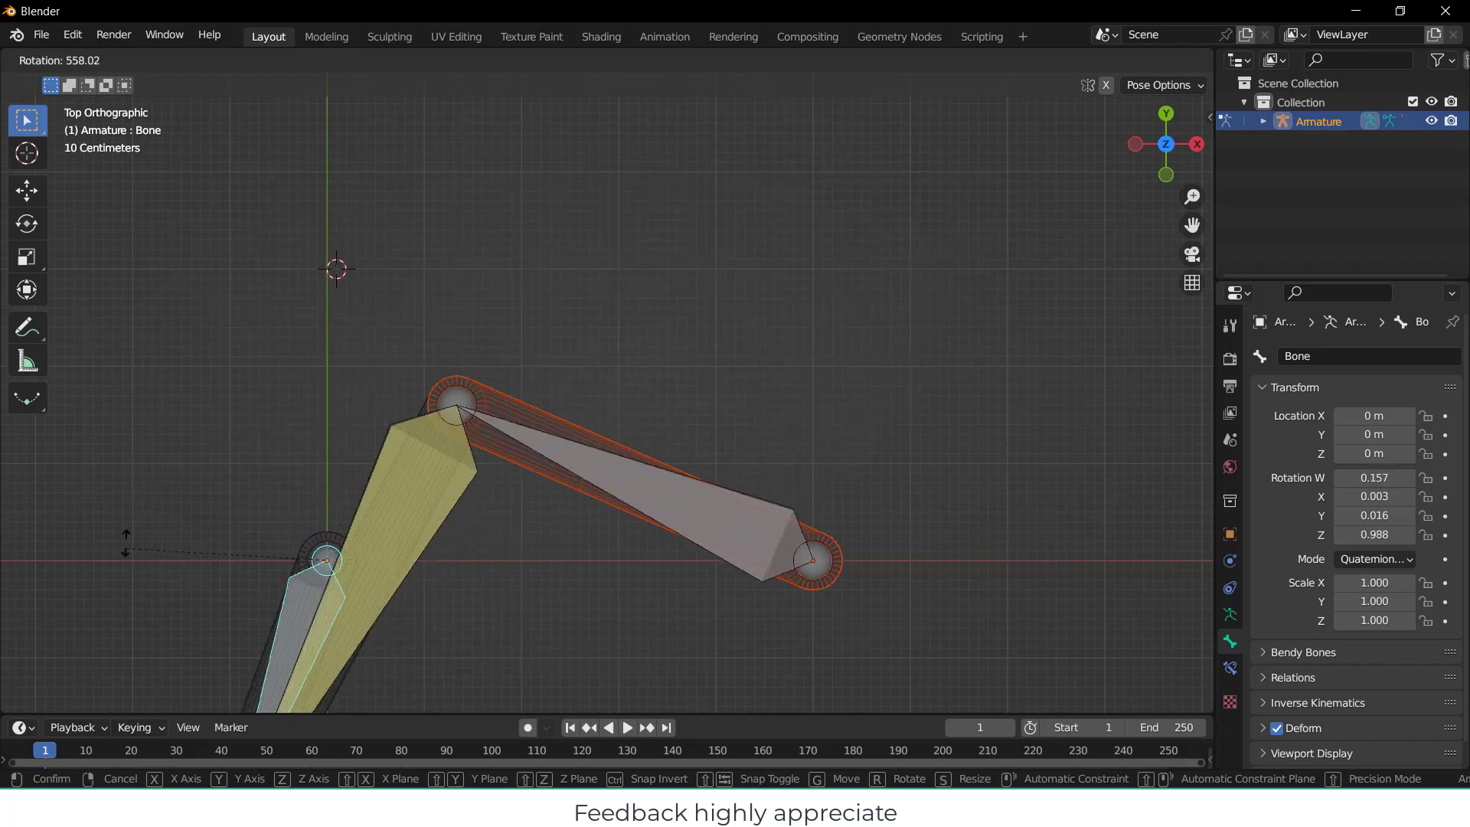
key(Escape)
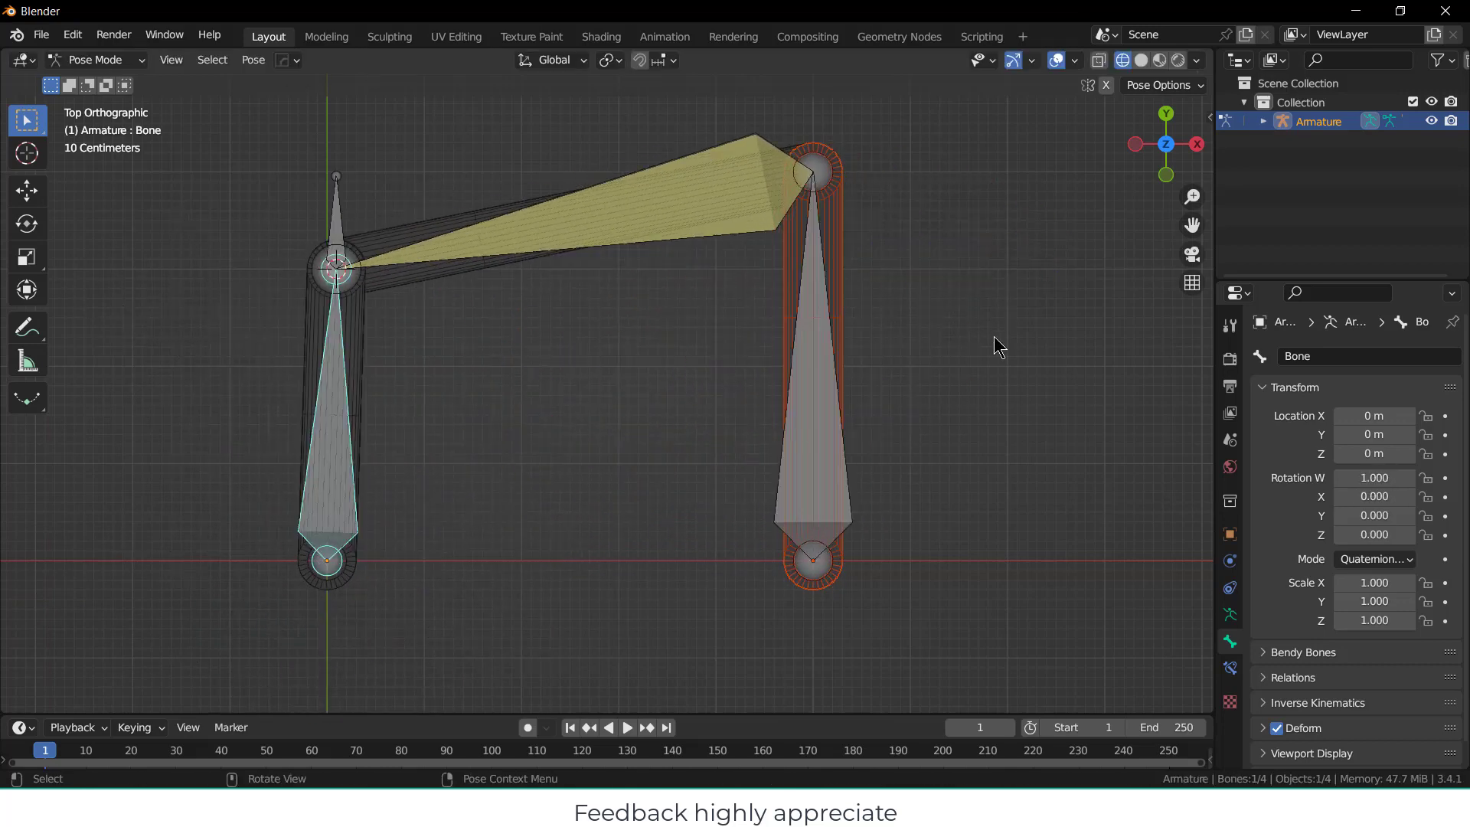
click(336, 218)
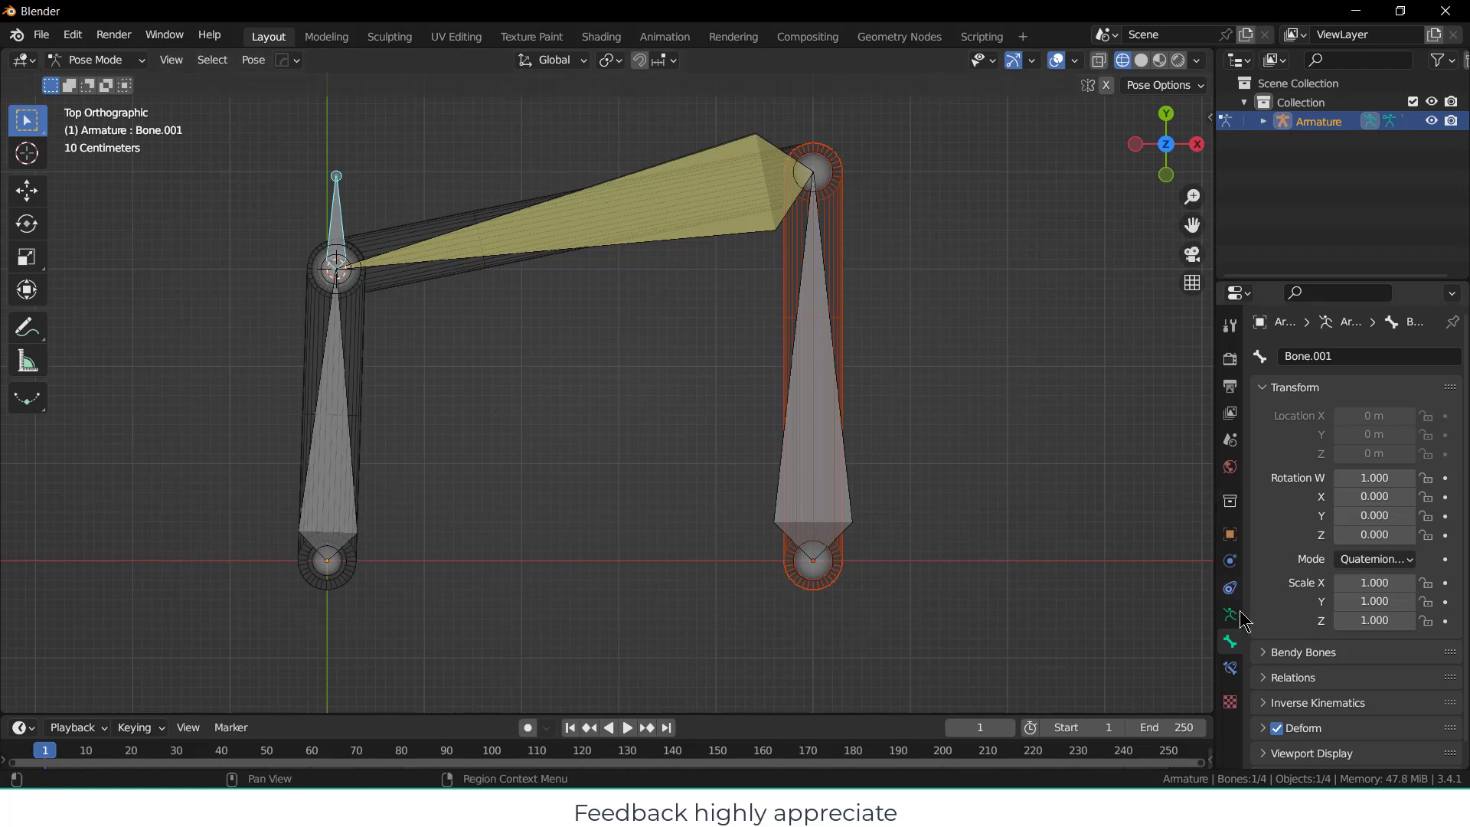
Add an IK constraint on Bone.003 targeting Bone.001, with chain length 1.
click(1229, 668)
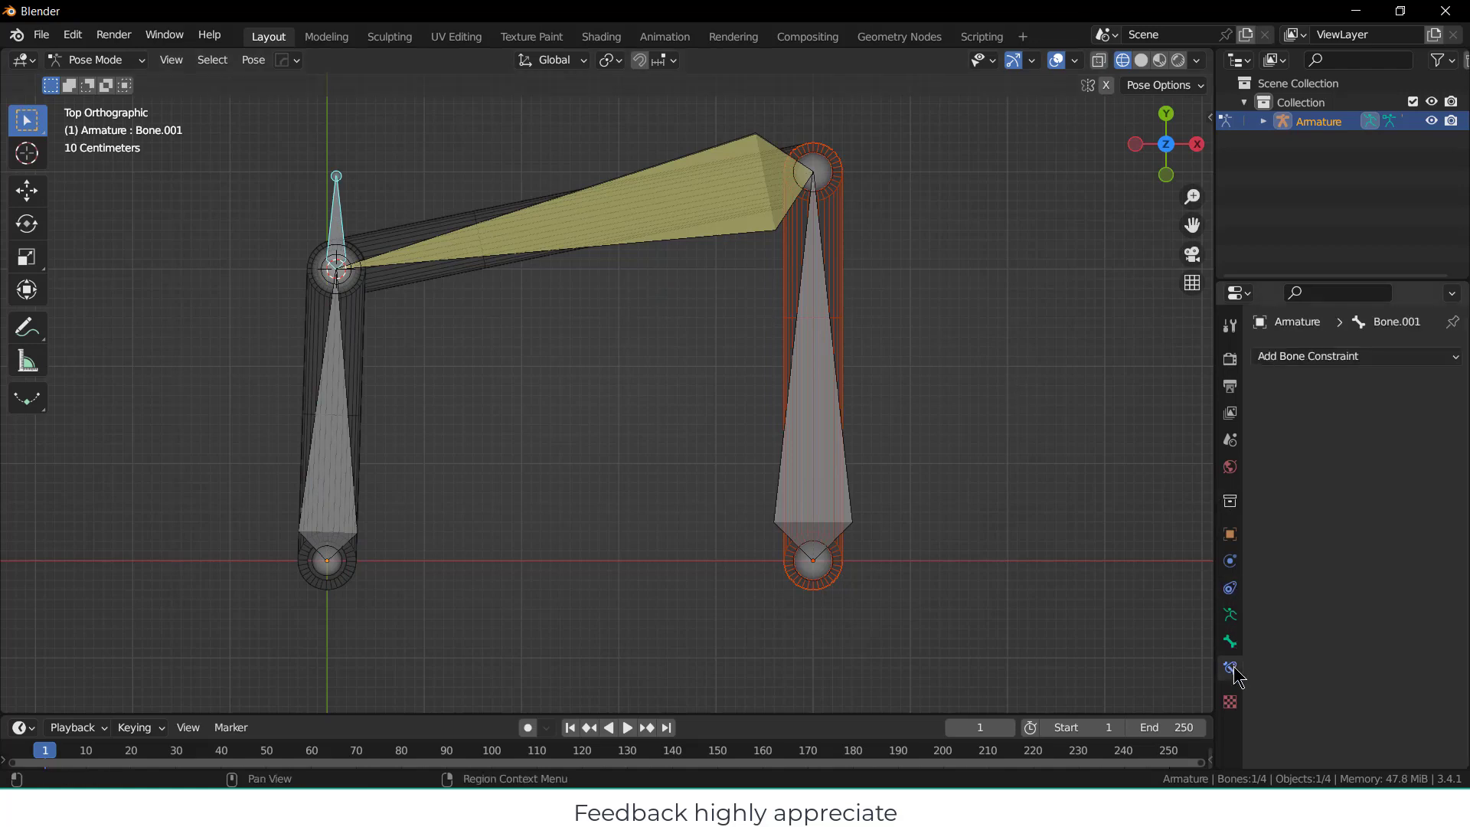
shift+click(563, 233)
key(shift+i)
click(566, 239)
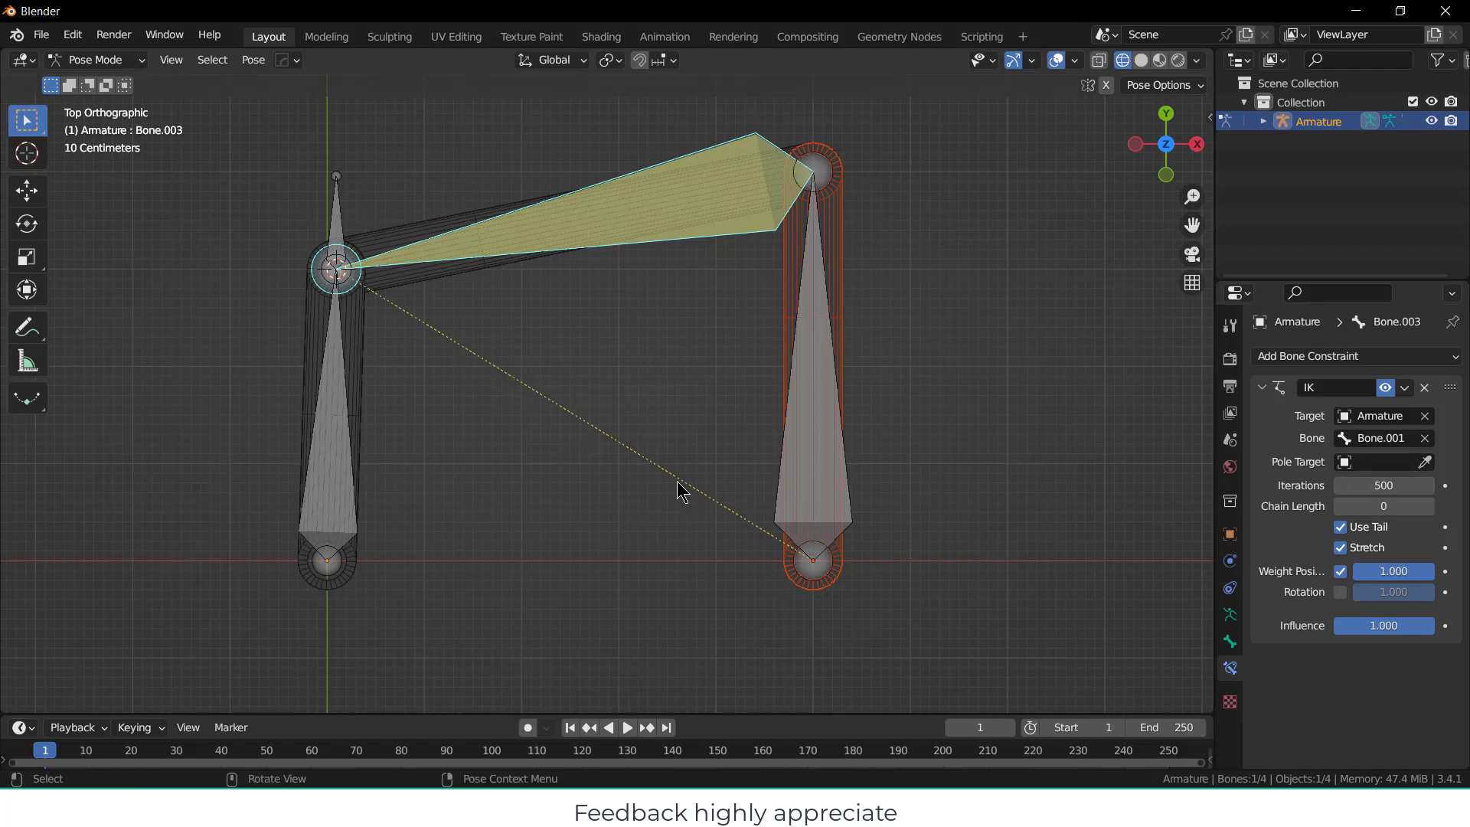
click(1426, 506)
Rotate the crank to test the IK, then raise Bone.003's chain length to 2.
click(323, 419)
key(r)
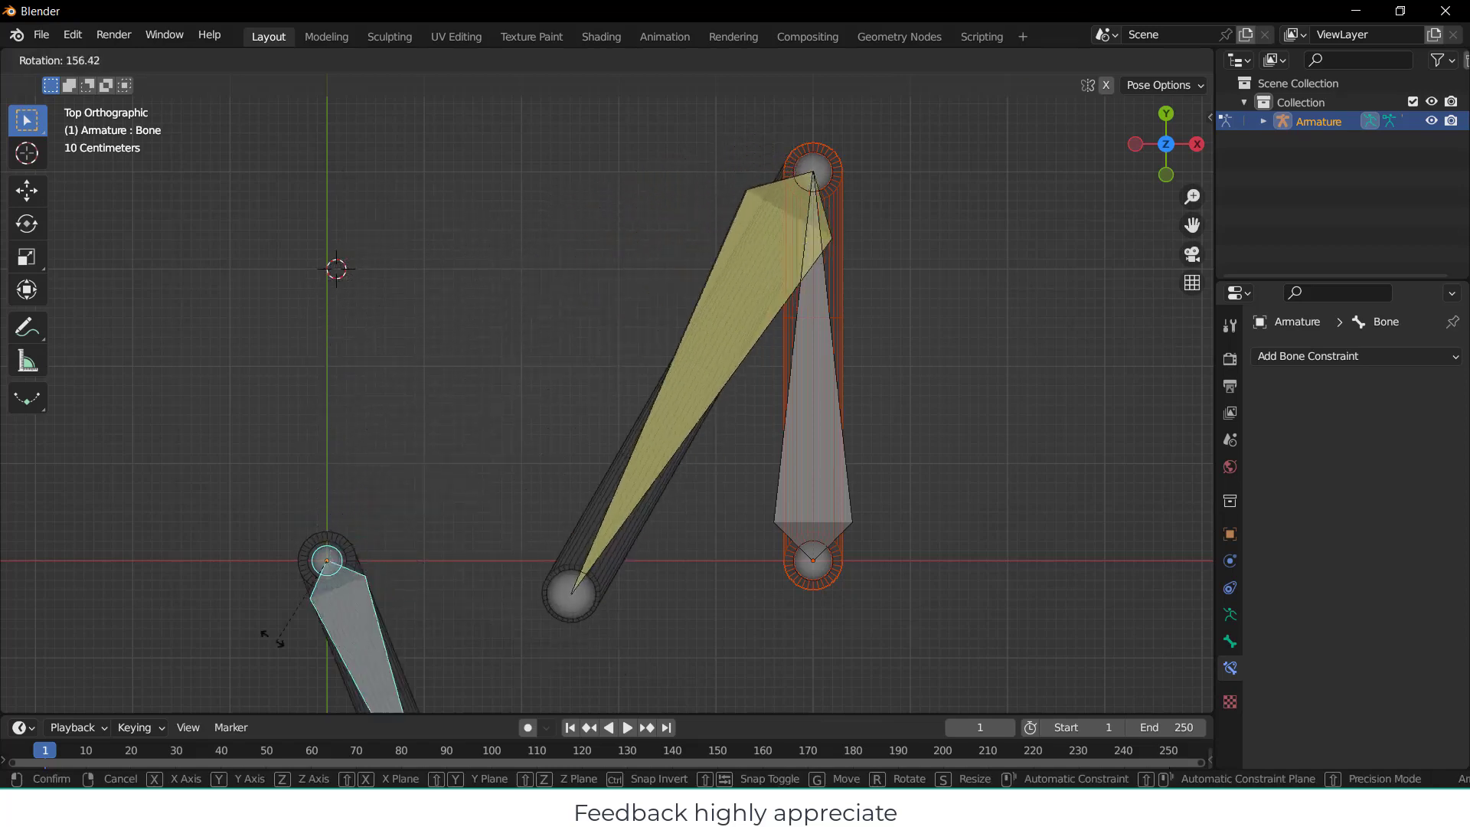
click(279, 613)
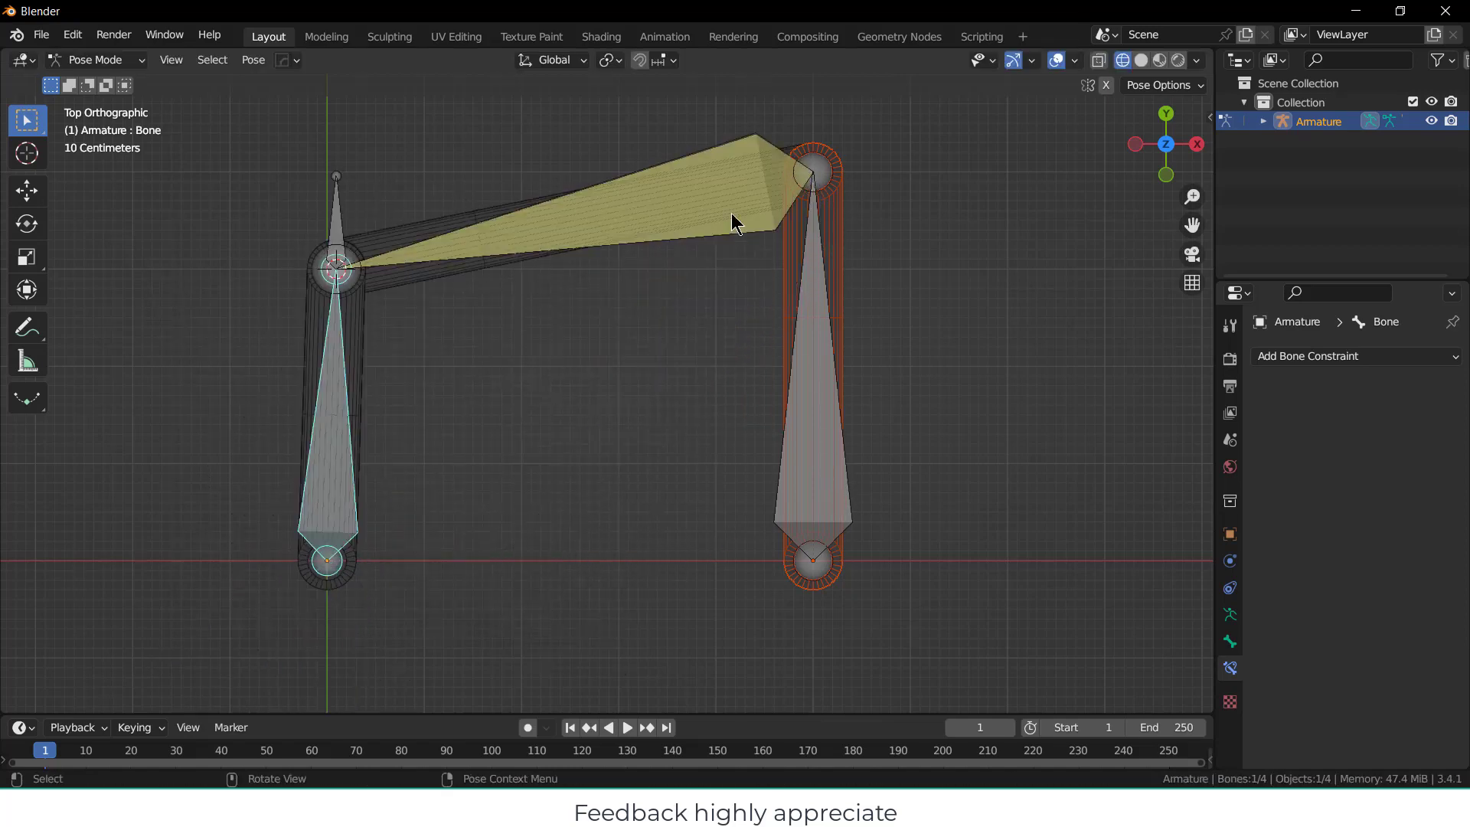
click(738, 180)
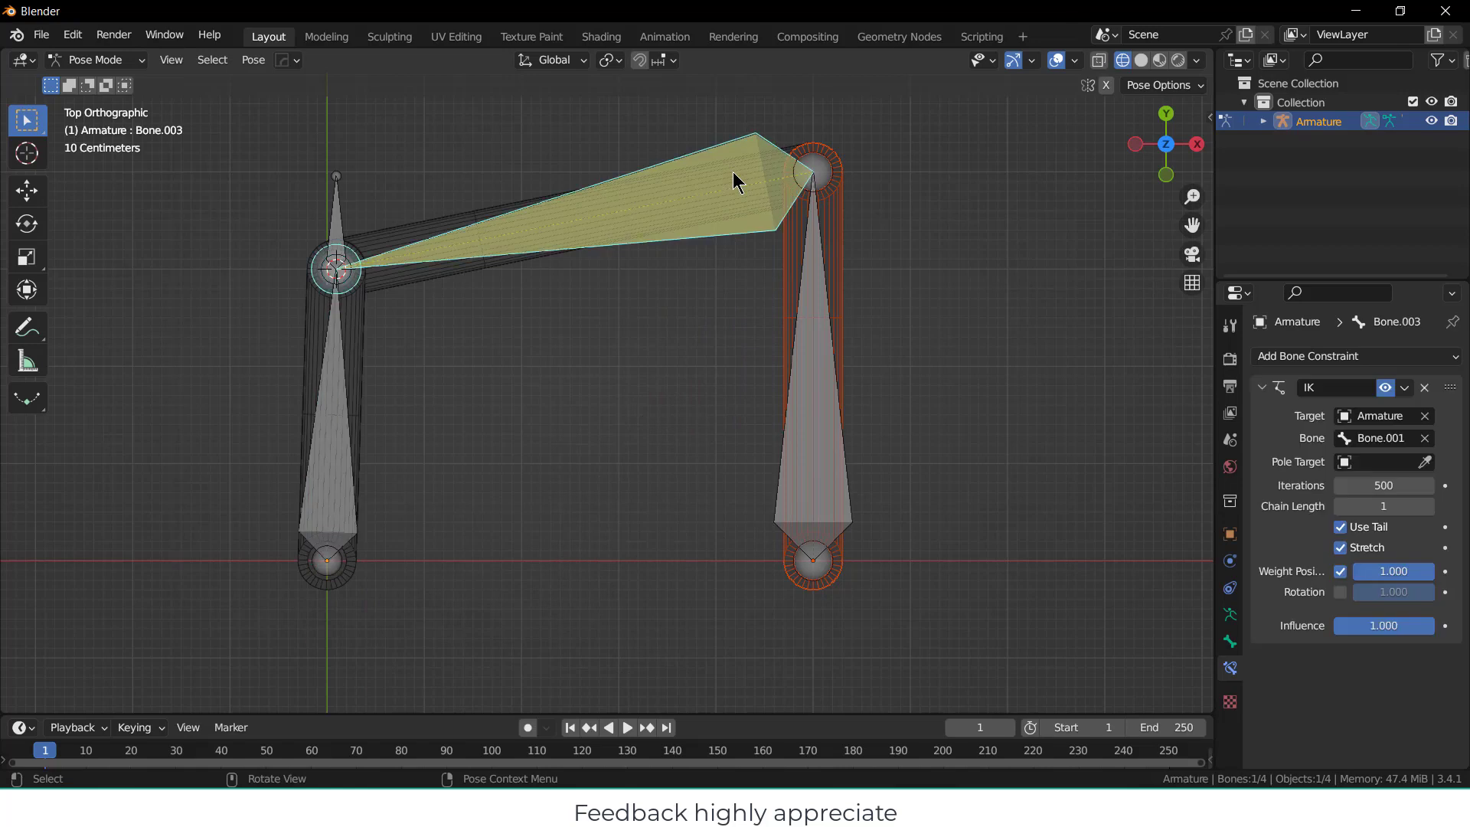
click(1429, 506)
Rotate the crank bone upright to test the linkage.
click(337, 482)
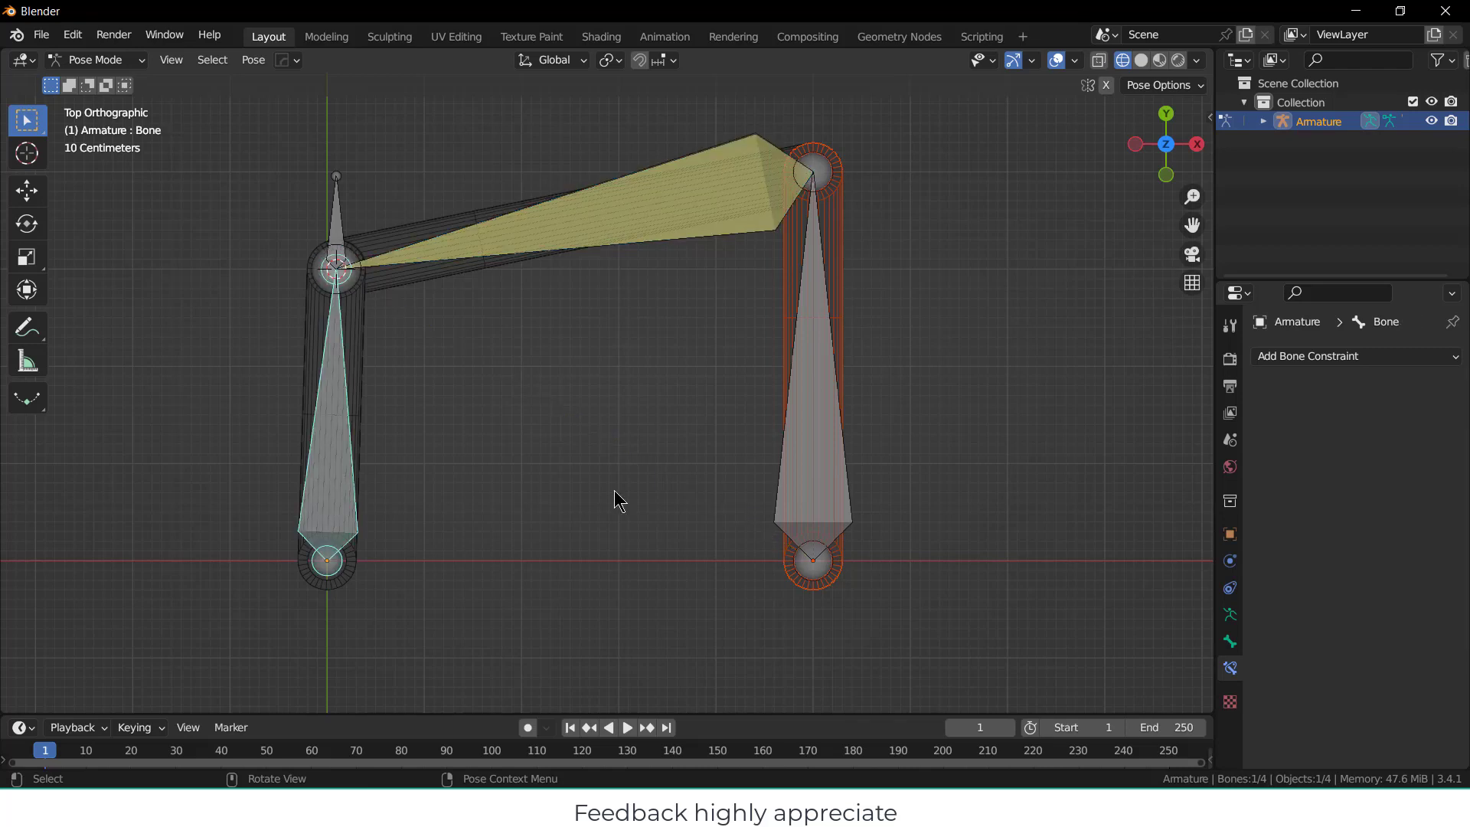
key(r)
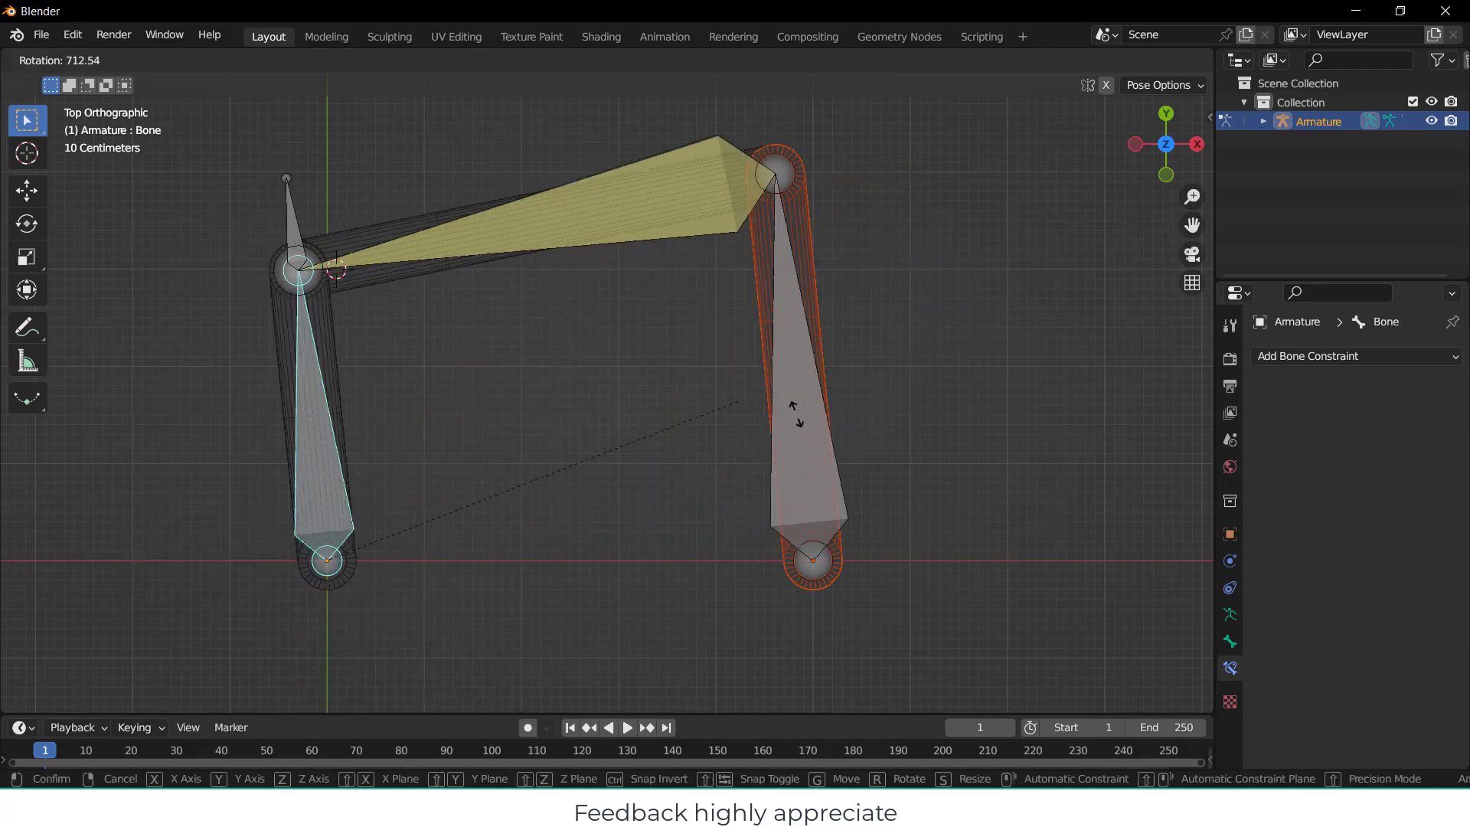
key(Return)
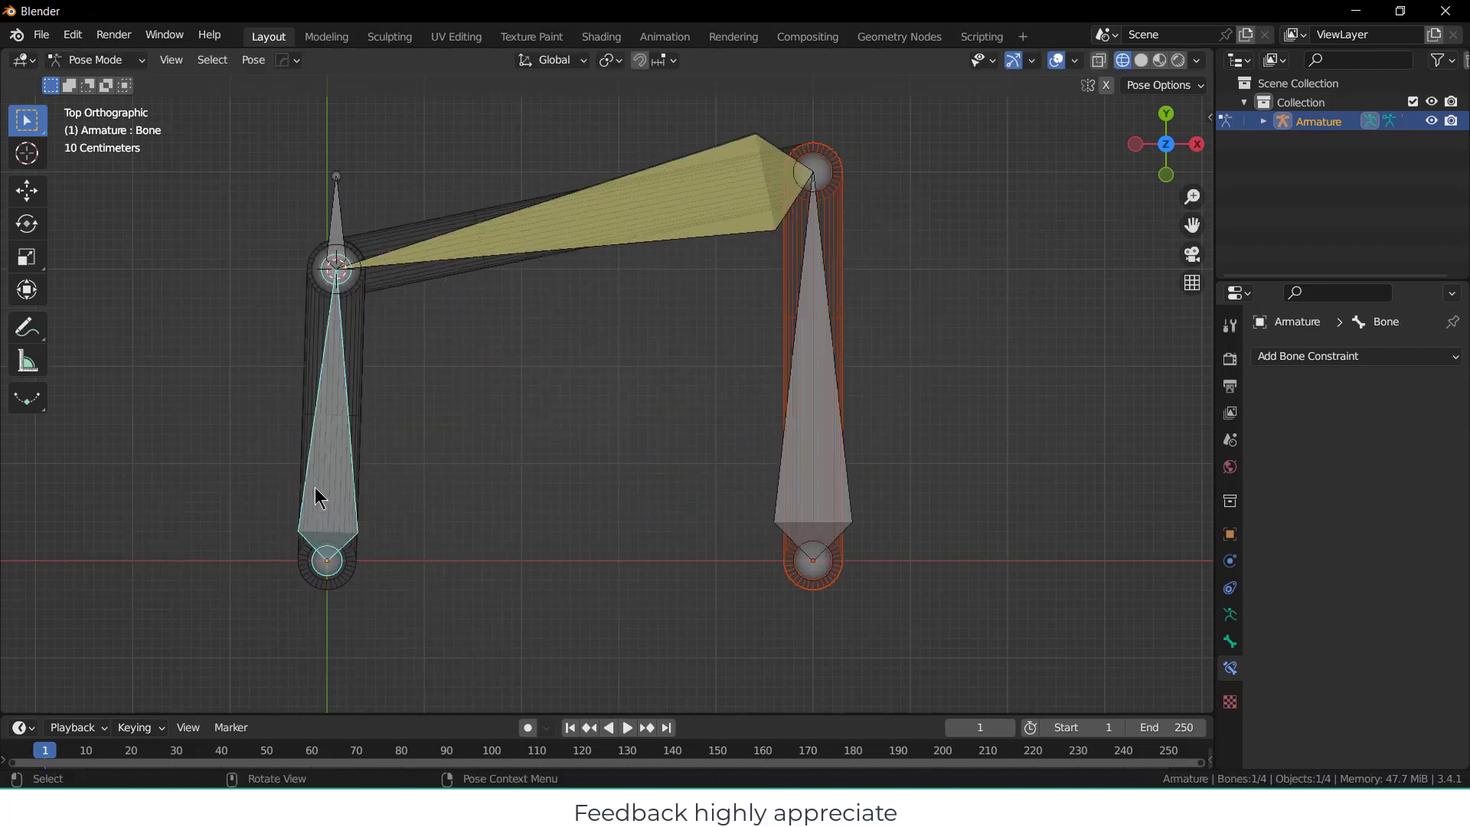
Expand and collapse the bone's Viewport Display settings in Bone properties.
click(1229, 641)
scroll(1390, 624, down, 1)
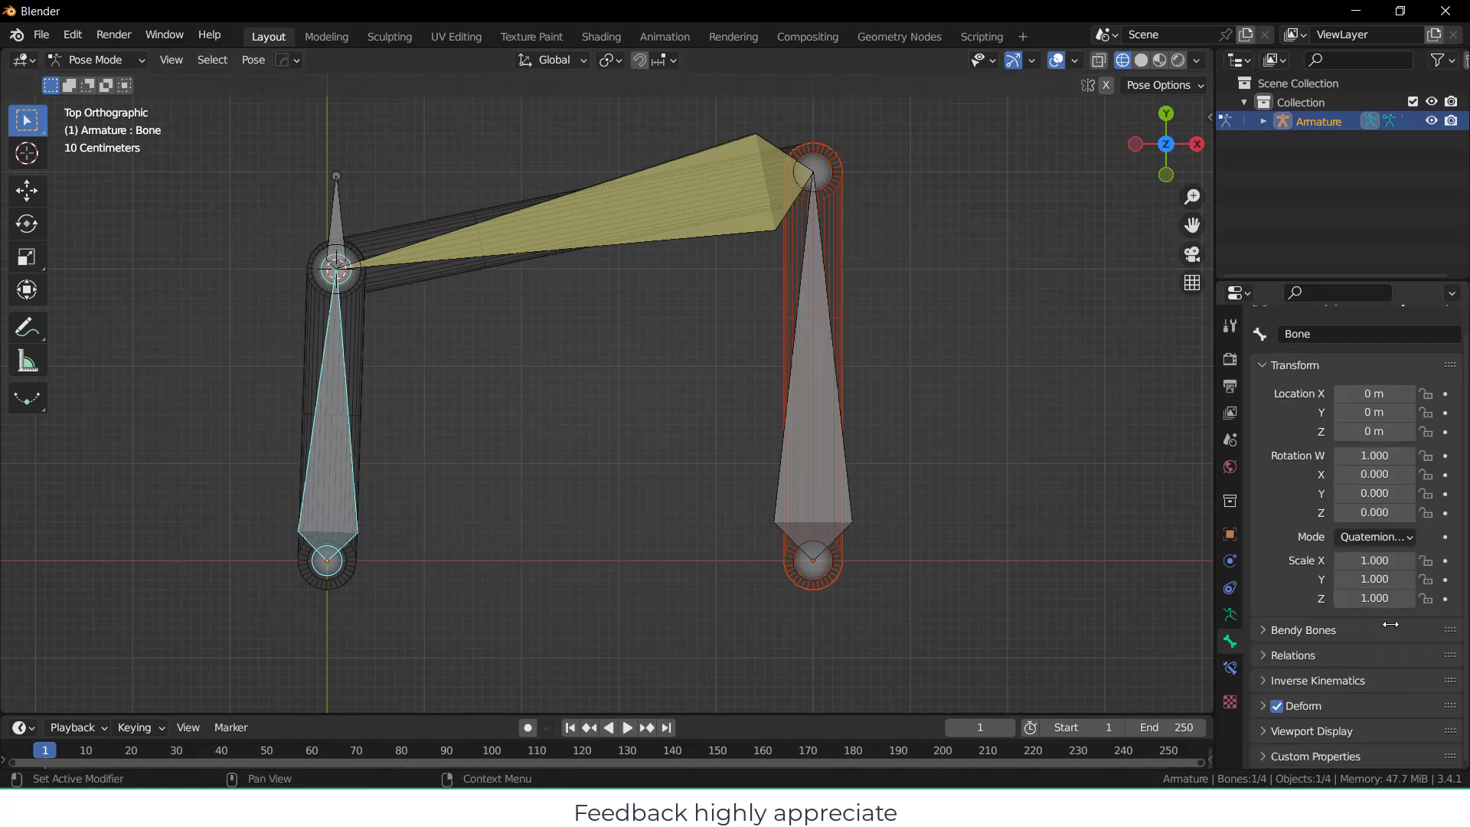
click(1338, 730)
scroll(1400, 600, down, 6)
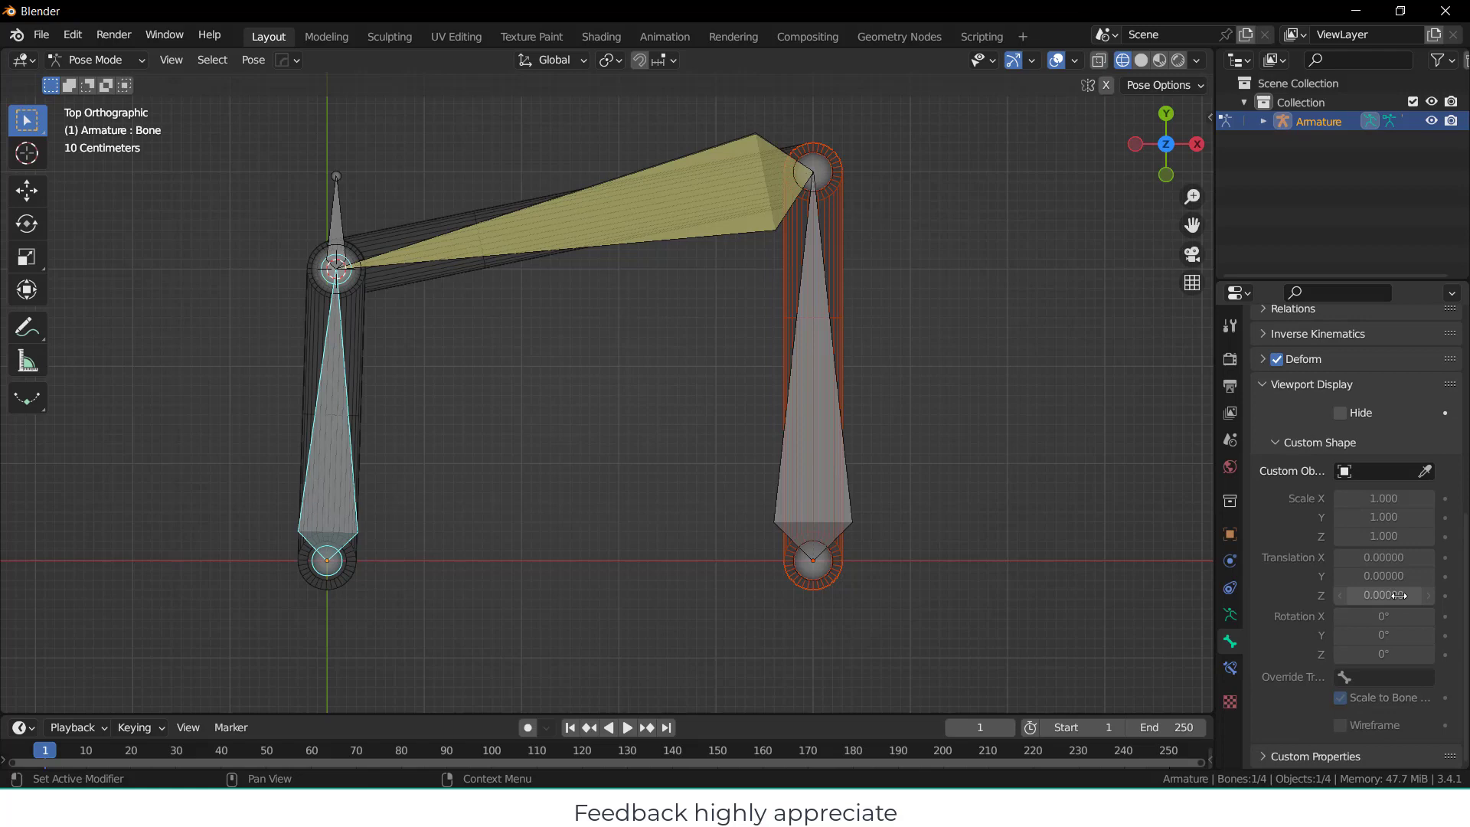
scroll(1401, 601, up, 6)
click(1378, 568)
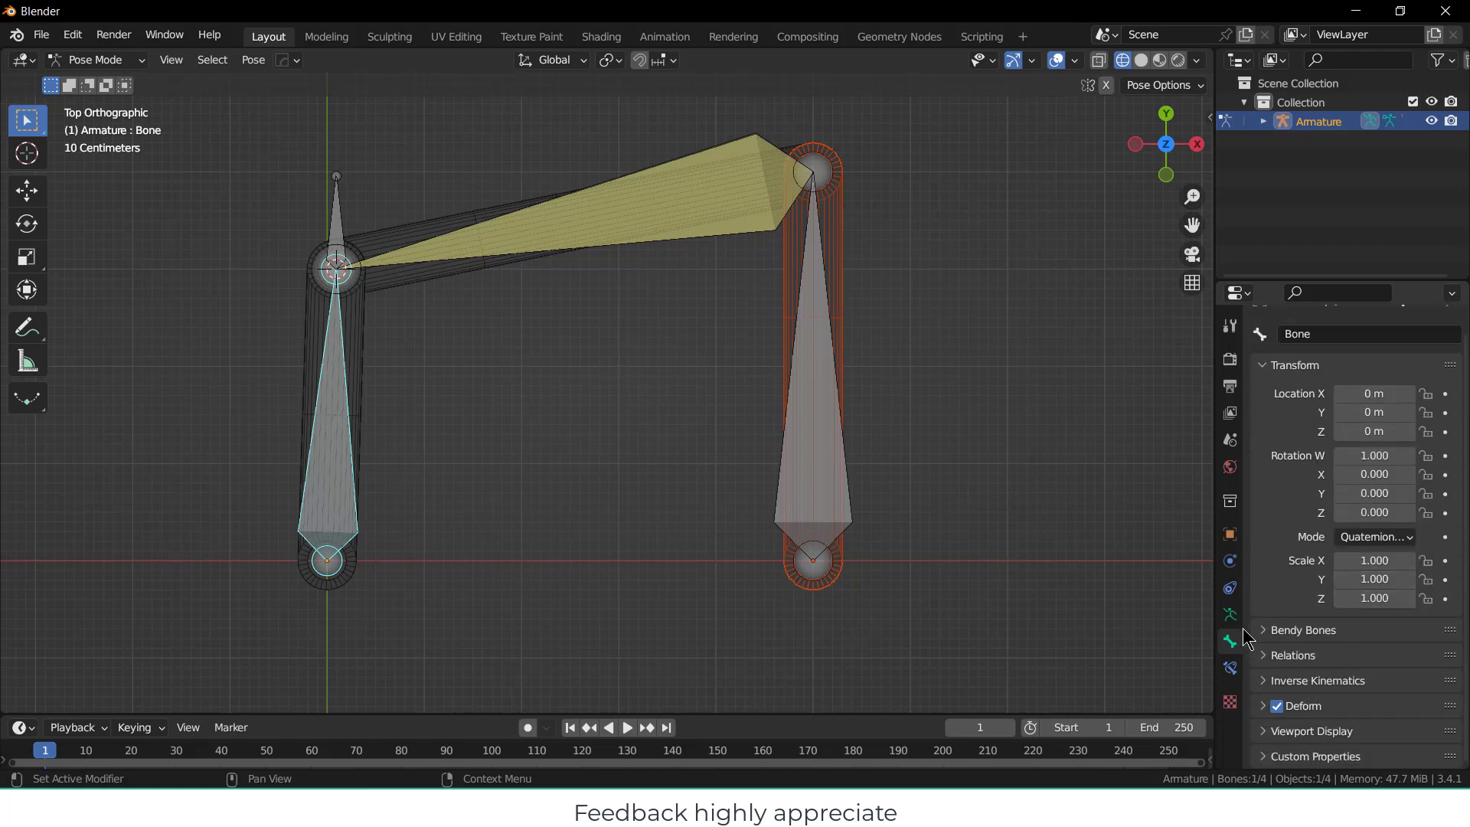
In Object properties, keep the armature displayed as Textured and toggle bounds off.
click(1230, 536)
scroll(1340, 612, down, 8)
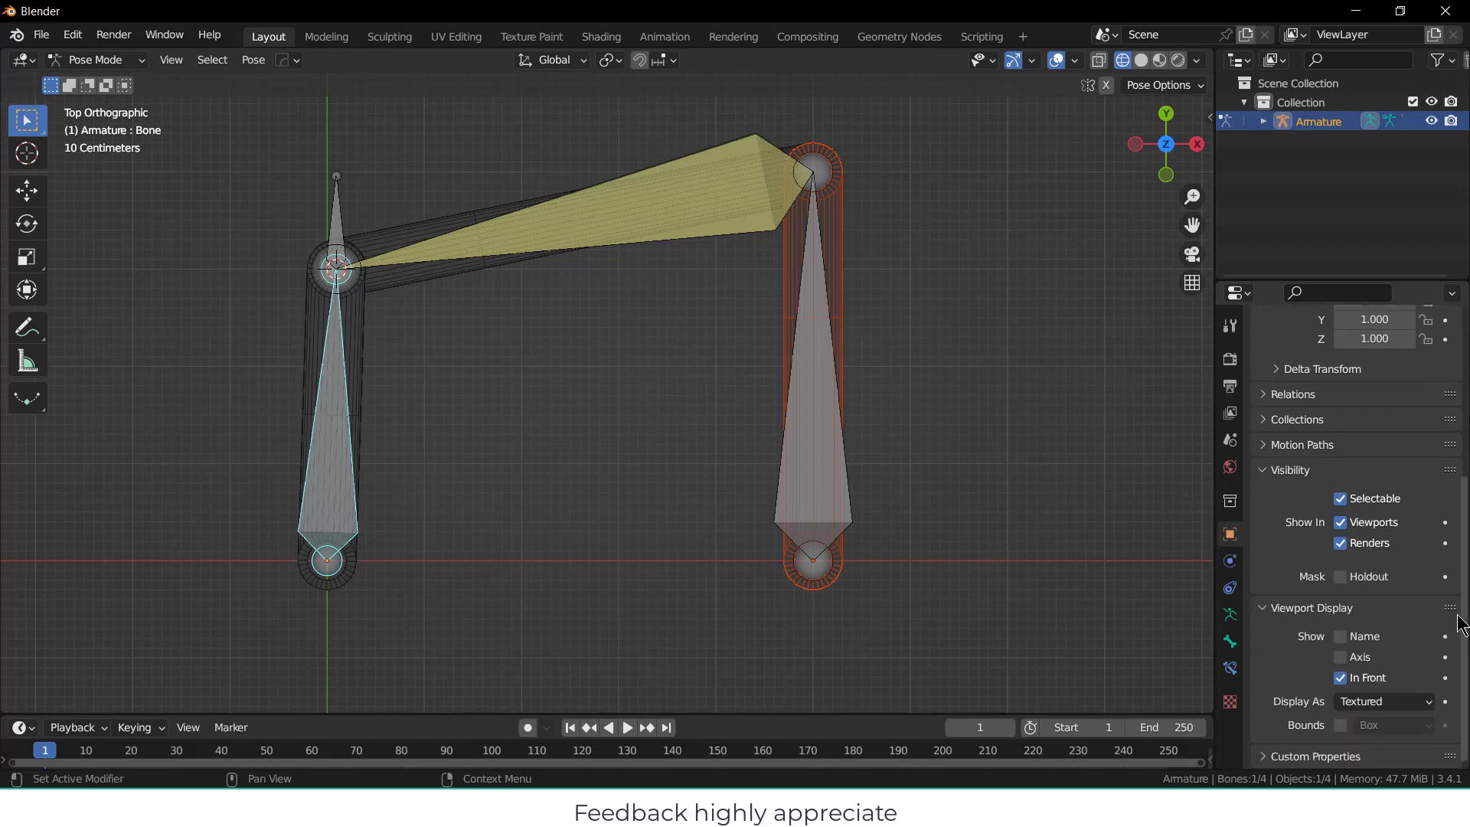
click(1386, 701)
click(1389, 703)
click(1340, 725)
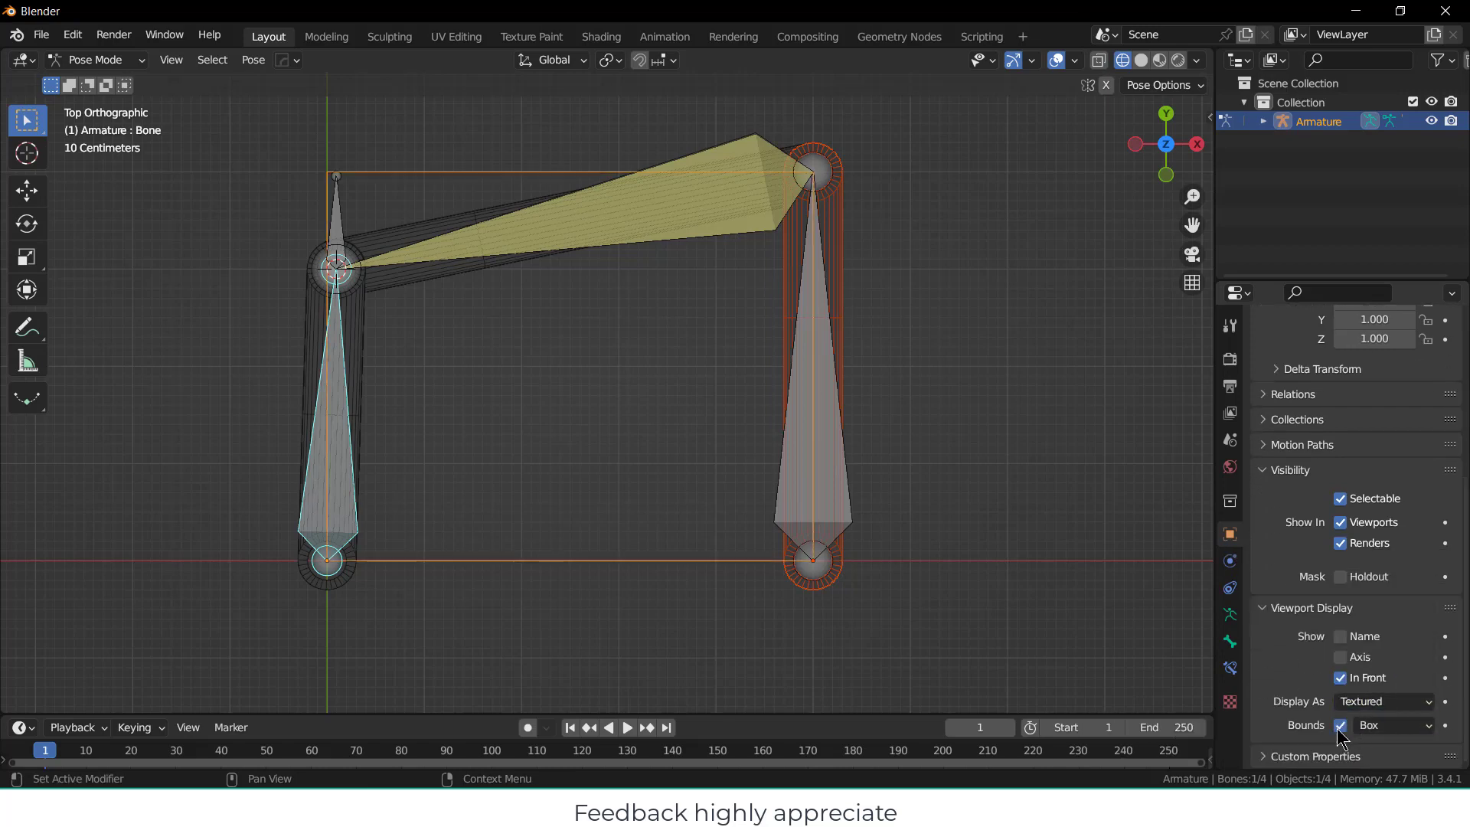
click(1340, 726)
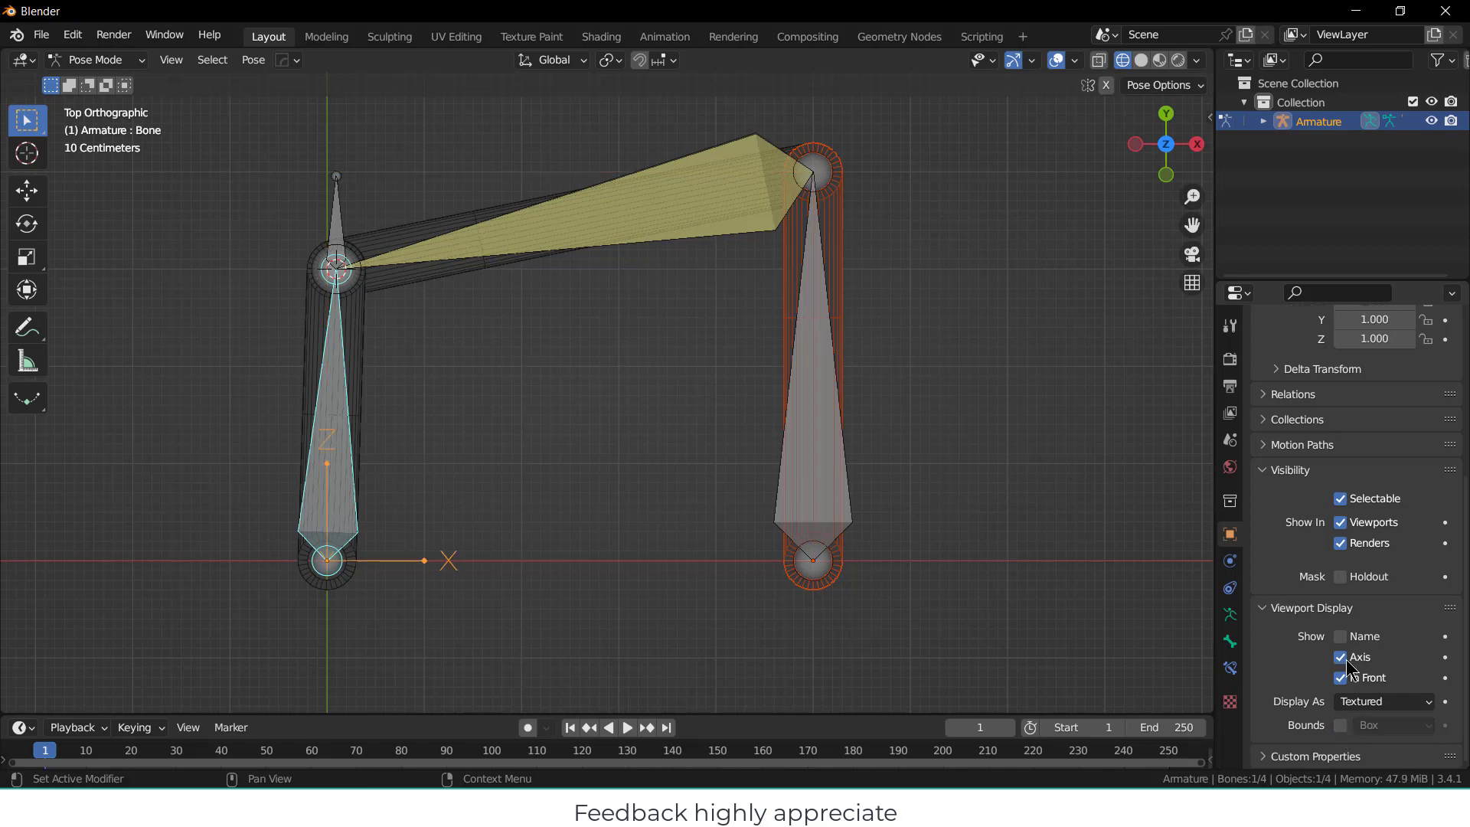
Review the bone's Viewport Display and Bendy Bones panels, then show the Armature Data properties.
click(1230, 669)
click(1230, 642)
scroll(1387, 681, down, 1)
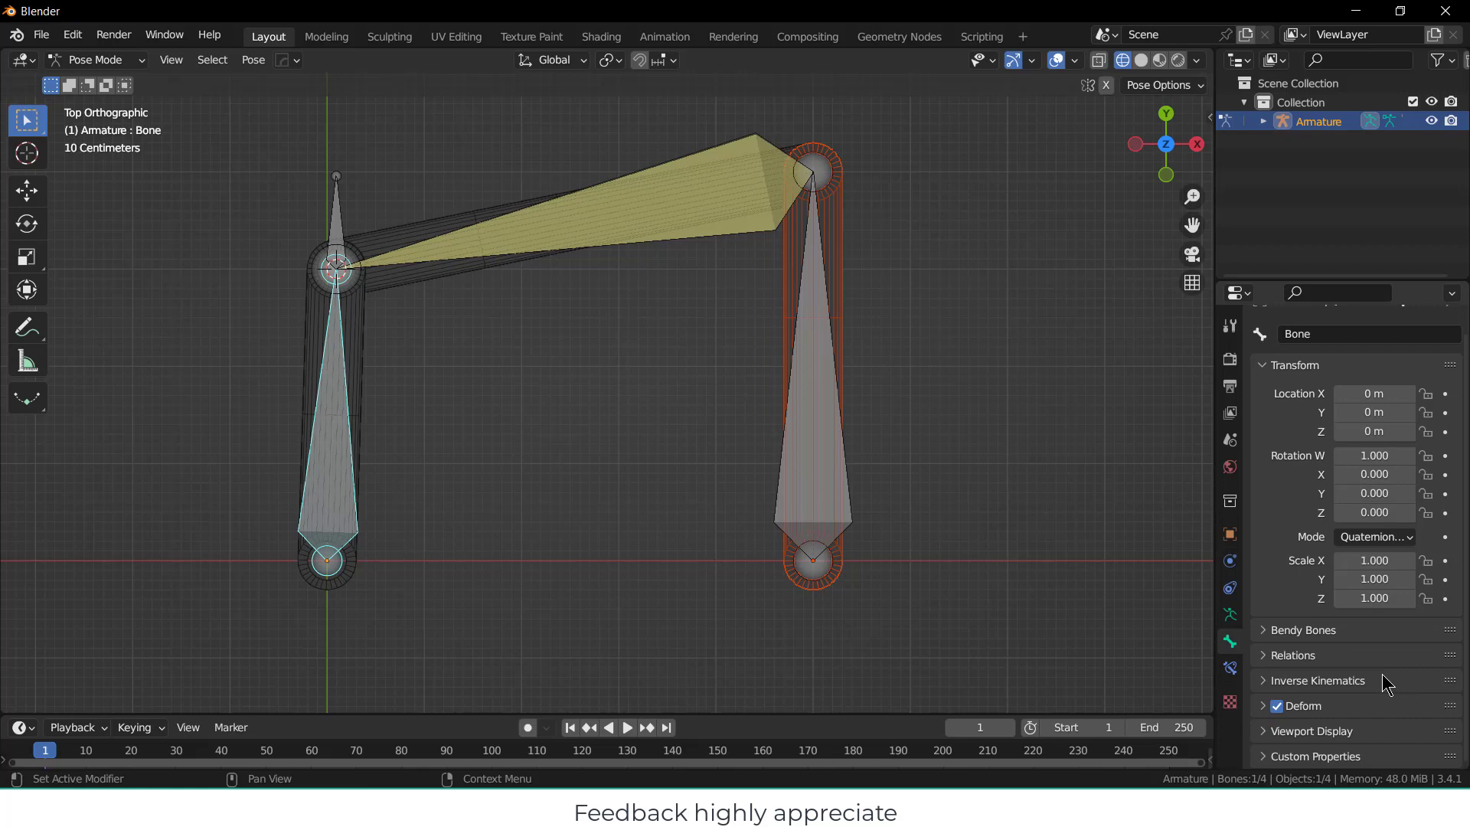
click(1373, 731)
scroll(1411, 669, down, 5)
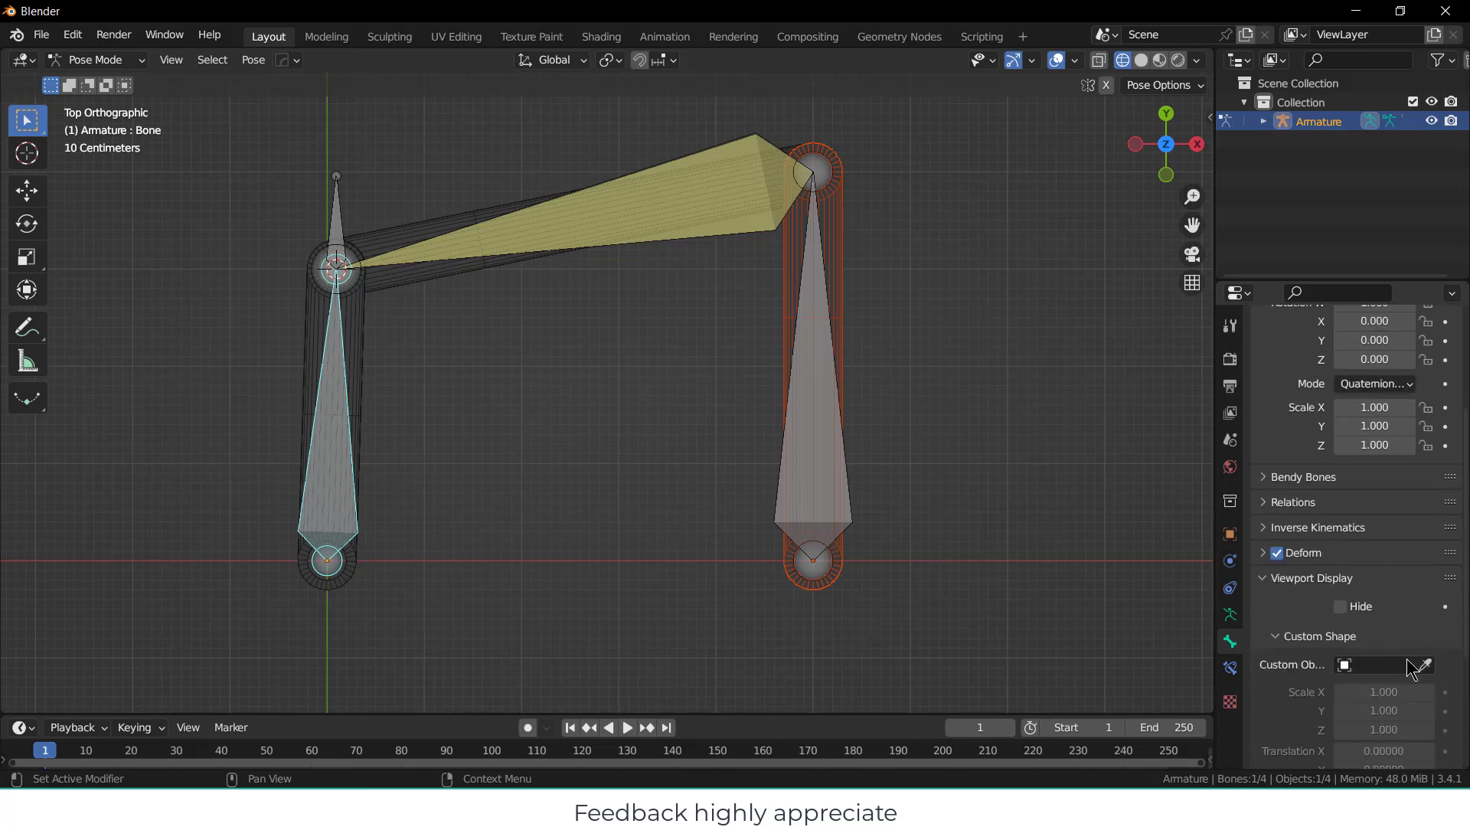
scroll(1411, 668, down, 6)
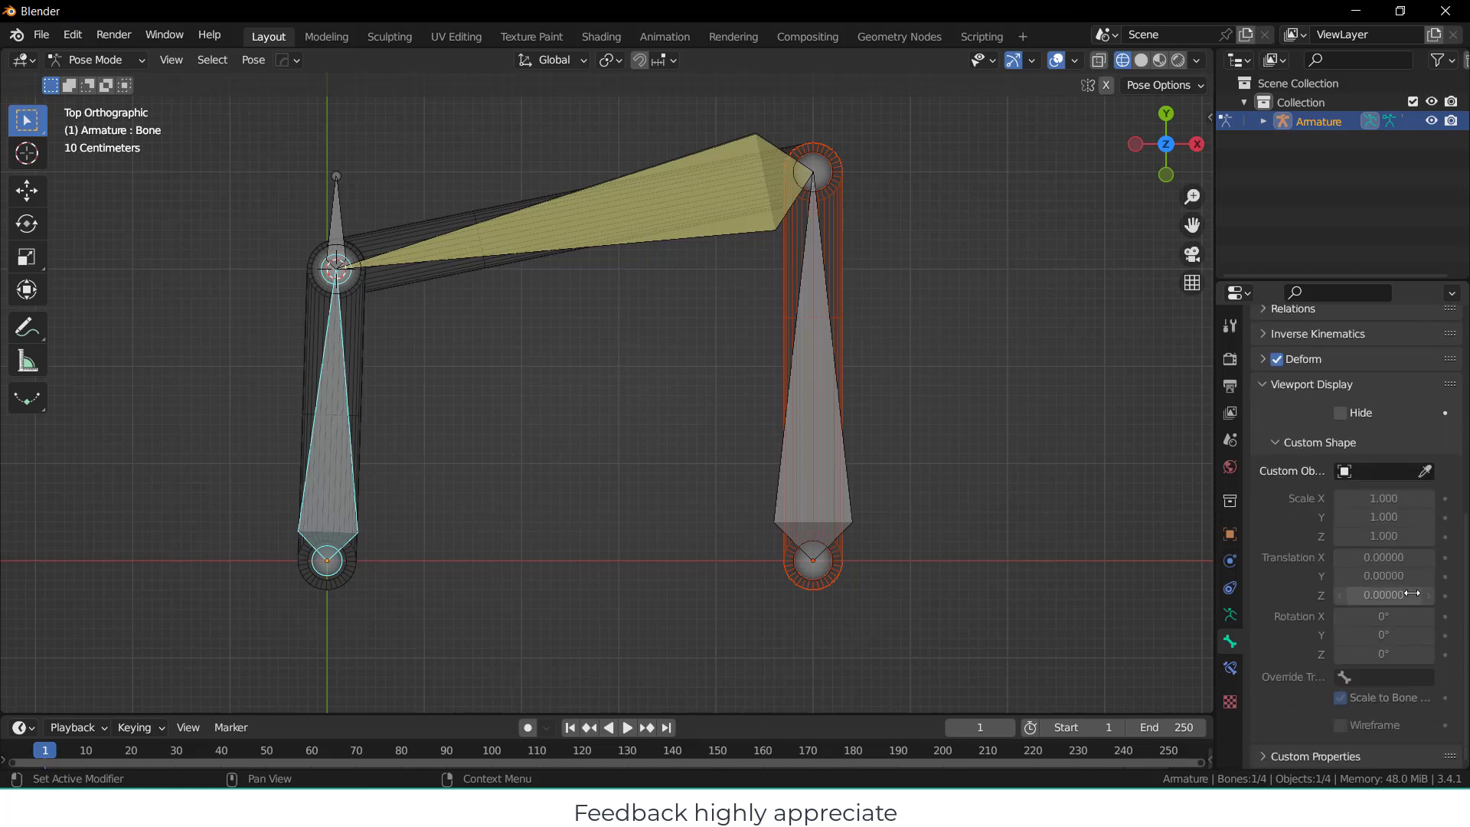
scroll(1410, 593, up, 2)
click(1374, 442)
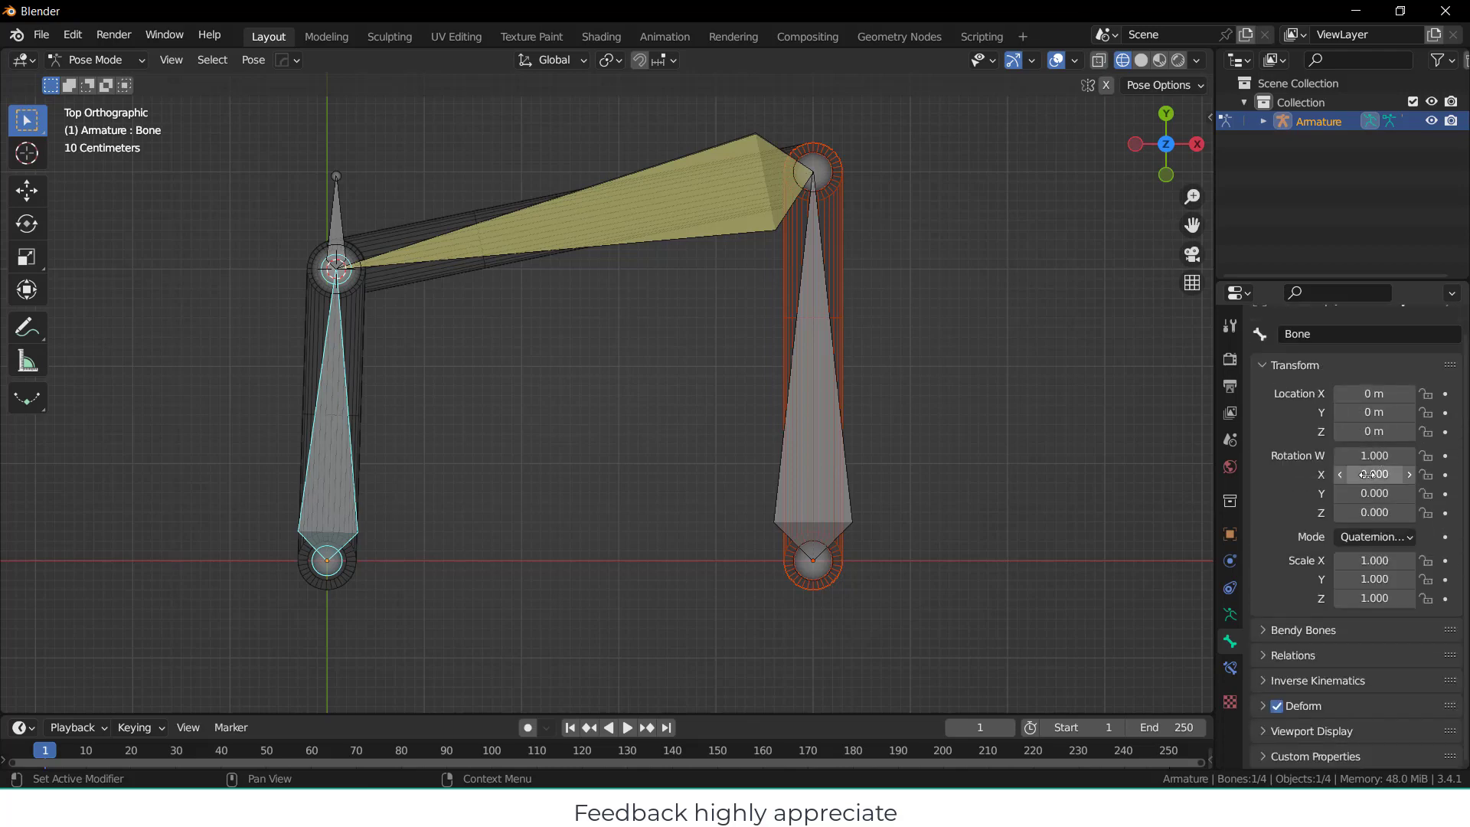
click(1363, 635)
click(1363, 635)
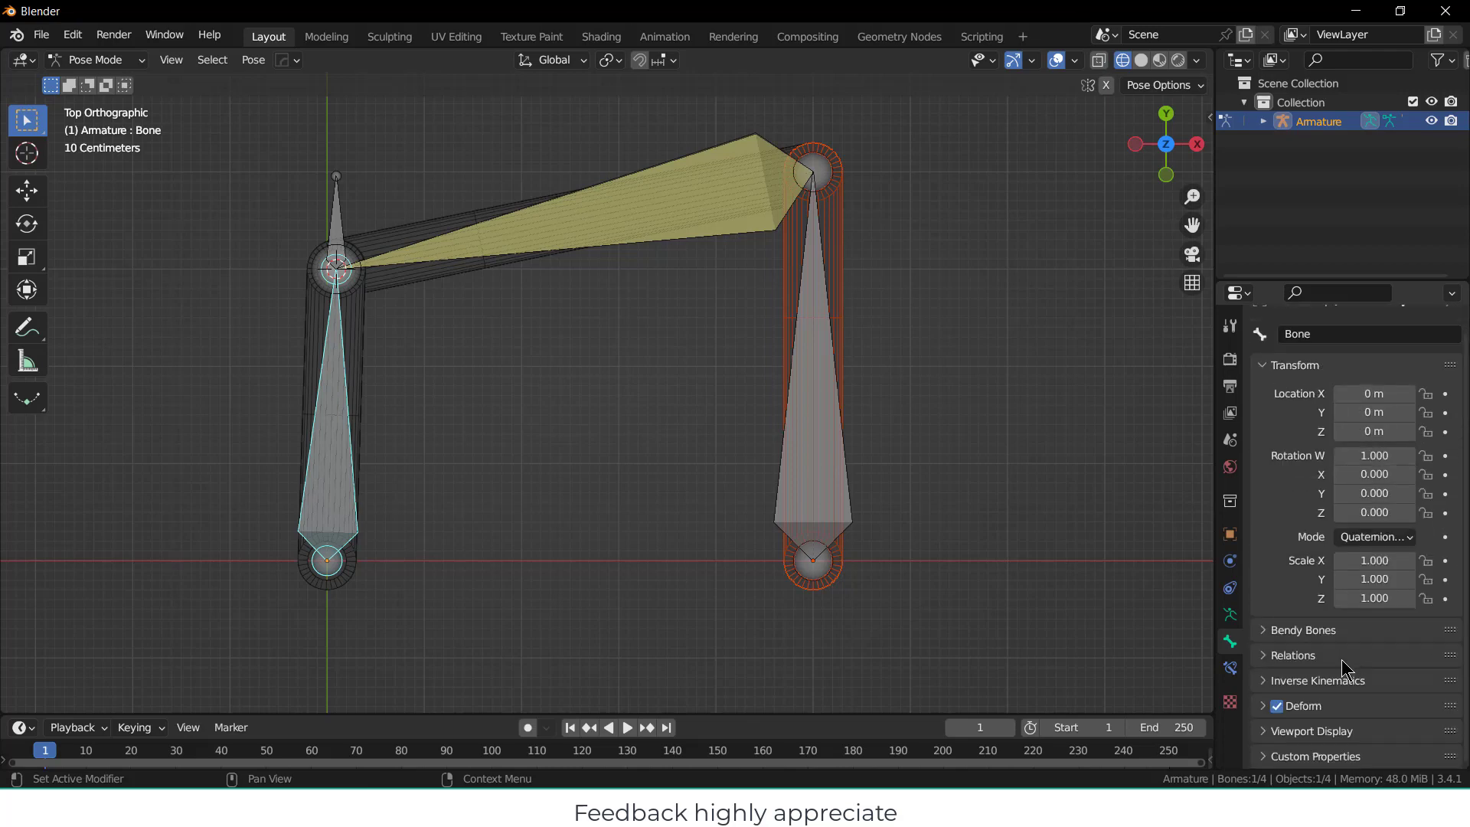
click(1230, 615)
Enable Axes in the armature's Viewport Display so every bone shows its axes.
click(1351, 628)
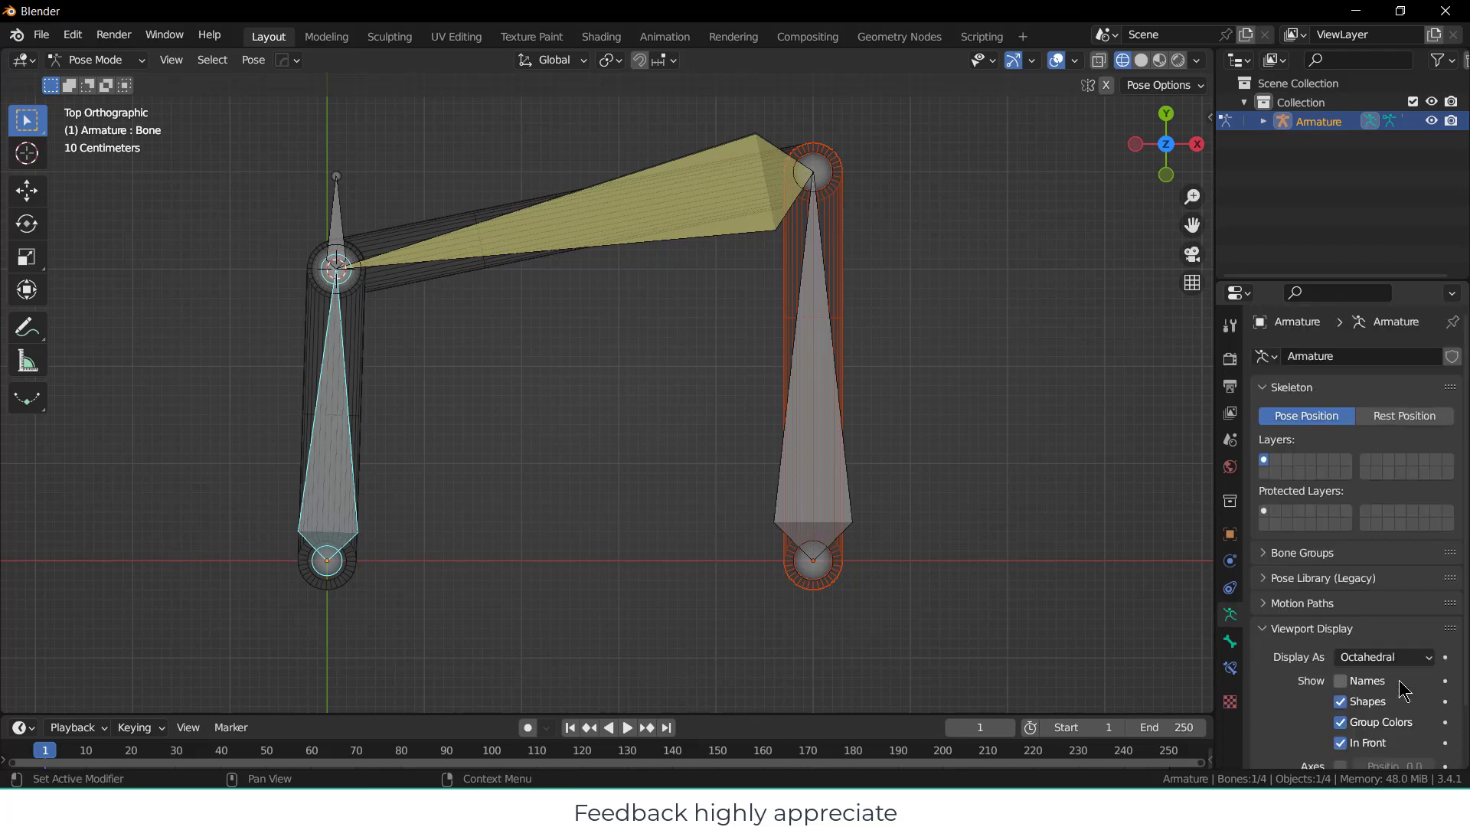
scroll(1403, 691, down, 2)
click(1341, 704)
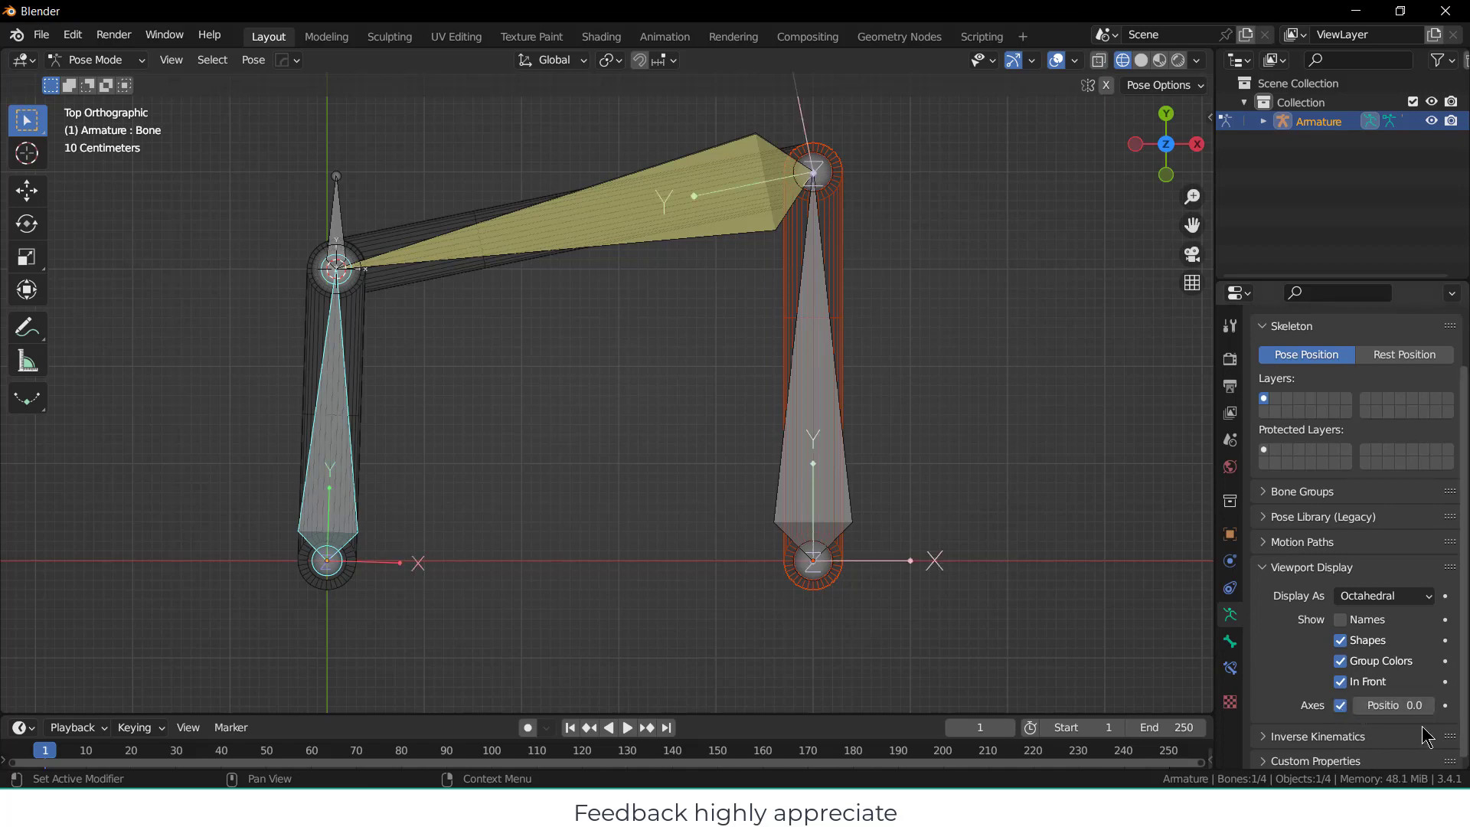
Orbit and zoom out to a perspective view of the whole armature, and enlarge the timeline.
middle_drag(590, 548, 639, 484)
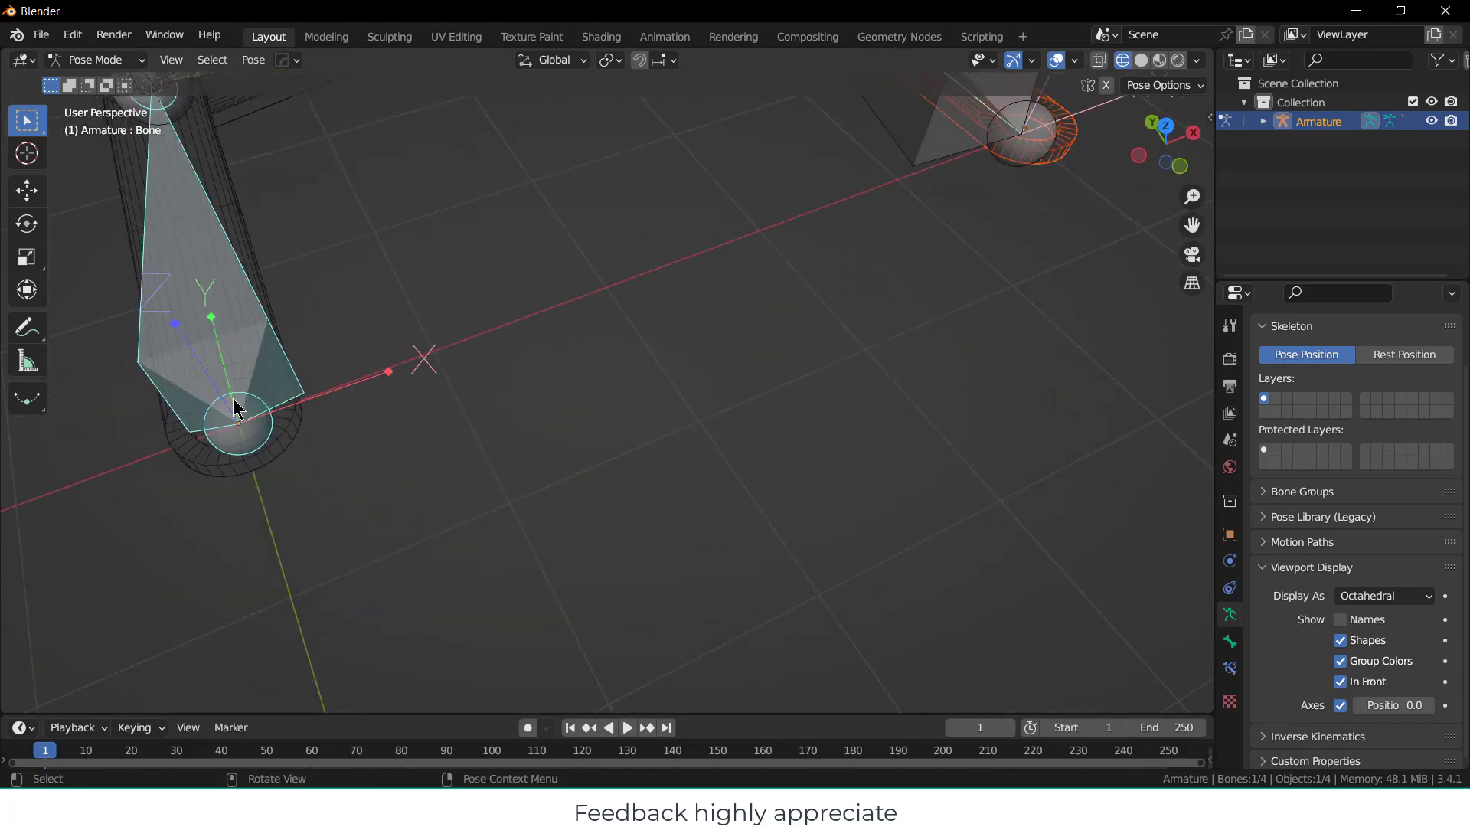
scroll(283, 398, down, 4)
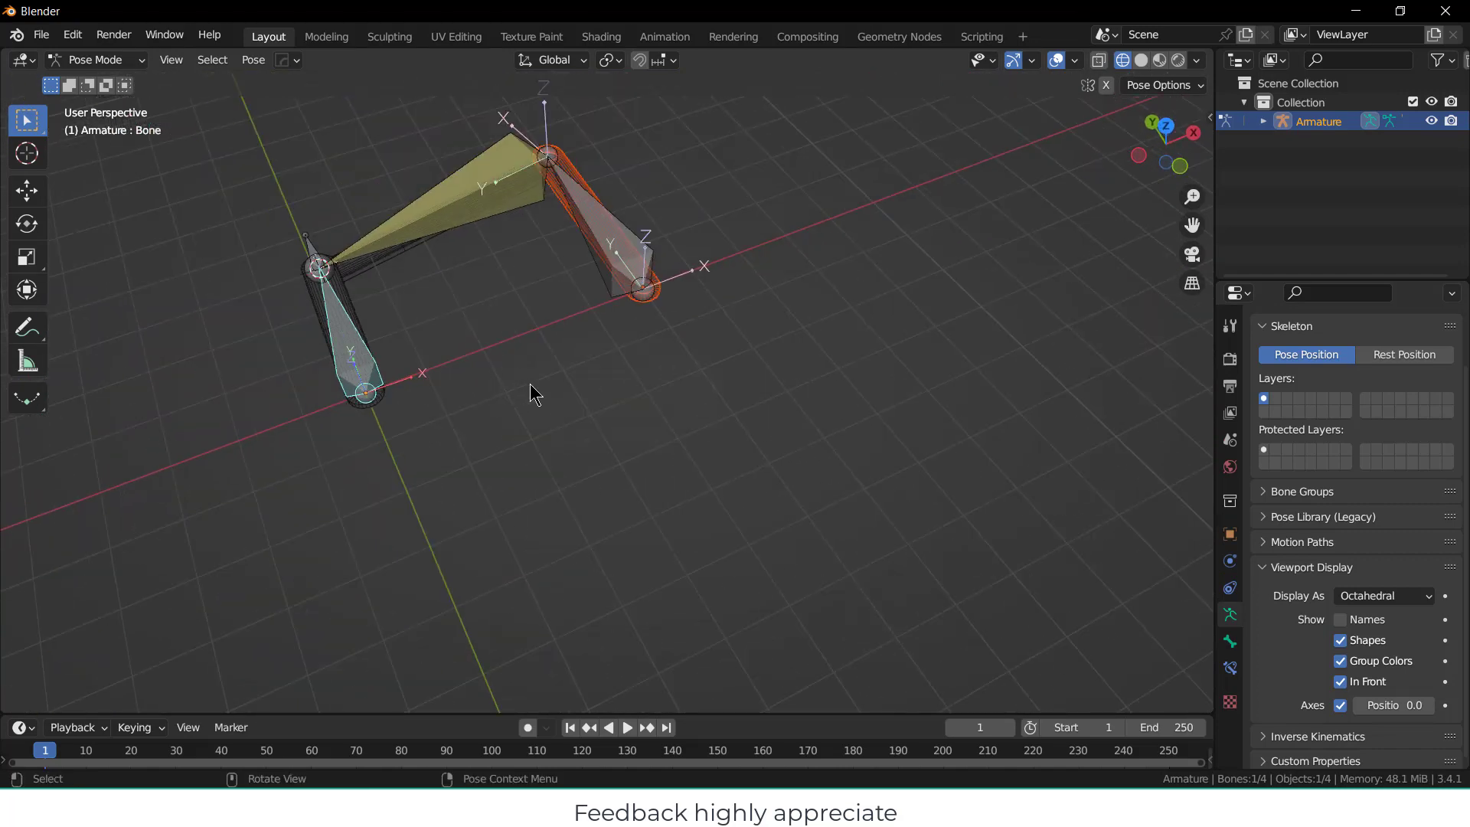
scroll(497, 406, down, 1)
drag(506, 713, 525, 635)
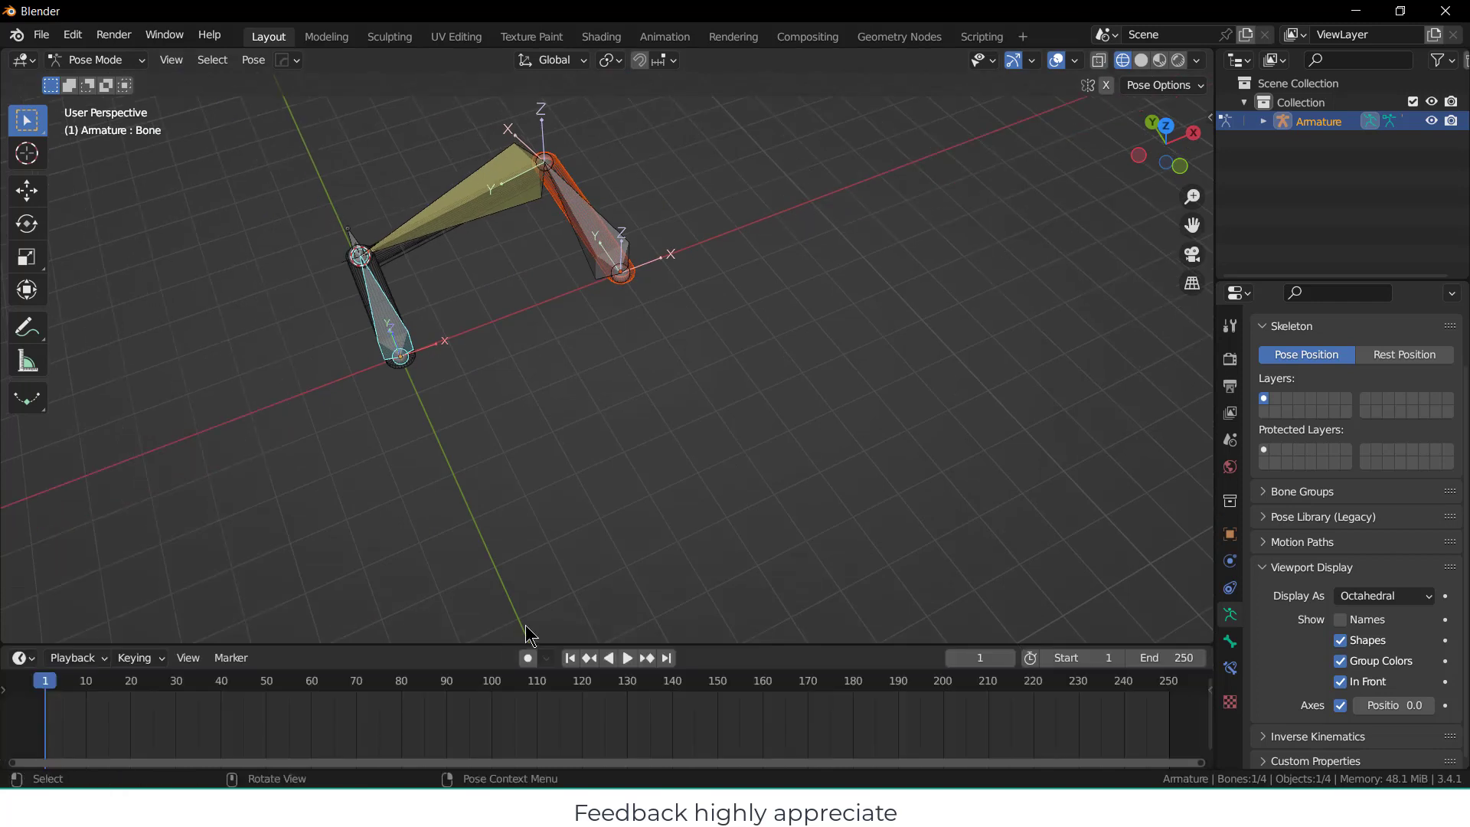
Show the bone's transform values in the N sidebar and reset its Z rotation to 0.
key(n)
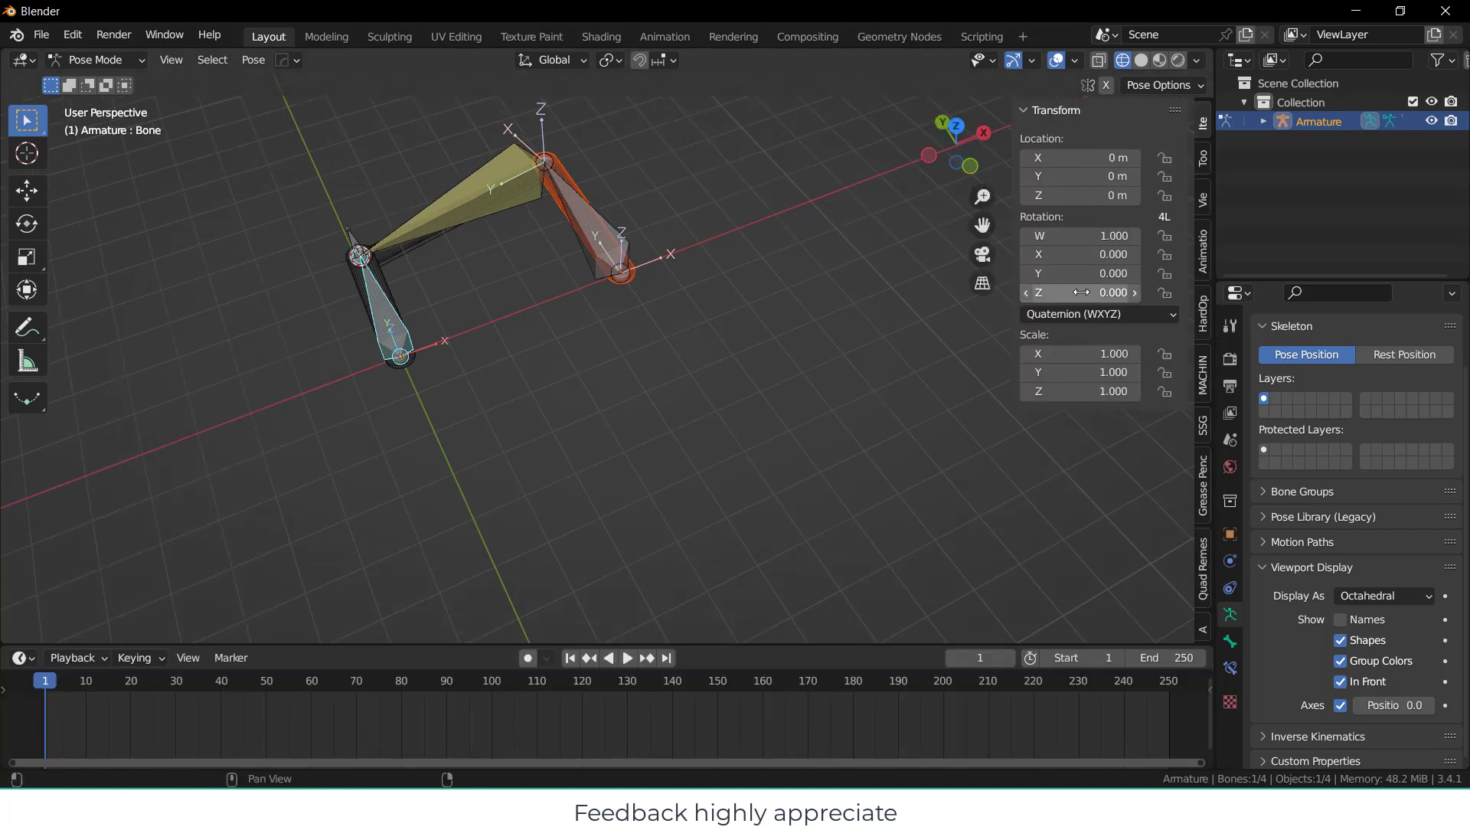
mouse_move(1081, 292)
mouse_down()
mouse_move(1117, 291)
mouse_move(1094, 291)
mouse_up()
click(1081, 292)
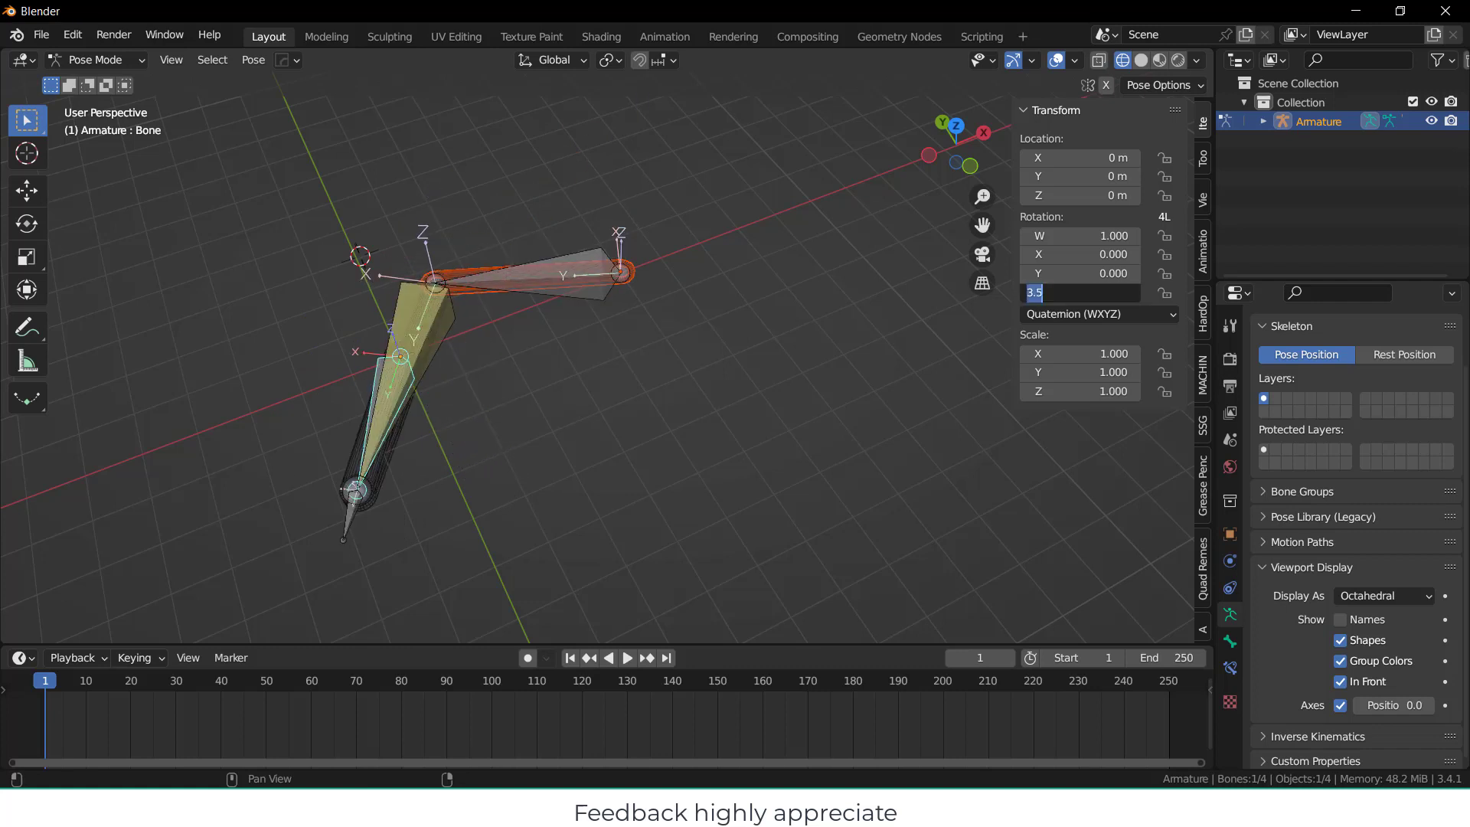
text(0)
key(Return)
Switch the crank bone's rotation mode to XZY Euler and reset Z rotation to 0°.
click(1098, 313)
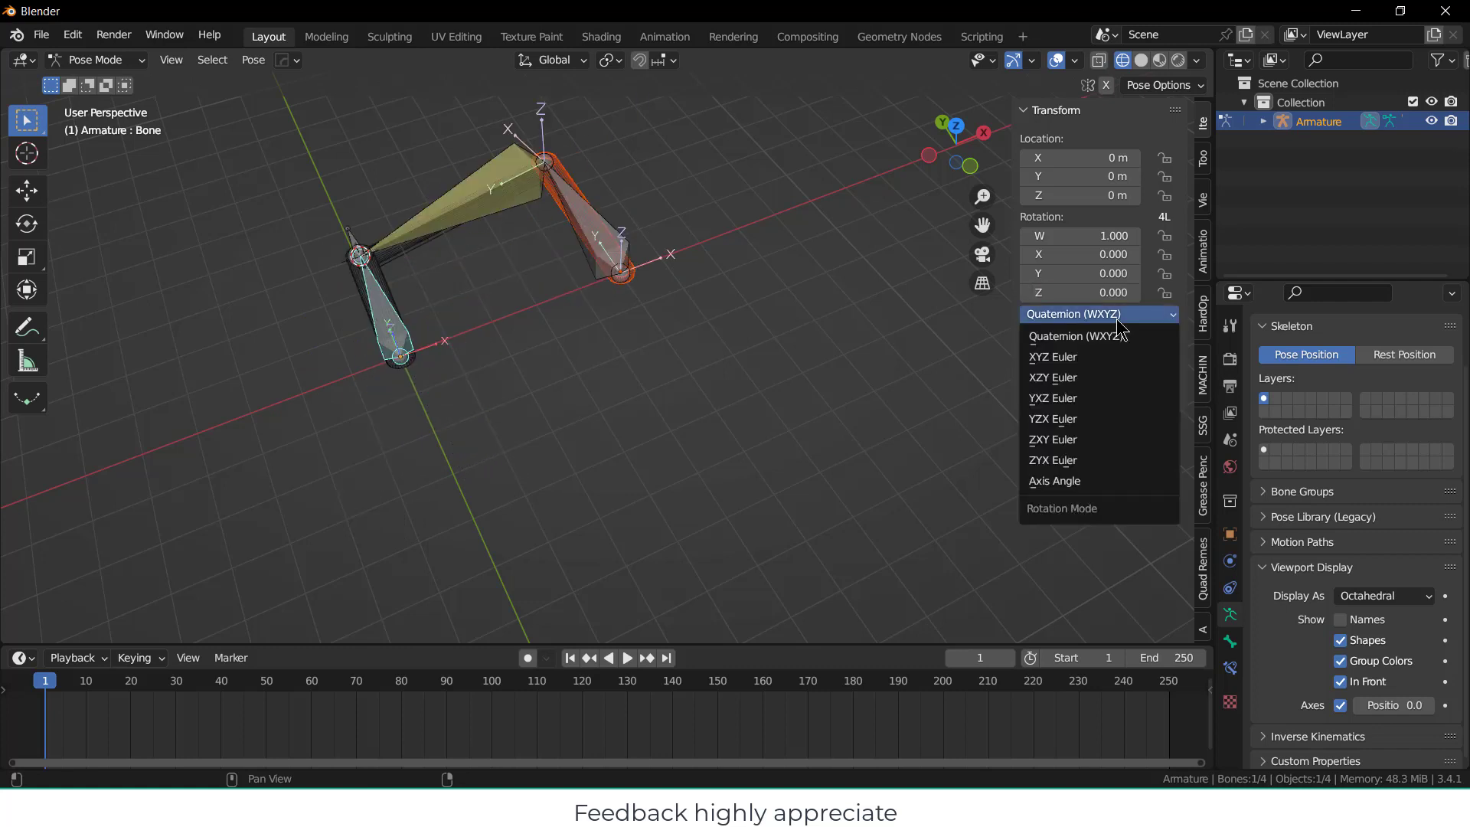
click(1103, 378)
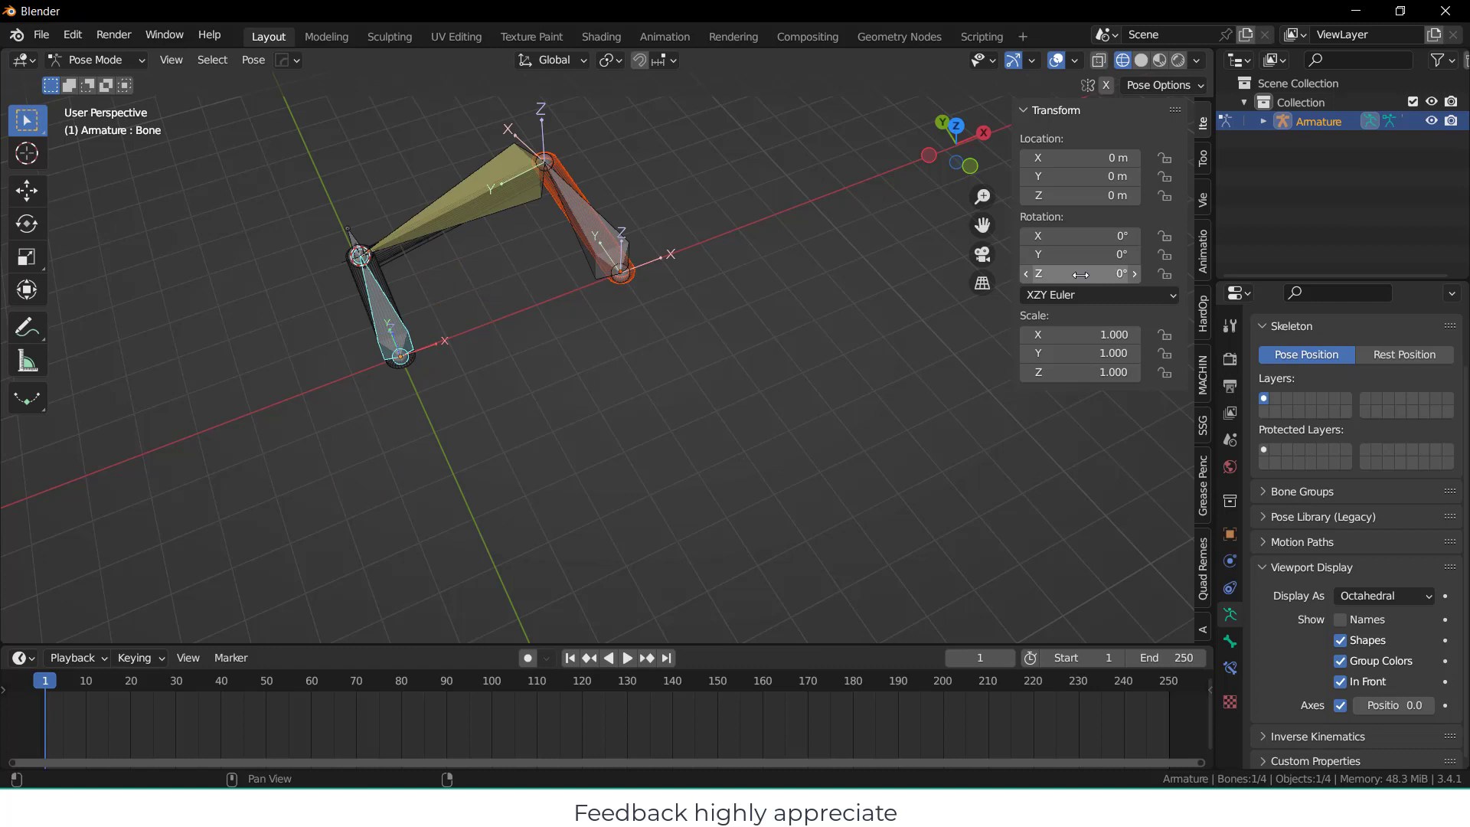
drag(1080, 274, 1125, 274)
click(1080, 274)
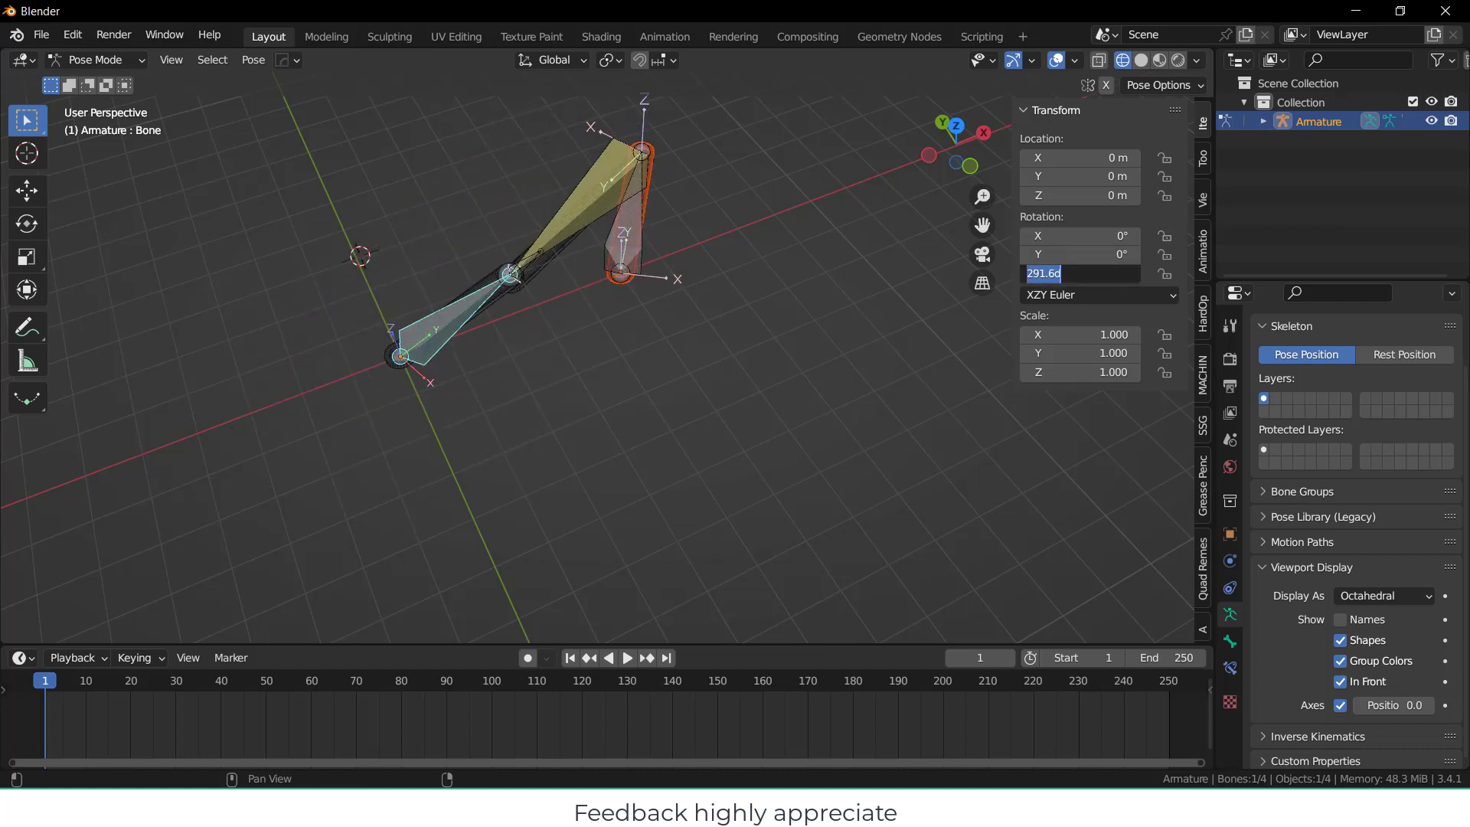
text(0)
key(Return)
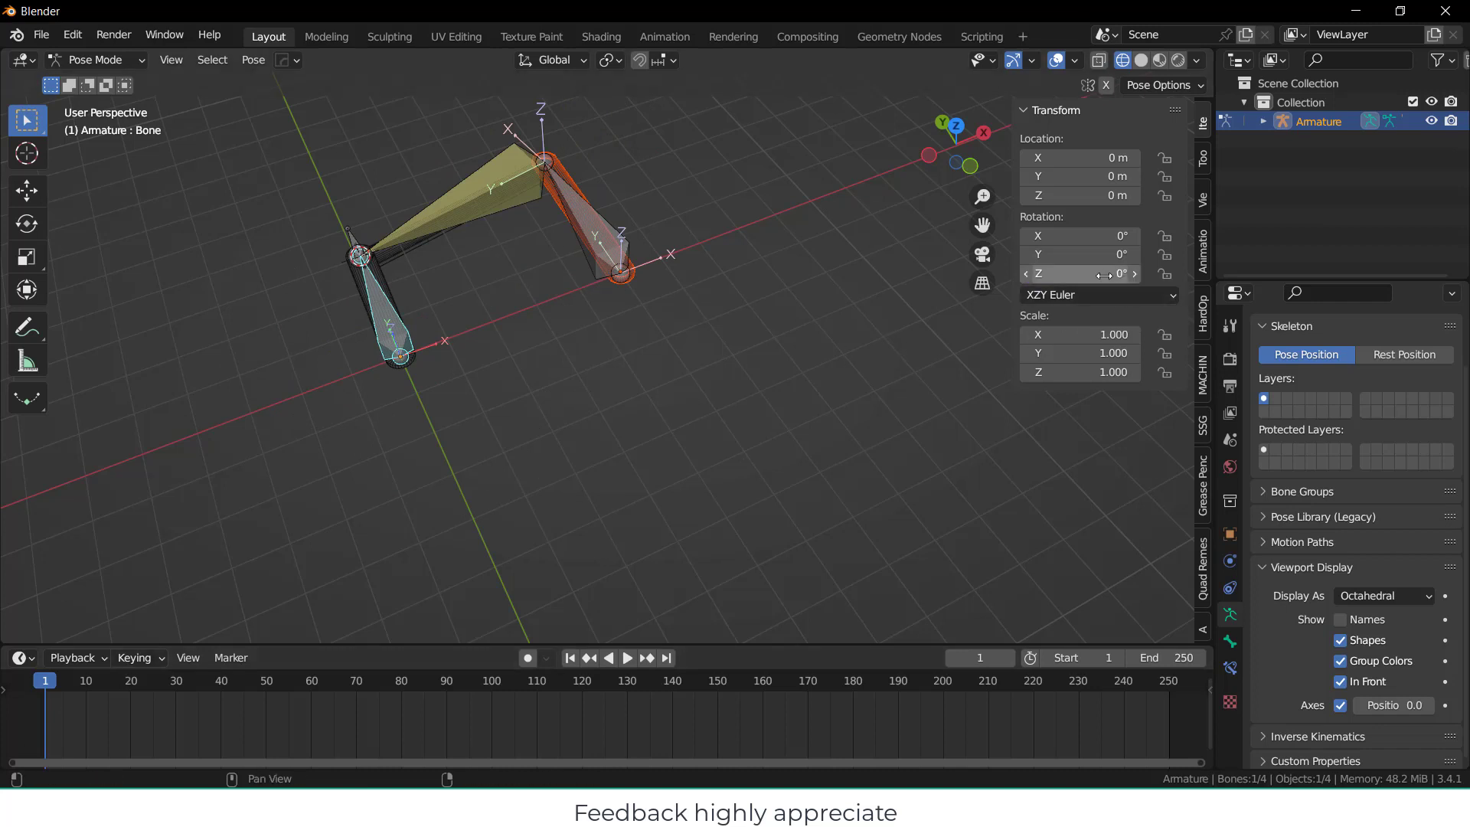
Keyframe the bone's rotation at 0° on frame 1 and at 360° Z on frame 120.
key(i)
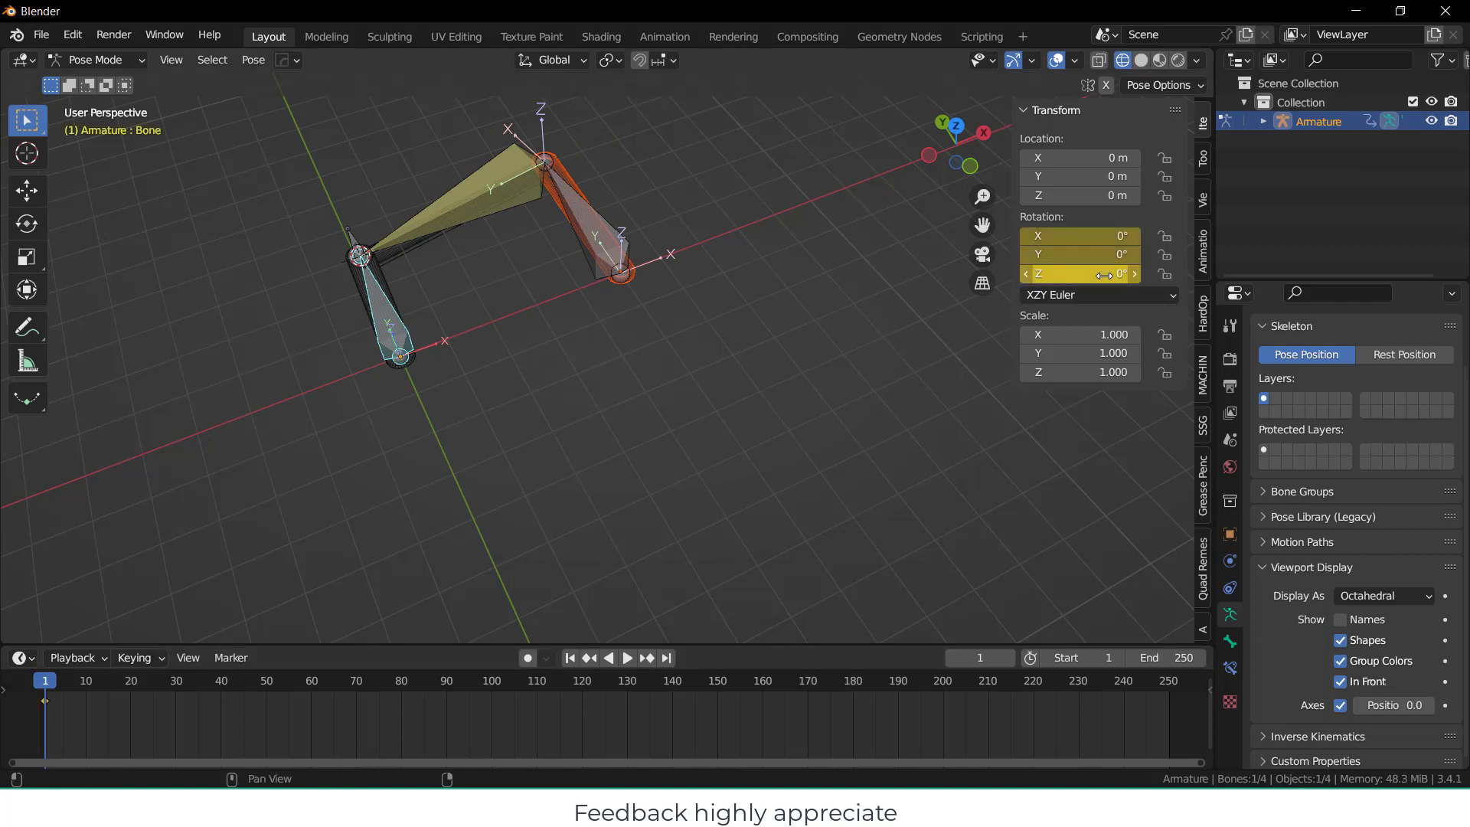
click(578, 683)
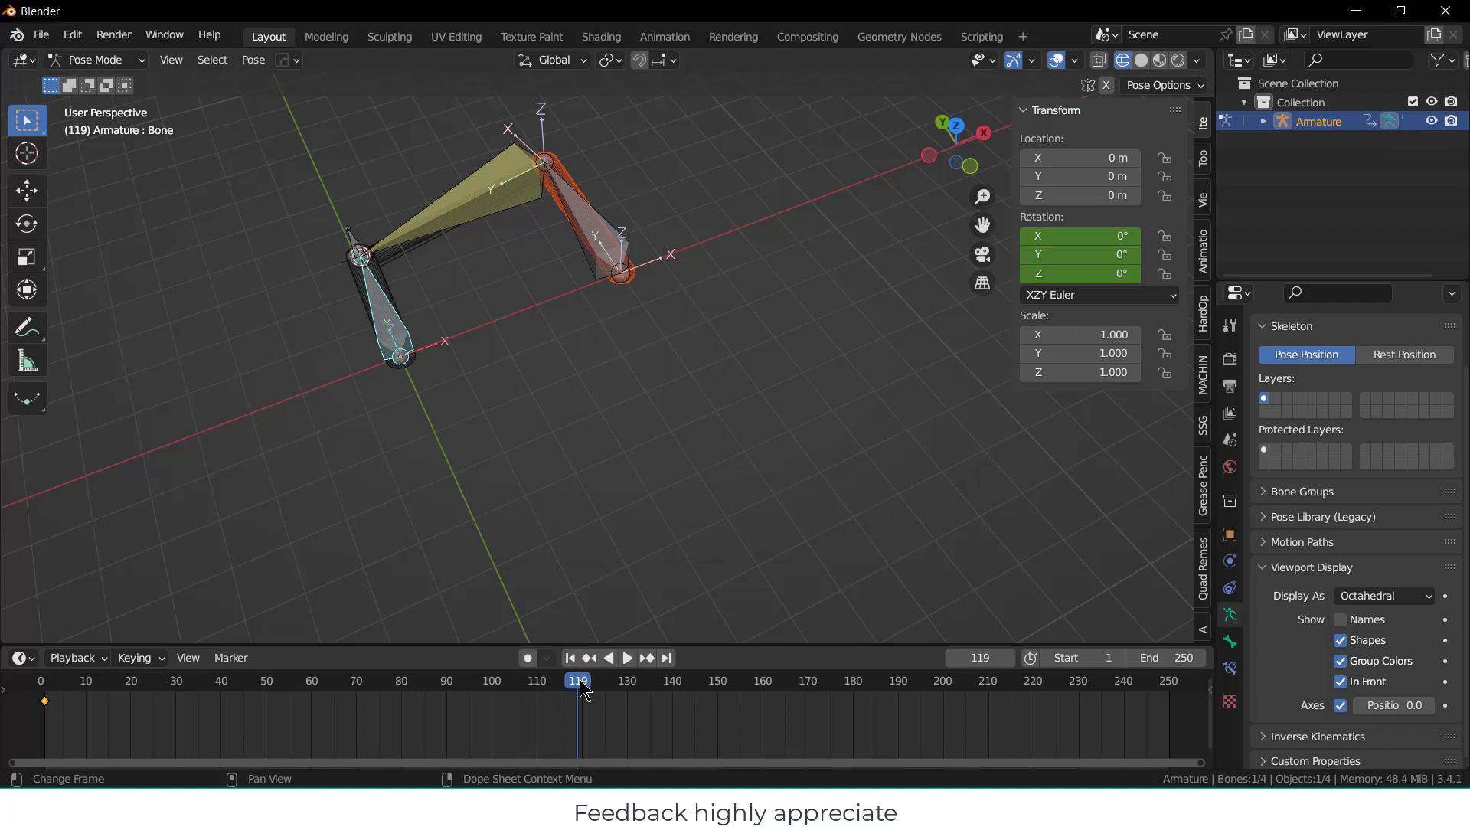
double_click(1079, 273)
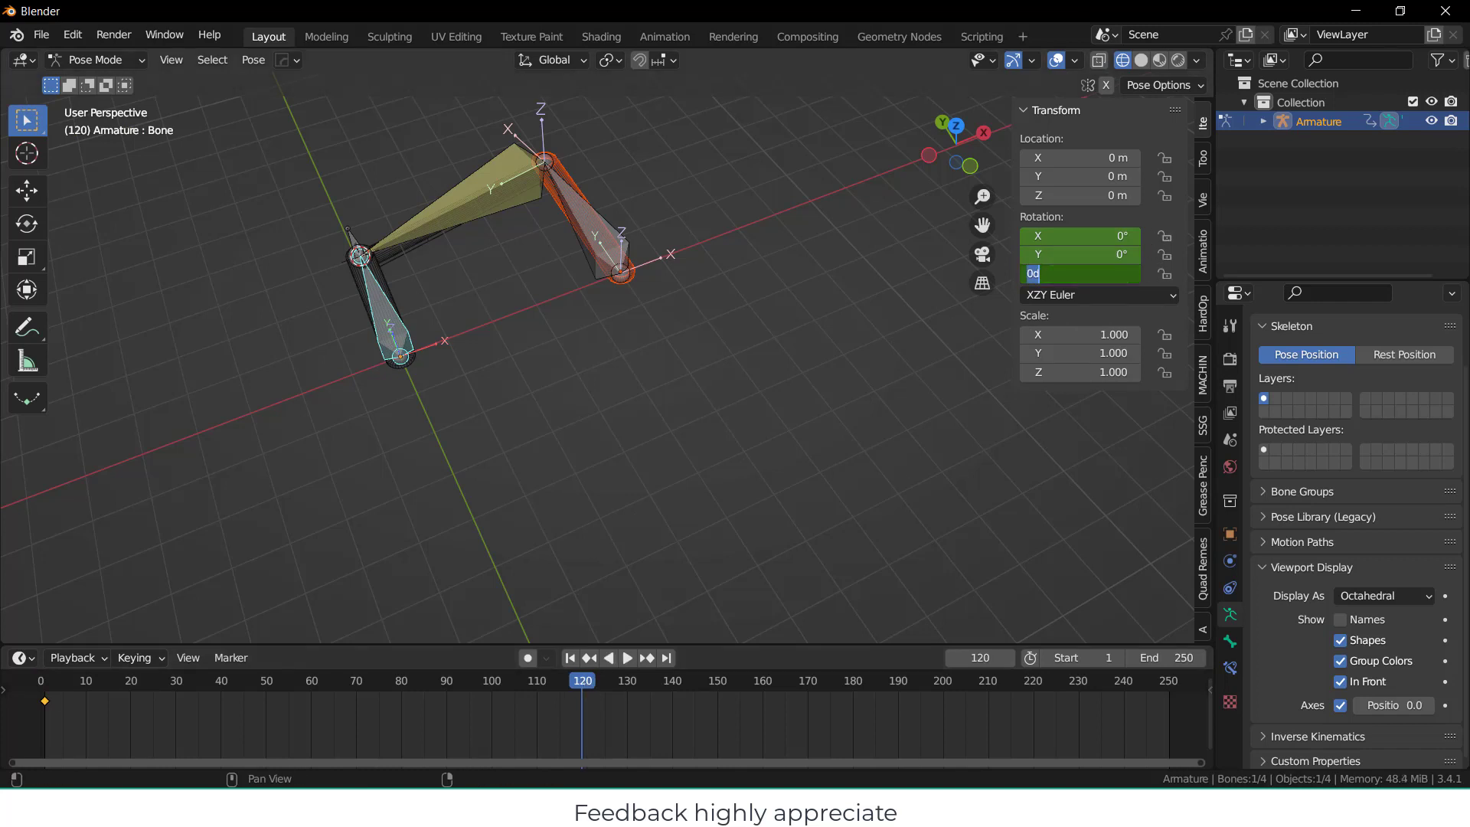
text(360)
key(Return)
key(i)
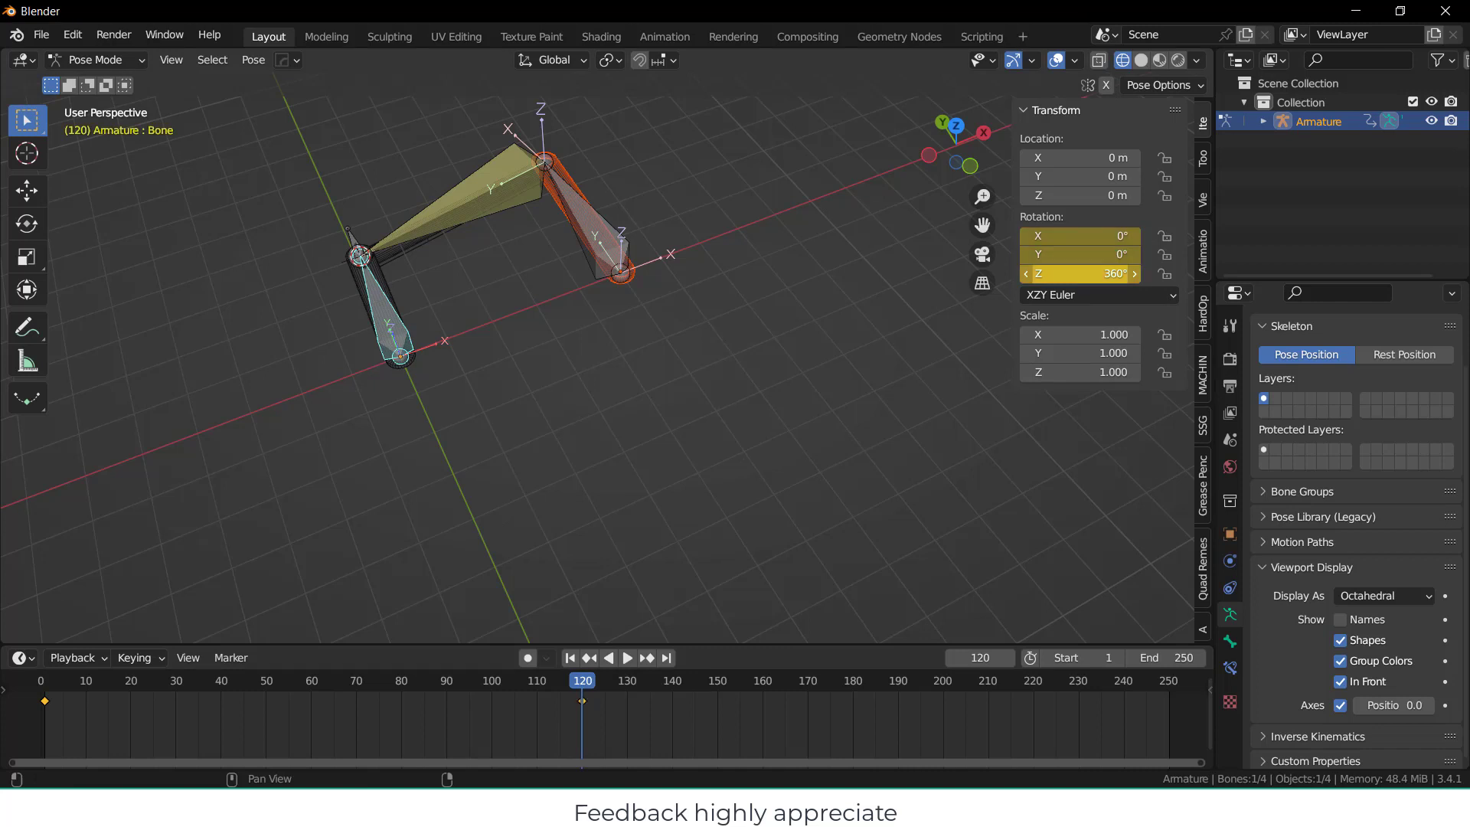
Set the animation's end frame to 120 and switch to top orthographic view.
double_click(1167, 658)
text(1)
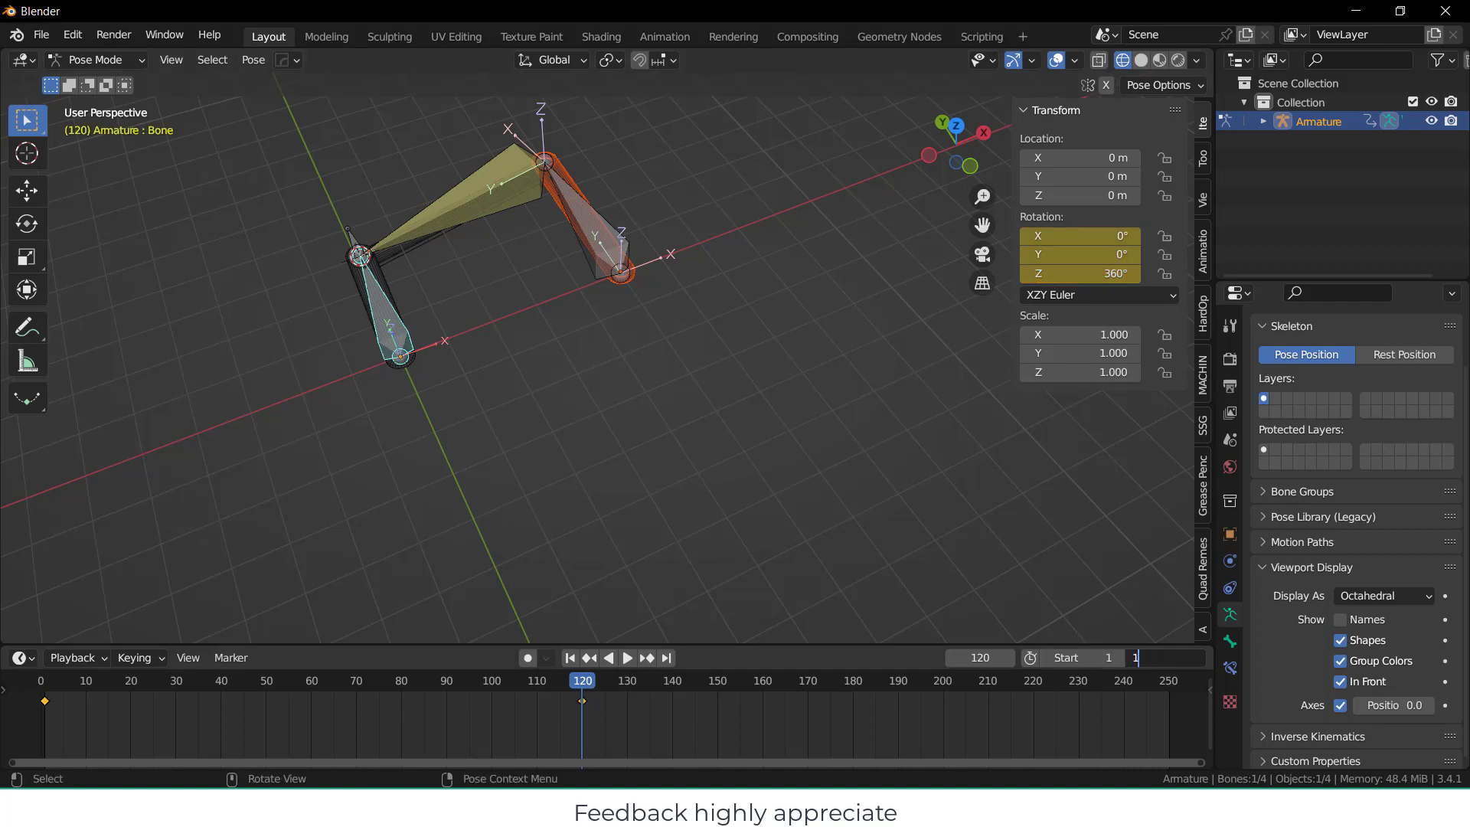
text(20)
key(Return)
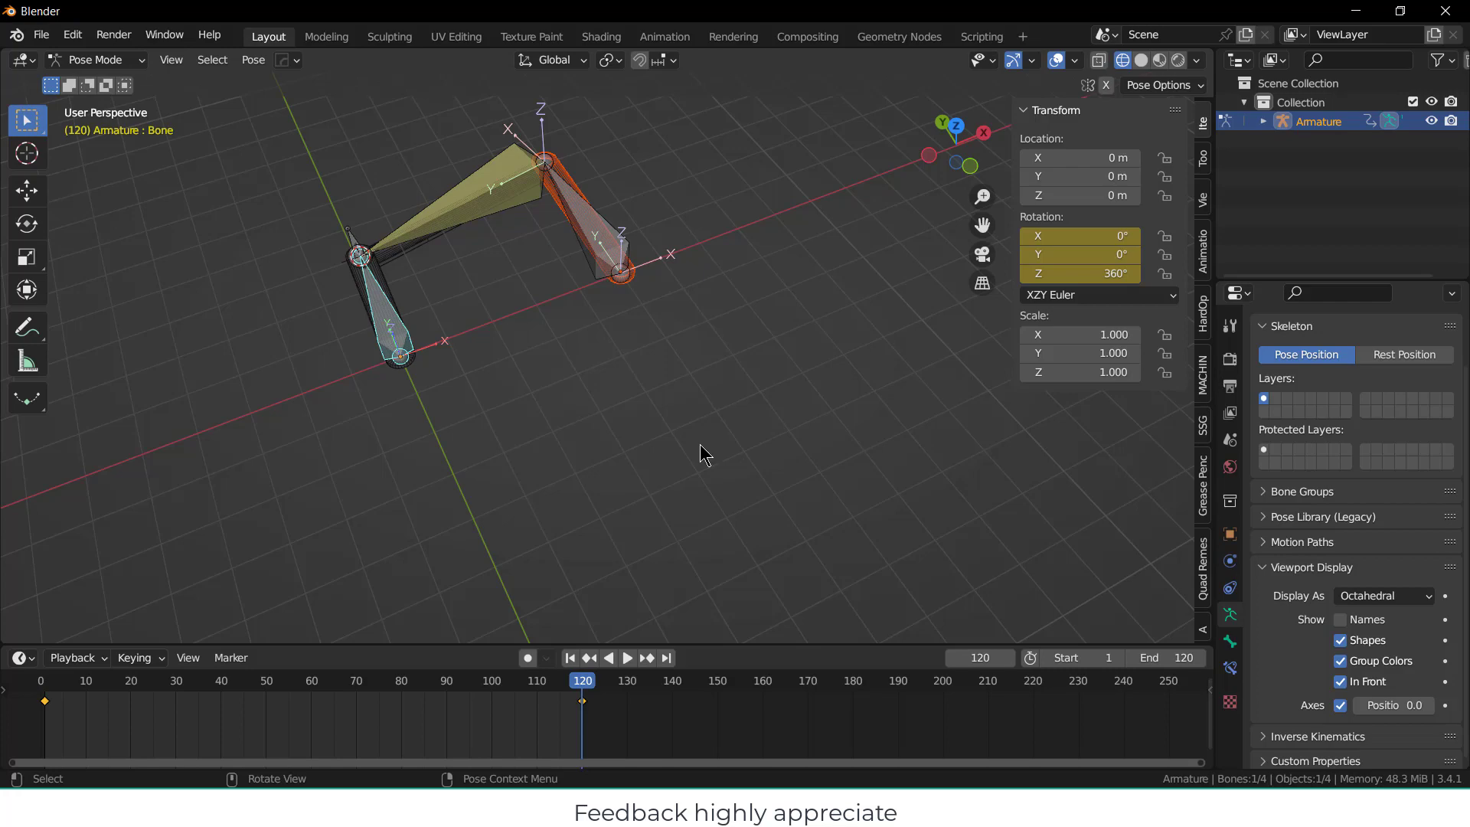
key(KP_7)
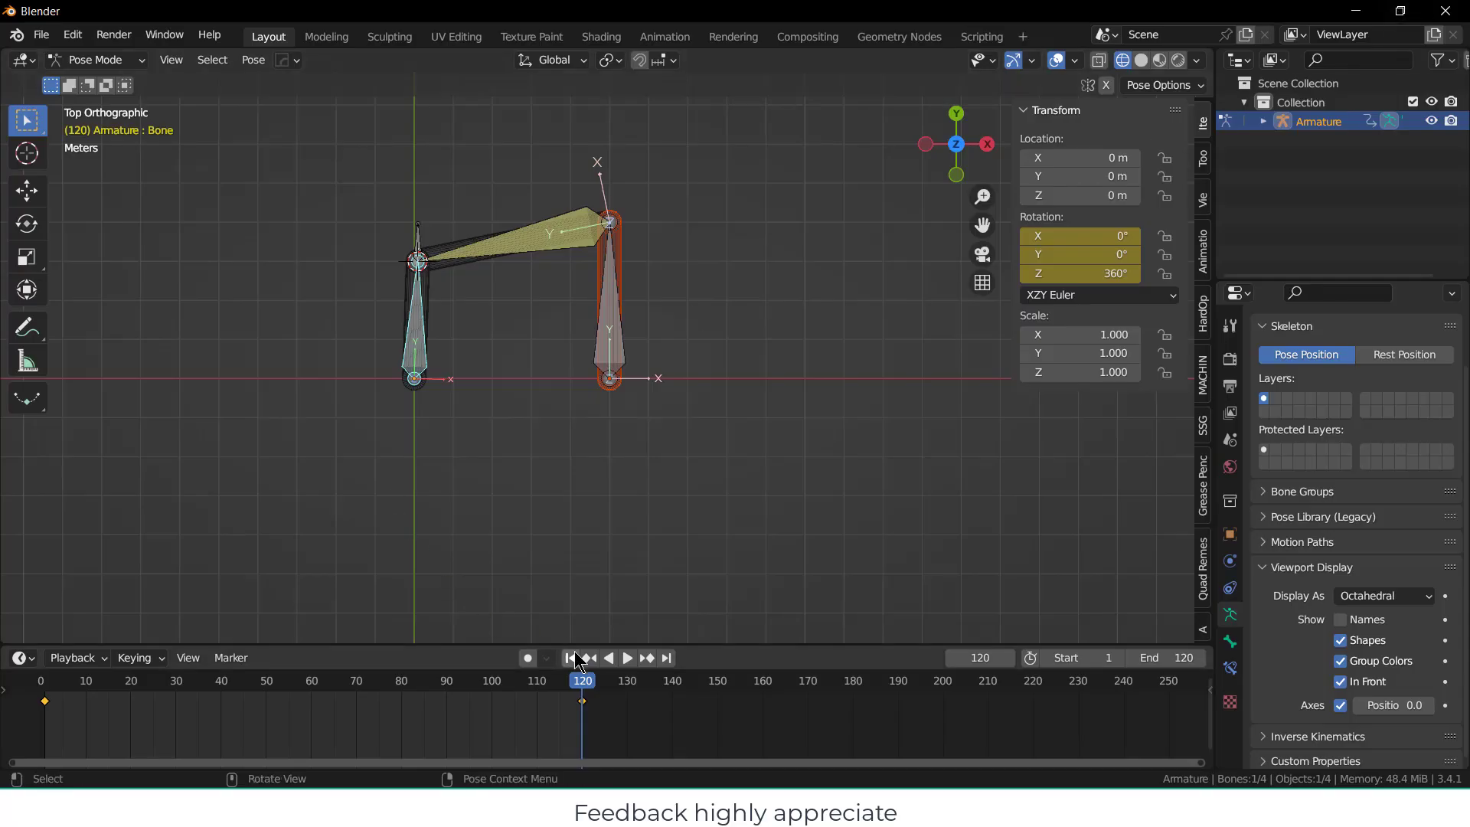
Play the linkage animation from frame 1 and hide the armature bones.
click(570, 658)
click(628, 658)
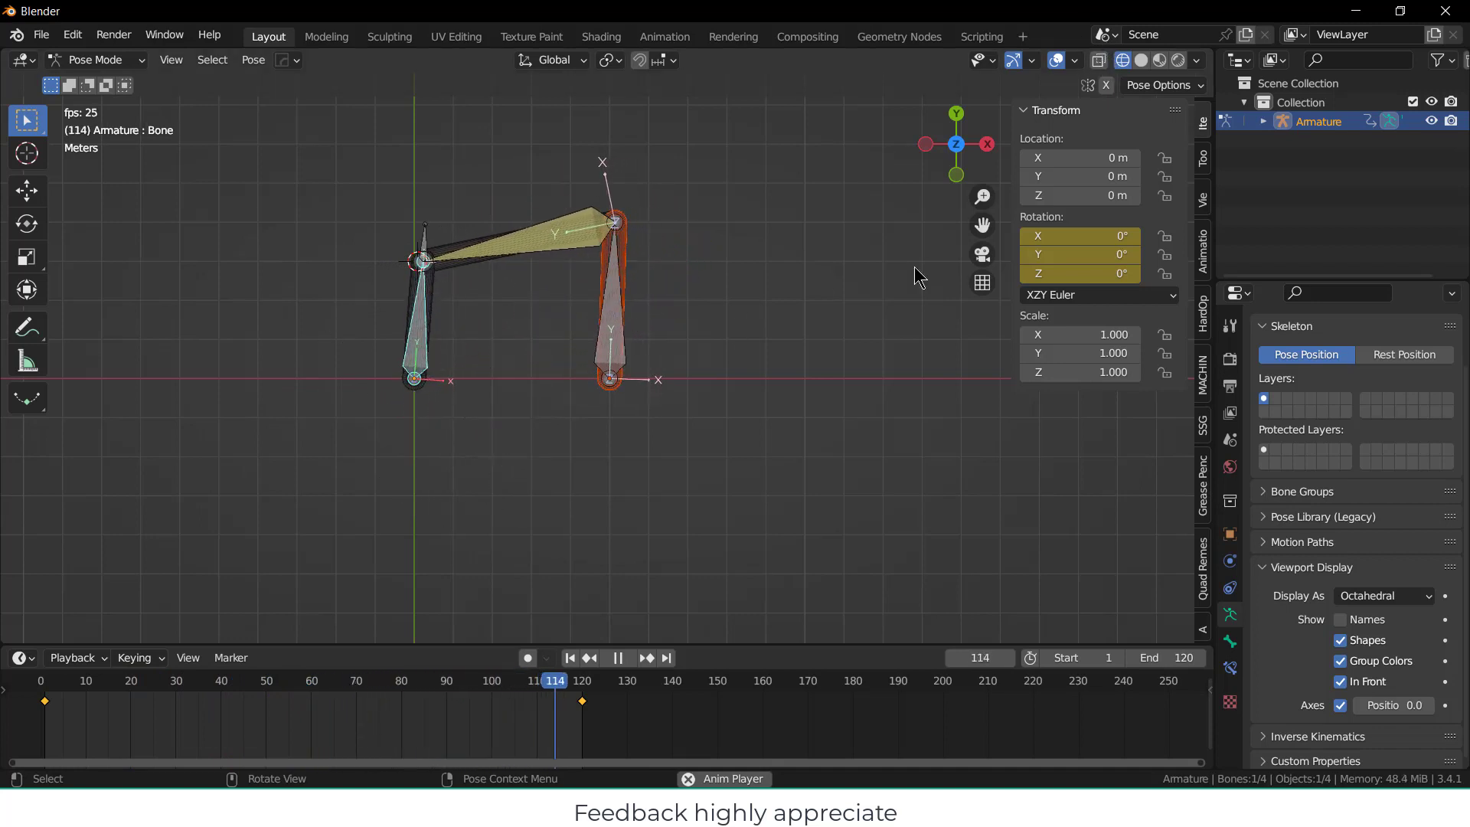
click(1432, 121)
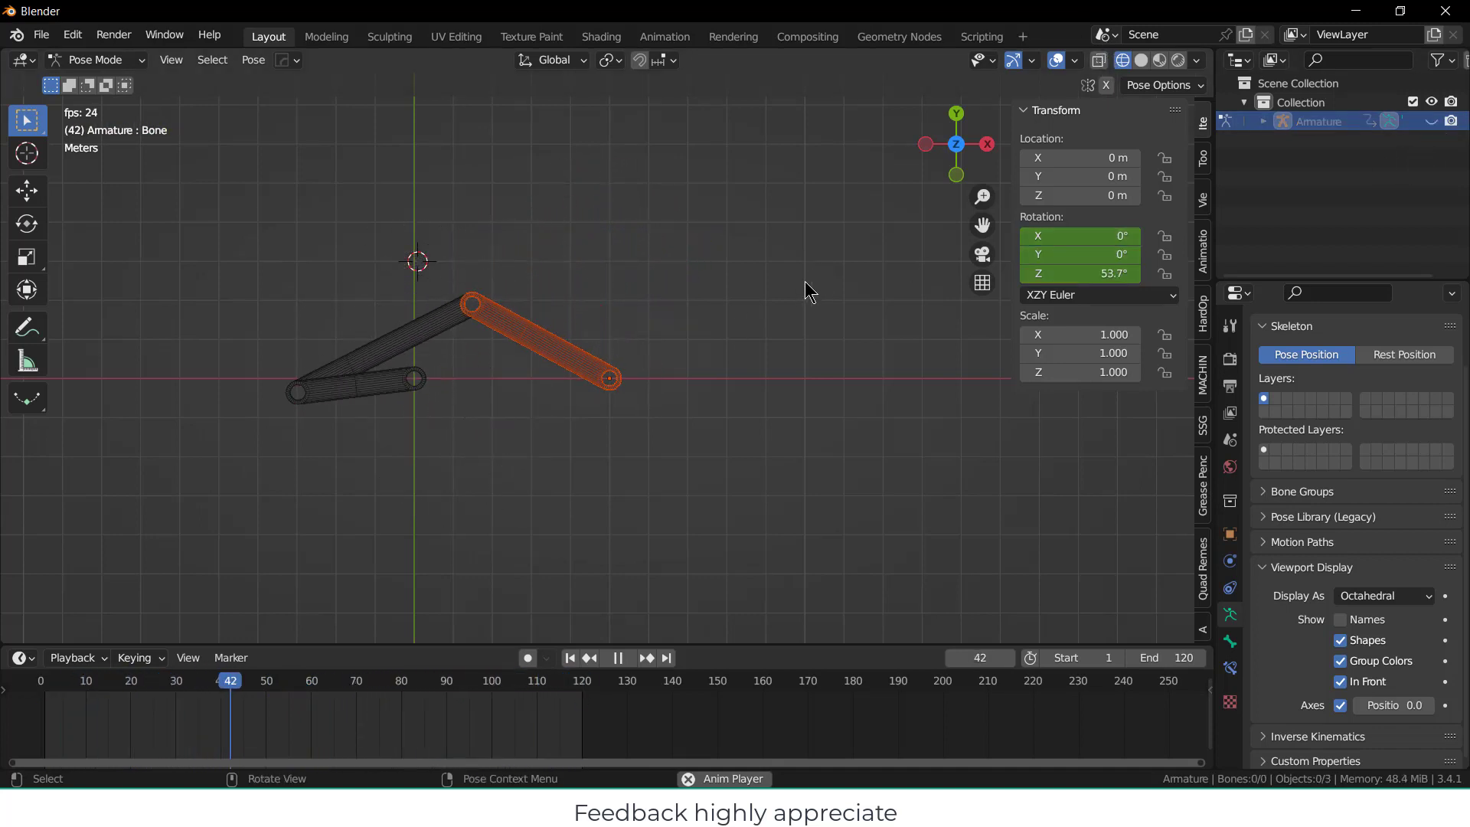
Show the rotating links in Object Mode with Solid, then Material Preview shading.
click(1139, 61)
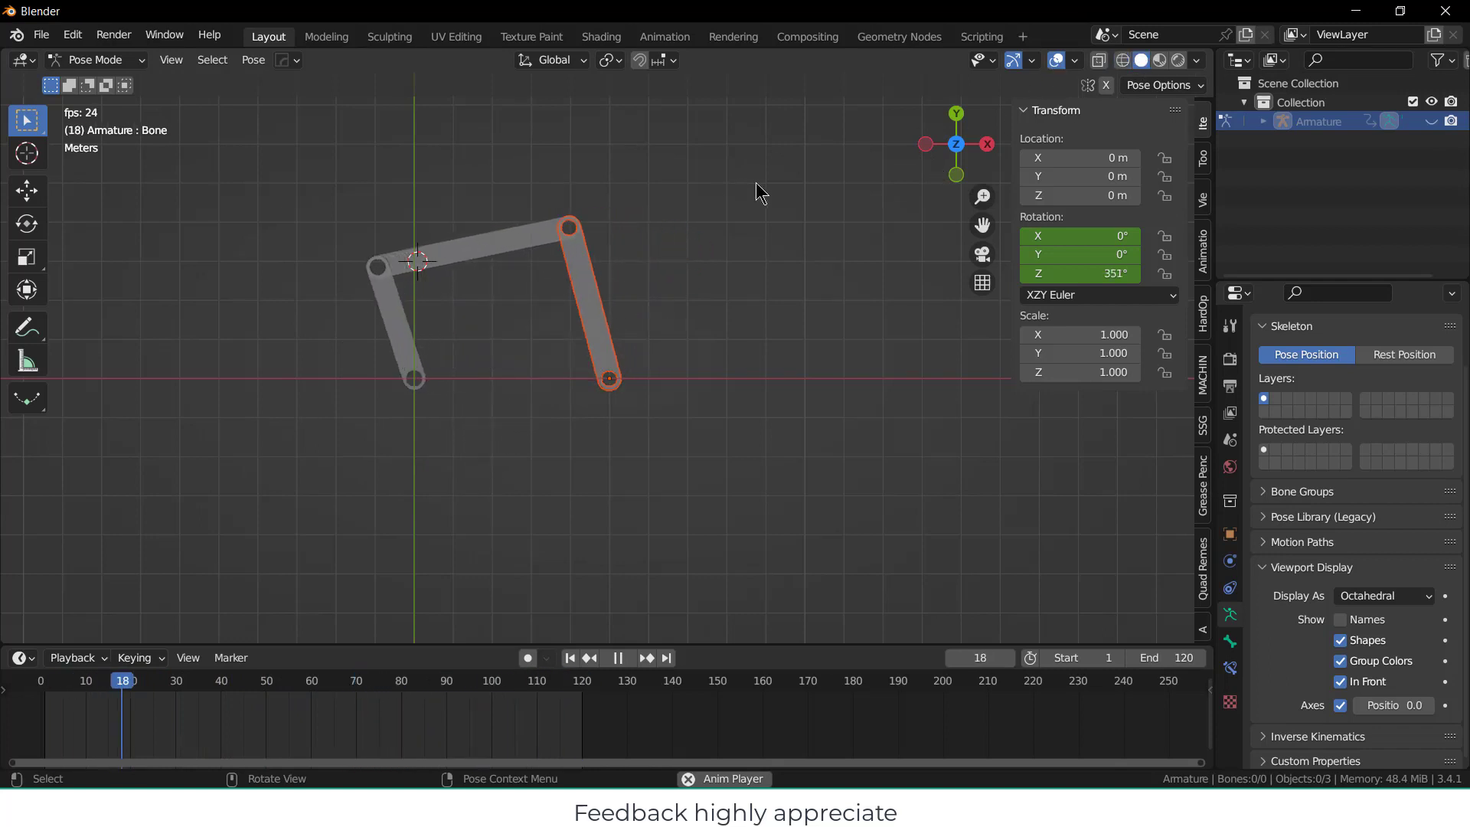
click(107, 60)
click(107, 82)
scroll(507, 231, up, 2)
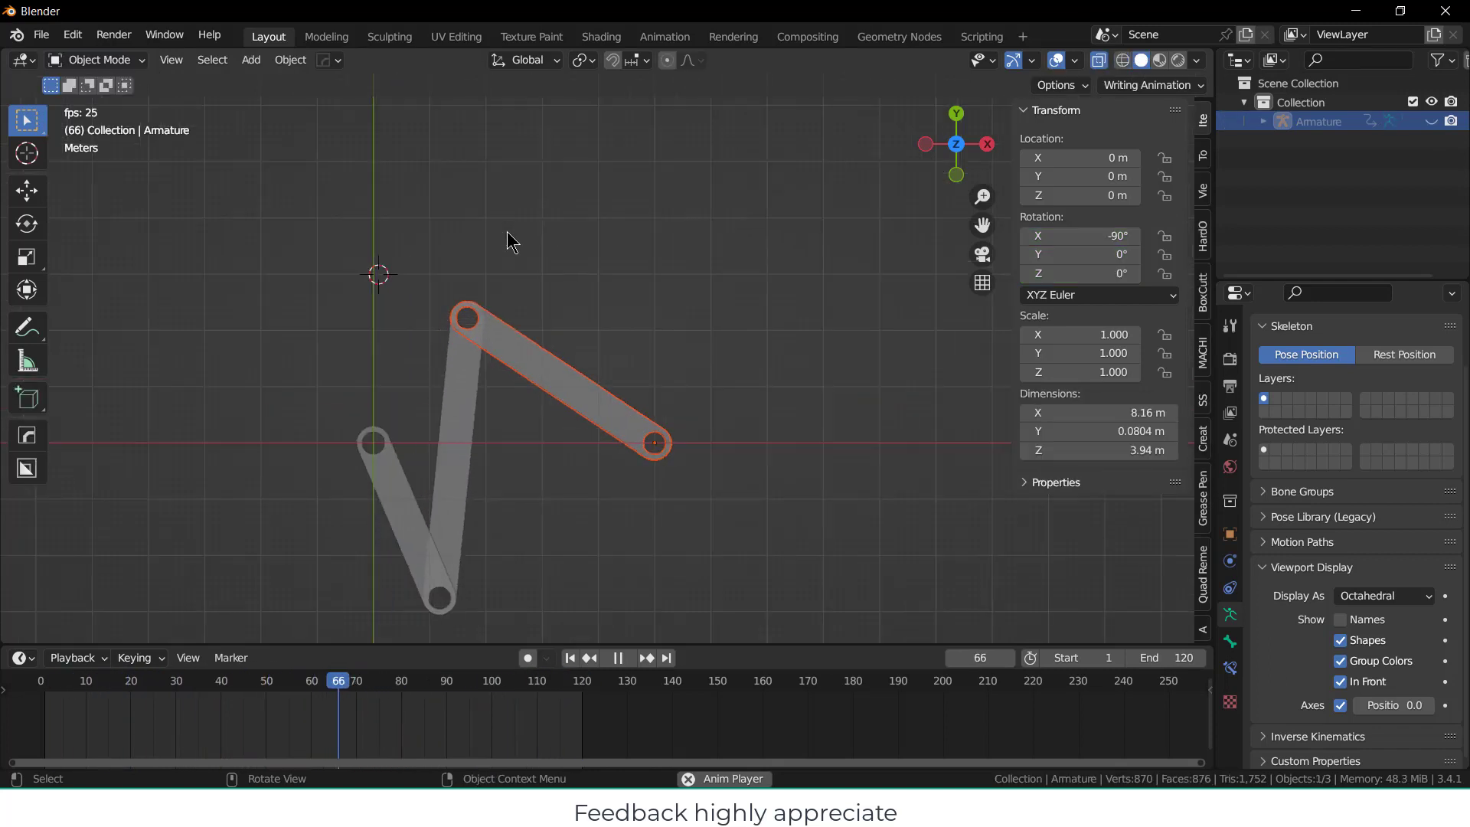
scroll(577, 306, up, 2)
scroll(577, 306, down, 1)
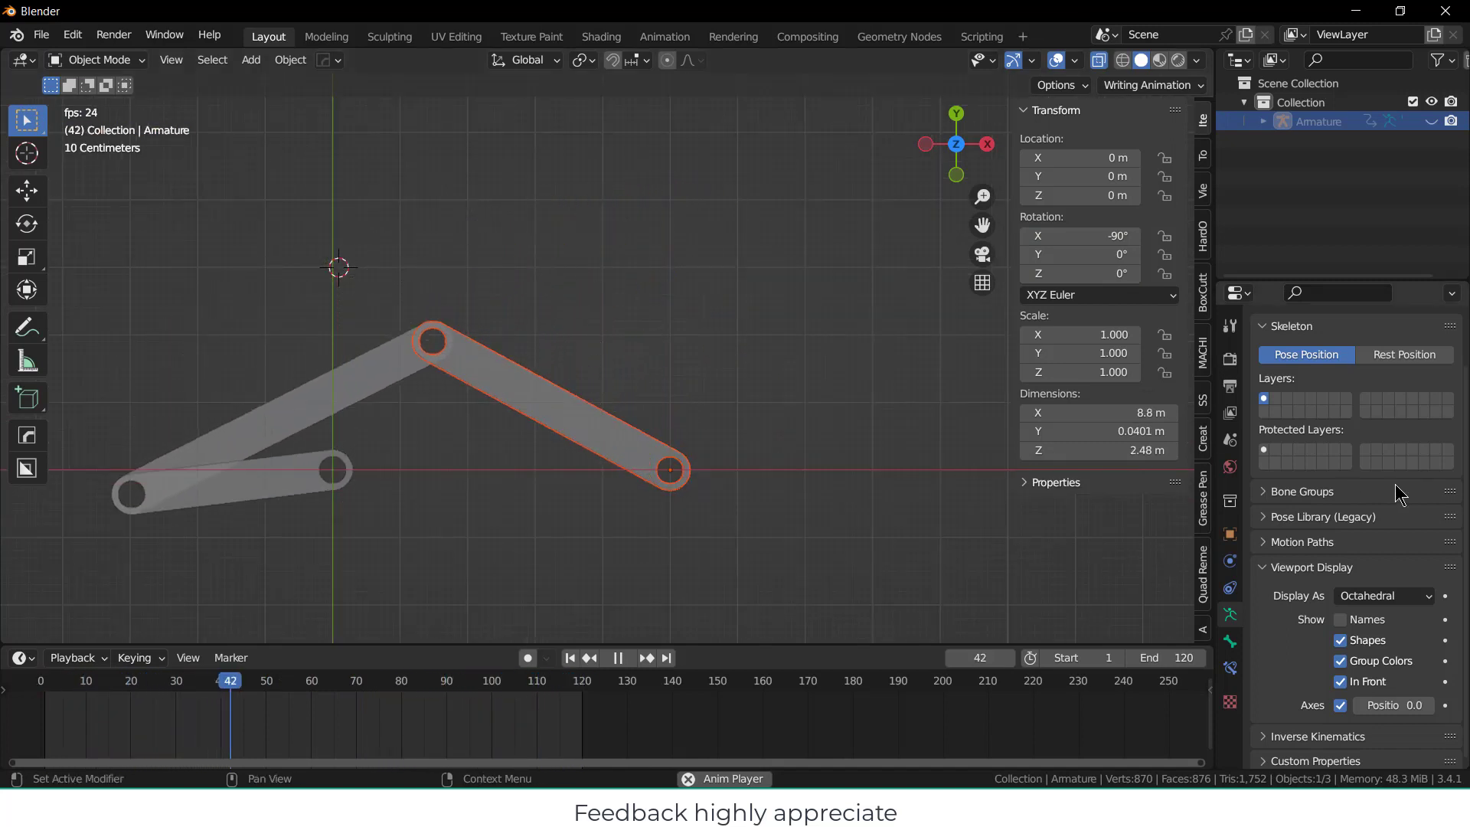
click(1159, 60)
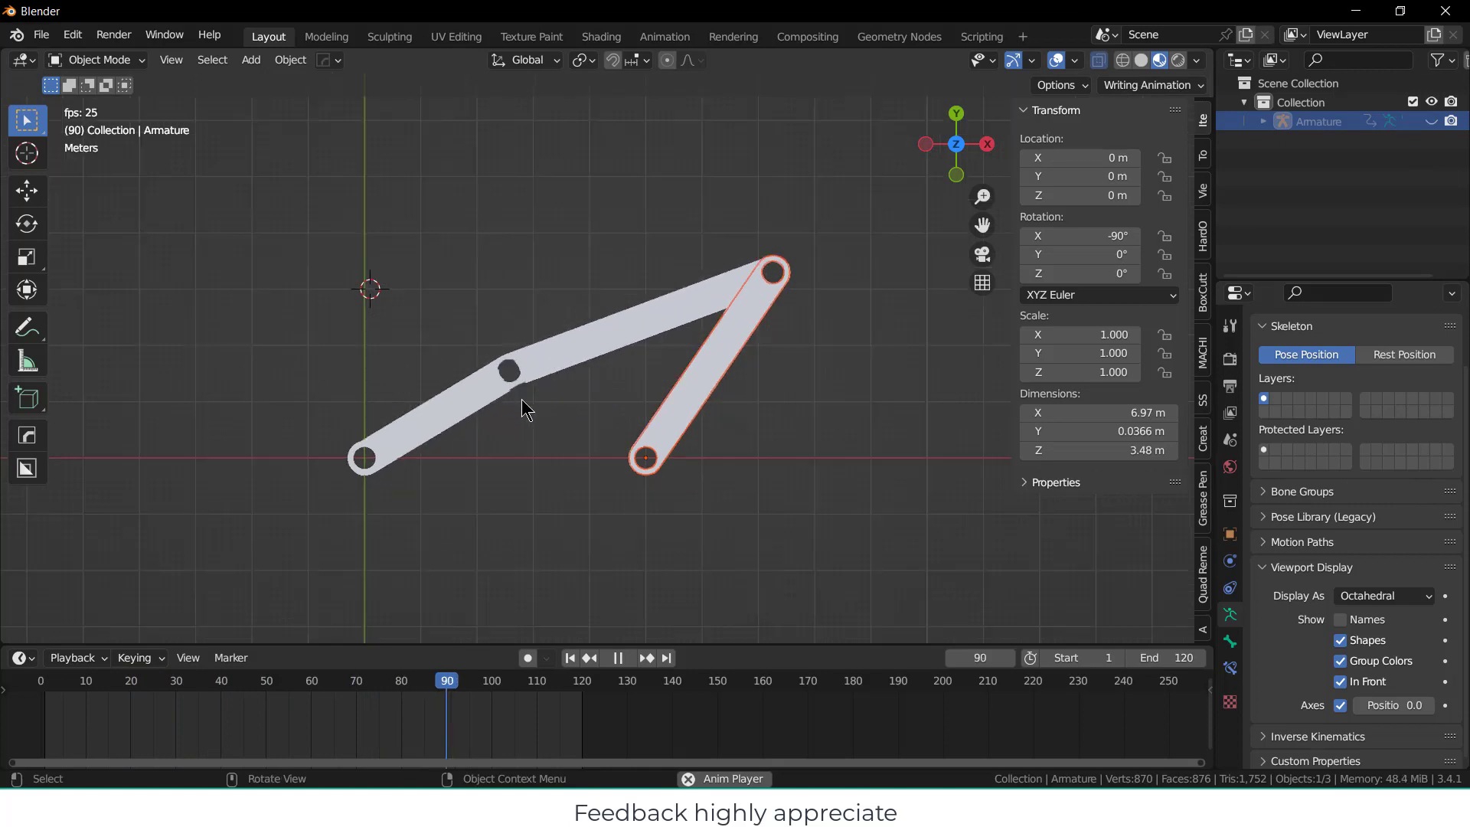